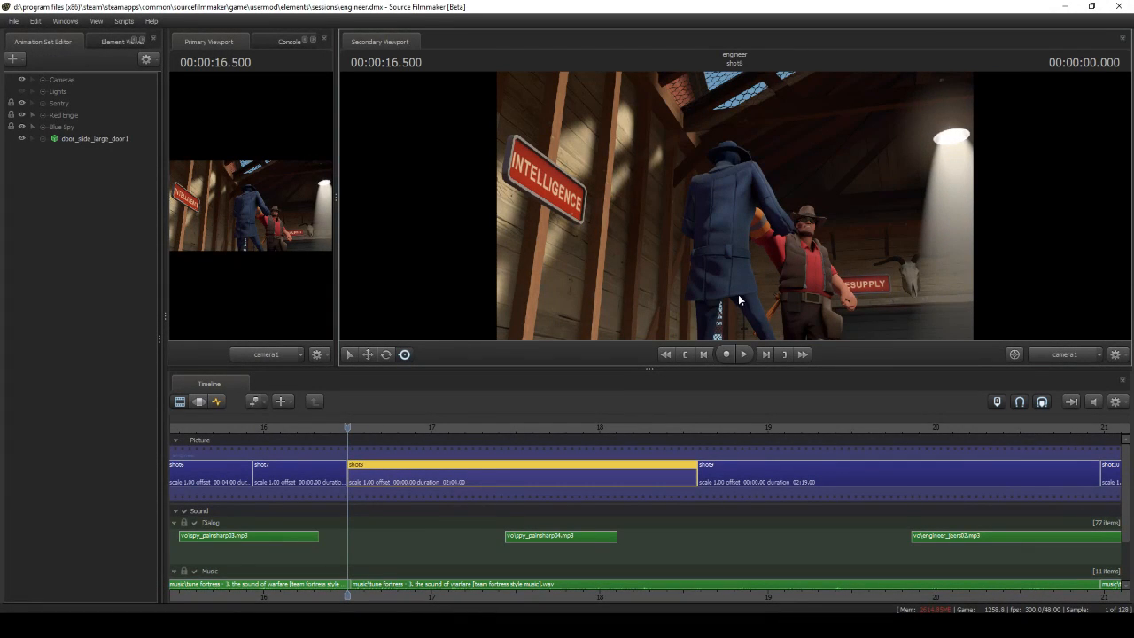
Play shot8 through camera1, return to its start and view the scene through the Work Camera closer to the spy
{"action": "left_click", "coordinate": [745, 355]}
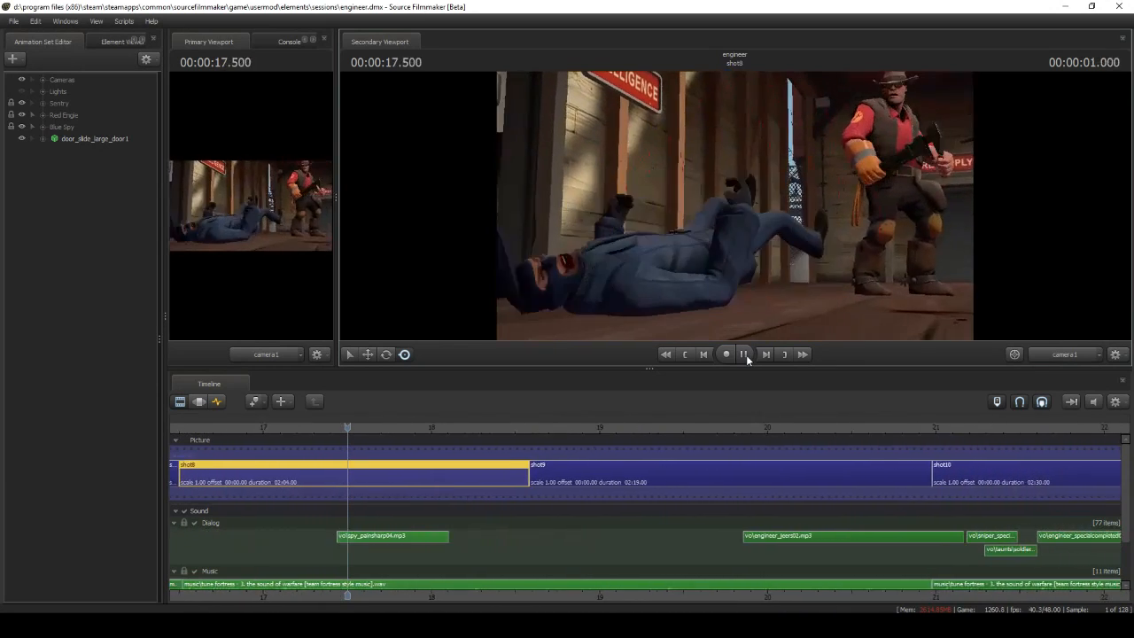
{"action": "left_click", "coordinate": [704, 355]}
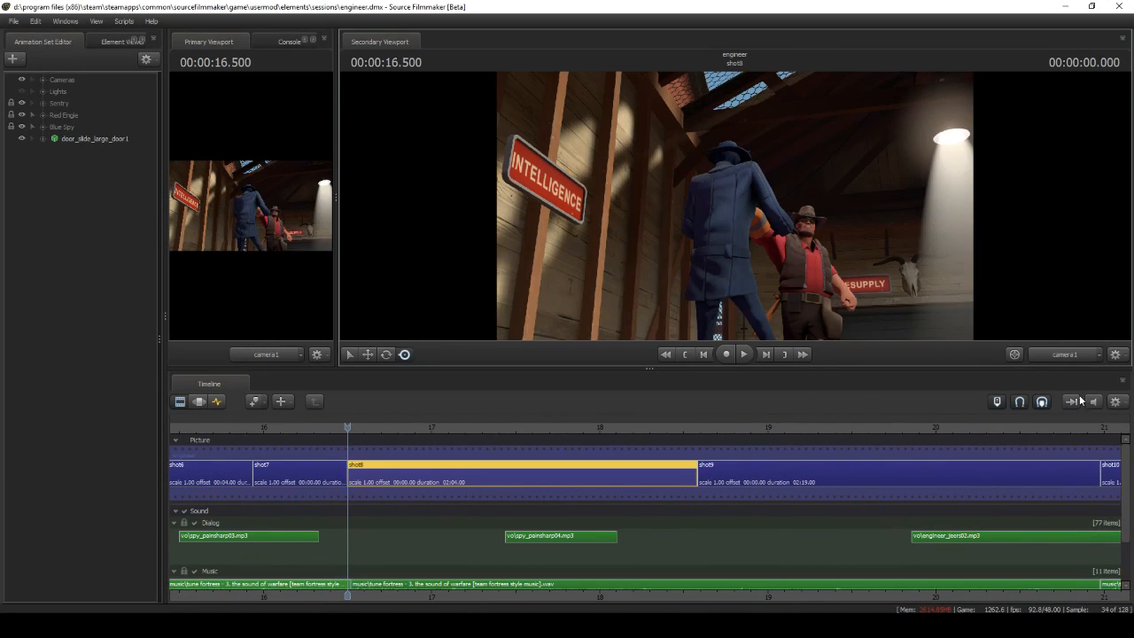
{"action": "left_click", "coordinate": [1060, 355]}
{"action": "left_click_drag", "start_coordinate": [873, 283], "coordinate": [771, 252]}
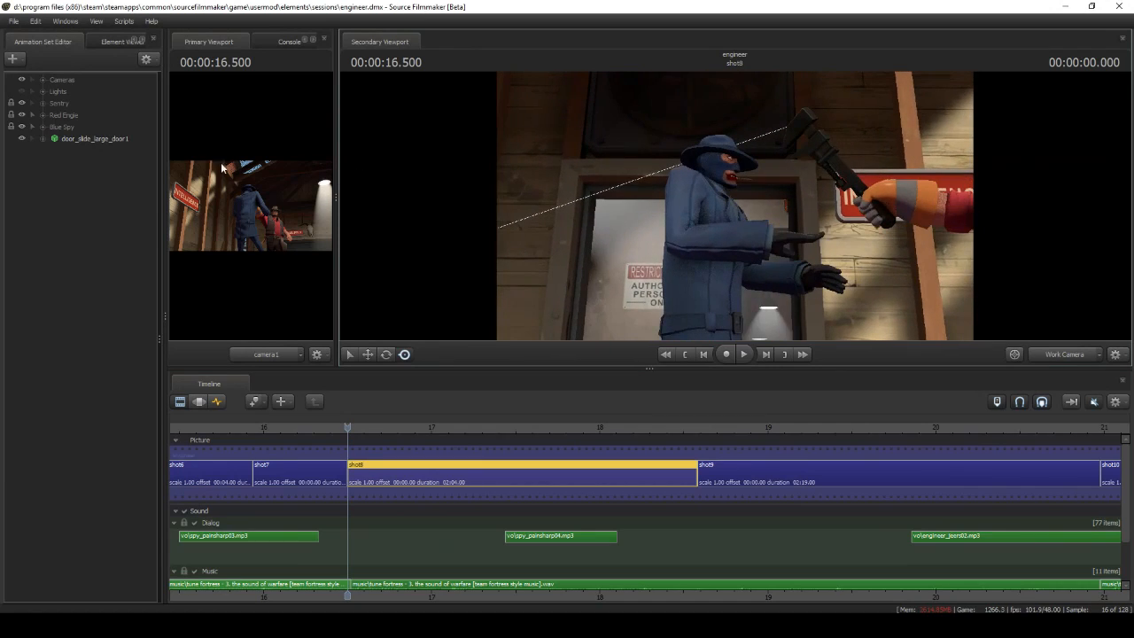
Expand the Blue Spy group and select its six blood particle systems, from blood_impact_red_01_droplets through tf_blood_012
{"action": "left_click", "coordinate": [42, 127]}
{"action": "left_click", "coordinate": [78, 197]}
{"action": "left_click", "coordinate": [87, 256], "text": "shift"}
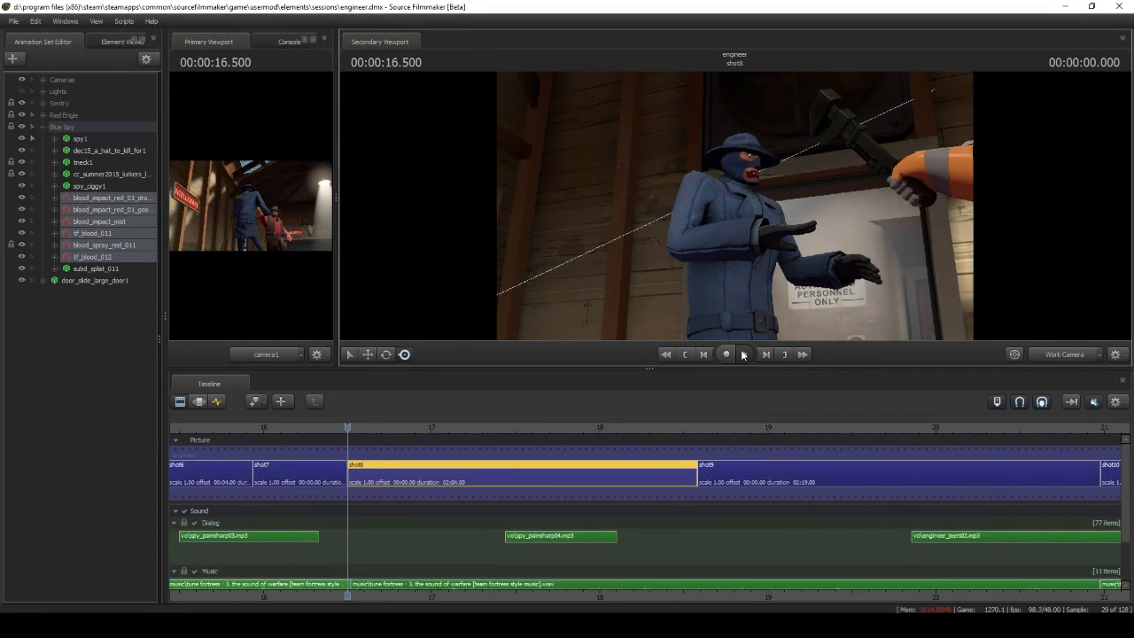
Play shot8 through the Work Camera and inspect the blood effects around the spy from different angles
{"action": "left_click", "coordinate": [743, 354]}
{"action": "left_click_drag", "start_coordinate": [744, 241], "coordinate": [687, 263]}
{"action": "left_click", "coordinate": [744, 355]}
{"action": "left_click_drag", "start_coordinate": [767, 298], "coordinate": [755, 294]}
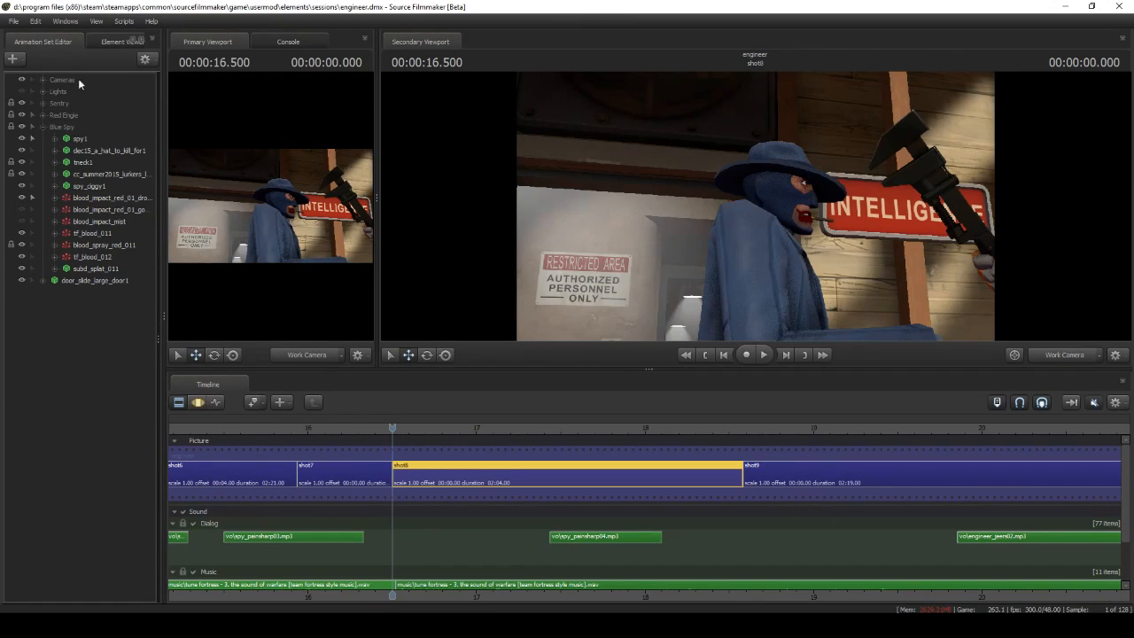
Create an animation set for a new particle system, using blood_impact.pcf as its definition file and choosing a definition from it
{"action": "left_click", "coordinate": [14, 58]}
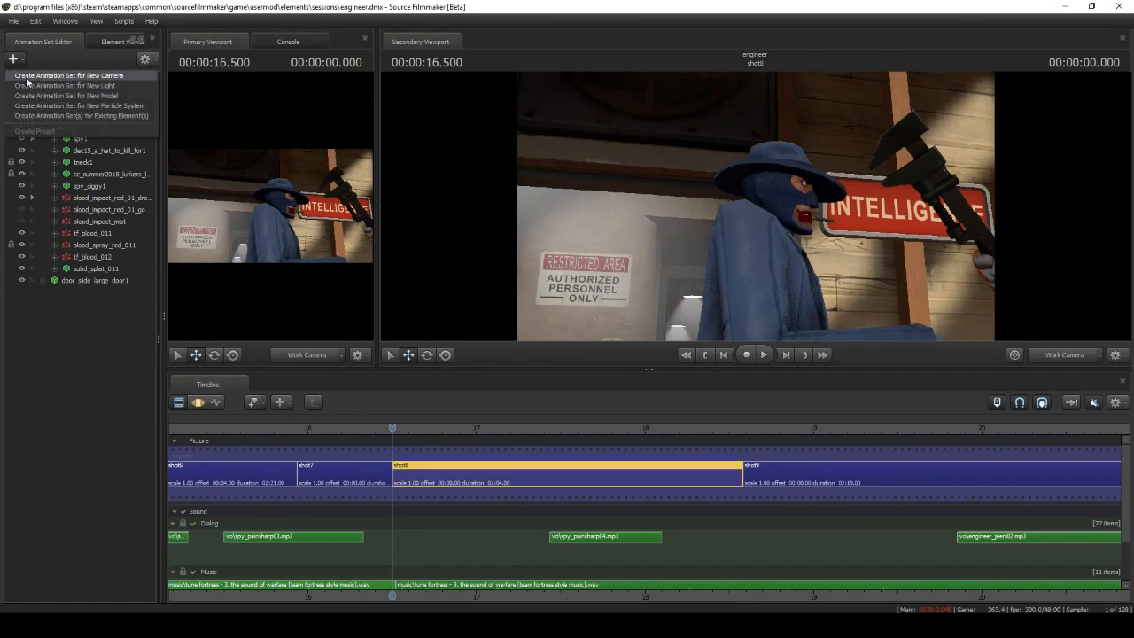
{"action": "left_click", "coordinate": [47, 105]}
{"action": "left_click", "coordinate": [680, 266]}
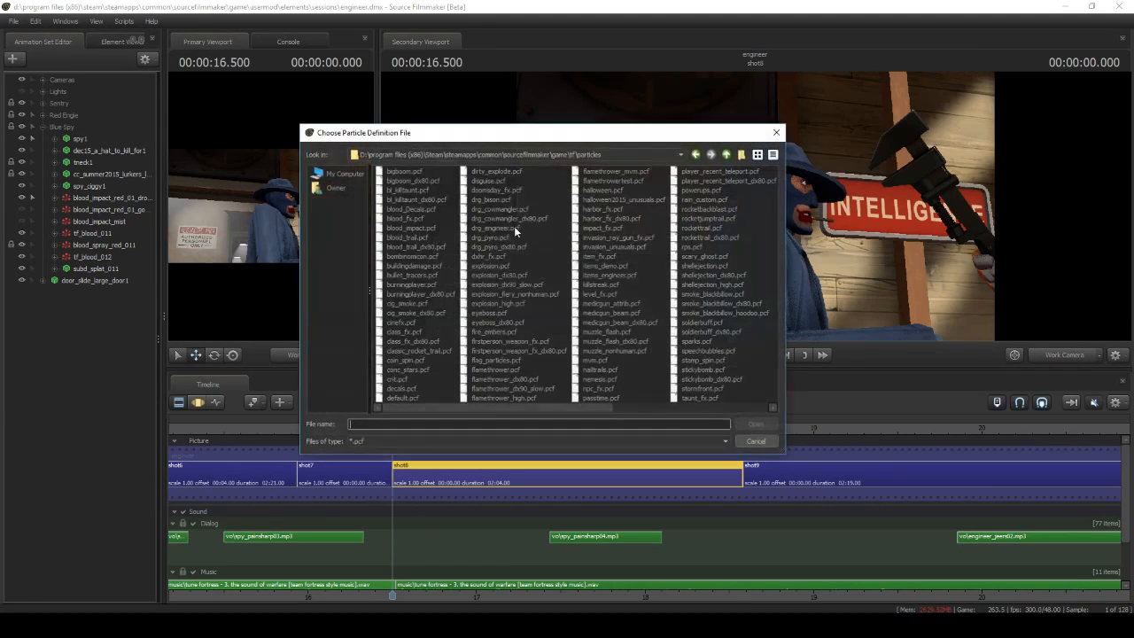
{"action": "left_click", "coordinate": [413, 229]}
{"action": "left_click", "coordinate": [759, 425]}
{"action": "left_click", "coordinate": [625, 285]}
{"action": "left_click", "coordinate": [618, 303]}
{"action": "left_click", "coordinate": [624, 346]}
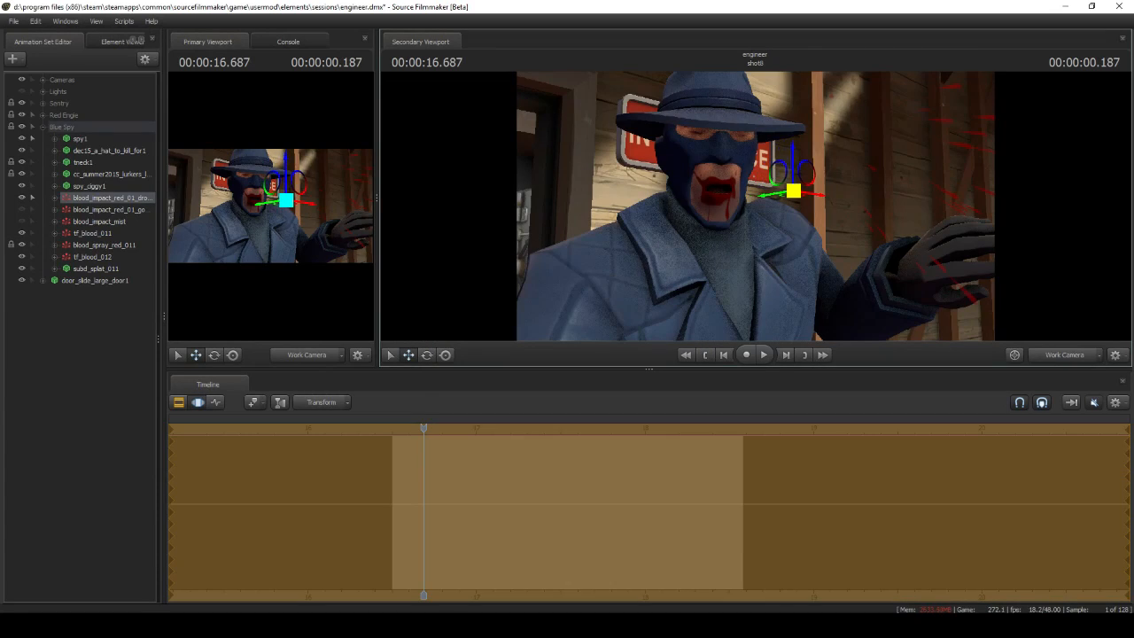
Move the playhead to 00:00:16.625 and open the particle system definition of the Blue Spy's blood_impact_red_01_droplets for editing
{"action": "left_click_drag", "start_coordinate": [757, 211], "coordinate": [813, 213]}
{"action": "key", "text": "F2"}
{"action": "middle_click_drag", "start_coordinate": [493, 453], "coordinate": [505, 454]}
{"action": "right_click", "coordinate": [128, 202]}
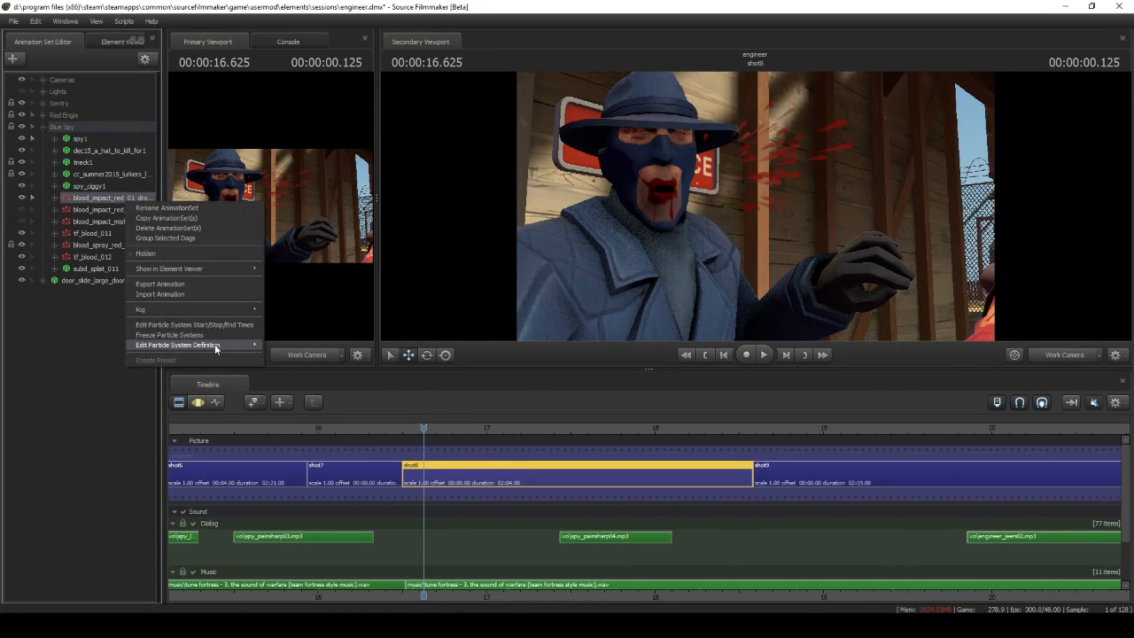
{"action": "left_click", "coordinate": [301, 347]}
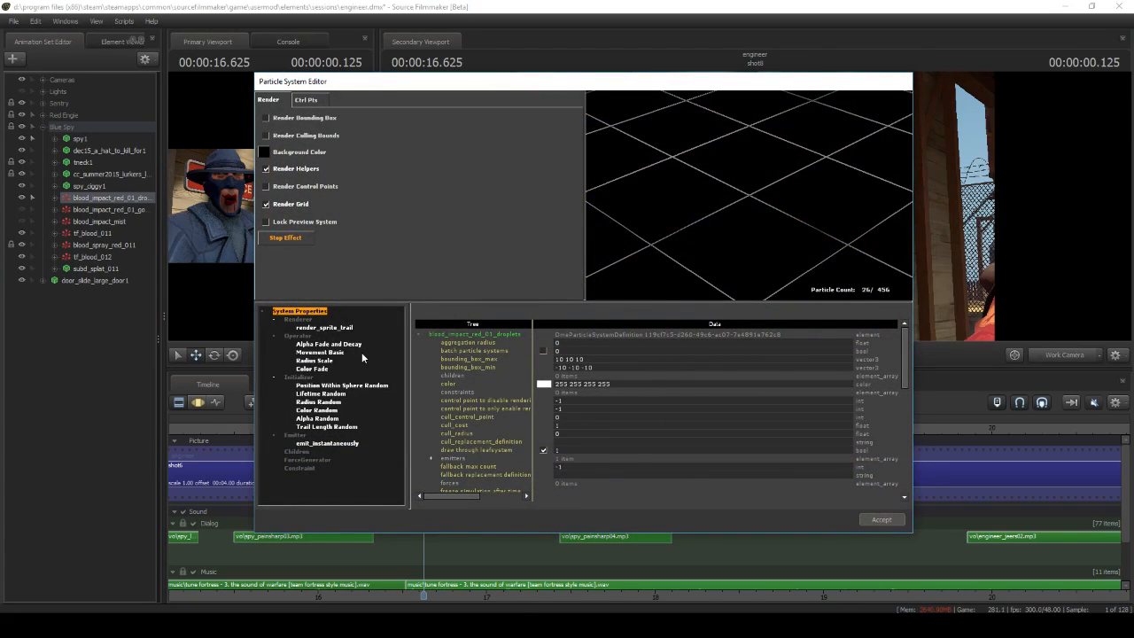
Examine the droplets system's Lifetime Random, Trail Length Random, Position Within Sphere Random and Color Random settings
{"action": "left_click", "coordinate": [321, 394]}
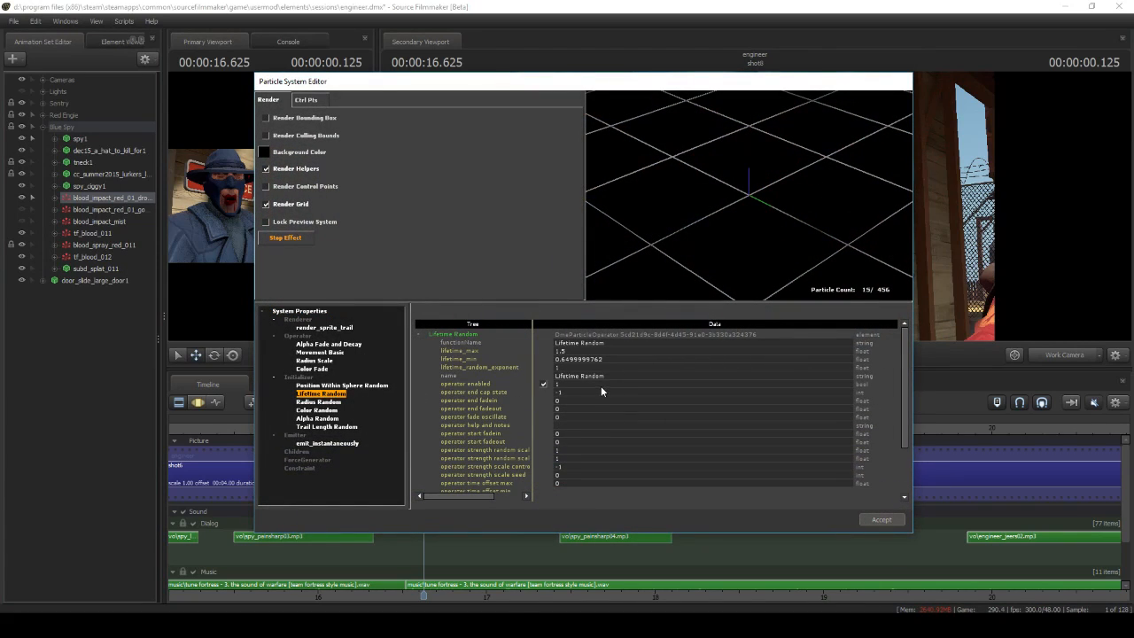
{"action": "key", "text": "Down"}
{"action": "scroll", "coordinate": [604, 421], "scroll_direction": "down", "scroll_amount": 5}
{"action": "left_click", "coordinate": [337, 426]}
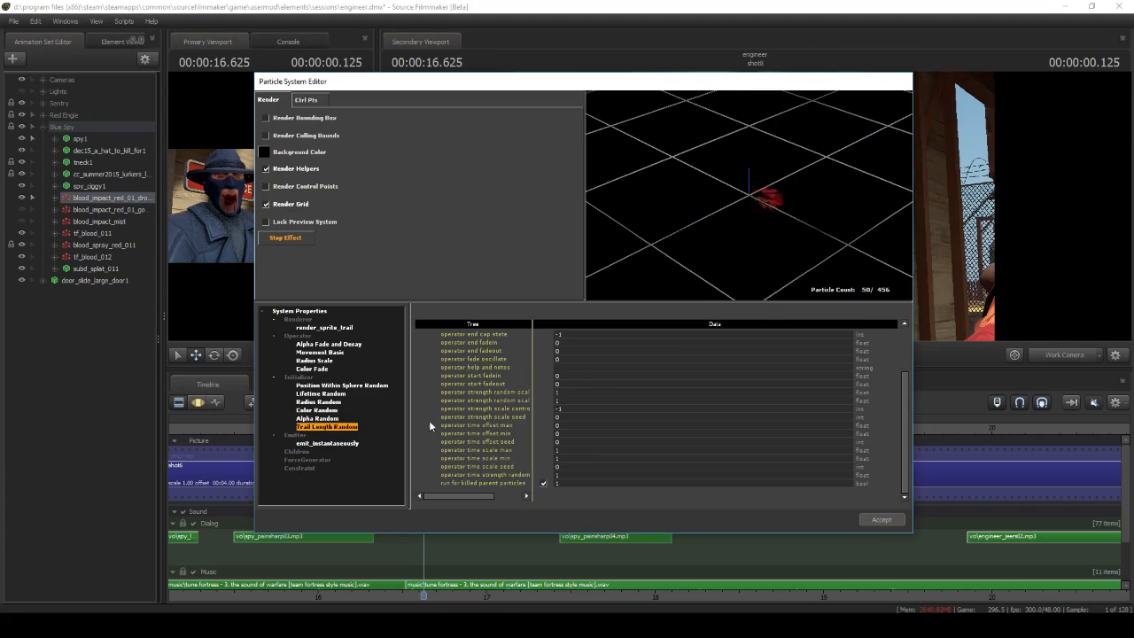
{"action": "left_click", "coordinate": [338, 385]}
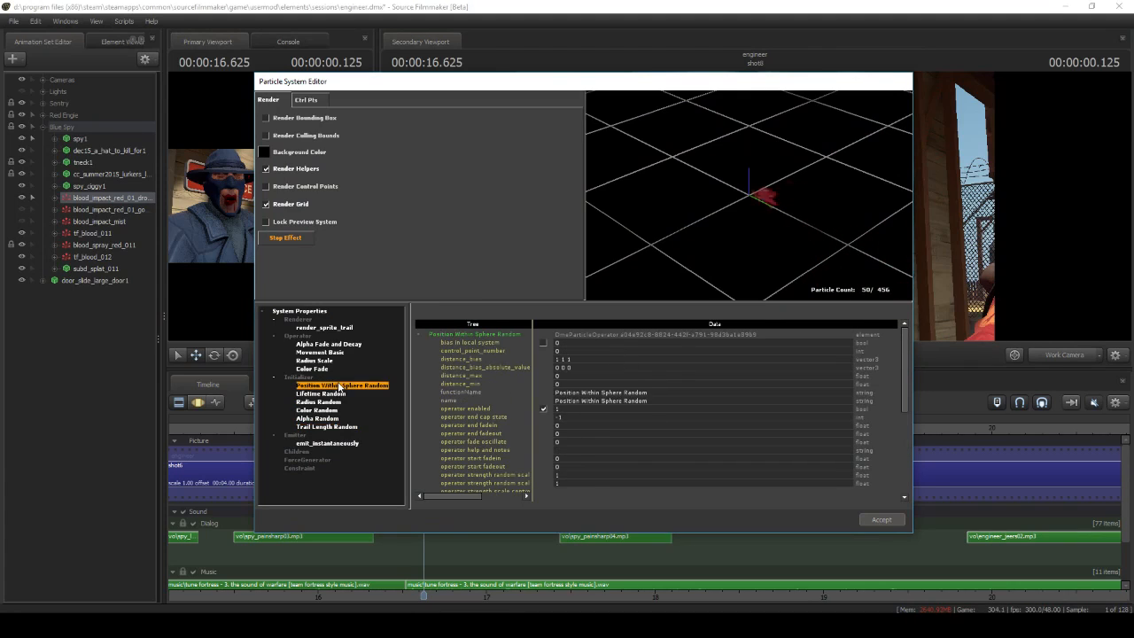
{"action": "scroll", "coordinate": [621, 421], "scroll_direction": "down", "scroll_amount": 6}
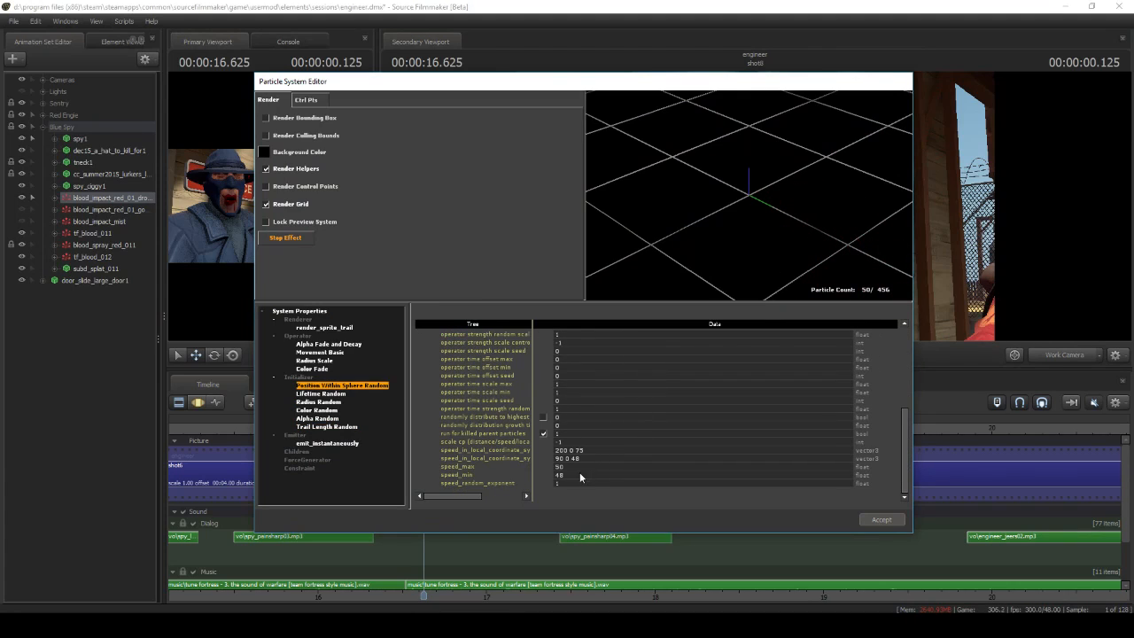
{"action": "left_click", "coordinate": [328, 412]}
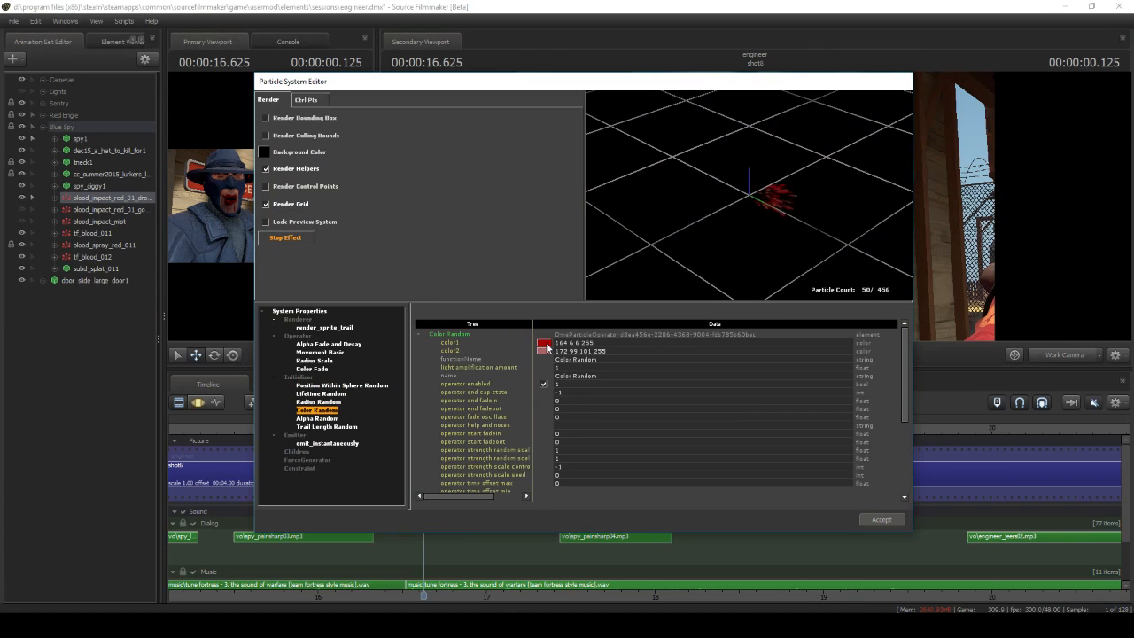
{"action": "left_click", "coordinate": [546, 346]}
Set num_to_emit of the emit_instantaneously emitter to 50 and accept the particle system changes
{"action": "left_click", "coordinate": [328, 443]}
{"action": "left_click_drag", "start_coordinate": [551, 90], "coordinate": [336, 78]}
{"action": "double_click", "coordinate": [354, 395]}
{"action": "type", "text": "5"}
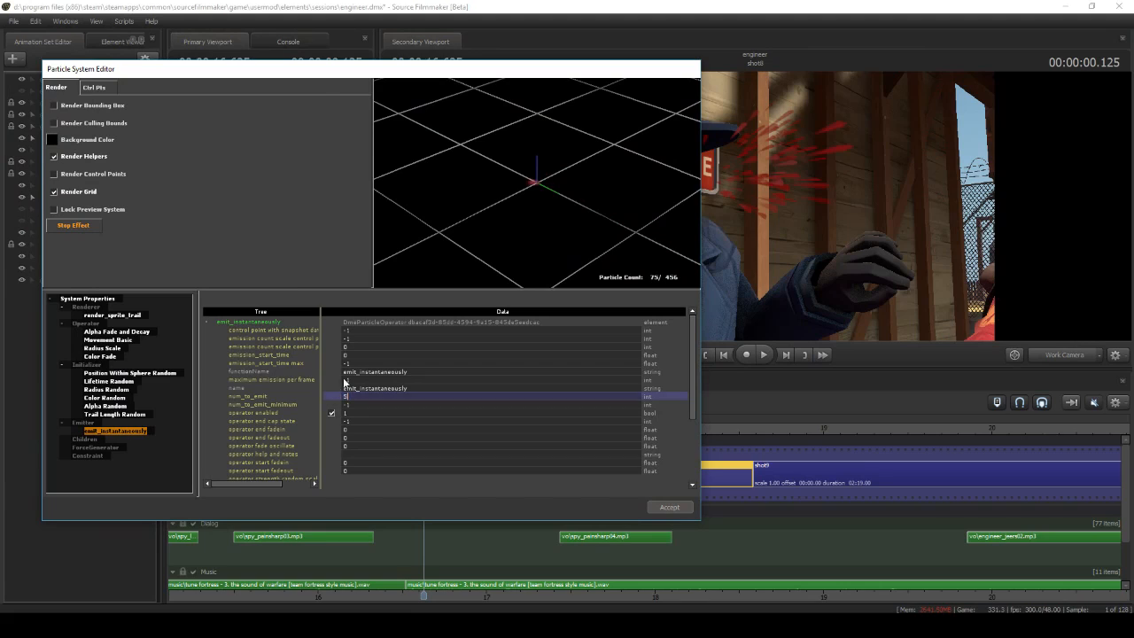
{"action": "type", "text": "0"}
{"action": "key", "text": "Return"}
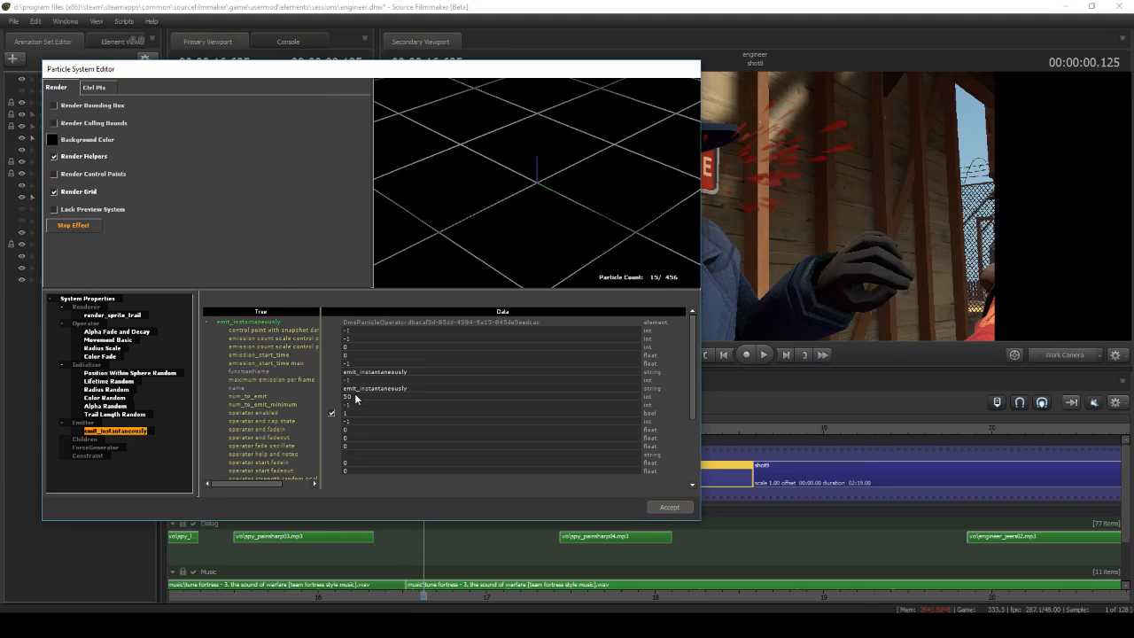
{"action": "left_click", "coordinate": [667, 506]}
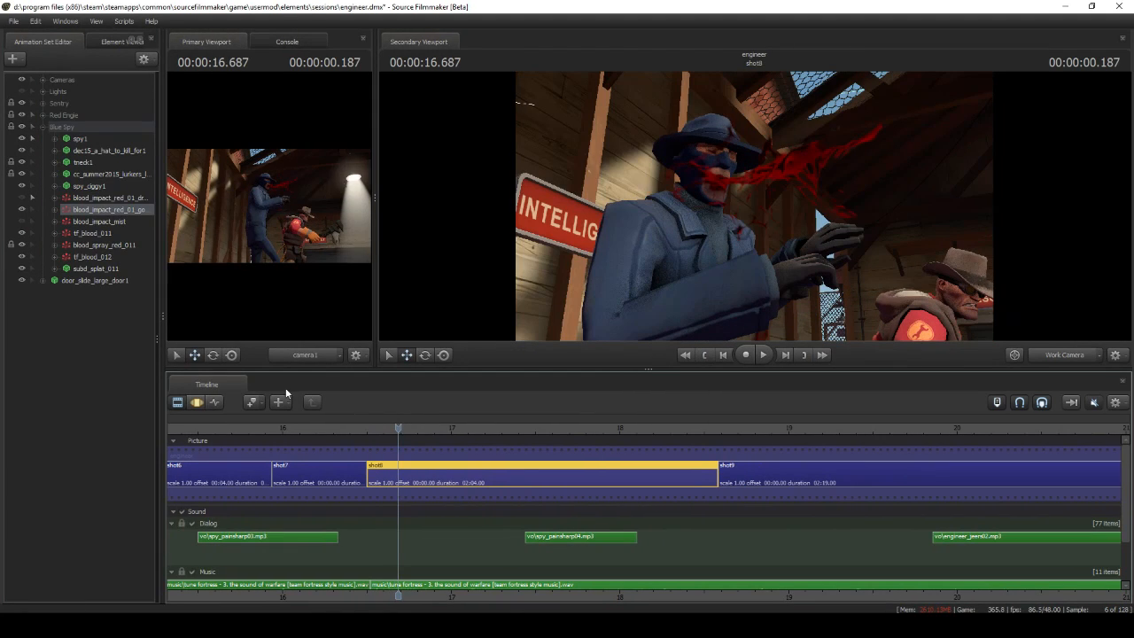
{"action": "left_click", "coordinate": [197, 403]}
{"action": "left_click_drag", "start_coordinate": [649, 214], "coordinate": [567, 210]}
{"action": "left_click", "coordinate": [177, 403]}
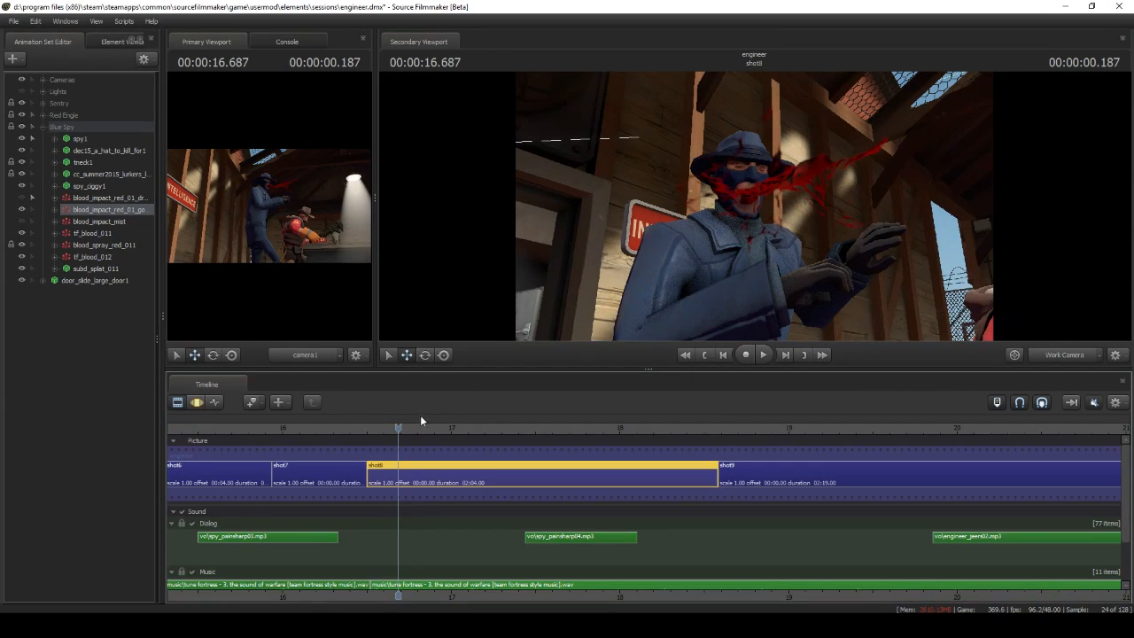
Show the list of downloadable content packs and find the Left 4 Dead content pack
{"action": "left_click", "coordinate": [13, 20]}
{"action": "mouse_move", "coordinate": [99, 164]}
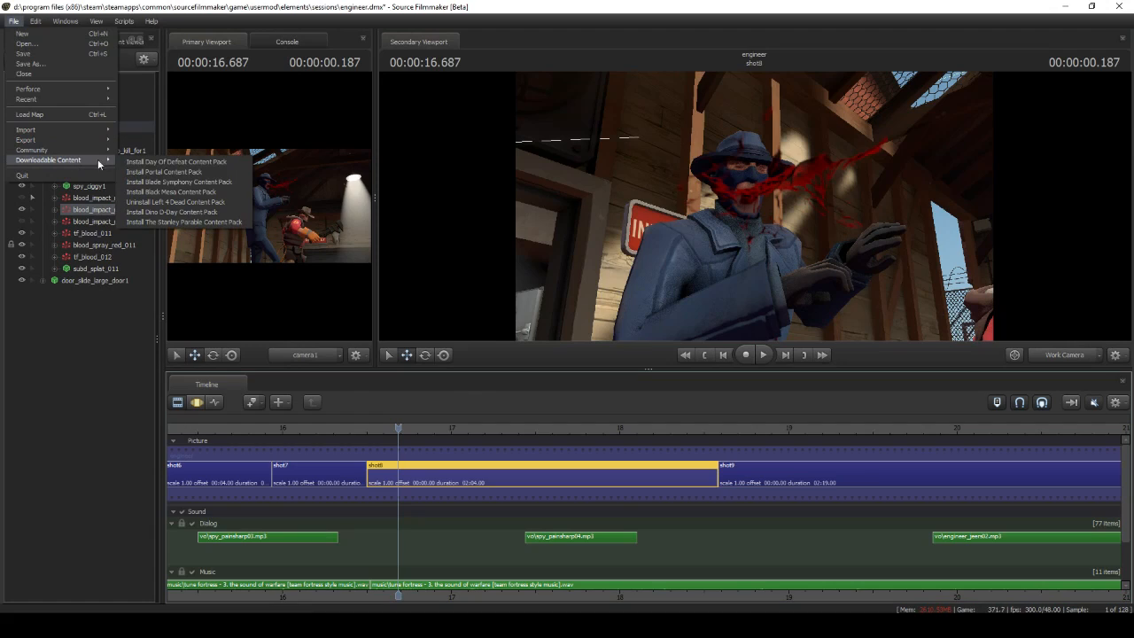
{"action": "left_click", "coordinate": [237, 204]}
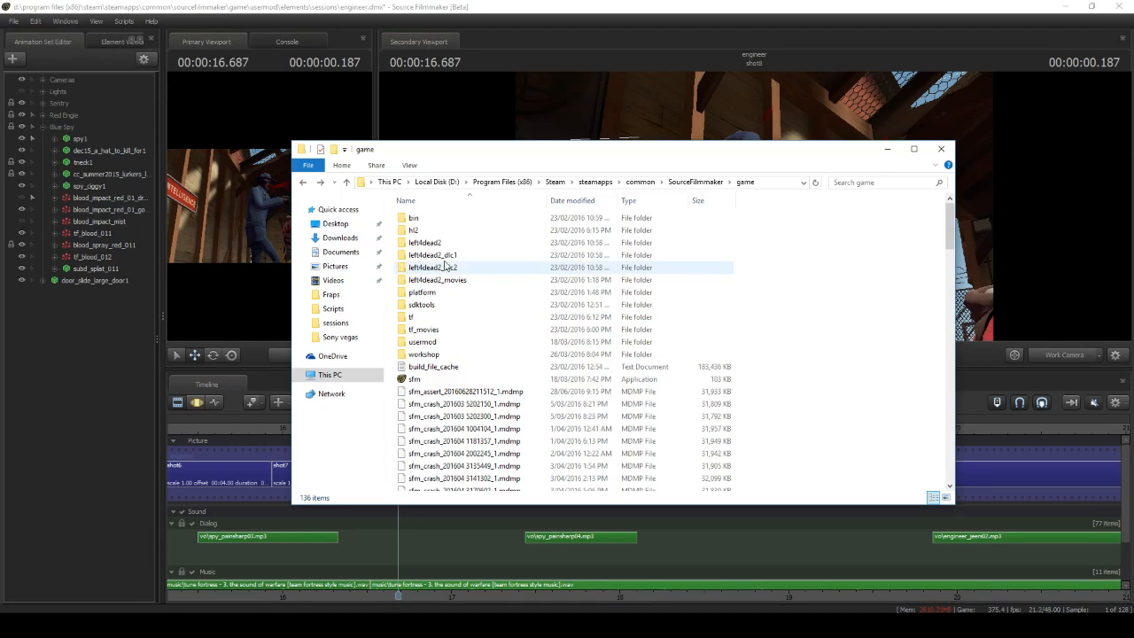
In File Explorer, copy blood_fx.pcf from the particles folder inside SourceFilmmaker's game\left4dead2 folder
{"action": "double_click", "coordinate": [435, 242]}
{"action": "double_click", "coordinate": [445, 243]}
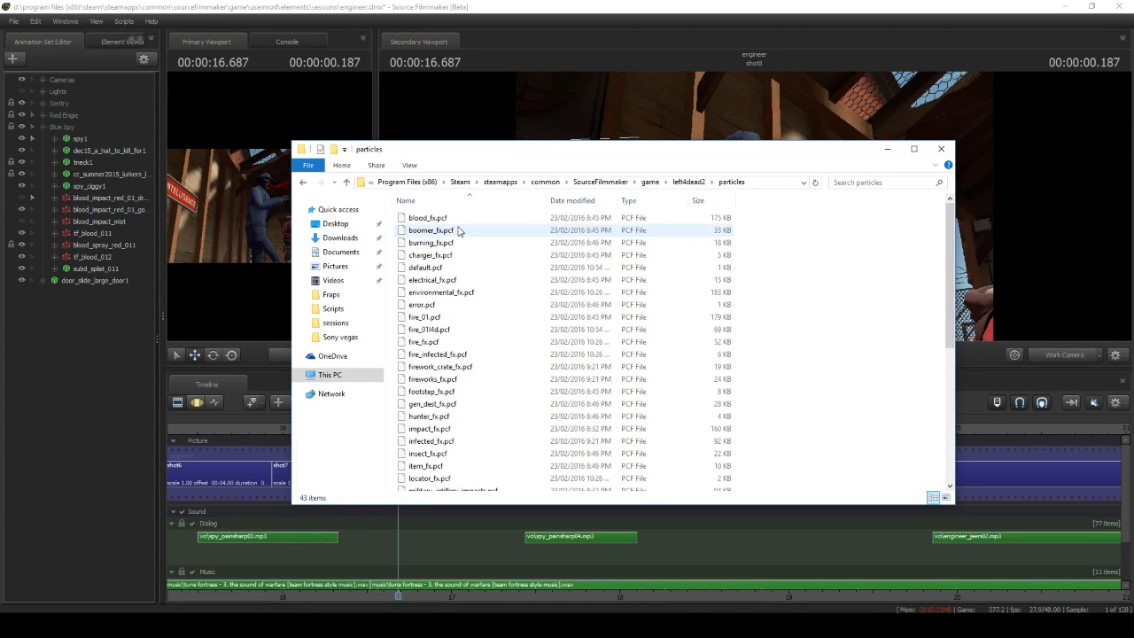
{"action": "left_click", "coordinate": [449, 220]}
{"action": "right_click", "coordinate": [445, 219]}
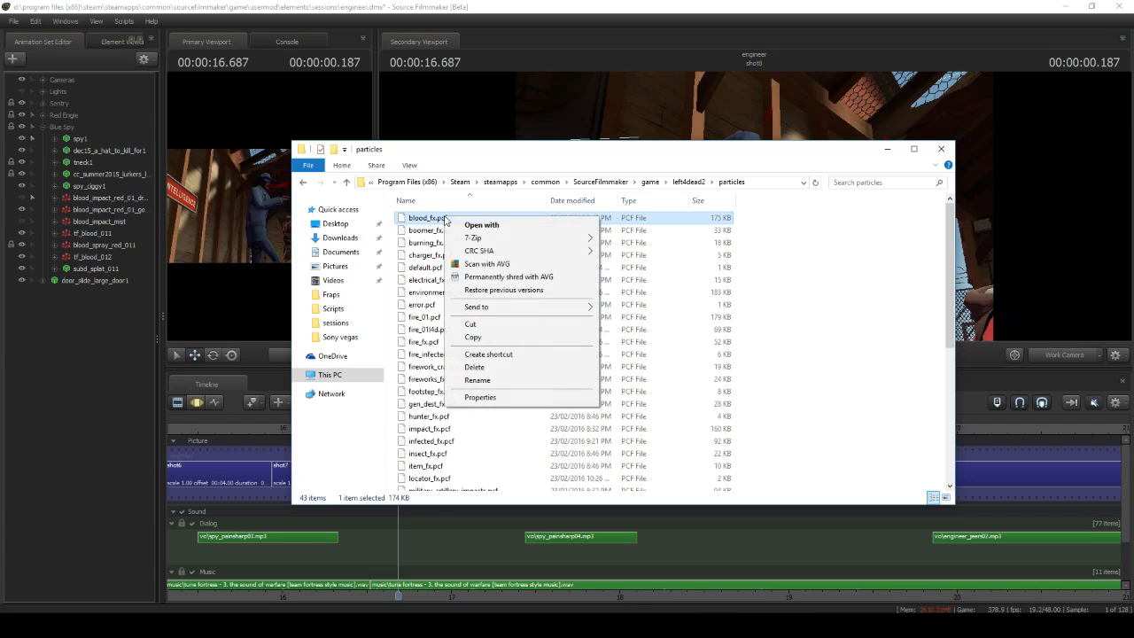
{"action": "left_click", "coordinate": [485, 336]}
Open the particles folder inside game\tf as the destination for the copied blood_fx.pcf
{"action": "left_click", "coordinate": [649, 183]}
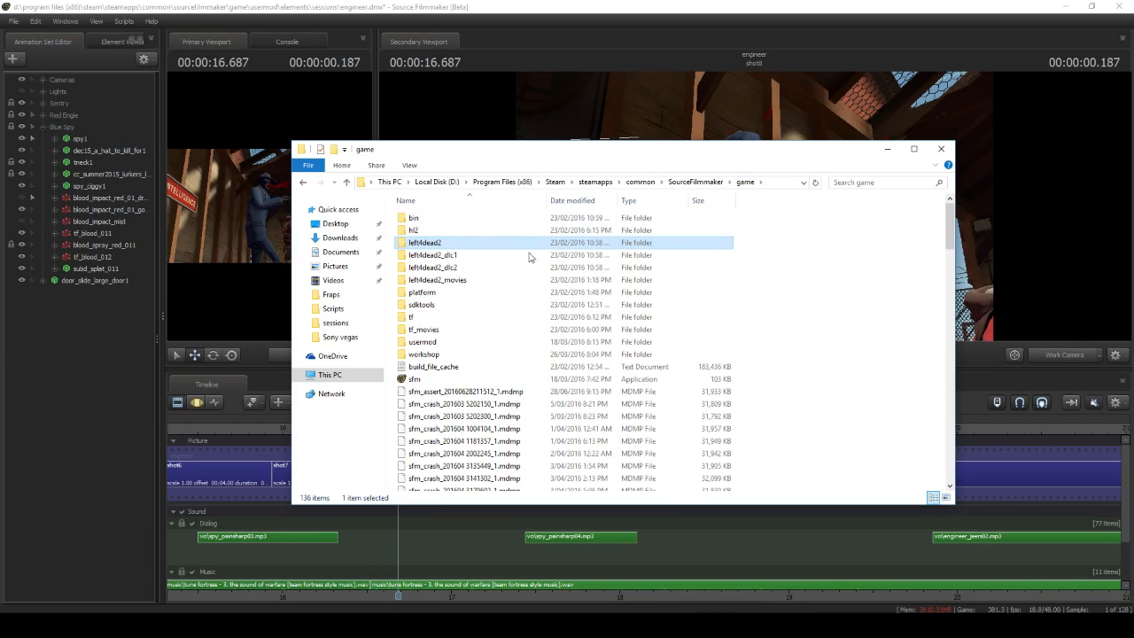
{"action": "double_click", "coordinate": [463, 318]}
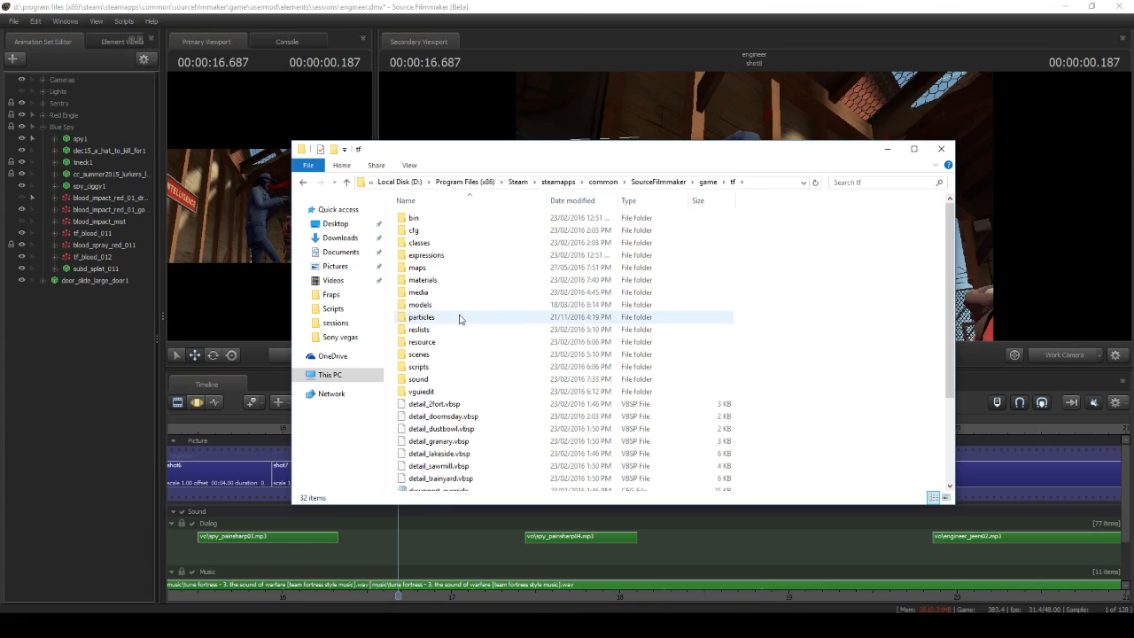
{"action": "double_click", "coordinate": [464, 317]}
{"action": "right_click", "coordinate": [810, 321]}
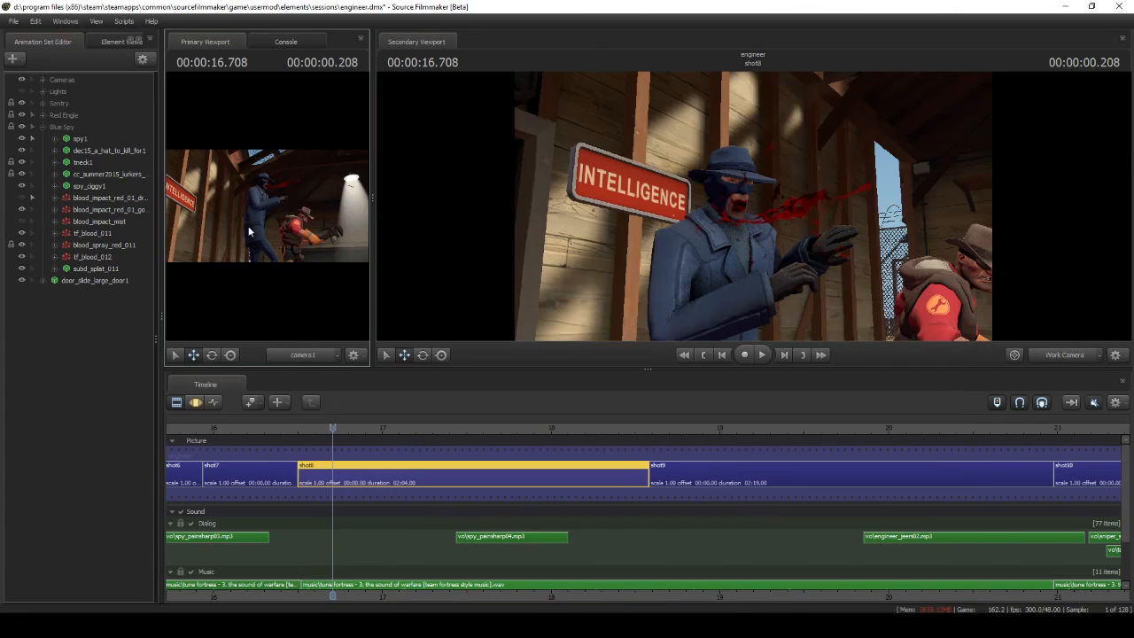
Back in Source Filmmaker, load tf\particles\blood_fx.pcf as the definition file for a new particle system and list its definitions
{"action": "left_click", "coordinate": [12, 56]}
{"action": "left_click", "coordinate": [53, 107]}
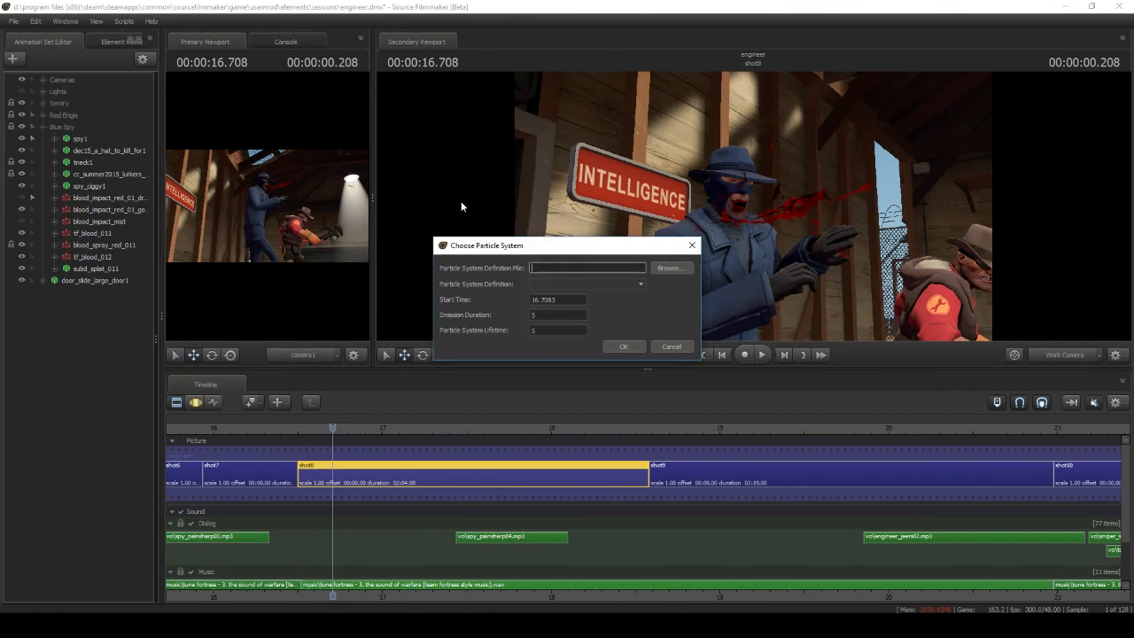
{"action": "left_click", "coordinate": [670, 267]}
{"action": "left_click", "coordinate": [405, 218]}
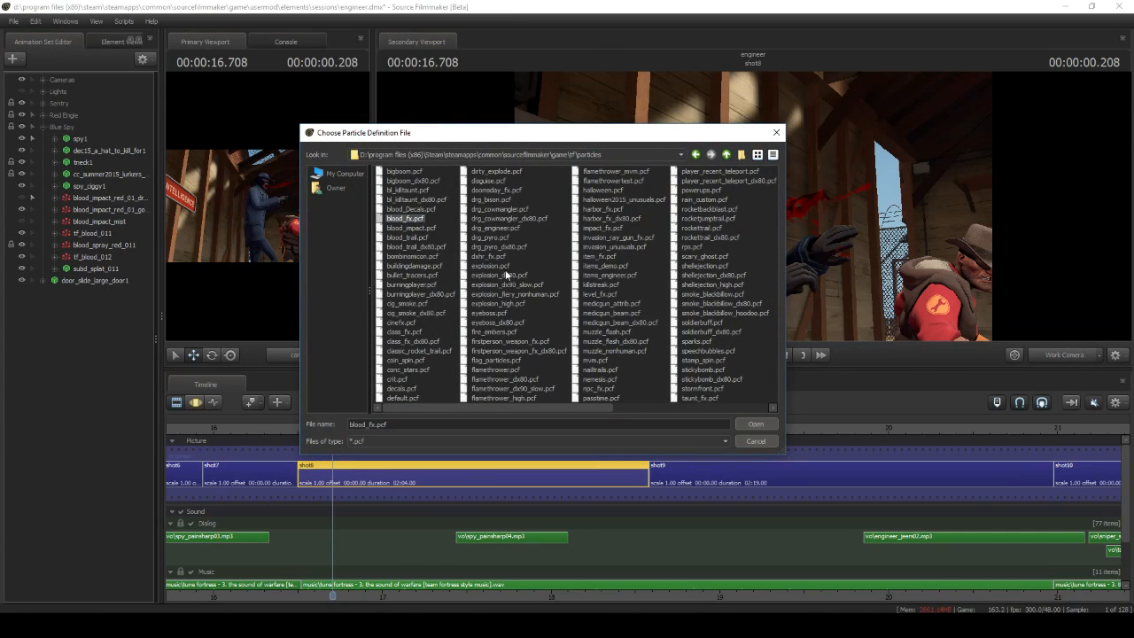
{"action": "left_click", "coordinate": [769, 426]}
{"action": "left_click", "coordinate": [618, 285]}
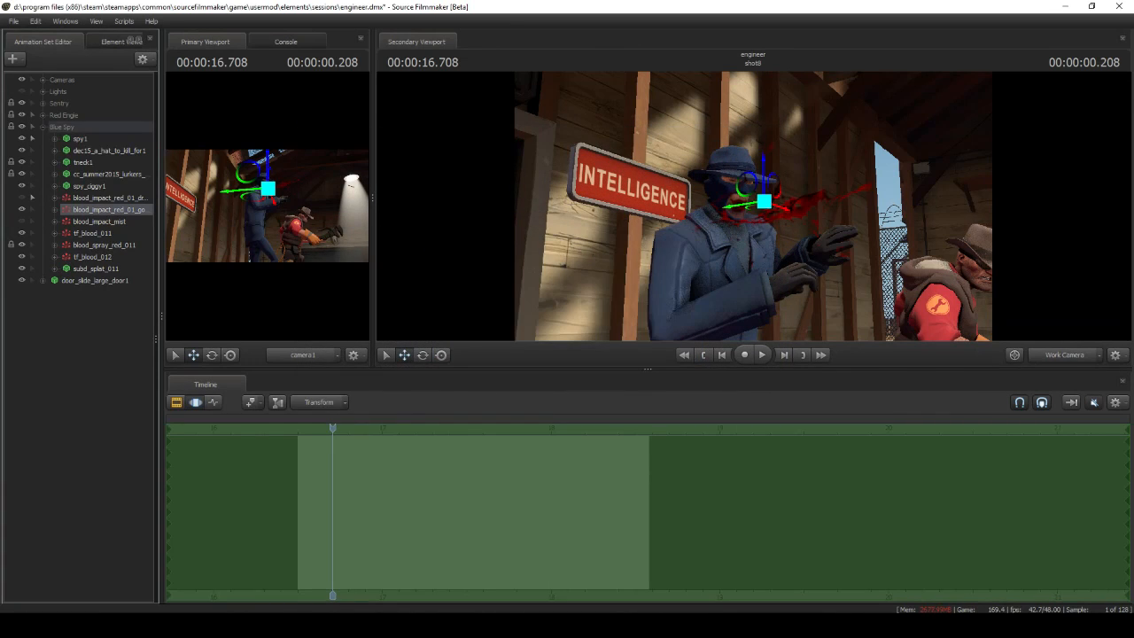
Open the blood_impact_red_01_goop particle system definition of the Blue Spy's goop animation set for editing
{"action": "left_click_drag", "start_coordinate": [753, 266], "coordinate": [824, 264]}
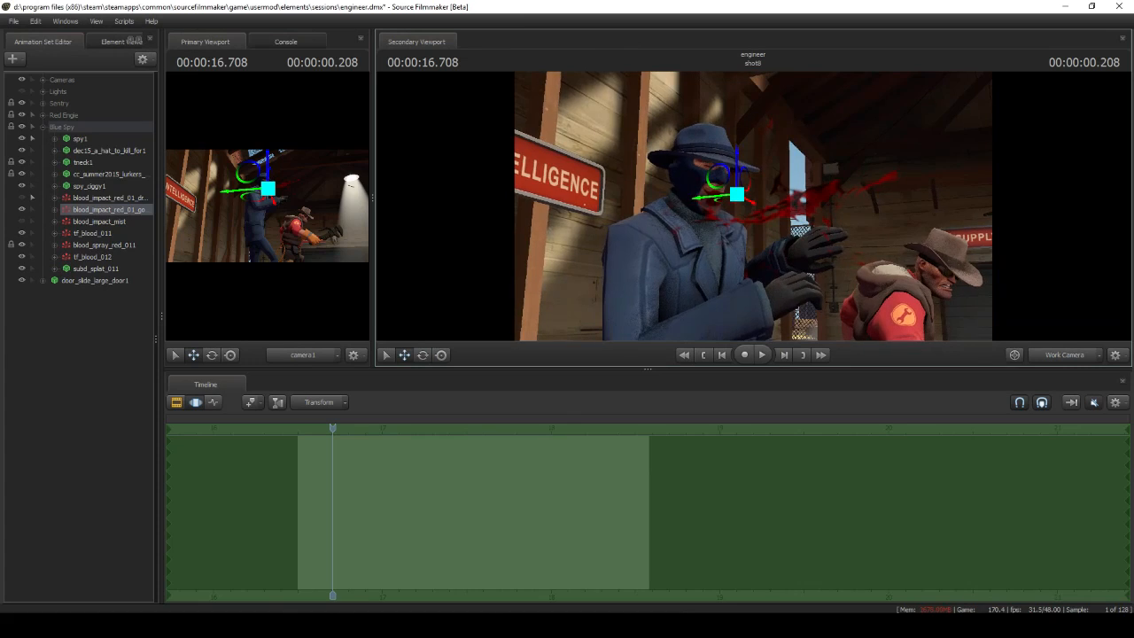
{"action": "right_click", "coordinate": [136, 210]}
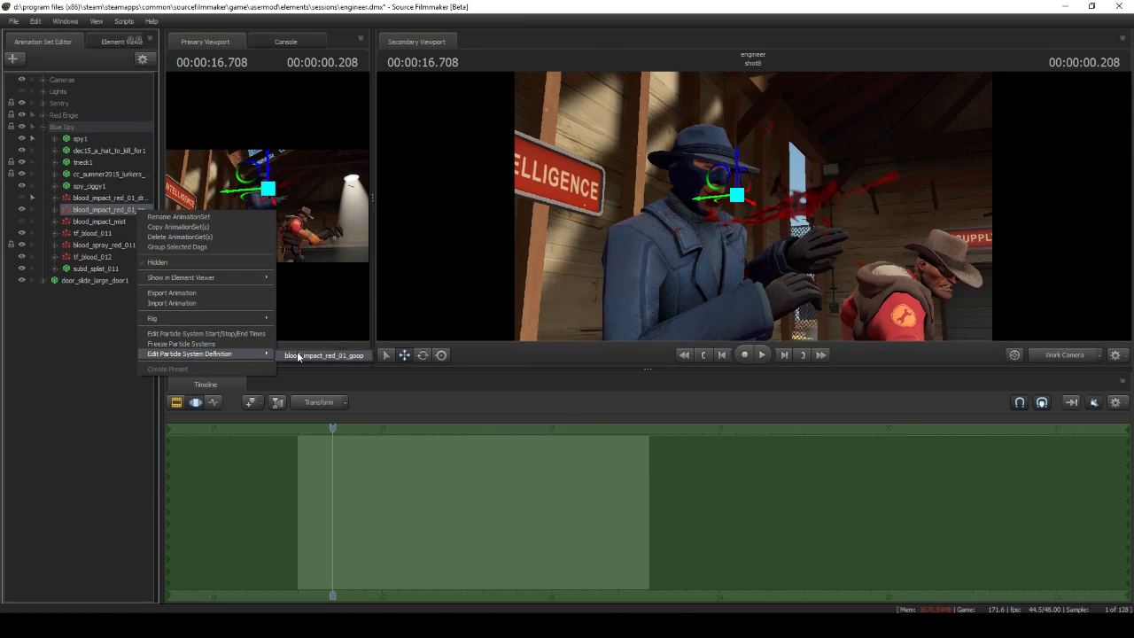
{"action": "left_click", "coordinate": [299, 356]}
Examine the goop definition's Color Random, Position Within Sphere Random, Radius Random and Lifetime Random settings, and accept the definition
{"action": "left_click", "coordinate": [124, 423]}
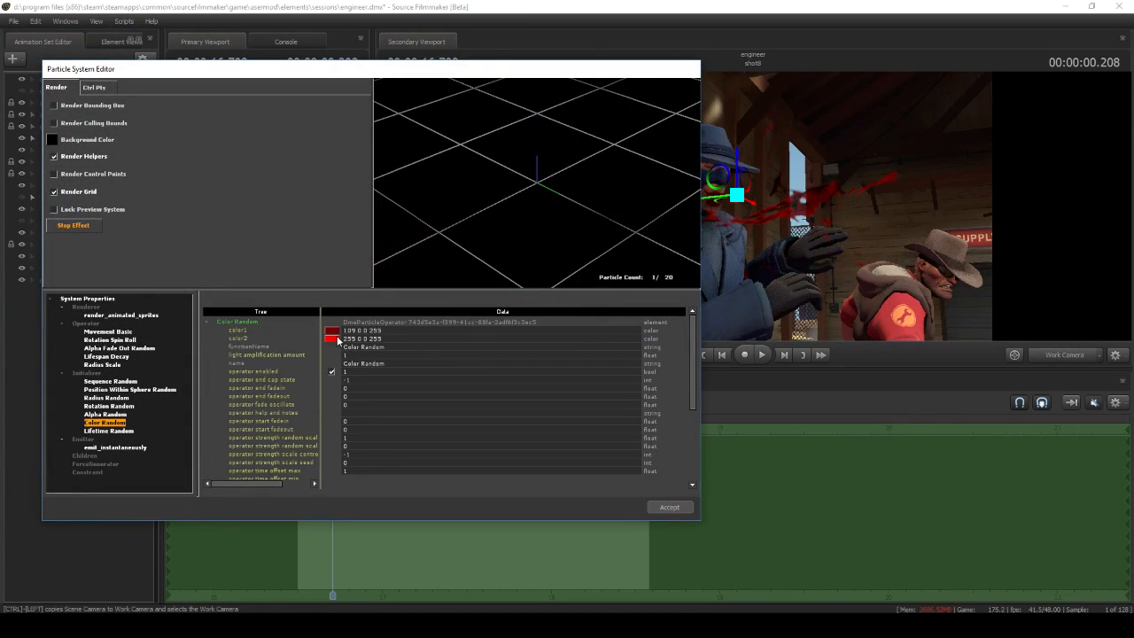
{"action": "left_click", "coordinate": [133, 390]}
{"action": "scroll", "coordinate": [377, 396], "scroll_direction": "down", "scroll_amount": 6}
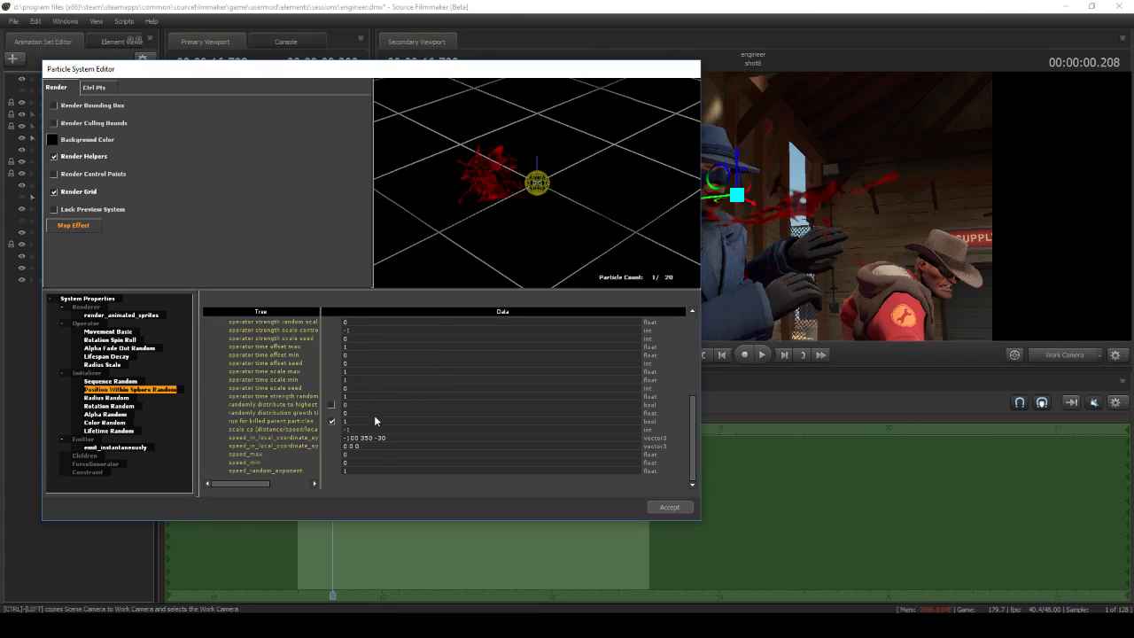
{"action": "left_click", "coordinate": [108, 398]}
{"action": "scroll", "coordinate": [373, 431], "scroll_direction": "down", "scroll_amount": 3}
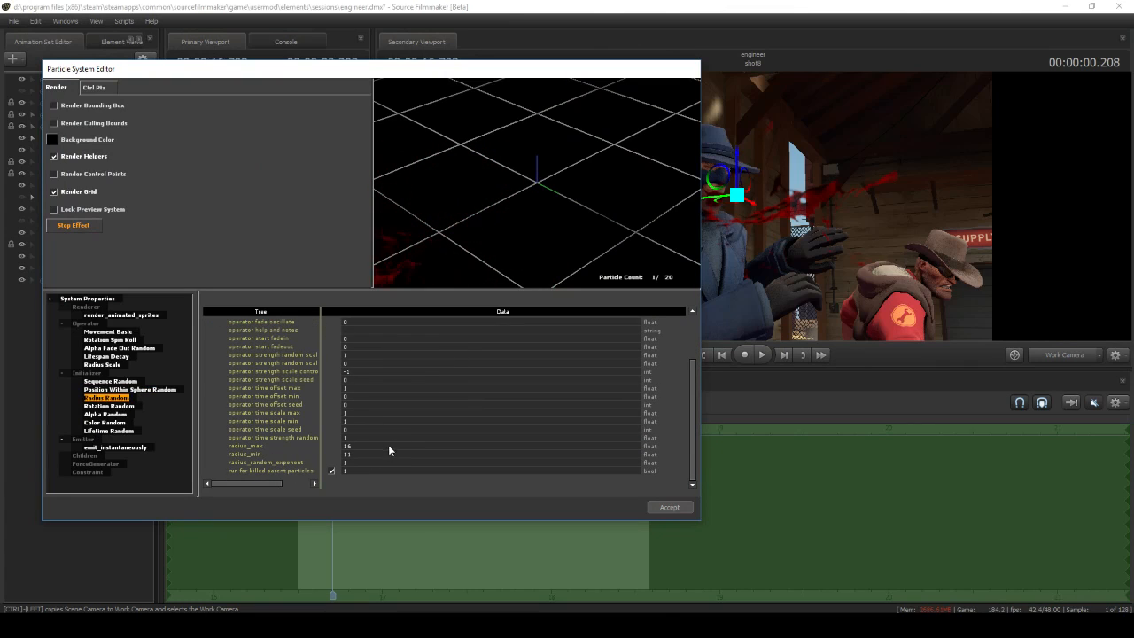
{"action": "left_click", "coordinate": [130, 333]}
{"action": "scroll", "coordinate": [361, 383], "scroll_direction": "up", "scroll_amount": 3}
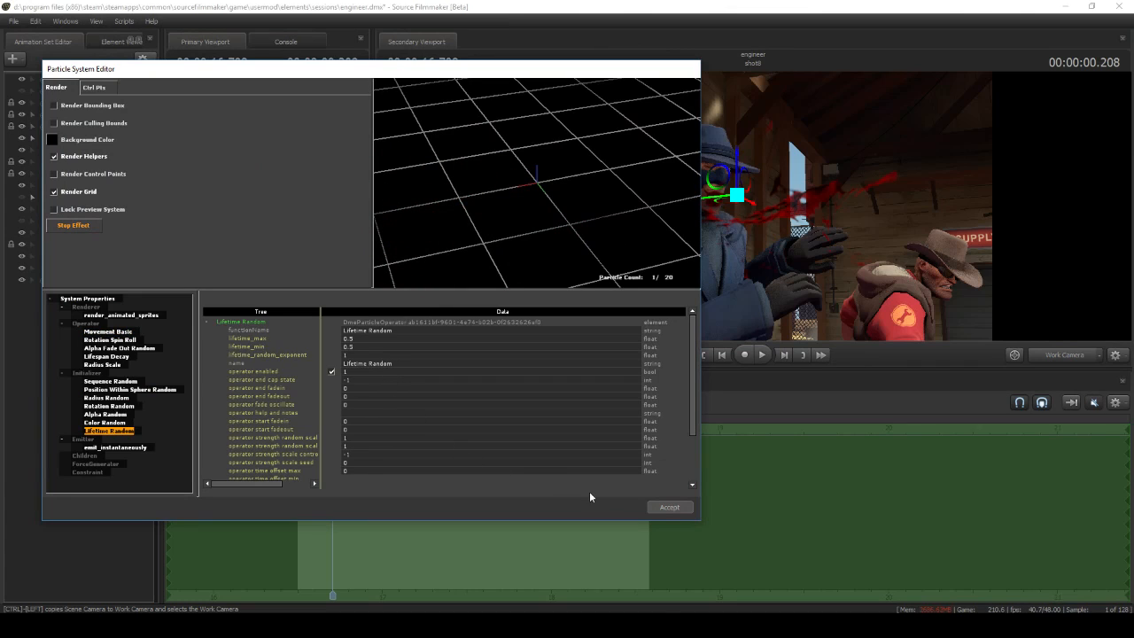
{"action": "left_click", "coordinate": [669, 508]}
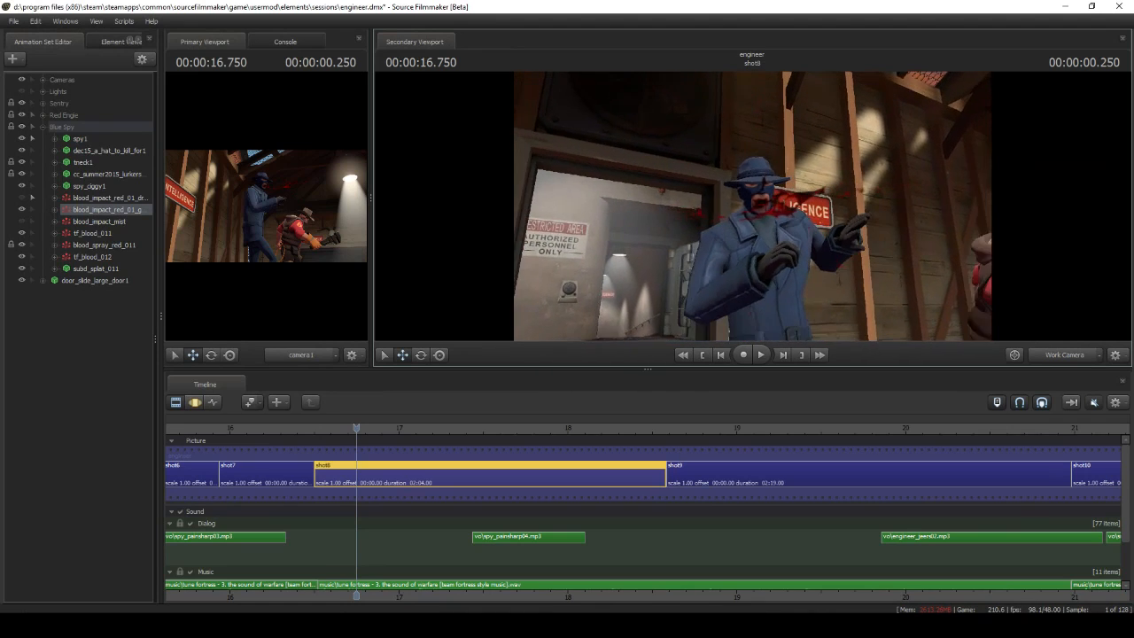
{"action": "mouse_move", "coordinate": [677, 443]}
{"action": "middle_mouse_down"}
{"action": "mouse_move", "coordinate": [701, 446]}
{"action": "mouse_move", "coordinate": [685, 445]}
{"action": "middle_mouse_up"}
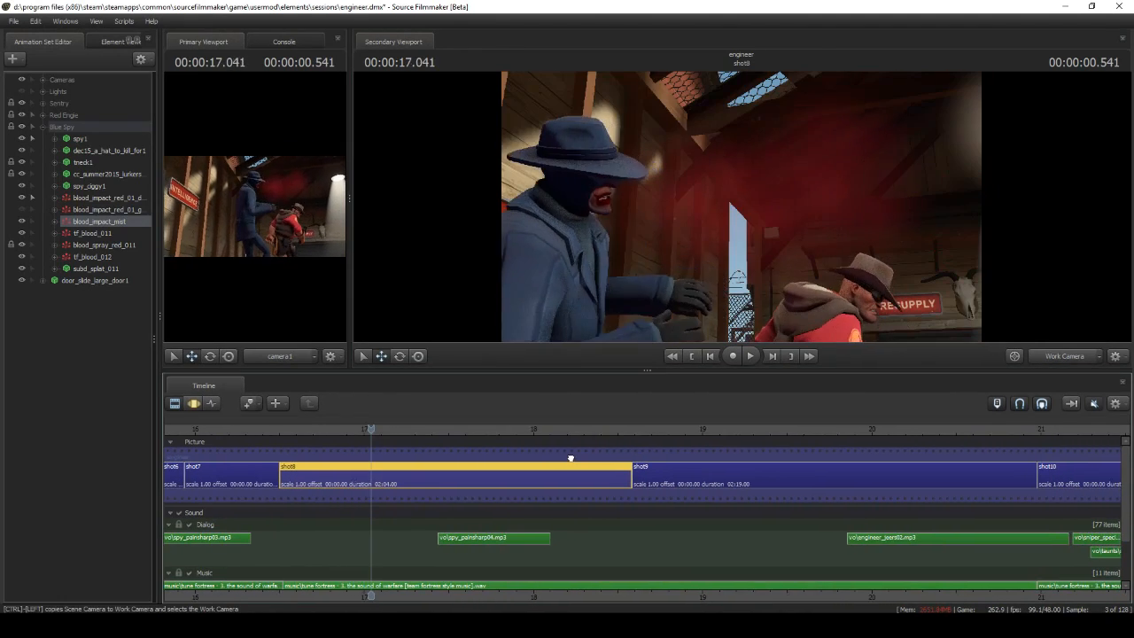
{"action": "middle_click_drag", "start_coordinate": [570, 461], "coordinate": [617, 449]}
{"action": "left_click", "coordinate": [13, 58]}
{"action": "left_click", "coordinate": [53, 111]}
{"action": "left_click", "coordinate": [670, 266]}
{"action": "double_click", "coordinate": [411, 228]}
{"action": "left_click", "coordinate": [584, 284]}
{"action": "scroll", "coordinate": [598, 346], "scroll_direction": "down", "scroll_amount": 5}
{"action": "left_click", "coordinate": [592, 307]}
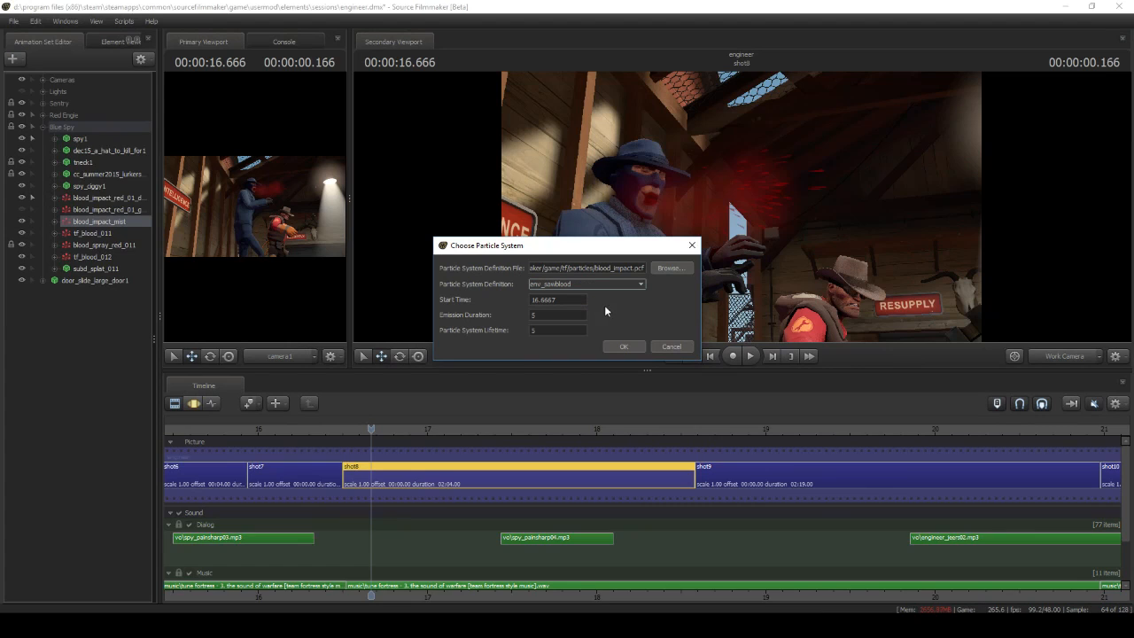
{"action": "key", "text": "Escape"}
Open the env_sawblood_mist definition of the Blue Spy's blood_impact_mist animation set and examine its Radius Random initializer
{"action": "right_click", "coordinate": [127, 220]}
{"action": "mouse_move", "coordinate": [241, 365]}
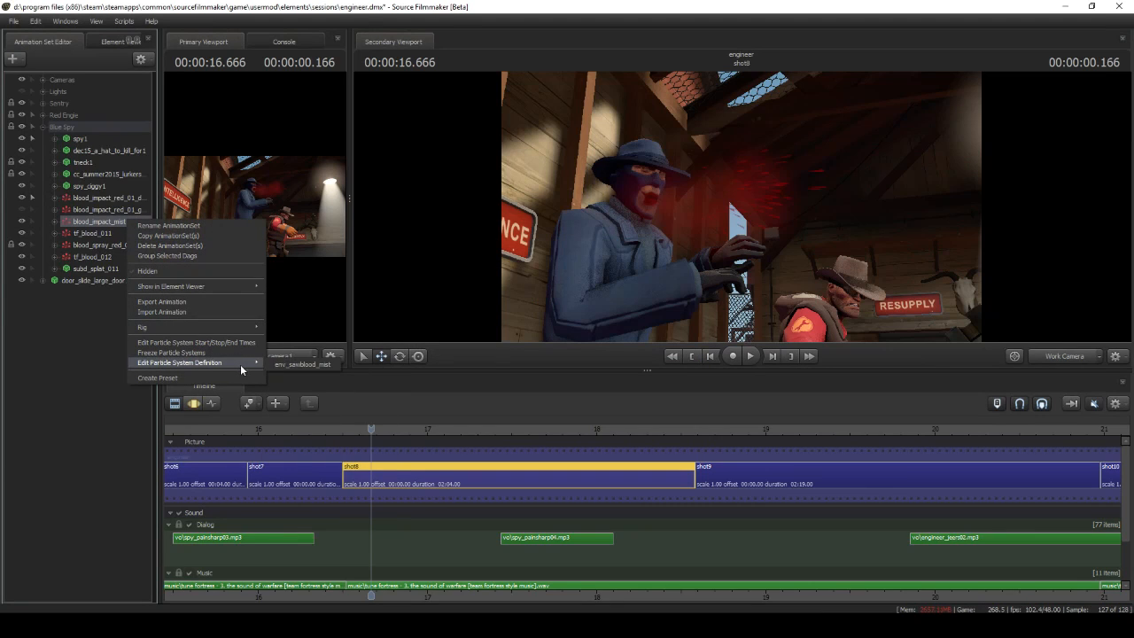
{"action": "left_click", "coordinate": [276, 364]}
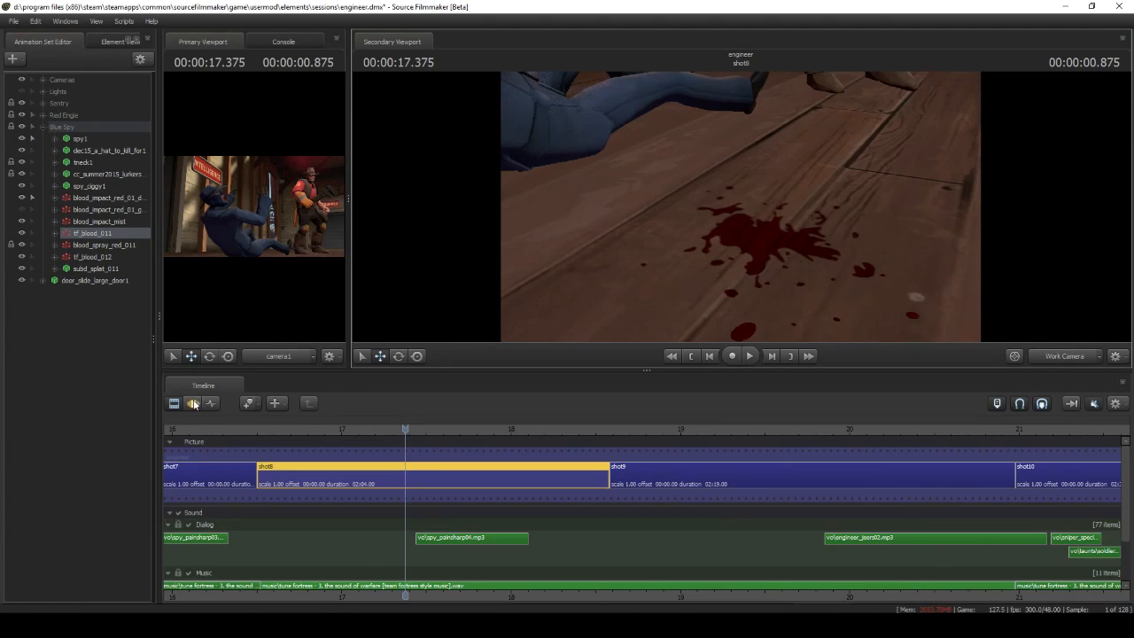
Bring the tf_blood_011 blood decal on the floor into close view
{"action": "left_click", "coordinate": [194, 404]}
{"action": "left_click_drag", "start_coordinate": [543, 218], "coordinate": [665, 250]}
{"action": "key", "text": "a"}
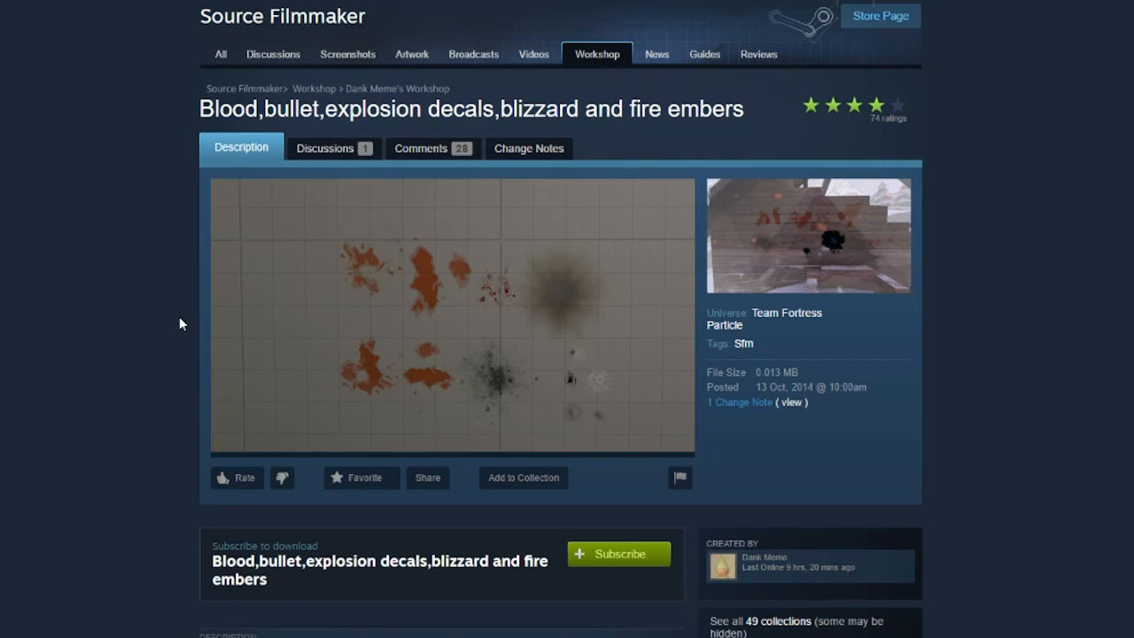
On the Steam Workshop page, subscribe to the "Blood,bullet,explosion decals,blizzard and fire embers" particle item
{"action": "scroll", "coordinate": [180, 319], "scroll_direction": "down", "scroll_amount": 3}
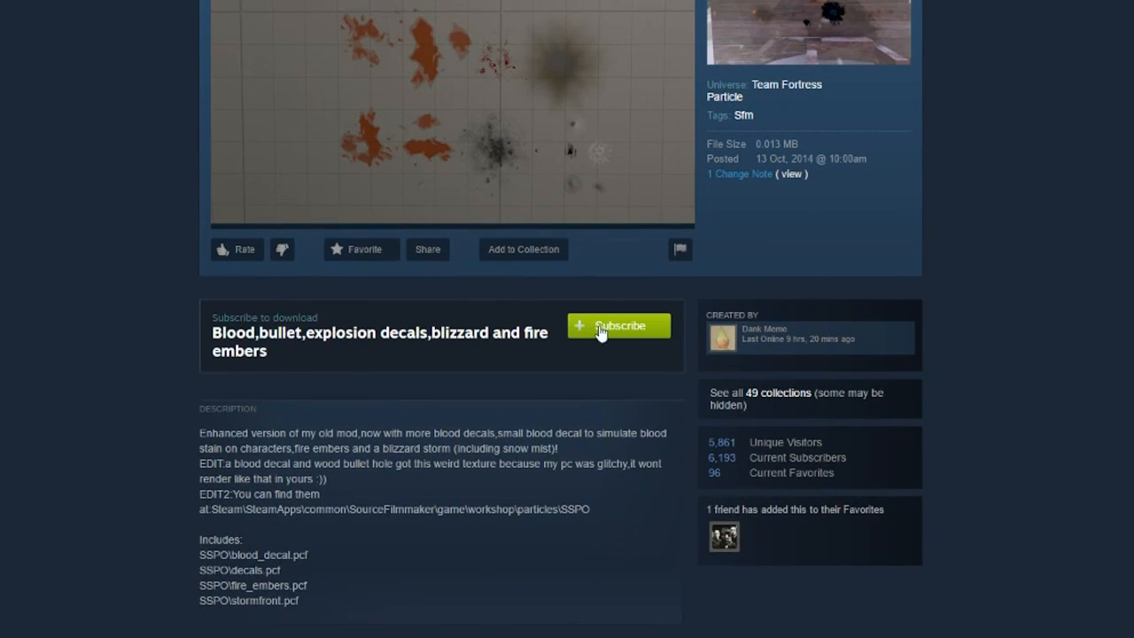
{"action": "left_click", "coordinate": [635, 338]}
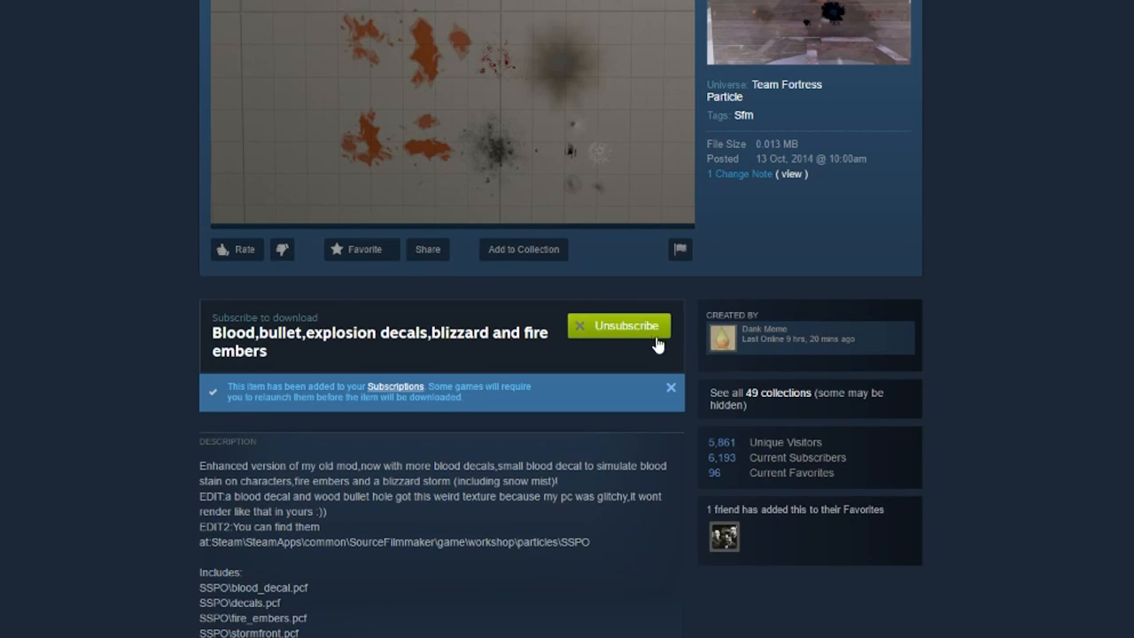
{"action": "left_click", "coordinate": [678, 390]}
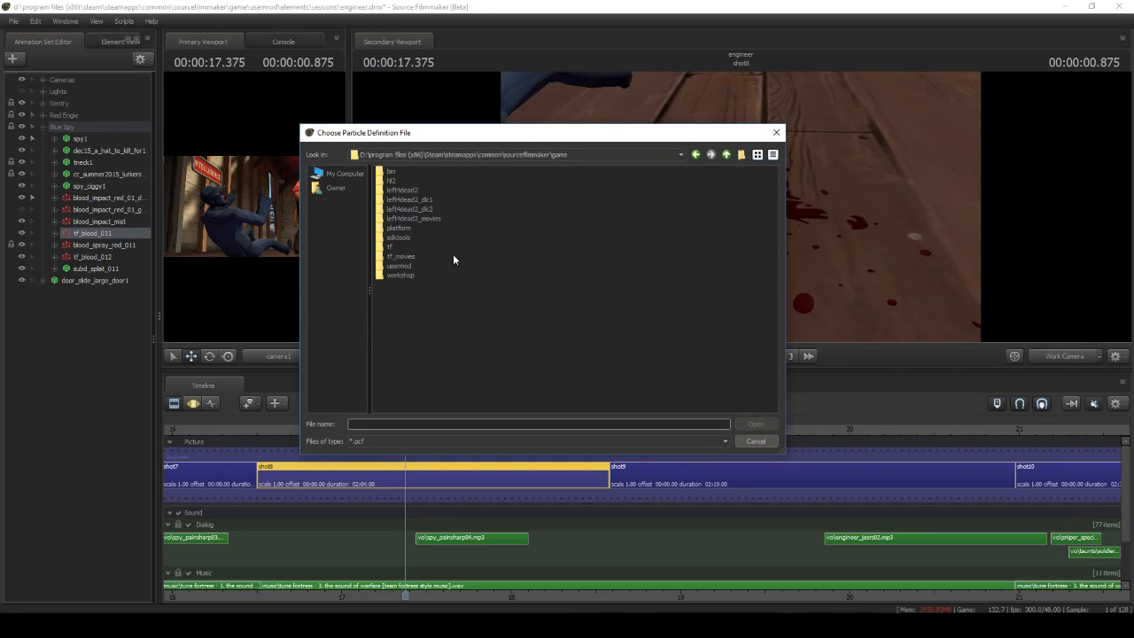
Back in Source Filmmaker, load workshop\particles\sspo\blood_decal.pcf as the definition file for a new particle system
{"action": "left_click", "coordinate": [399, 277]}
{"action": "double_click", "coordinate": [398, 276]}
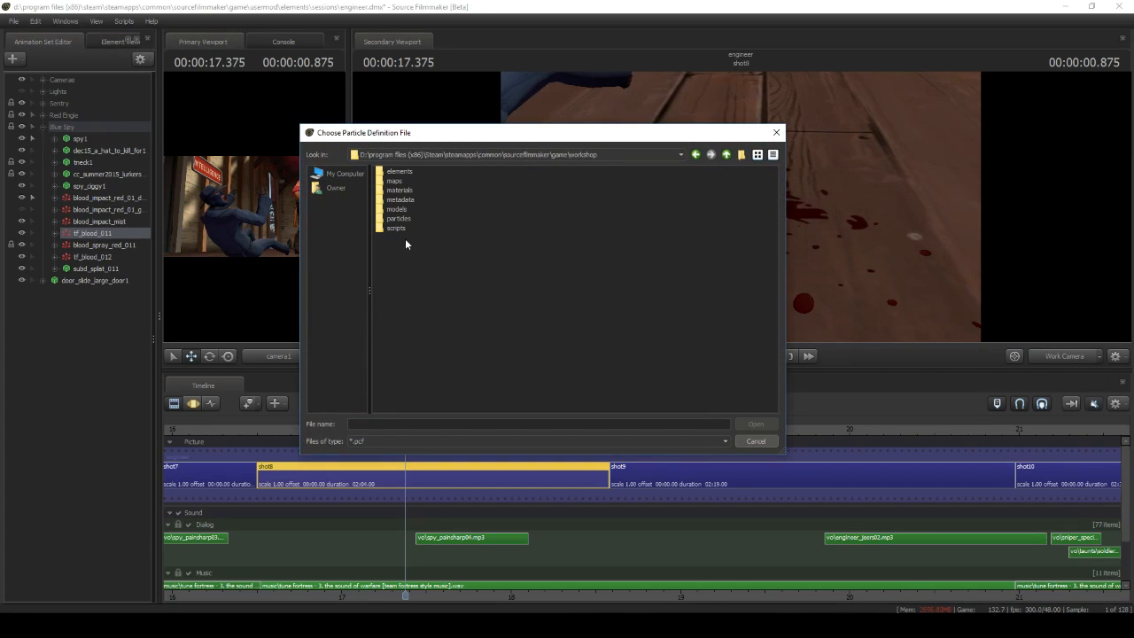
{"action": "double_click", "coordinate": [400, 222]}
{"action": "double_click", "coordinate": [400, 170]}
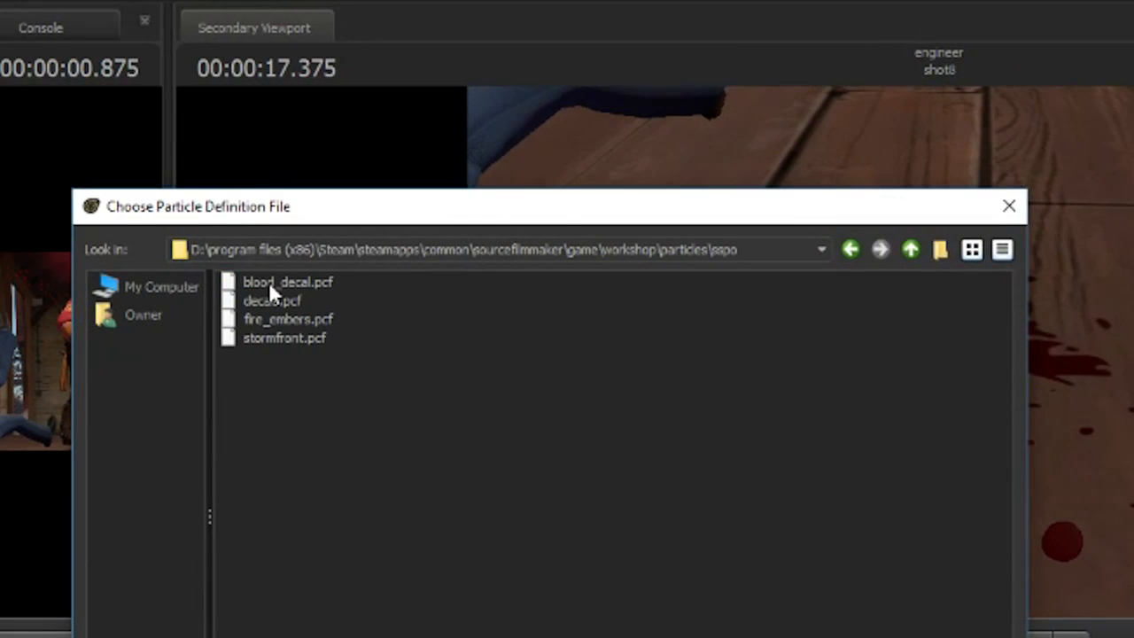
{"action": "double_click", "coordinate": [288, 281]}
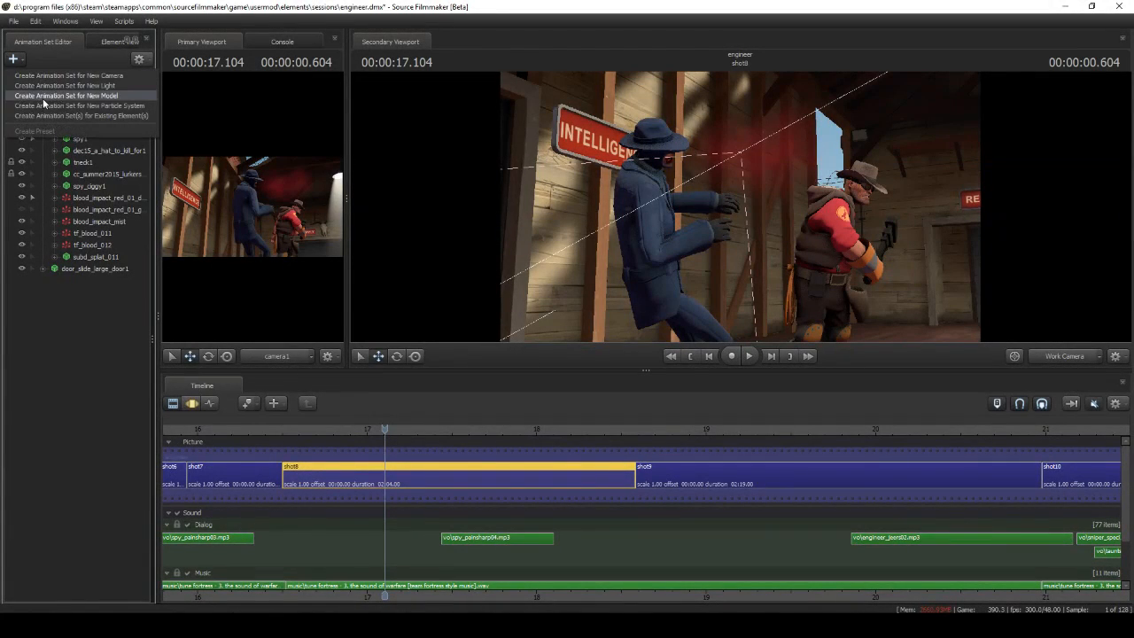
Create a new particle system from tf\particles\blood_impact.pcf using the blood_spray_red_01 definition
{"action": "left_click", "coordinate": [670, 267]}
{"action": "left_click", "coordinate": [411, 228]}
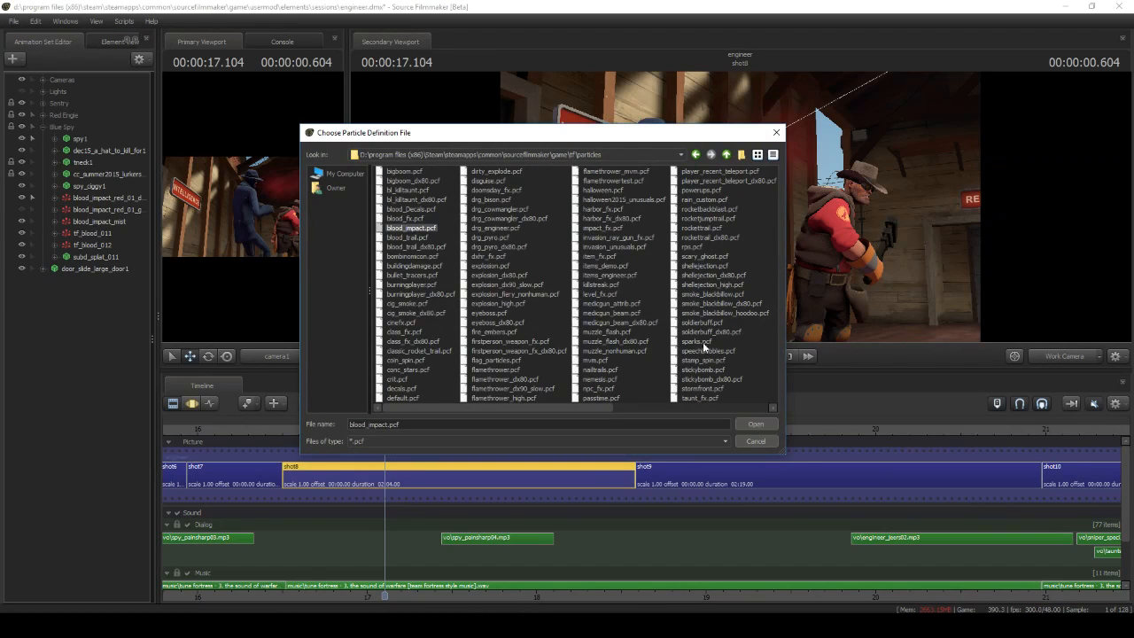
{"action": "left_click", "coordinate": [755, 424]}
{"action": "left_click", "coordinate": [614, 284]}
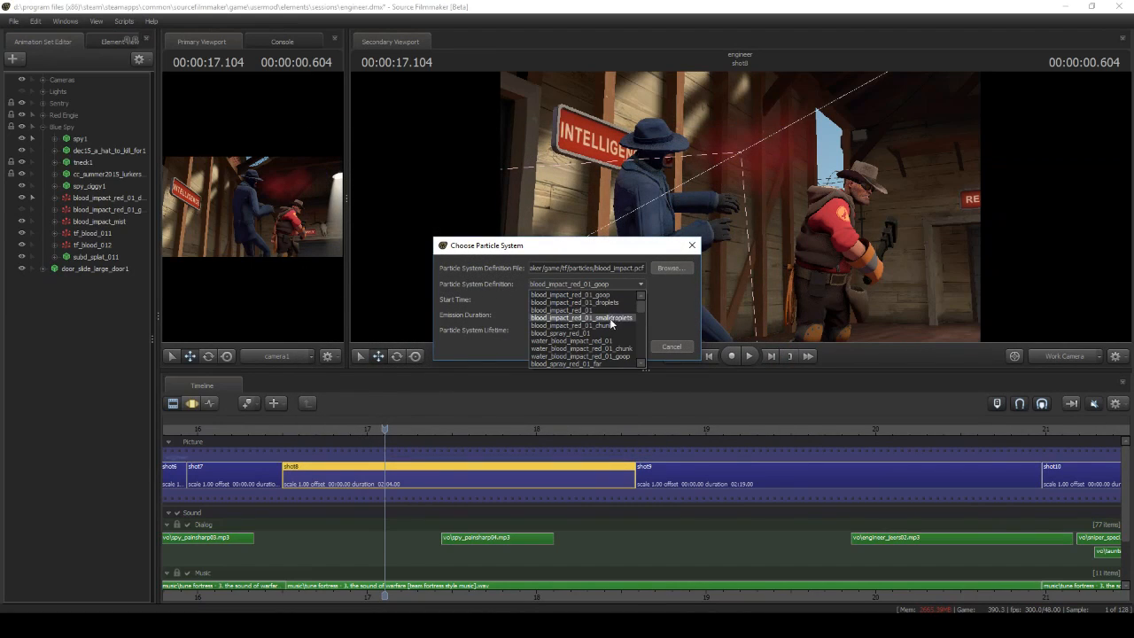
{"action": "left_click", "coordinate": [608, 334]}
{"action": "left_click", "coordinate": [623, 347]}
In the blood_spray_red_01 definition, replace the renderer with render_sprite_trail and set the material to effects\blooddrop001.vmt
{"action": "right_click", "coordinate": [93, 282]}
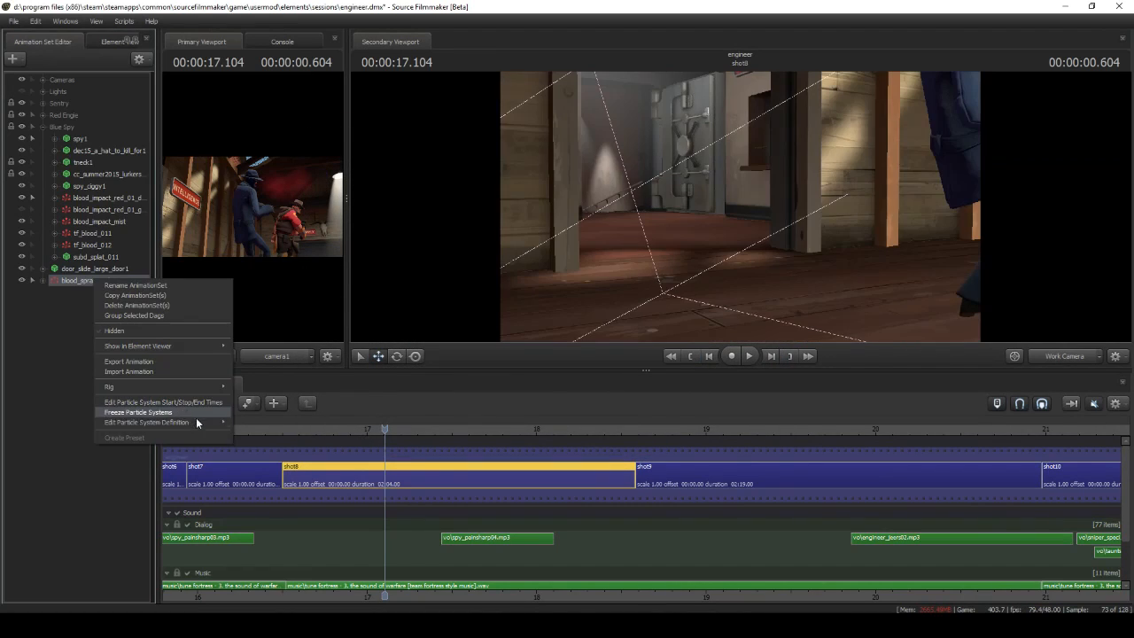
{"action": "left_click", "coordinate": [226, 421]}
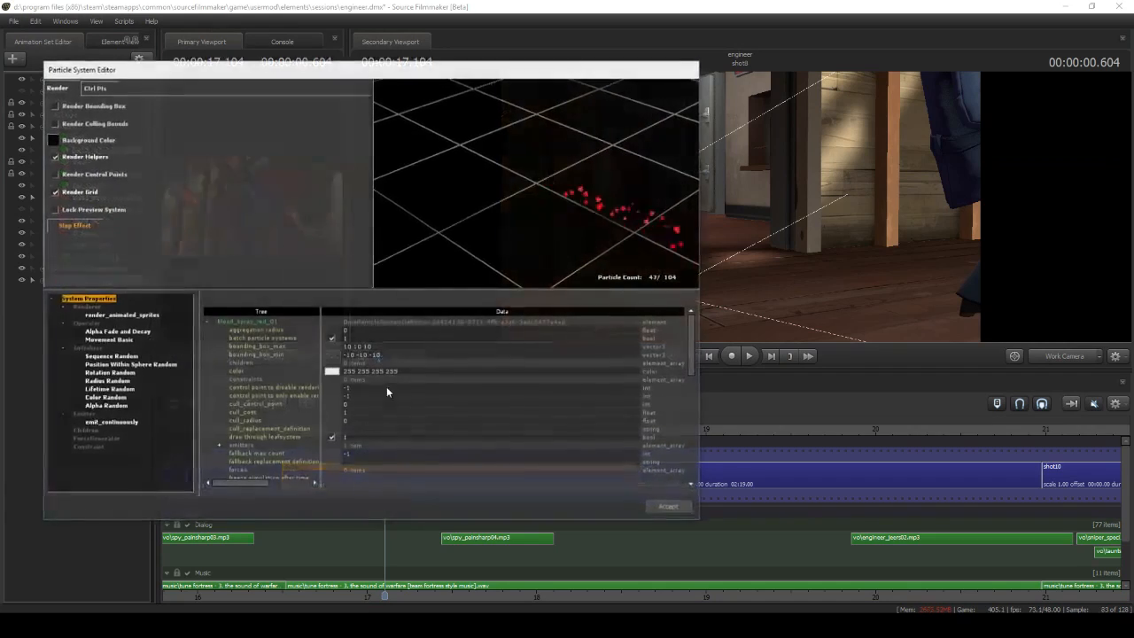
{"action": "right_click", "coordinate": [122, 317]}
{"action": "left_click", "coordinate": [334, 320]}
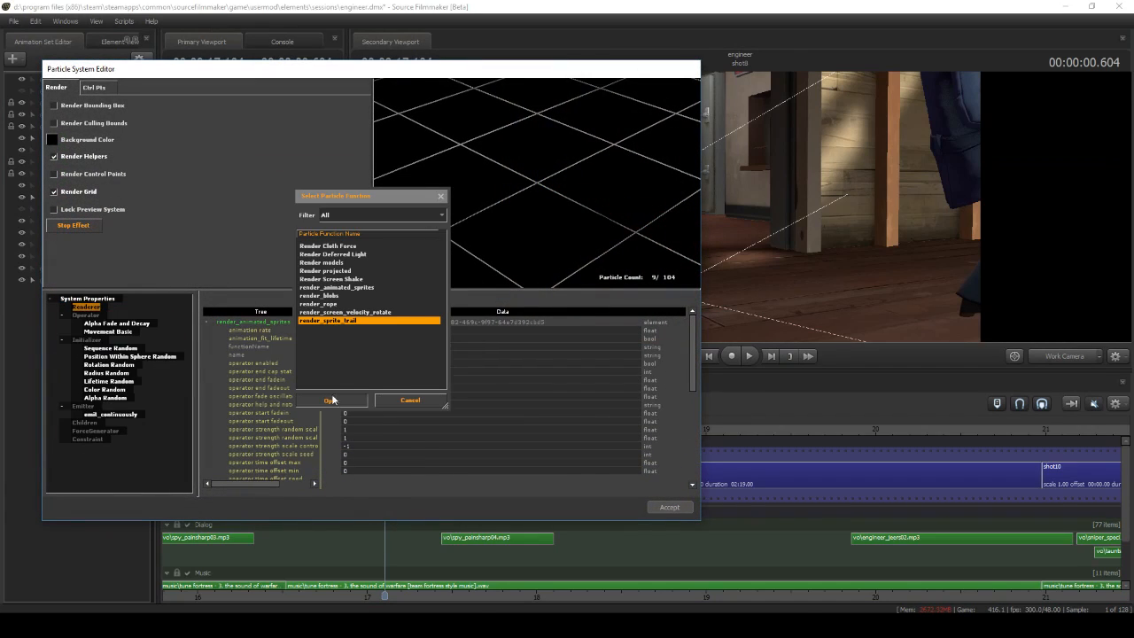
{"action": "left_click", "coordinate": [330, 401]}
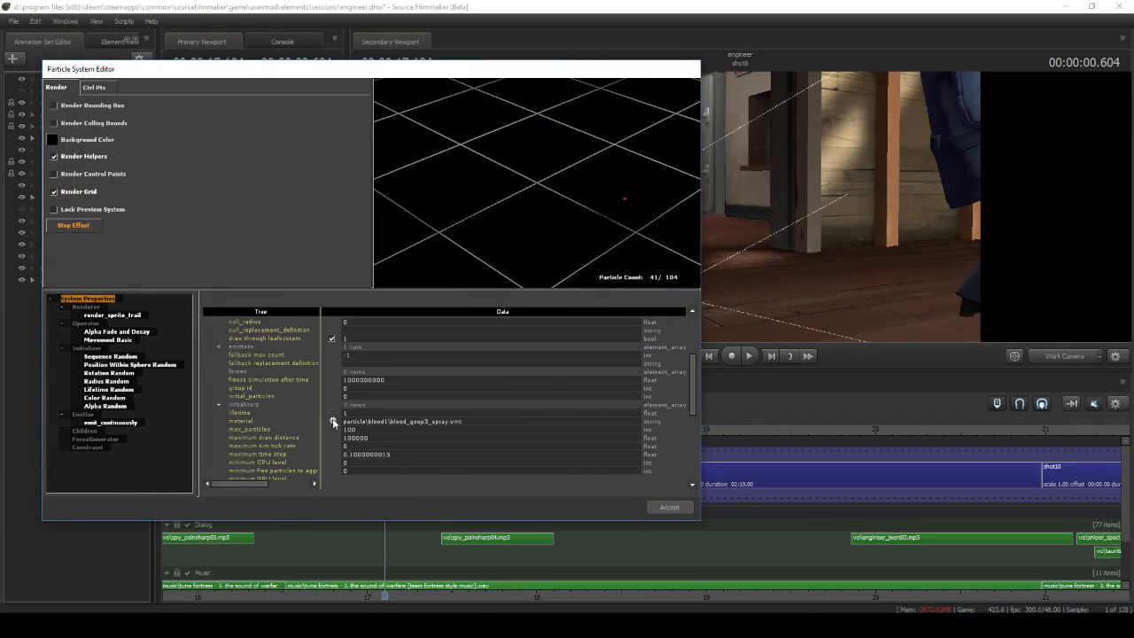
{"action": "left_click", "coordinate": [332, 420]}
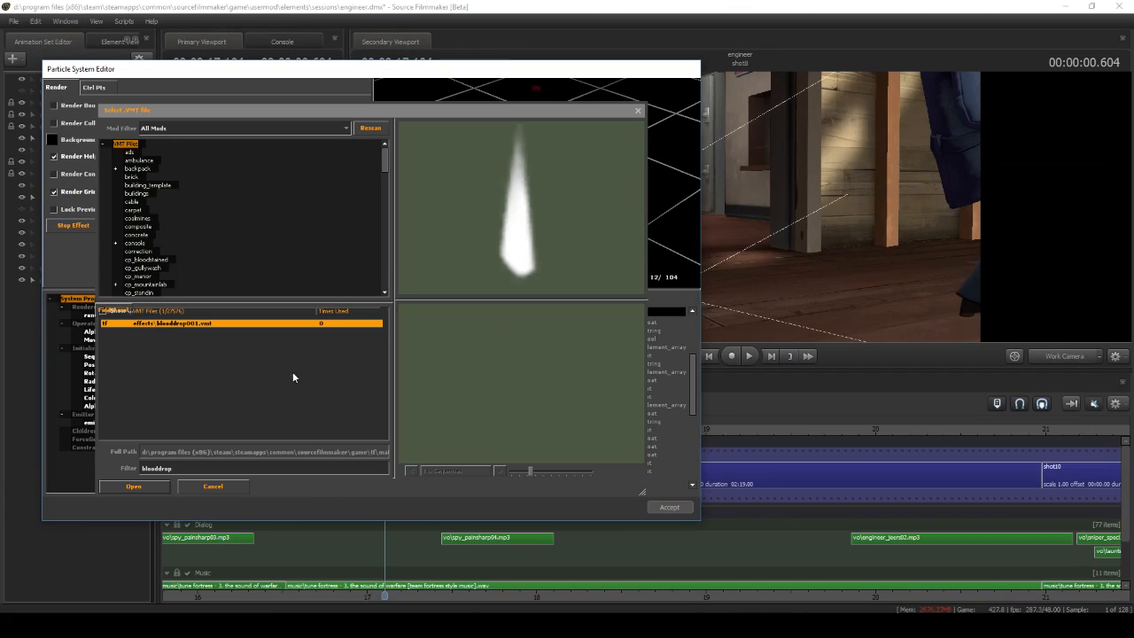
{"action": "left_click", "coordinate": [132, 487]}
Add a Trail Length Random initializer from the Size category to the blood spray definition
{"action": "double_click", "coordinate": [95, 347]}
{"action": "left_click", "coordinate": [390, 215]}
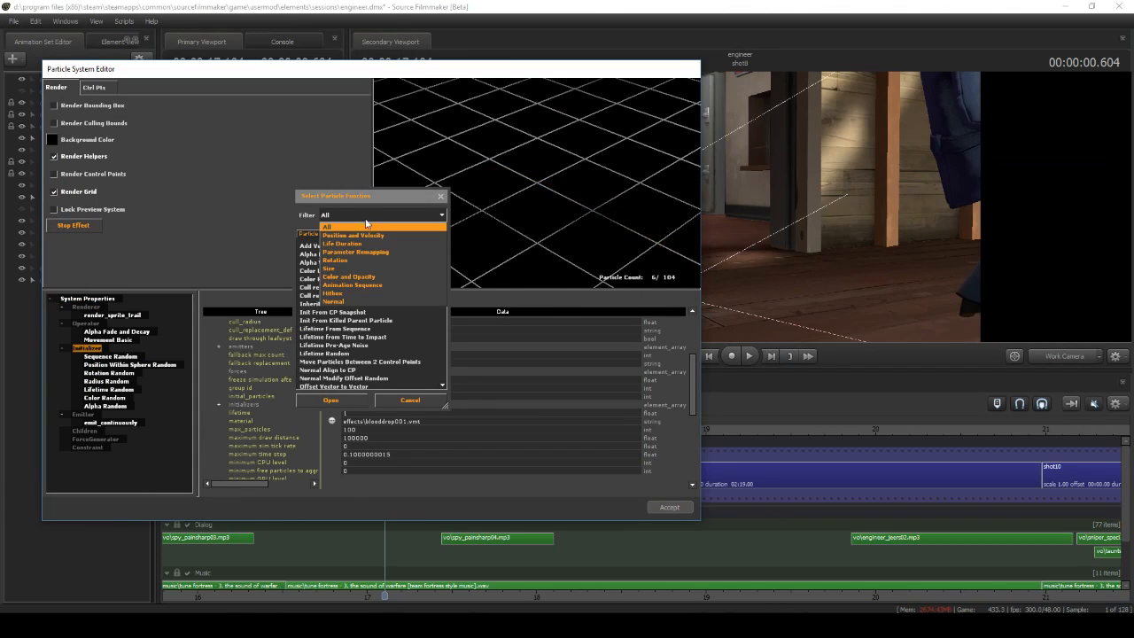
{"action": "left_click", "coordinate": [353, 268]}
{"action": "left_click", "coordinate": [334, 400]}
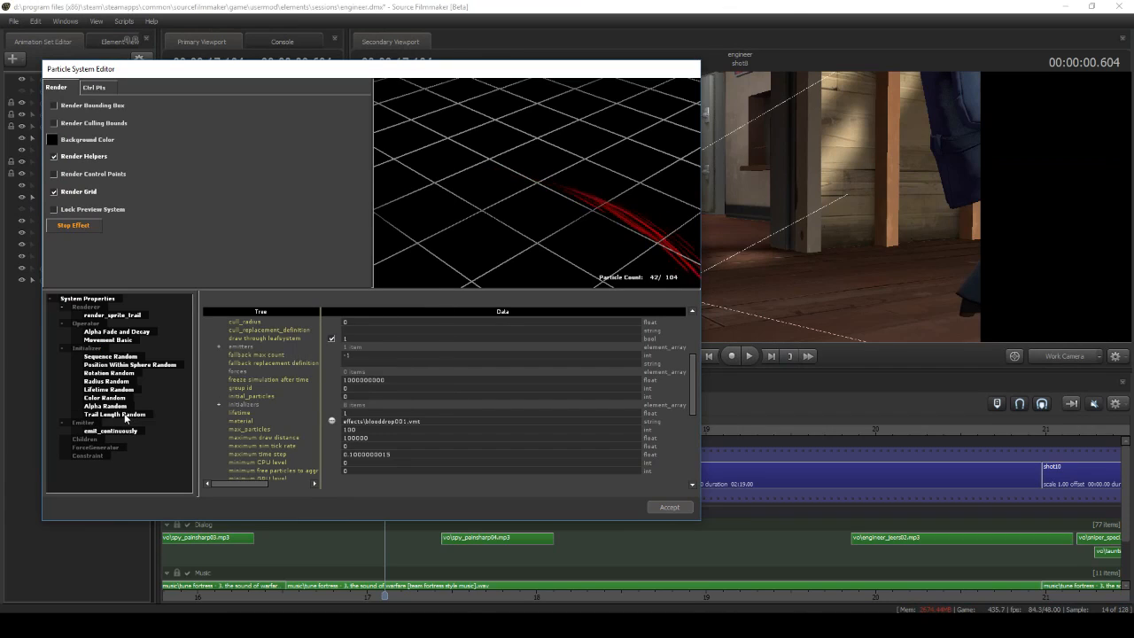
Adjust the length_min and length_max values of the Trail Length Random initializer
{"action": "left_click_drag", "start_coordinate": [368, 343], "coordinate": [350, 343]}
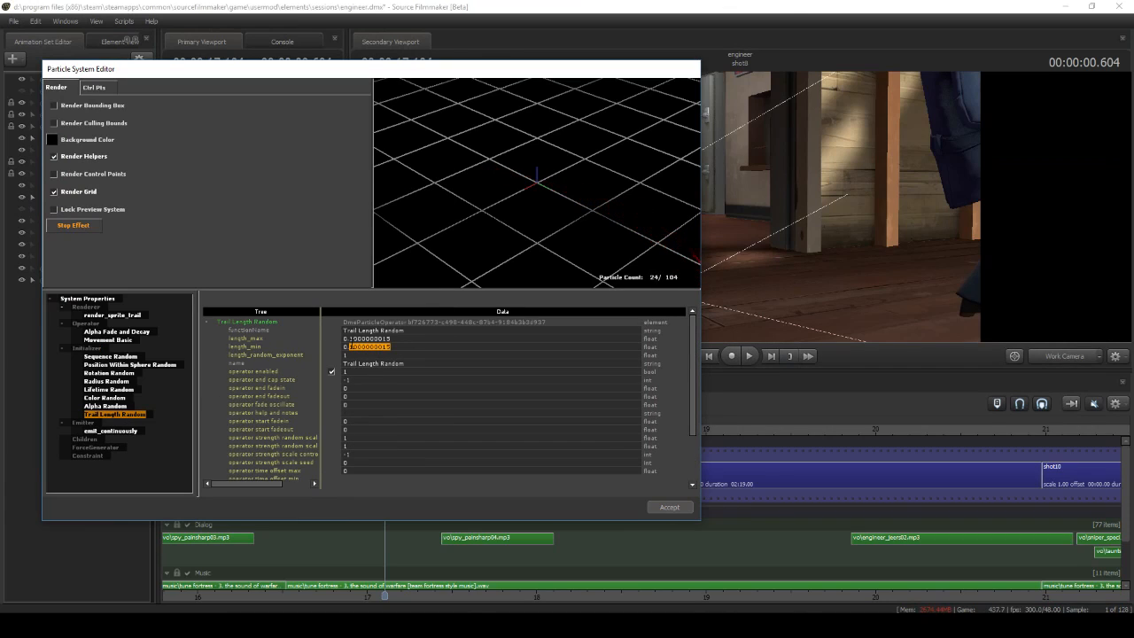
{"action": "type", "text": "0"}
{"action": "key", "text": "Return"}
{"action": "type", "text": "1"}
{"action": "key", "text": "Return"}
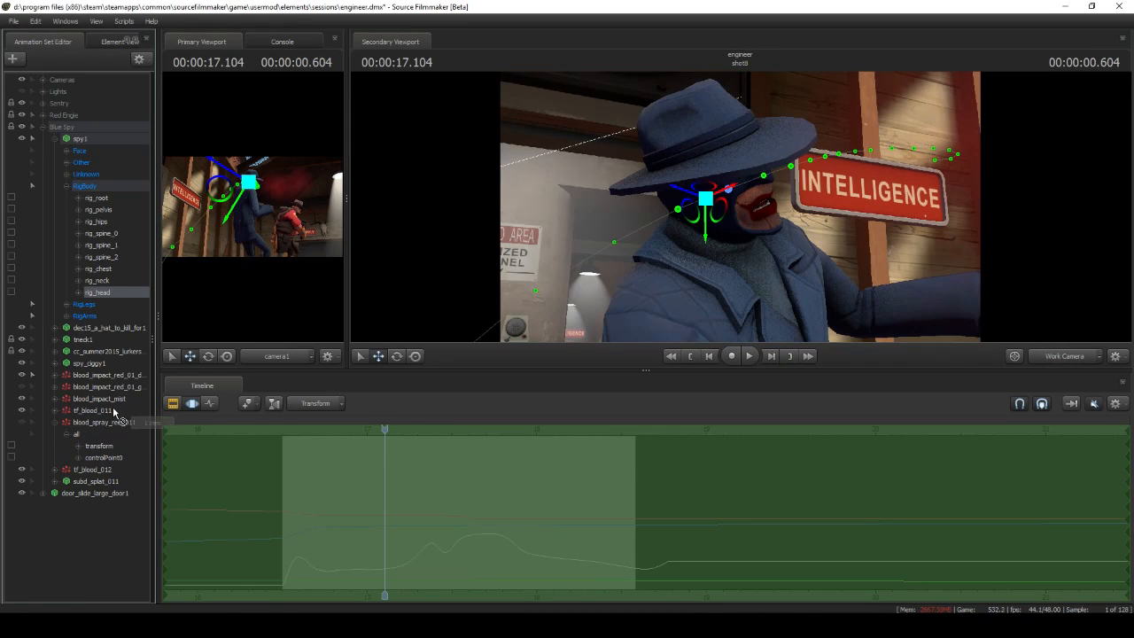
Lock the blood spray's transform to the Blue Spy's rig_head and apply the Playhead preset to it
{"action": "left_click", "coordinate": [95, 448]}
{"action": "left_click_drag", "start_coordinate": [151, 342], "coordinate": [80, 343]}
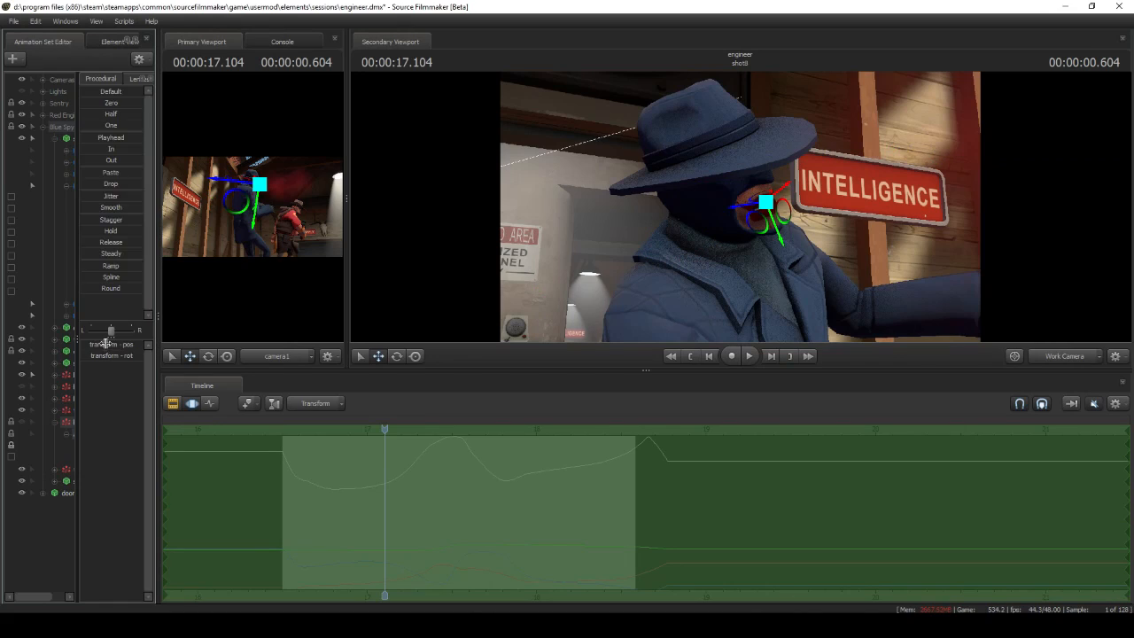
{"action": "left_click_drag", "start_coordinate": [93, 141], "coordinate": [190, 250]}
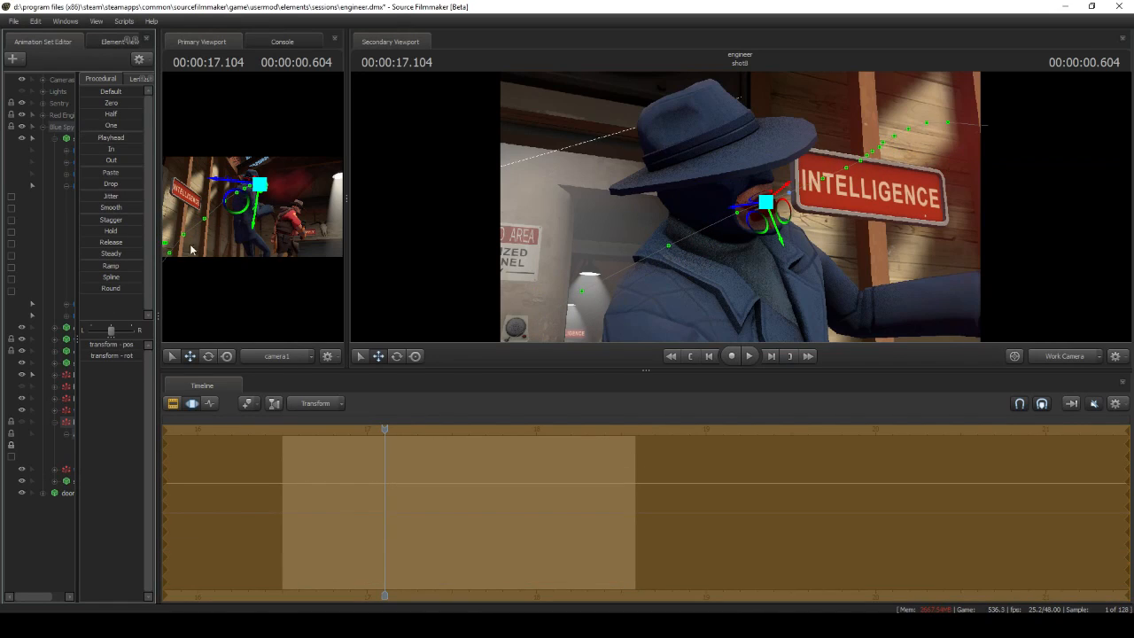
{"action": "left_click_drag", "start_coordinate": [77, 338], "coordinate": [153, 336]}
{"action": "left_click", "coordinate": [56, 140]}
{"action": "left_click", "coordinate": [173, 404]}
Create a particle system starting at 18.0833 from sspo\blood_decal.pcf with the tf_blood1 definition, near the fallen spy
{"action": "left_click_drag", "start_coordinate": [673, 231], "coordinate": [732, 218]}
{"action": "key", "text": "s"}
{"action": "left_click_drag", "start_coordinate": [700, 444], "coordinate": [678, 453]}
{"action": "left_click", "coordinate": [743, 358]}
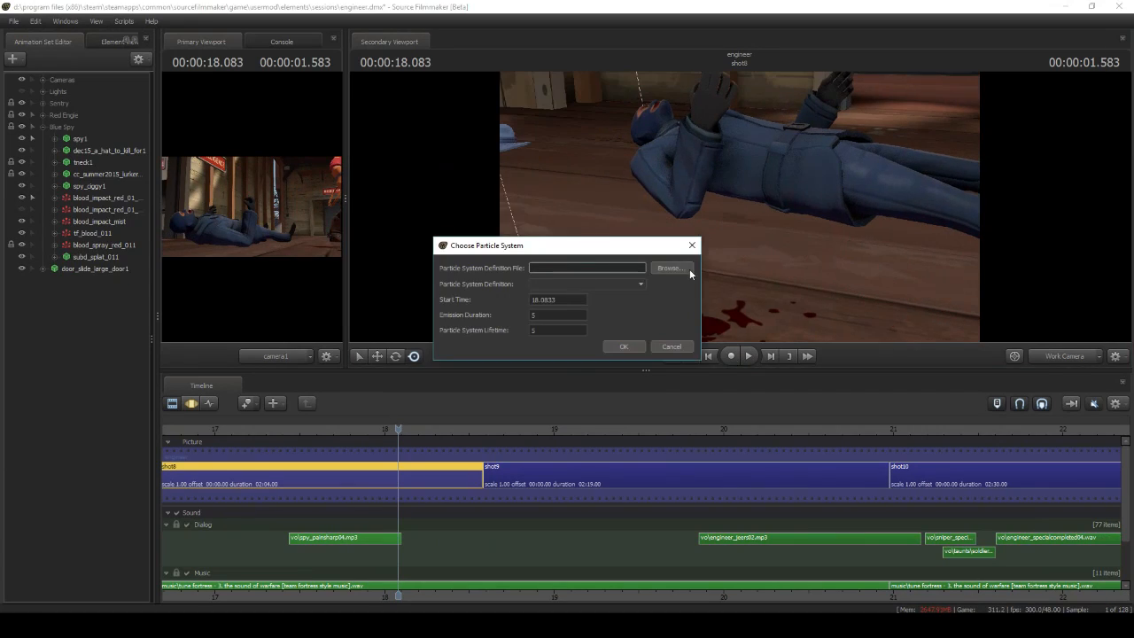
{"action": "left_click", "coordinate": [691, 269]}
{"action": "left_click", "coordinate": [409, 172]}
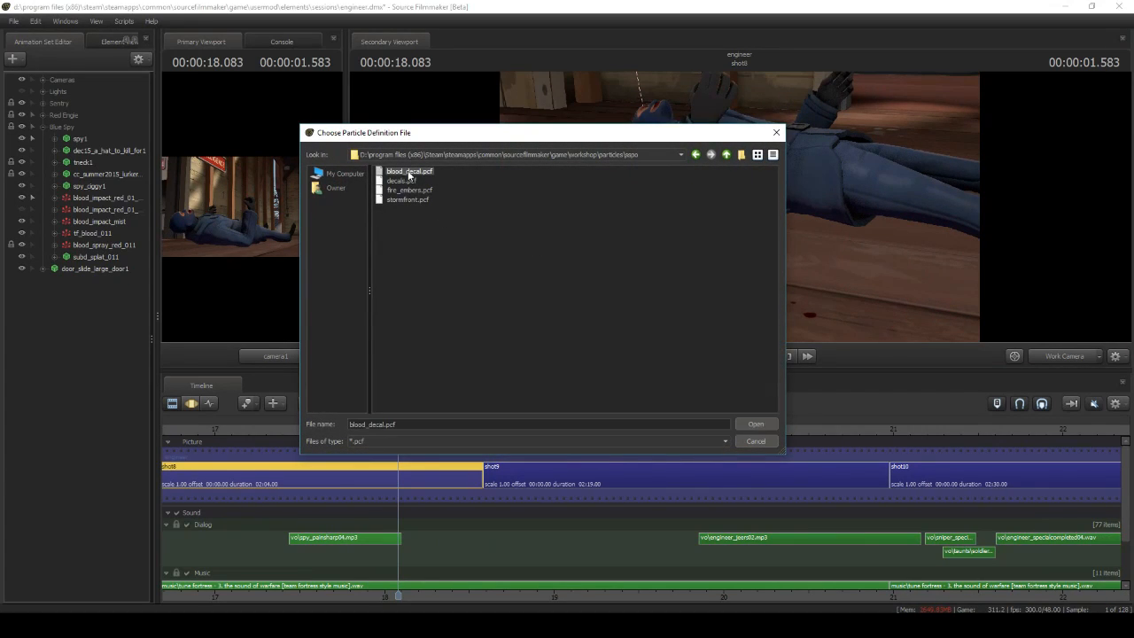
{"action": "left_click", "coordinate": [753, 424]}
{"action": "left_click", "coordinate": [625, 346]}
In the new blood decal's tf_blood1 definition, set the material to particle\bleedout_01.vmt
{"action": "right_click", "coordinate": [106, 281]}
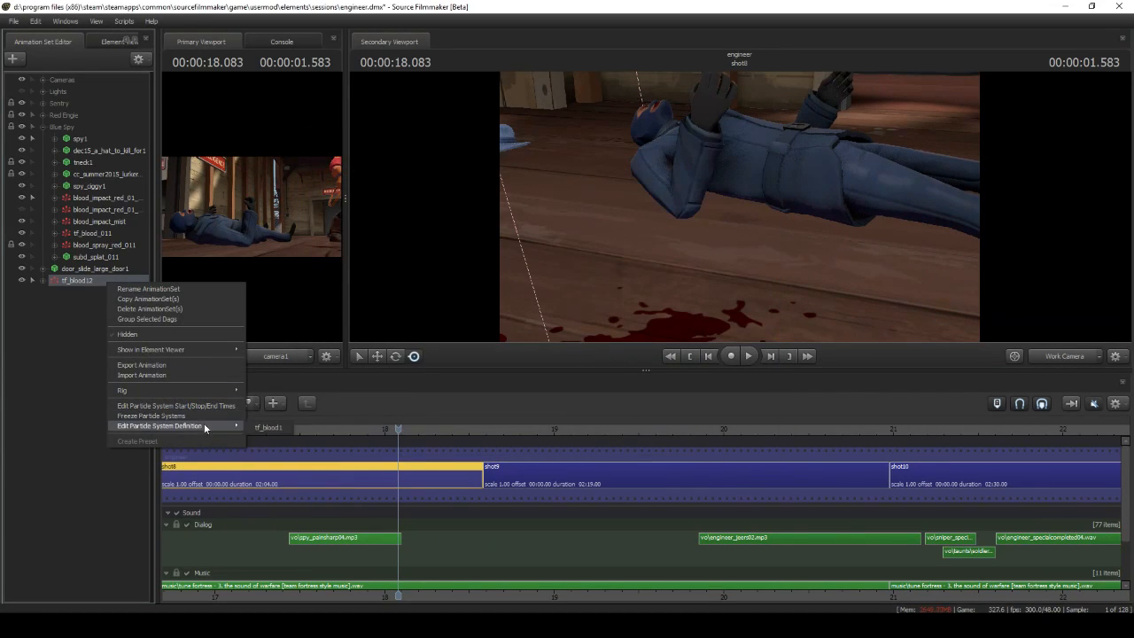
{"action": "left_click", "coordinate": [250, 426]}
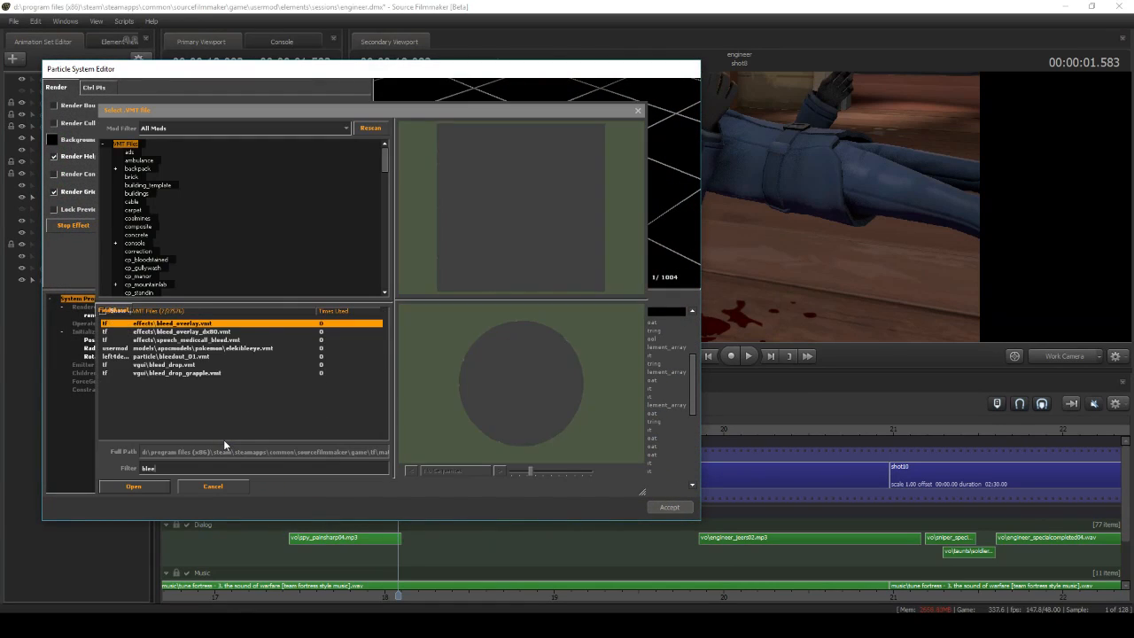
{"action": "type", "text": "dout"}
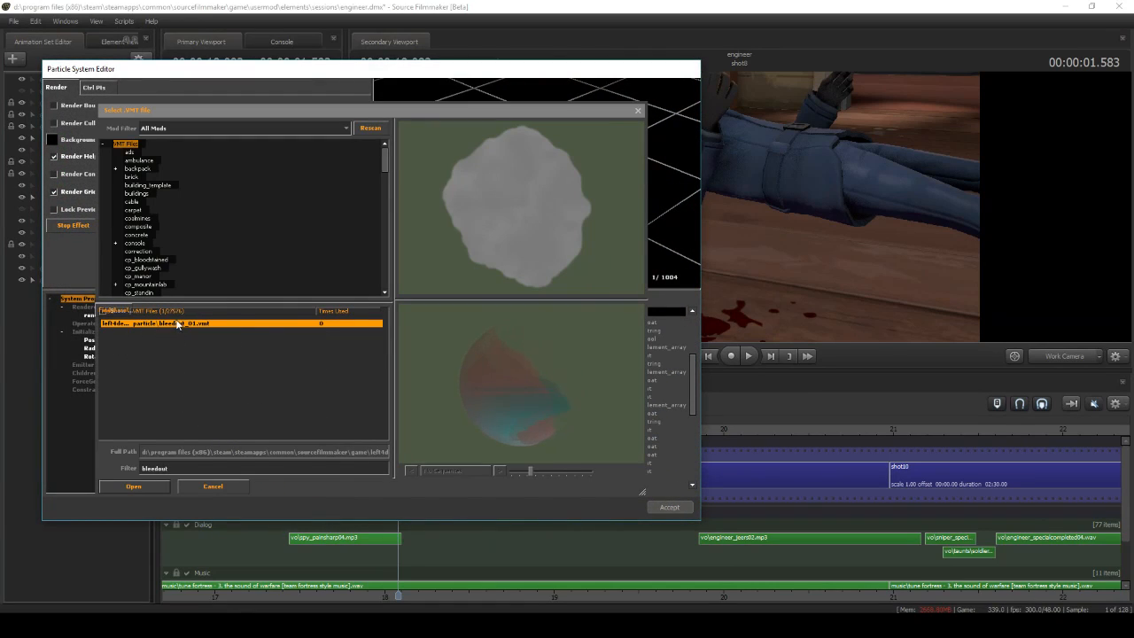
{"action": "double_click", "coordinate": [176, 324]}
Add an emit_continuously emitter to the tf_blood1 definition and open its properties
{"action": "right_click", "coordinate": [84, 365]}
{"action": "left_click", "coordinate": [96, 400]}
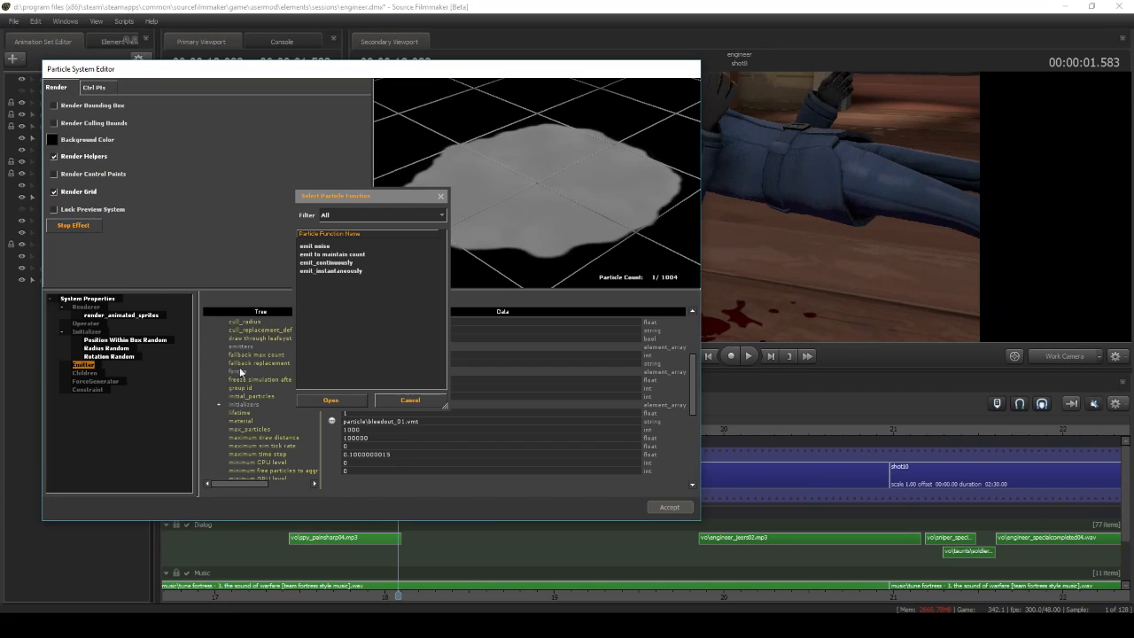
{"action": "left_click", "coordinate": [323, 401]}
{"action": "left_click", "coordinate": [131, 373]}
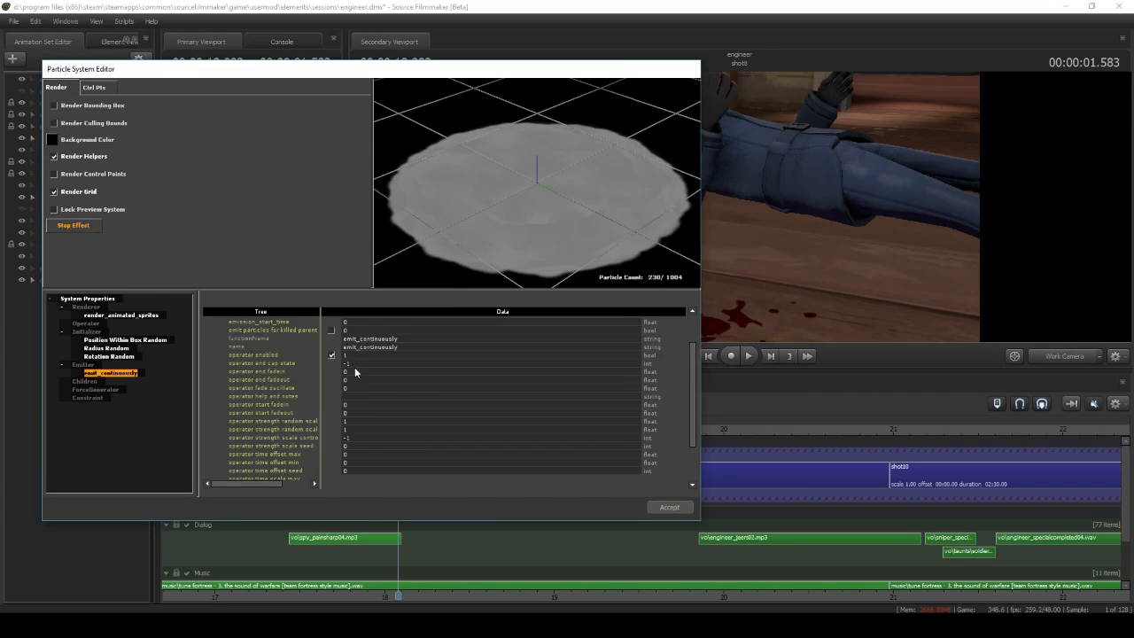
Set the tf_blood1 emitter's emission duration to 0.5 and examine the Position Within Box Random initializer
{"action": "double_click", "coordinate": [361, 346]}
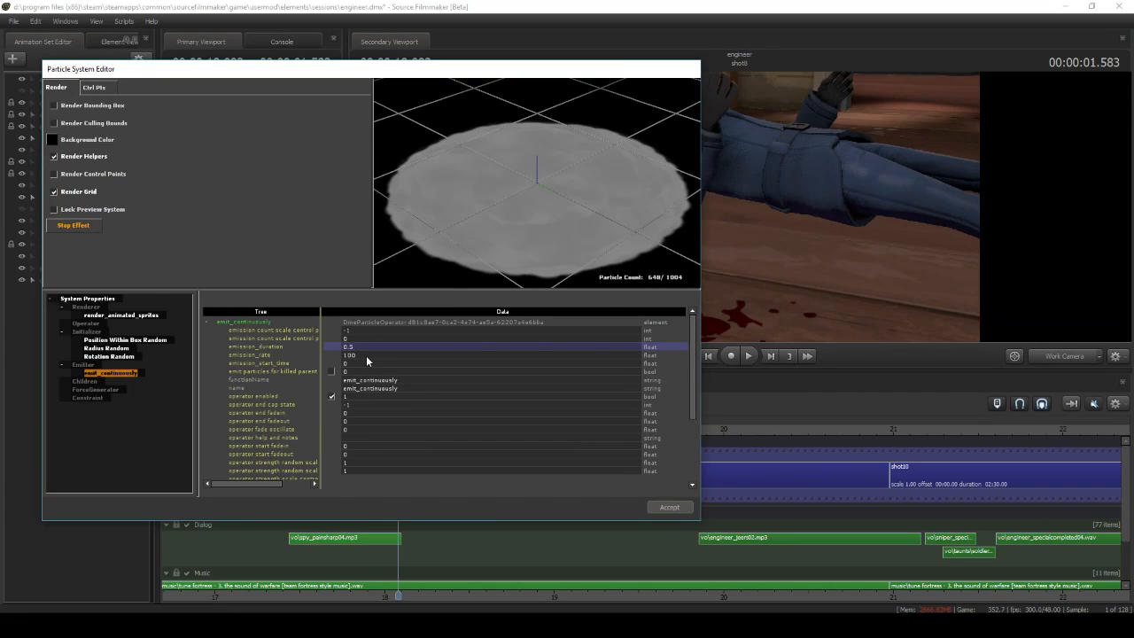
{"action": "key", "text": "Return"}
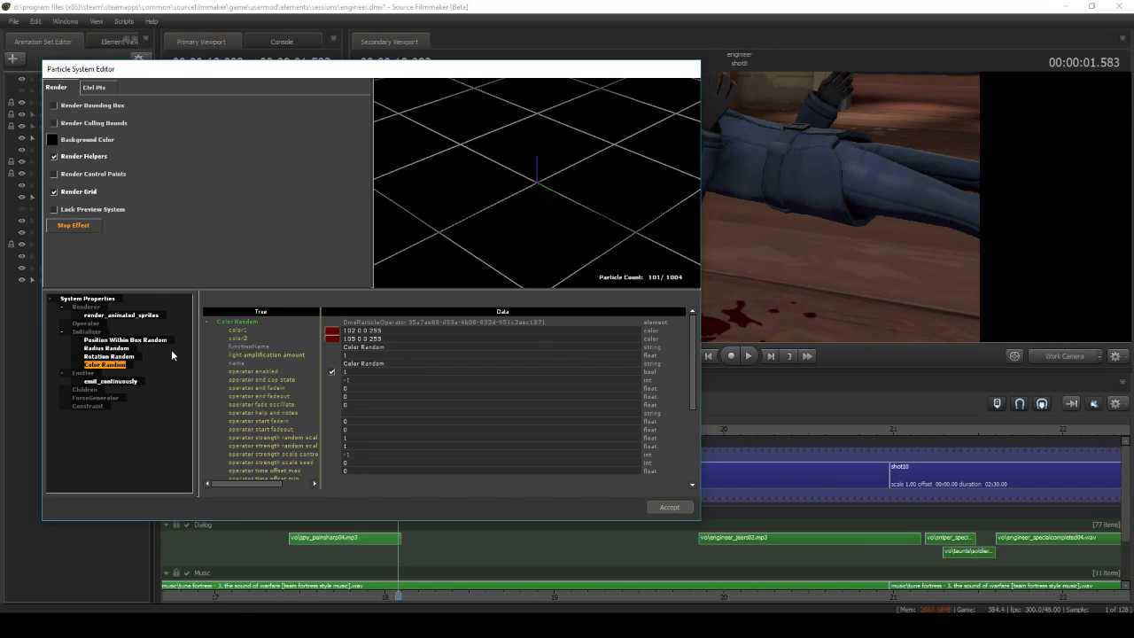
{"action": "left_click", "coordinate": [157, 341]}
{"action": "scroll", "coordinate": [365, 383], "scroll_direction": "down", "scroll_amount": 2}
{"action": "scroll", "coordinate": [364, 397], "scroll_direction": "up", "scroll_amount": 2}
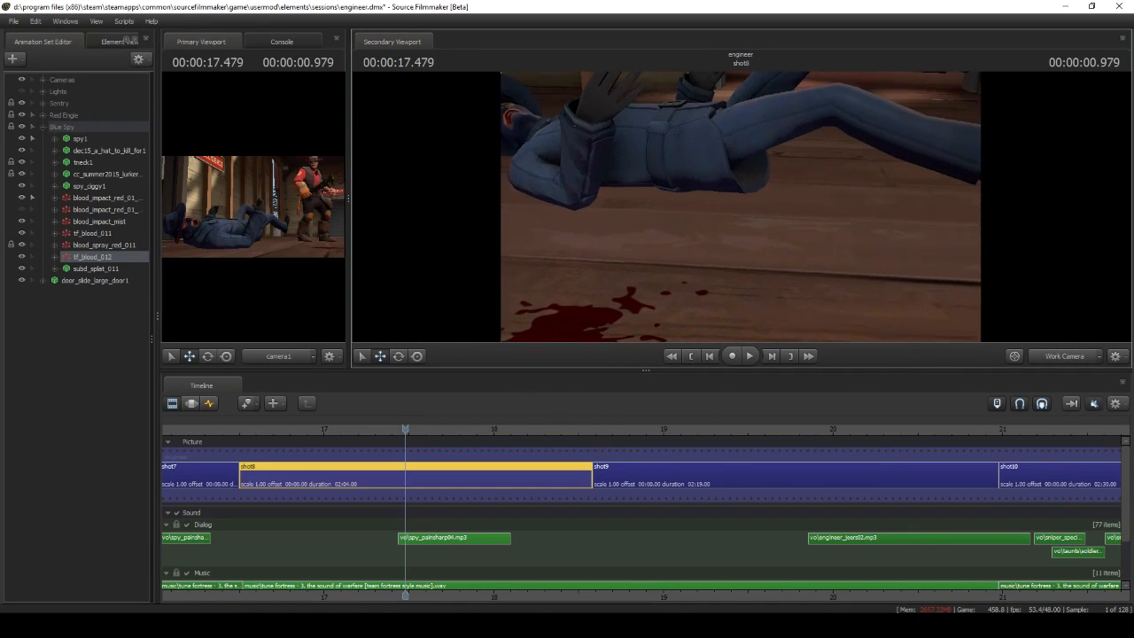
Examine the tf_blood_012 decal's transform keyframes in the Graph Editor while scrubbing through shot8
{"action": "key", "text": "F4"}
{"action": "left_click_drag", "start_coordinate": [408, 430], "coordinate": [458, 429]}
{"action": "left_click_drag", "start_coordinate": [700, 281], "coordinate": [645, 277]}
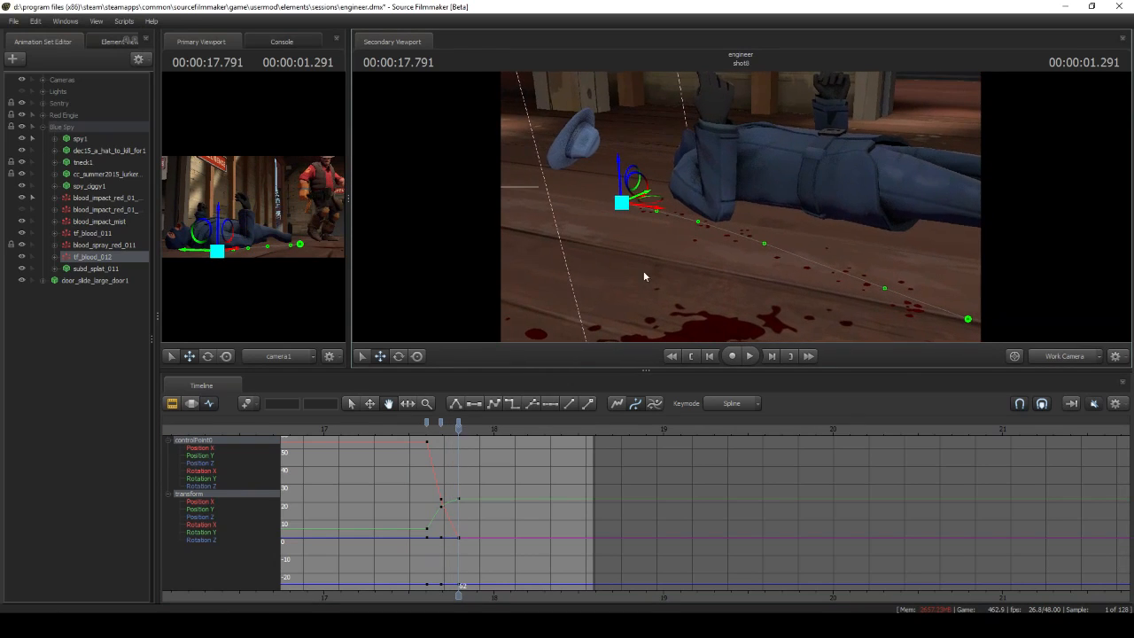
{"action": "mouse_move", "coordinate": [458, 426]}
{"action": "left_mouse_down"}
{"action": "mouse_move", "coordinate": [448, 427]}
{"action": "mouse_move", "coordinate": [461, 426]}
{"action": "left_mouse_up"}
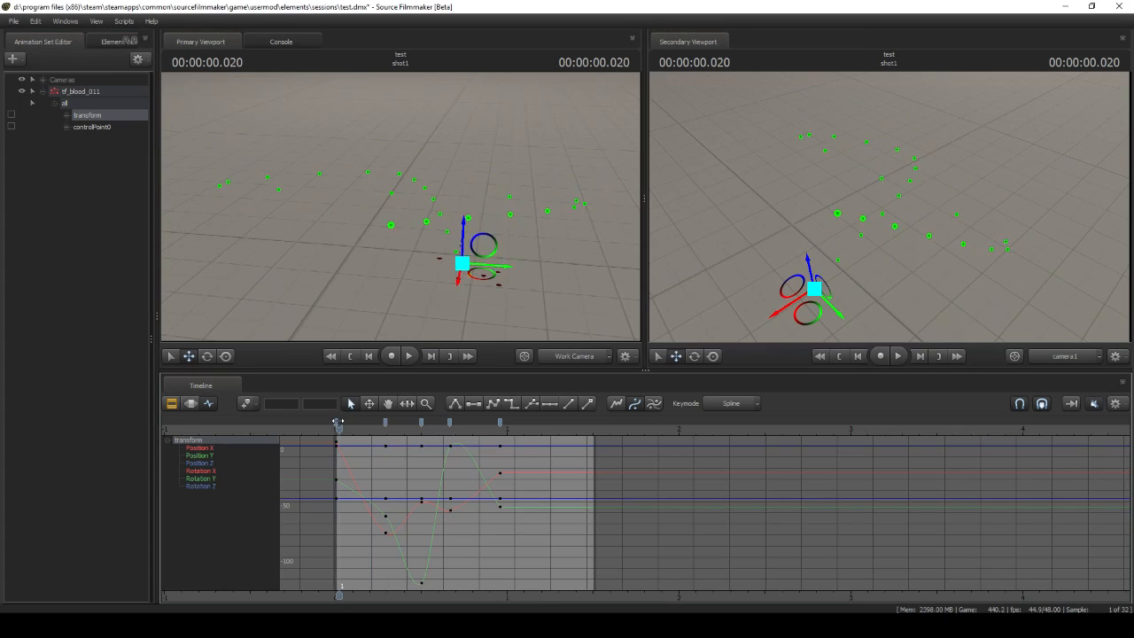
{"action": "mouse_move", "coordinate": [337, 422]}
{"action": "left_mouse_down"}
{"action": "mouse_move", "coordinate": [468, 420]}
{"action": "mouse_move", "coordinate": [334, 421]}
{"action": "left_mouse_up"}
{"action": "left_click", "coordinate": [171, 405]}
{"action": "left_click", "coordinate": [413, 360]}
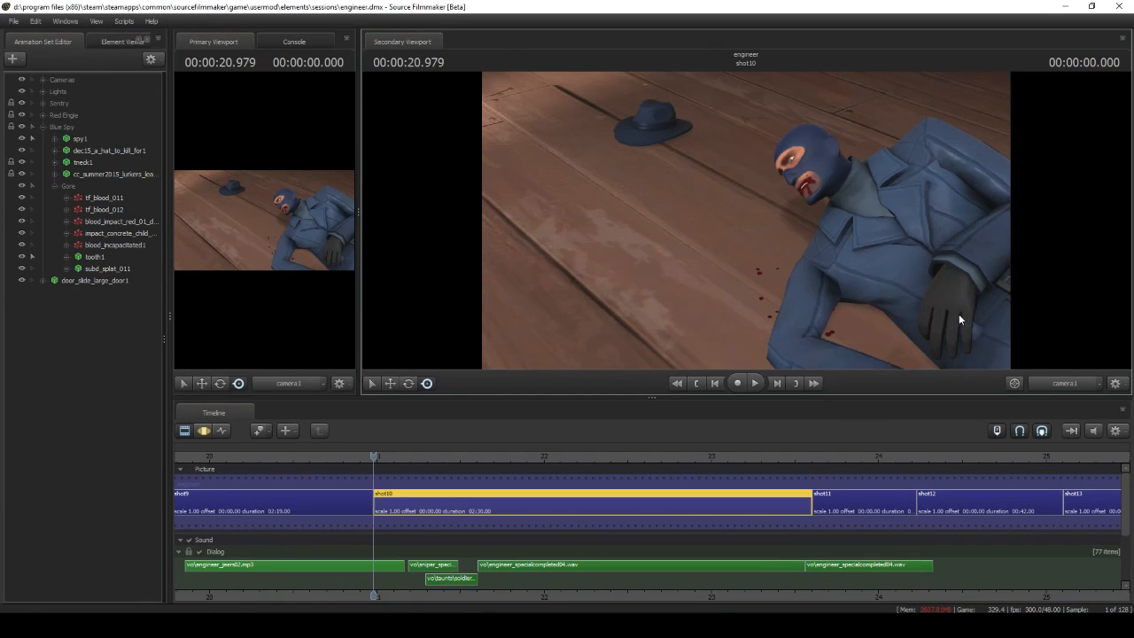
Play back shot10 from its start to preview the bleeding spy
{"action": "left_click", "coordinate": [754, 383]}
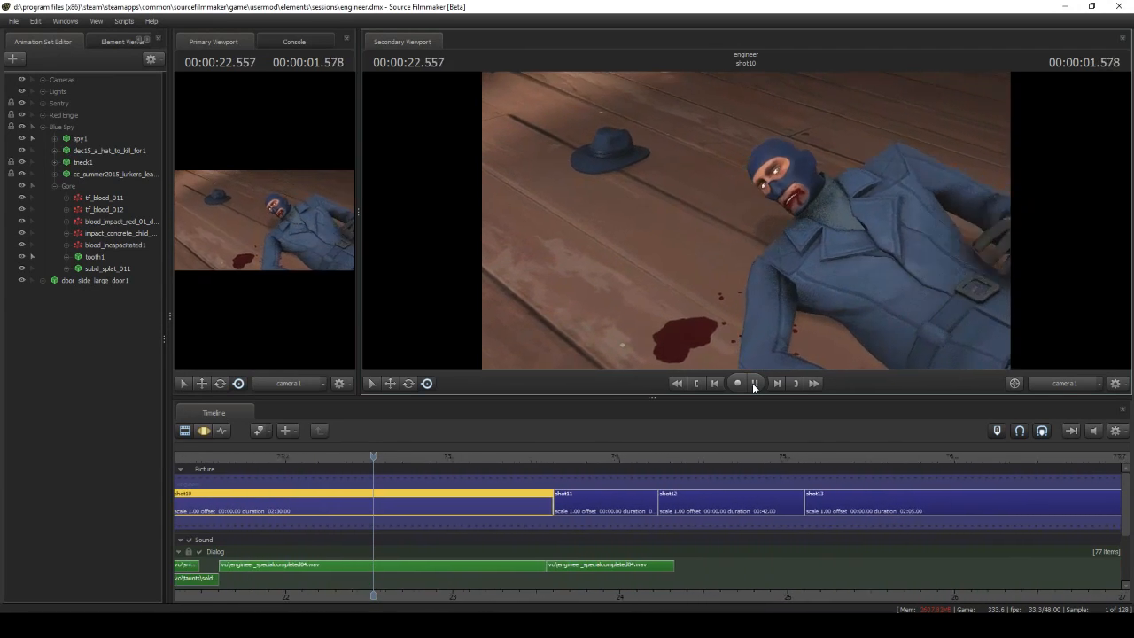
{"action": "left_click", "coordinate": [702, 384]}
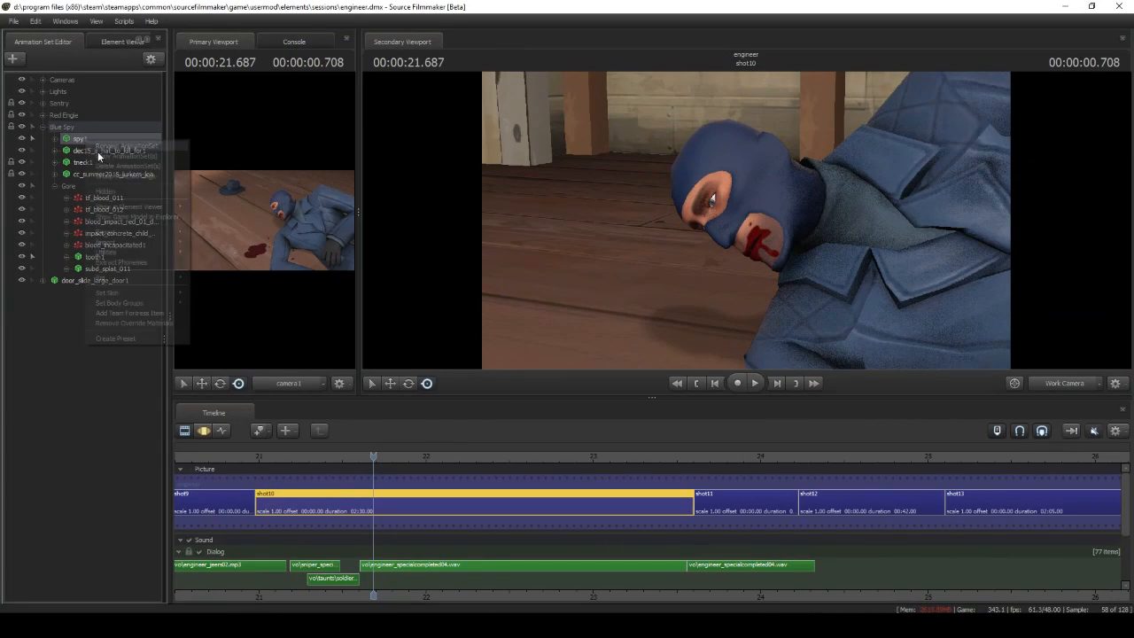
Show the spy1 game model in the Element Viewer and expand its spy_head_blue override material
{"action": "mouse_move", "coordinate": [167, 208]}
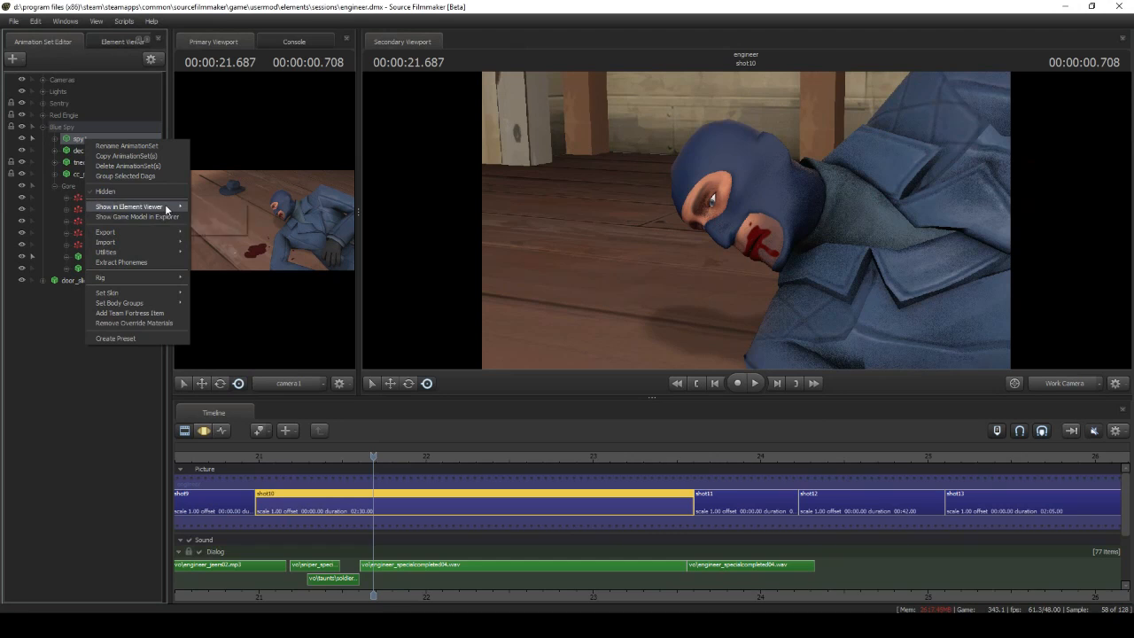
{"action": "left_click", "coordinate": [221, 216]}
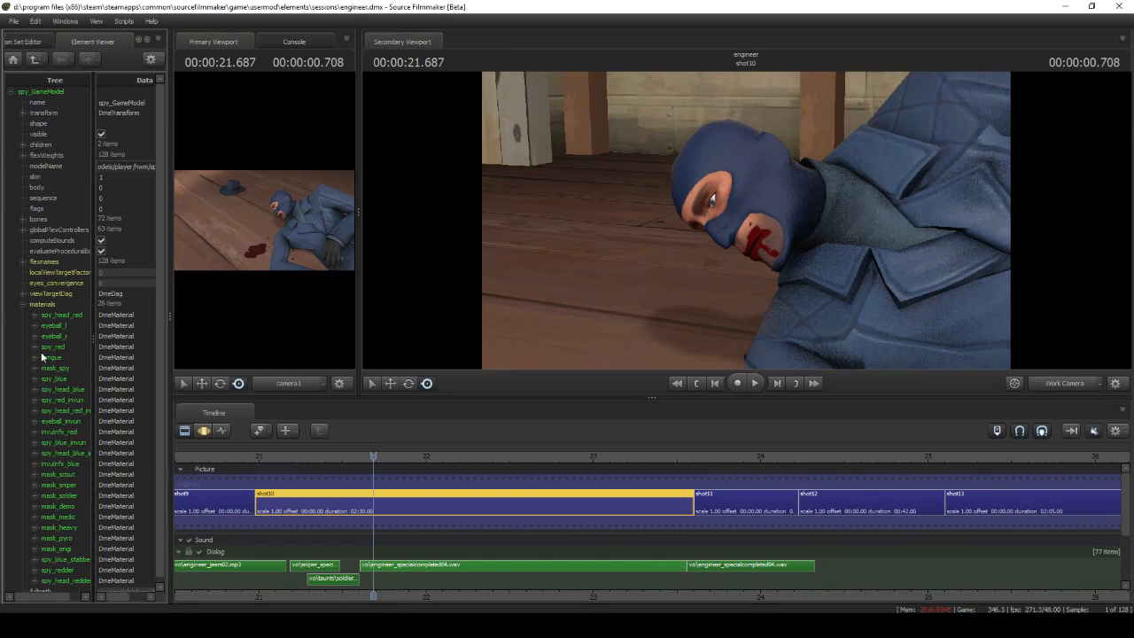
{"action": "left_click", "coordinate": [34, 389]}
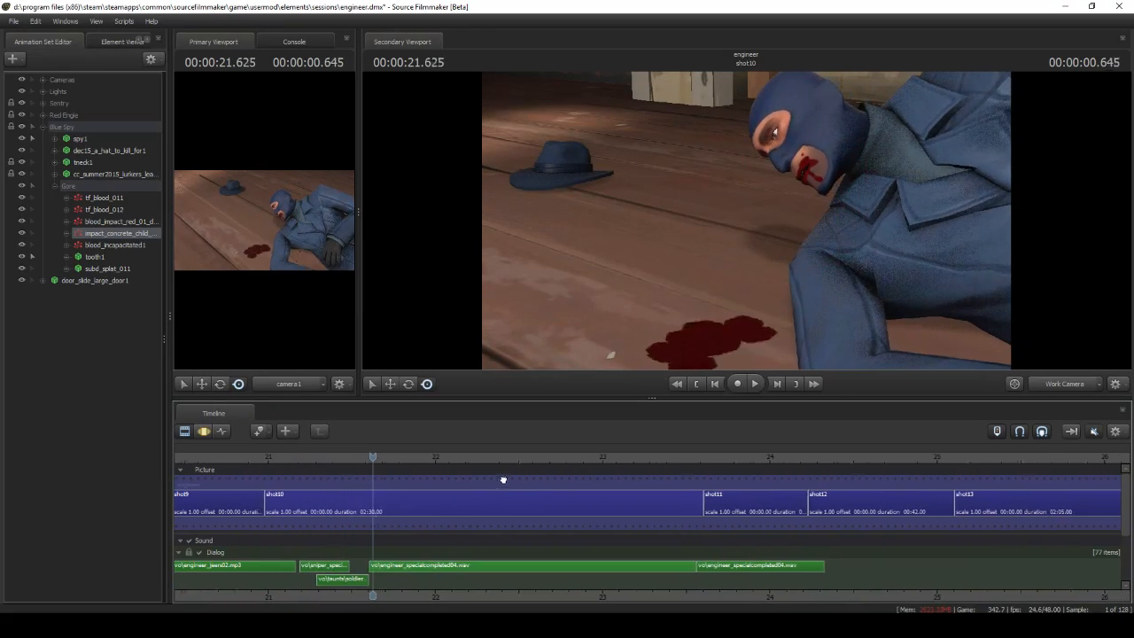
Choose a new particle system for shot10 from impact_fx.pcf with the impact_concrete_child_base definition
{"action": "middle_click_drag", "start_coordinate": [503, 479], "coordinate": [554, 474]}
{"action": "right_click", "coordinate": [65, 186]}
{"action": "left_click", "coordinate": [122, 106]}
{"action": "left_click", "coordinate": [658, 269]}
{"action": "left_click", "coordinate": [611, 227]}
{"action": "left_click", "coordinate": [753, 423]}
{"action": "left_click", "coordinate": [593, 284]}
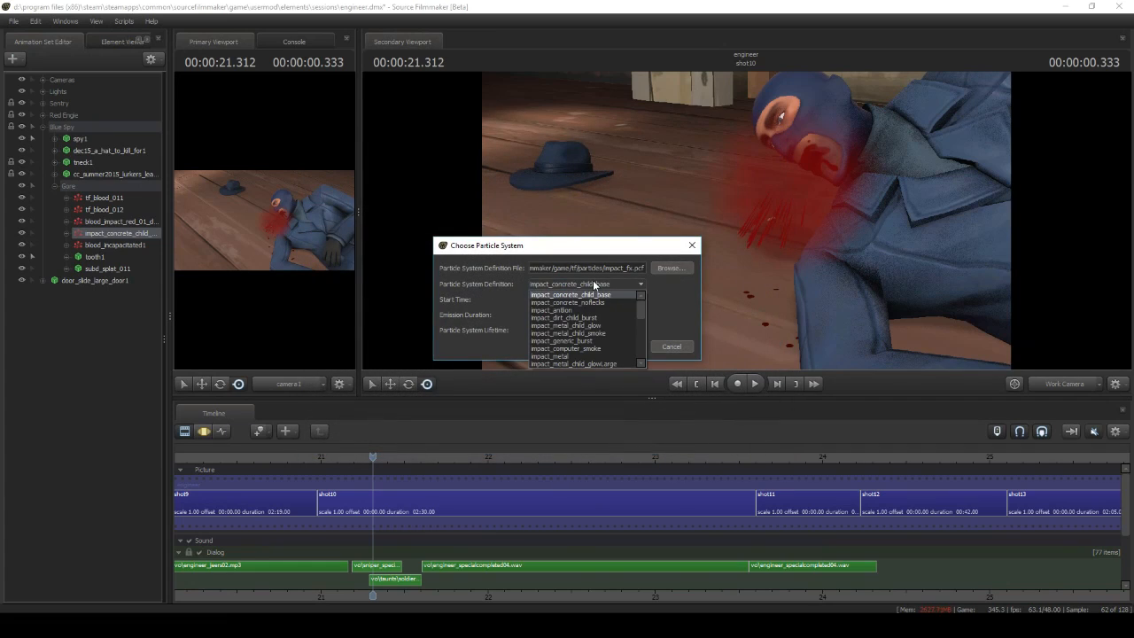
{"action": "left_click", "coordinate": [600, 294]}
{"action": "left_click", "coordinate": [634, 346]}
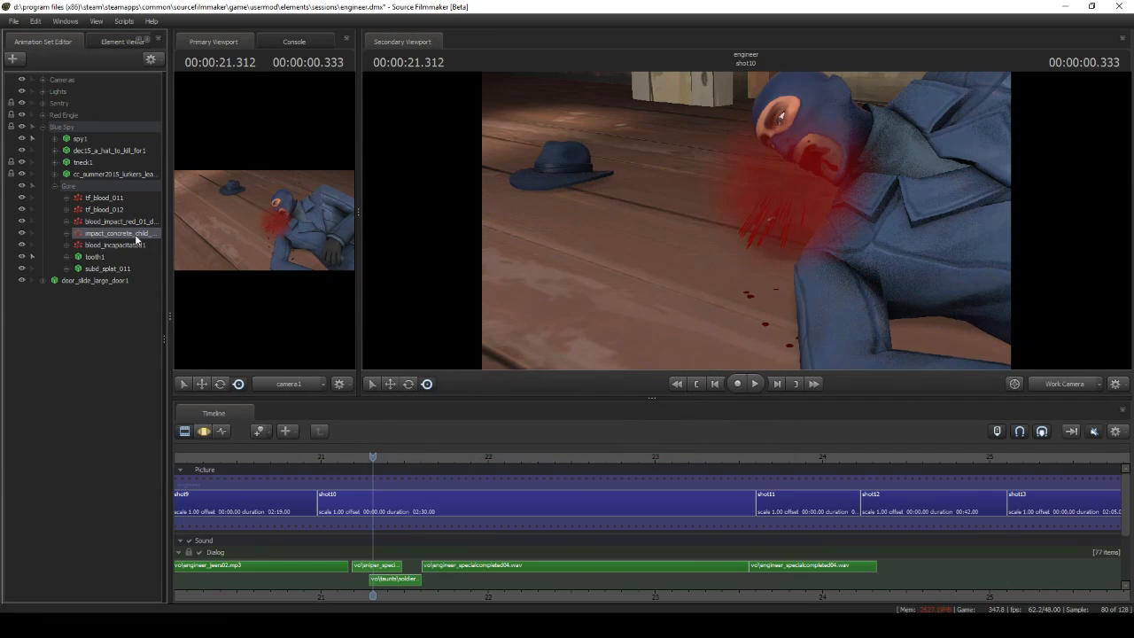
Open the impact_concrete_child particle's definition in the Particle System Editor to inspect its properties
{"action": "right_click", "coordinate": [135, 234]}
{"action": "left_click", "coordinate": [287, 380]}
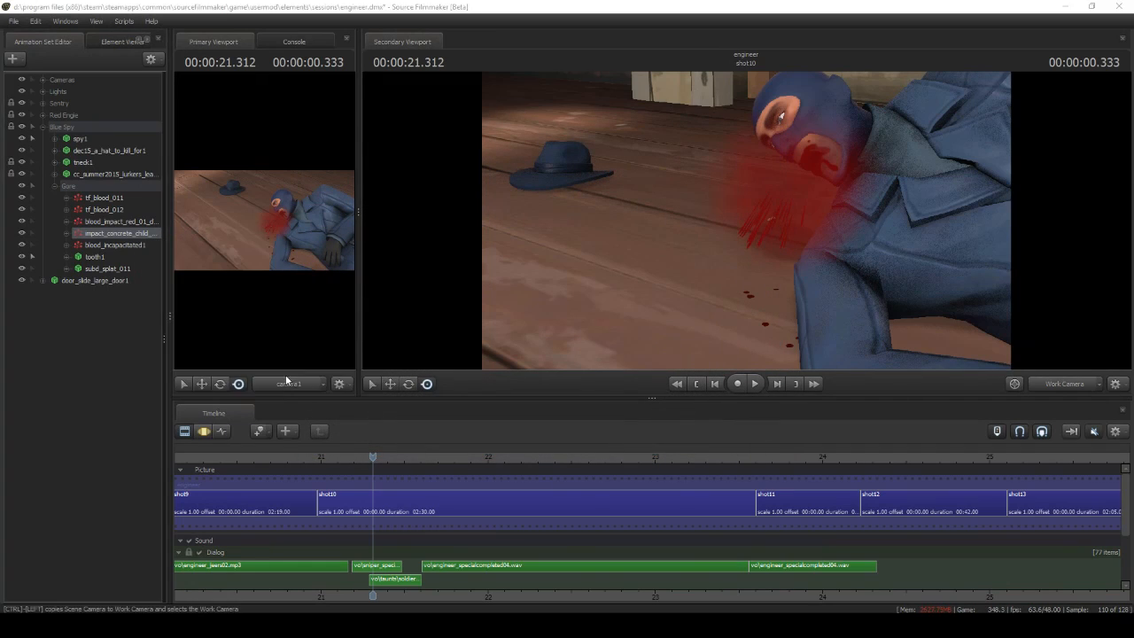
{"action": "left_click", "coordinate": [108, 430]}
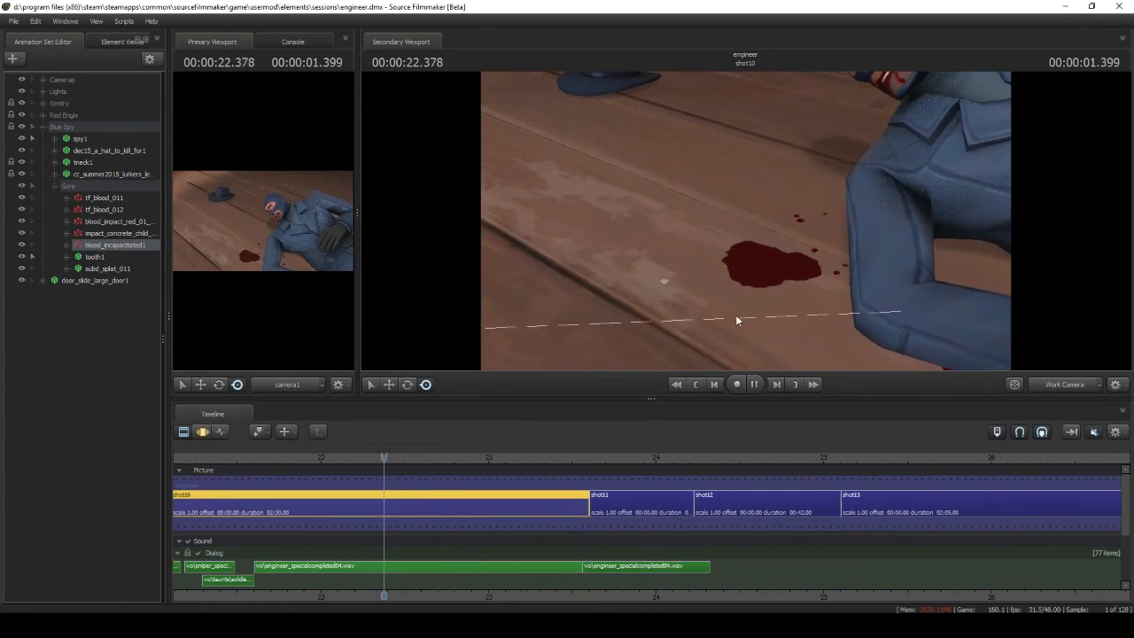
At the start of shot10, create a particle system from blood_fx.pcf with the blood_incapacitated definition
{"action": "left_click", "coordinate": [751, 384]}
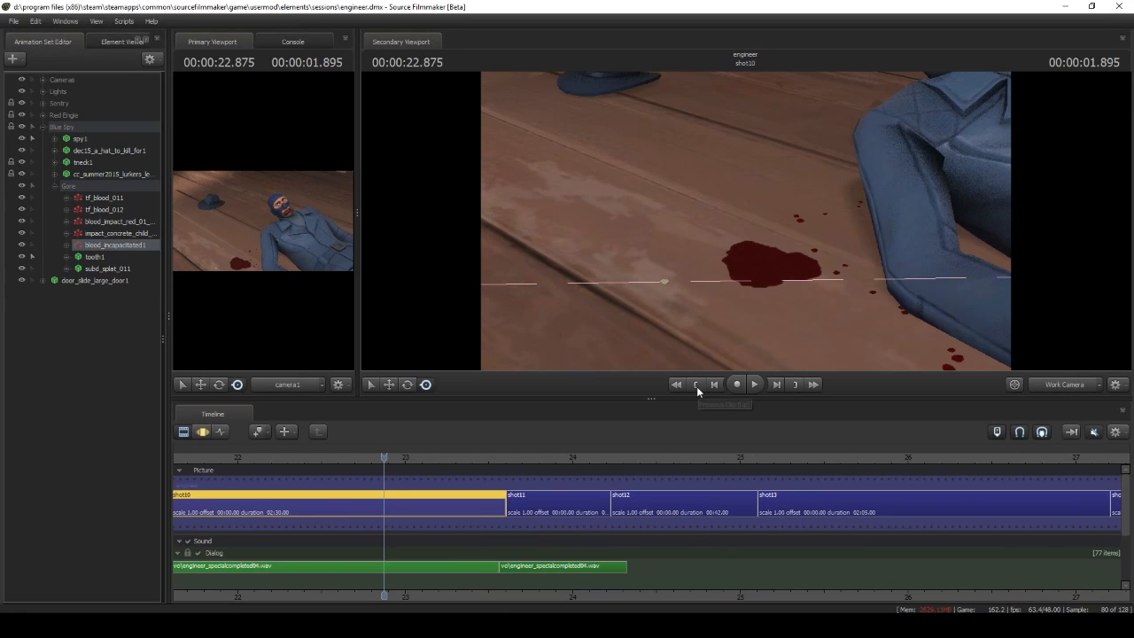
{"action": "left_click", "coordinate": [696, 387]}
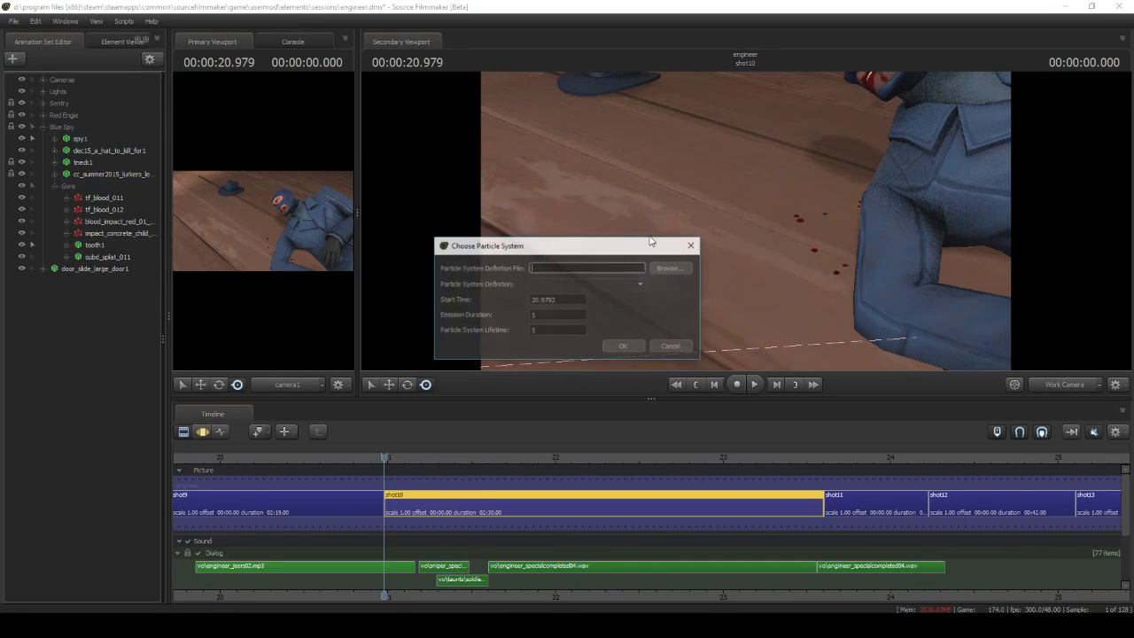
{"action": "left_click", "coordinate": [675, 263]}
{"action": "left_click", "coordinate": [410, 228]}
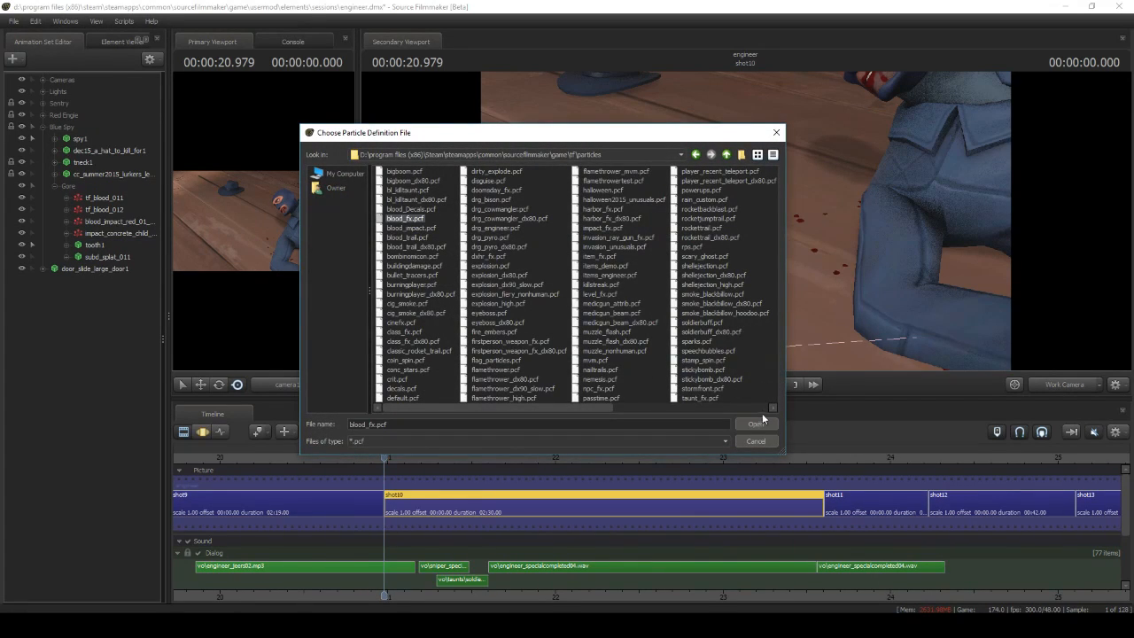
{"action": "left_click", "coordinate": [757, 424]}
{"action": "left_click", "coordinate": [606, 284]}
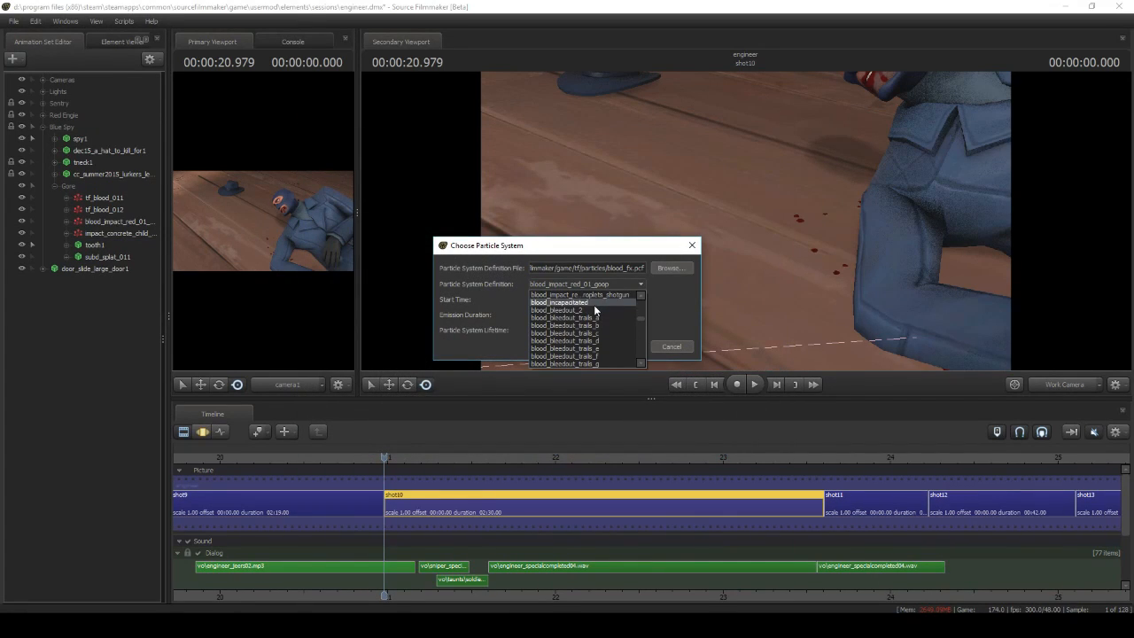
{"action": "left_click", "coordinate": [594, 305]}
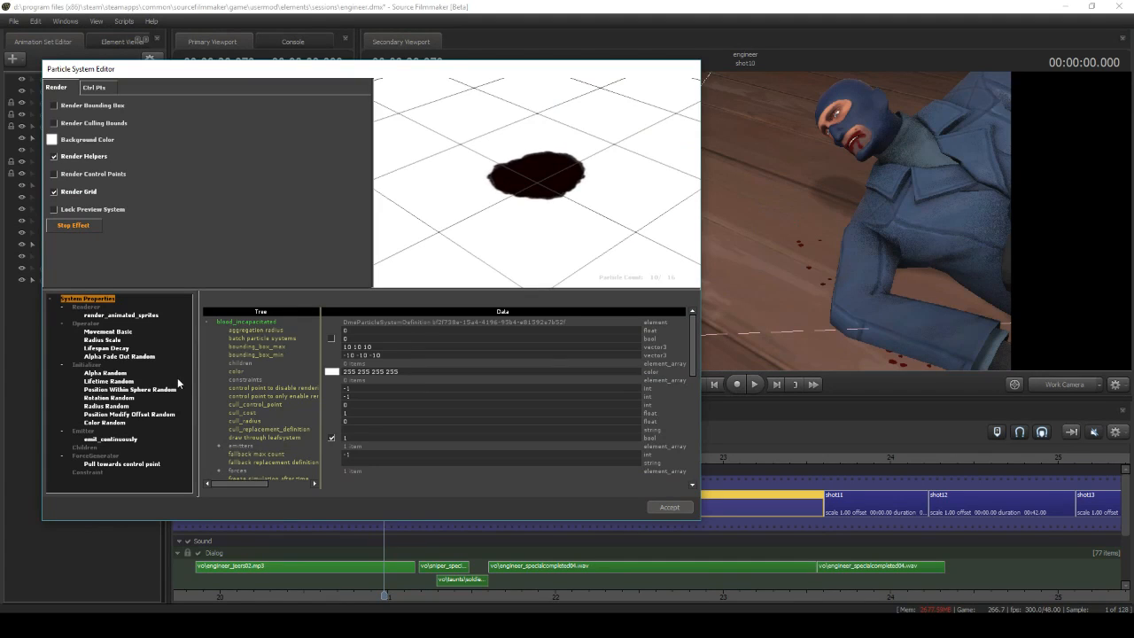
In the blood pool's Radius Scale operator, set end_time to 0.09 and scale_bias to 0.9
{"action": "left_click", "coordinate": [166, 339]}
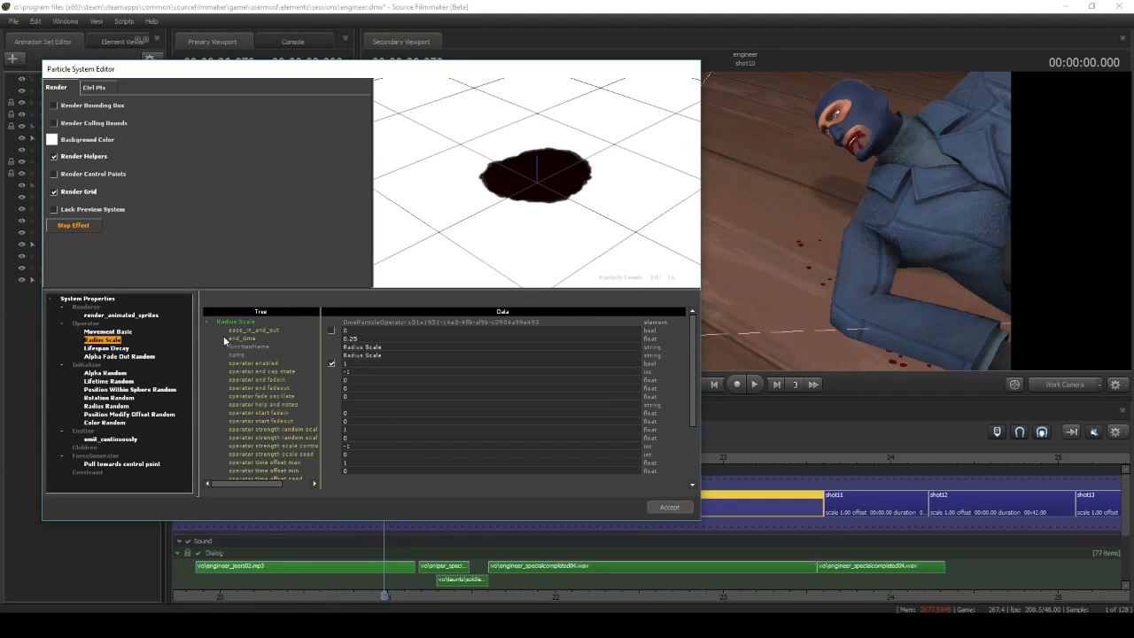
{"action": "type", "text": "9"}
{"action": "key", "text": "Return"}
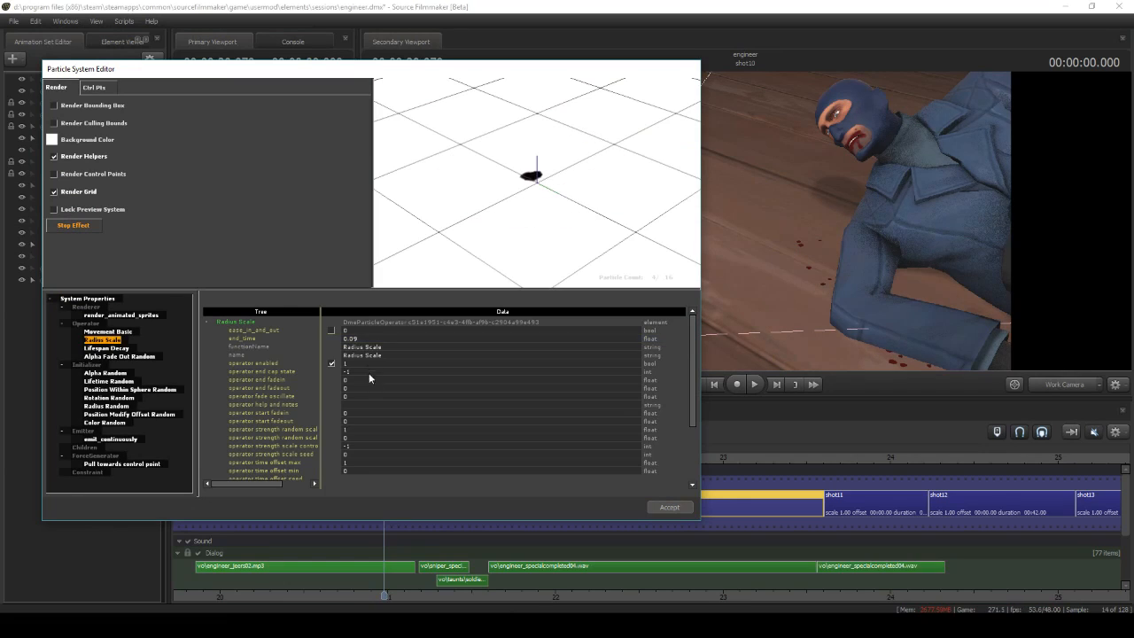
{"action": "scroll", "coordinate": [372, 452], "scroll_direction": "down", "scroll_amount": 3}
{"action": "double_click", "coordinate": [356, 463]}
{"action": "type", "text": "0.9"}
{"action": "key", "text": "Return"}
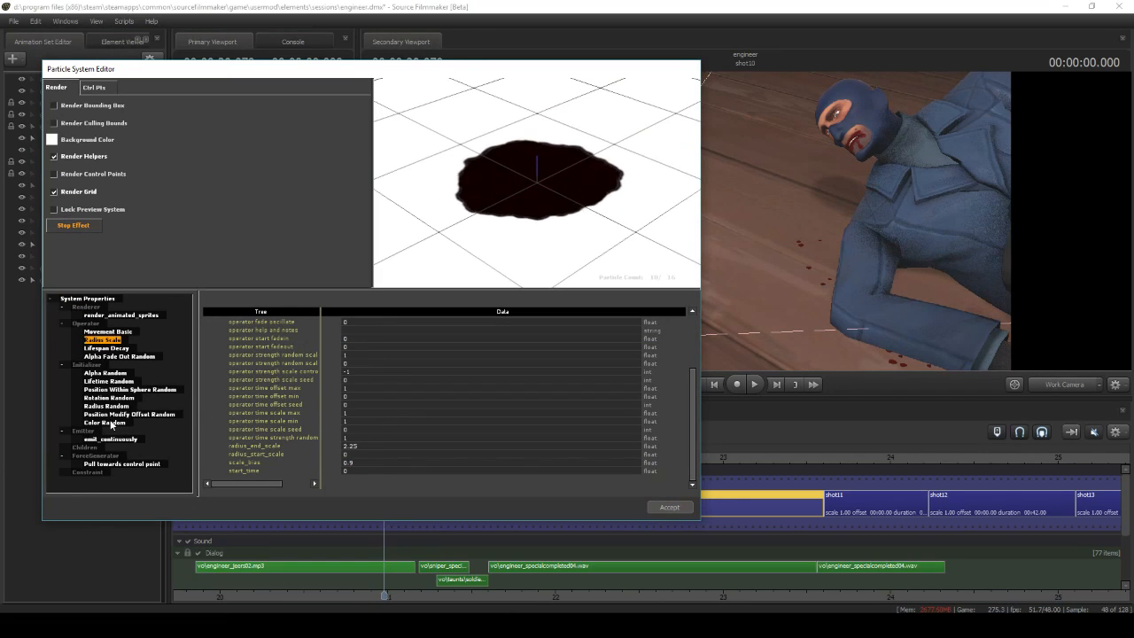
Set color1 of the blood pool's Color Random initializer to dark red 147 0 0 and open color2 for editing
{"action": "left_click", "coordinate": [106, 423]}
{"action": "left_click", "coordinate": [330, 332]}
{"action": "left_click_drag", "start_coordinate": [388, 288], "coordinate": [396, 274]}
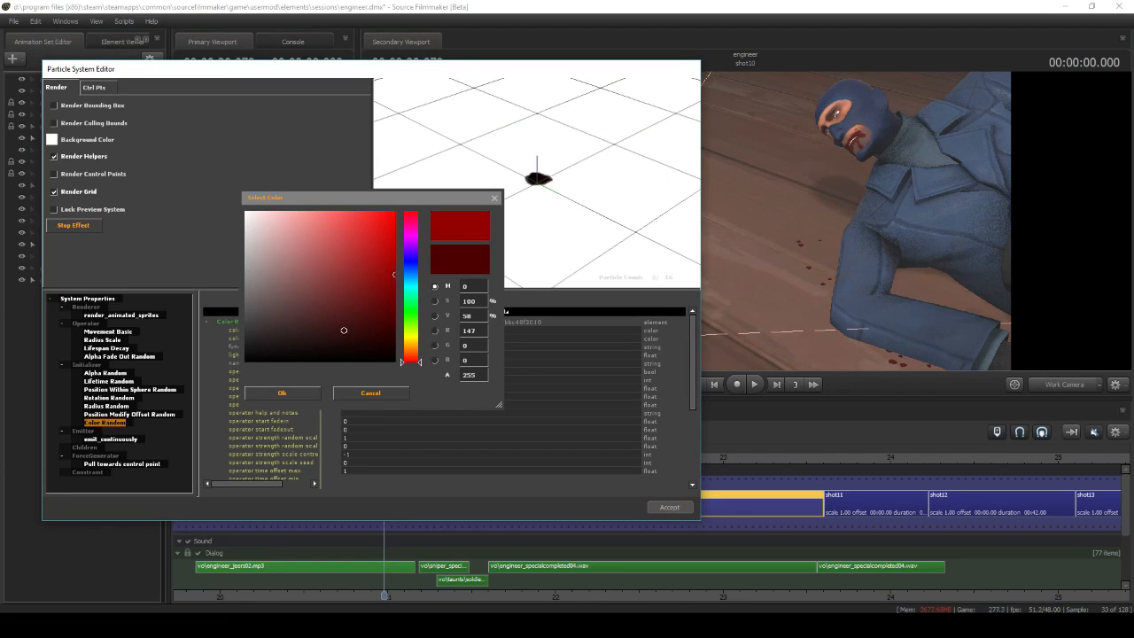
{"action": "left_click", "coordinate": [285, 395]}
{"action": "left_click", "coordinate": [329, 339]}
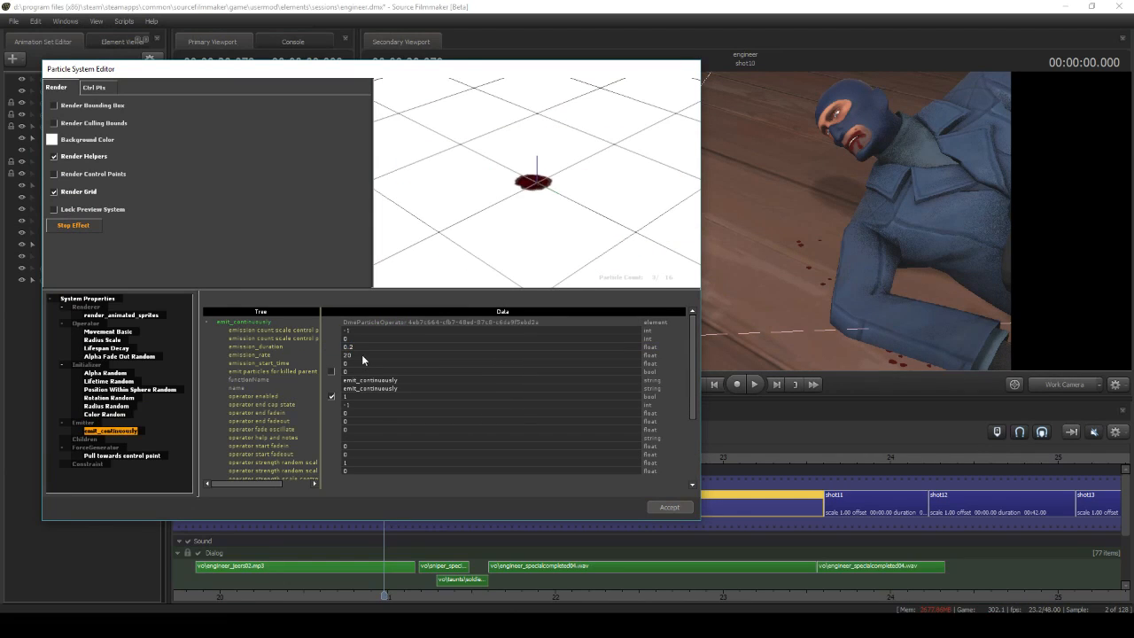
Set the emission rate of the blood pool's emit_continuously emitter to 50
{"action": "left_click", "coordinate": [358, 355]}
{"action": "key", "text": "Return"}
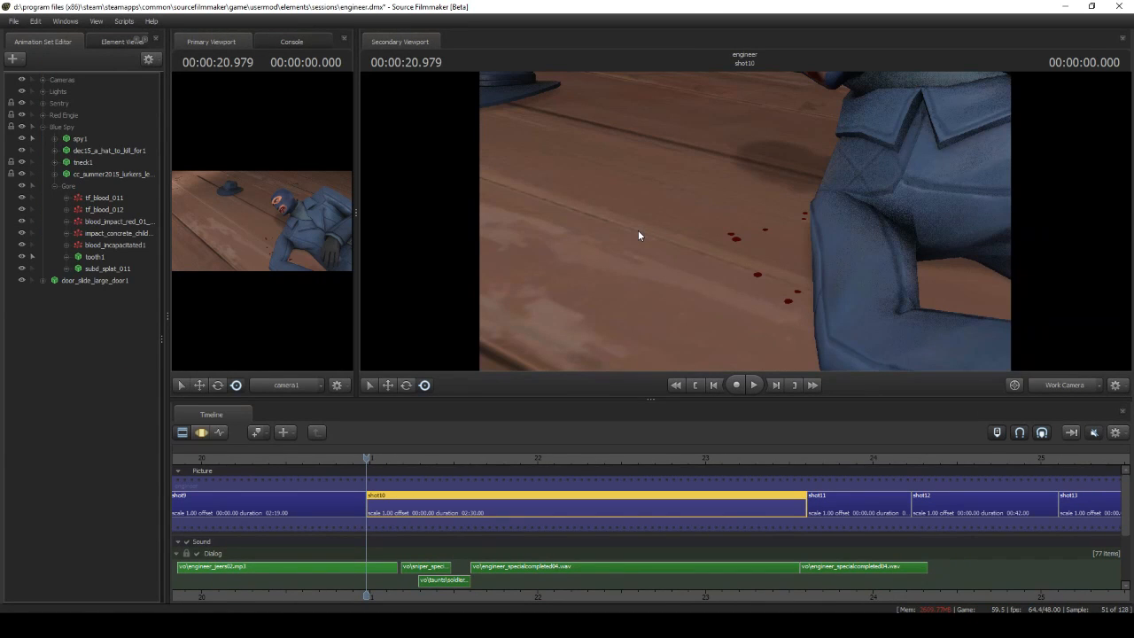
{"action": "left_click_drag", "start_coordinate": [638, 230], "coordinate": [675, 301]}
Open the tf_blood_012 definition and examine its Position Within Box Random settings and the decal spread in the preview
{"action": "left_click", "coordinate": [23, 209]}
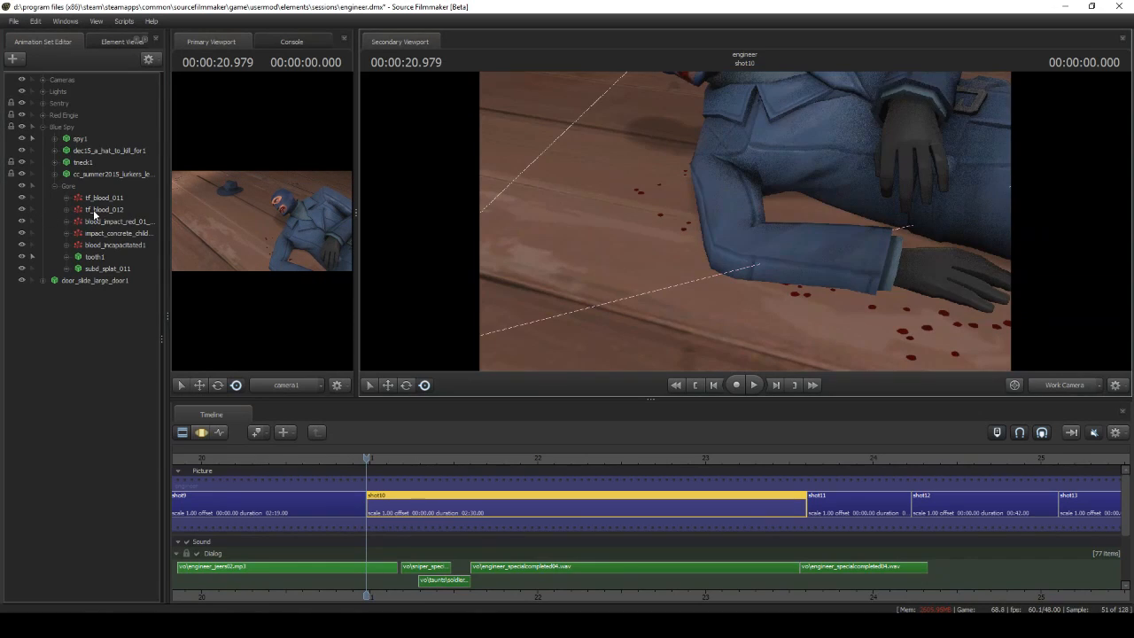
{"action": "right_click", "coordinate": [93, 209]}
{"action": "mouse_move", "coordinate": [187, 355]}
{"action": "left_click", "coordinate": [257, 356]}
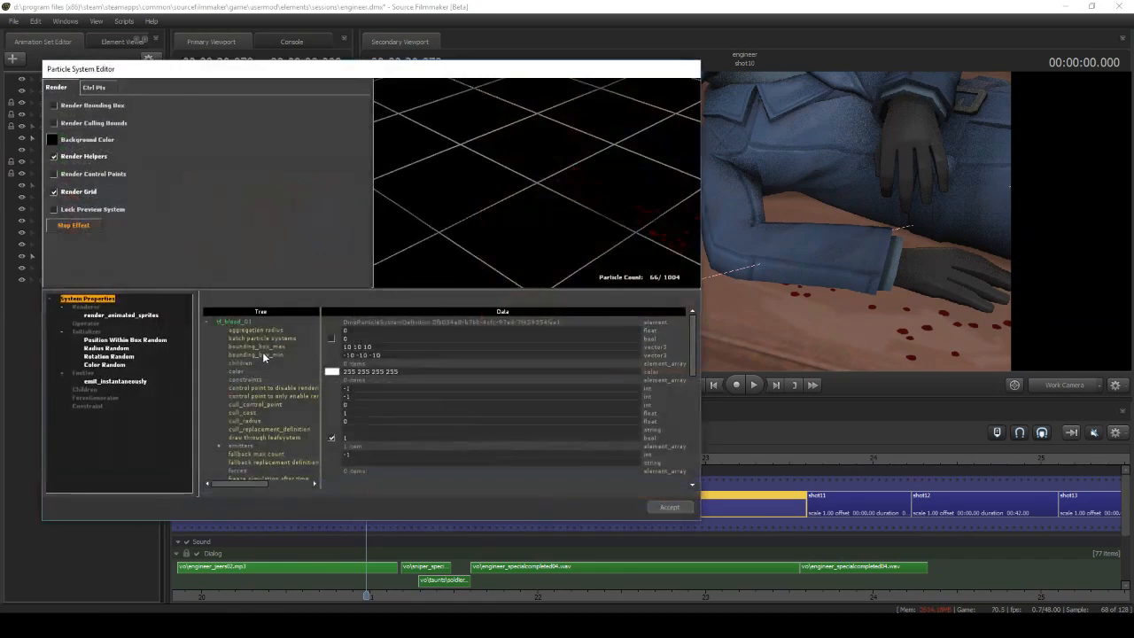
{"action": "left_click", "coordinate": [155, 341]}
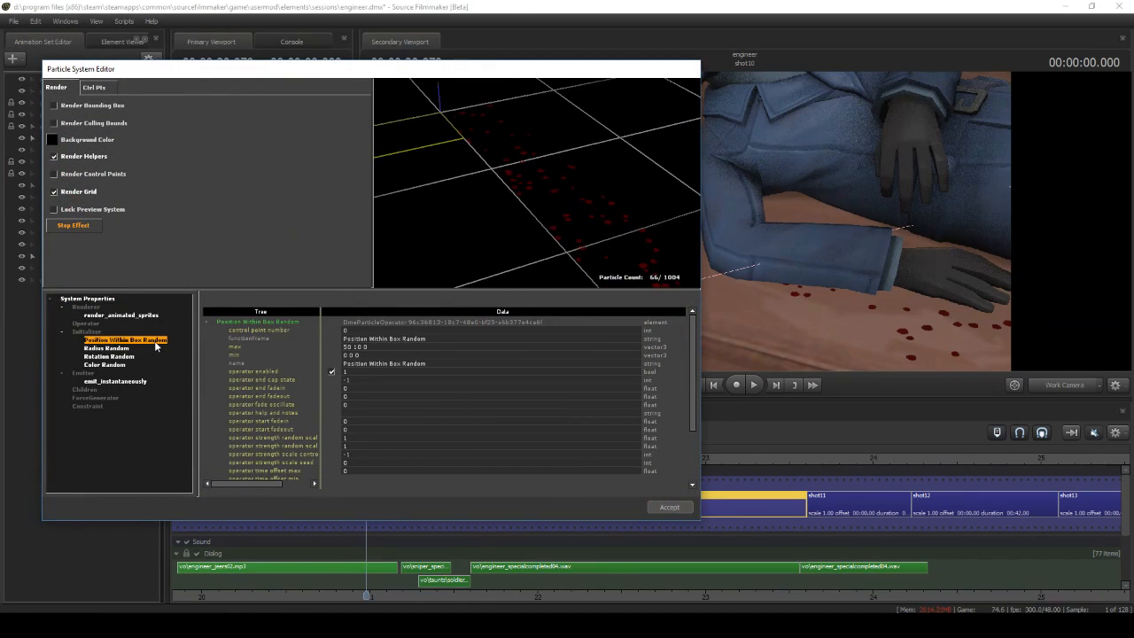
{"action": "left_click_drag", "start_coordinate": [498, 211], "coordinate": [558, 213]}
{"action": "right_click_drag", "start_coordinate": [537, 212], "coordinate": [537, 182]}
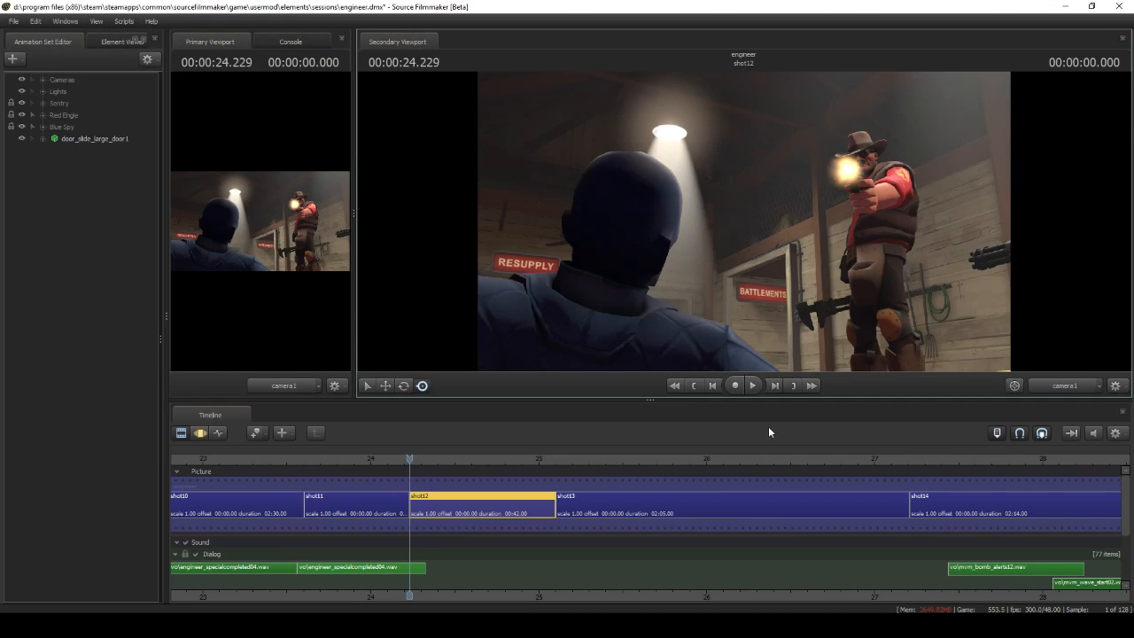
Play shot12, scrub back and examine the Headshot group's wound model on the spy's head in the Motion Editor
{"action": "left_click", "coordinate": [752, 385]}
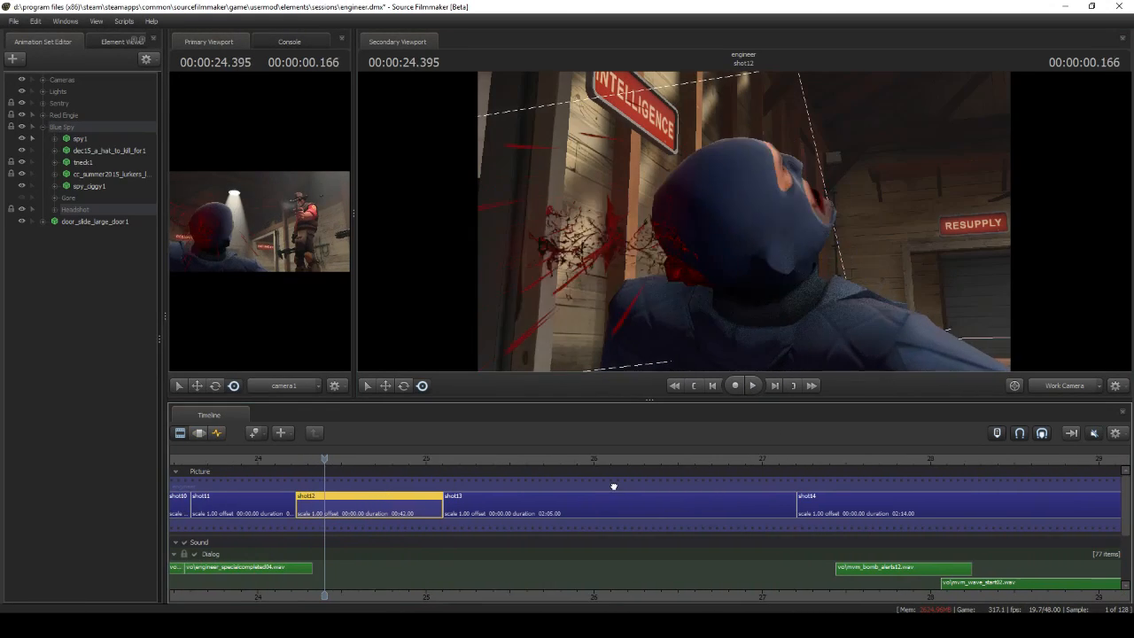
{"action": "left_click_drag", "start_coordinate": [614, 484], "coordinate": [544, 473]}
{"action": "left_click_drag", "start_coordinate": [744, 221], "coordinate": [804, 232]}
{"action": "left_click", "coordinate": [55, 210]}
{"action": "left_click", "coordinate": [201, 432]}
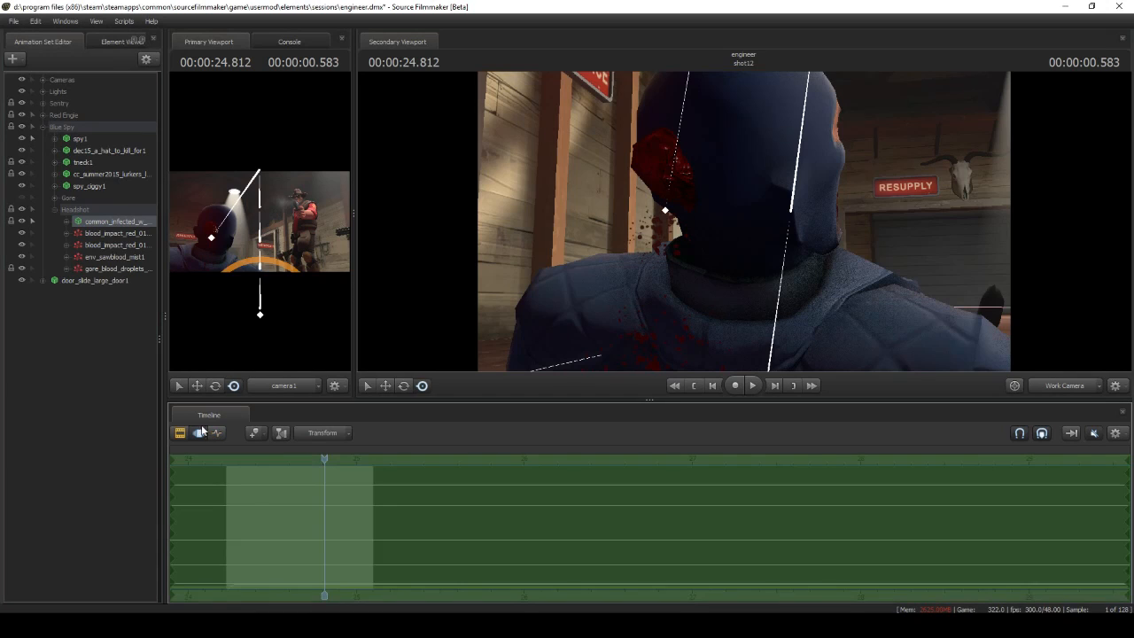
{"action": "left_click_drag", "start_coordinate": [631, 251], "coordinate": [743, 227]}
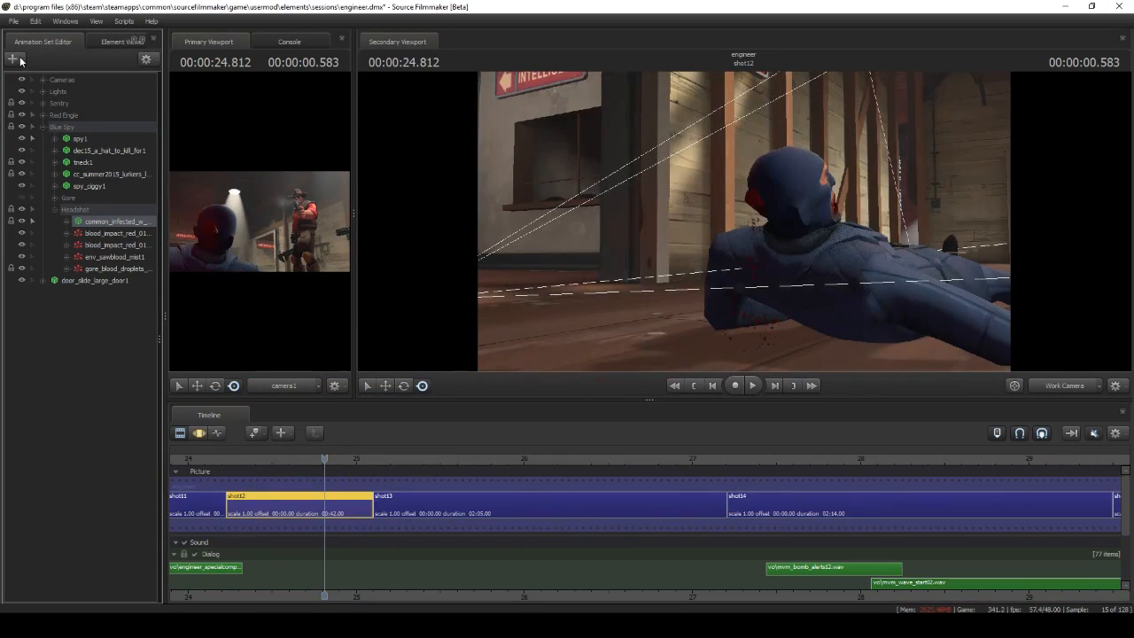
Create an animation set for the model infected\limbs\common_infected_w_head1_gib.mdl in shot12
{"action": "left_click", "coordinate": [12, 59]}
{"action": "left_click", "coordinate": [35, 75]}
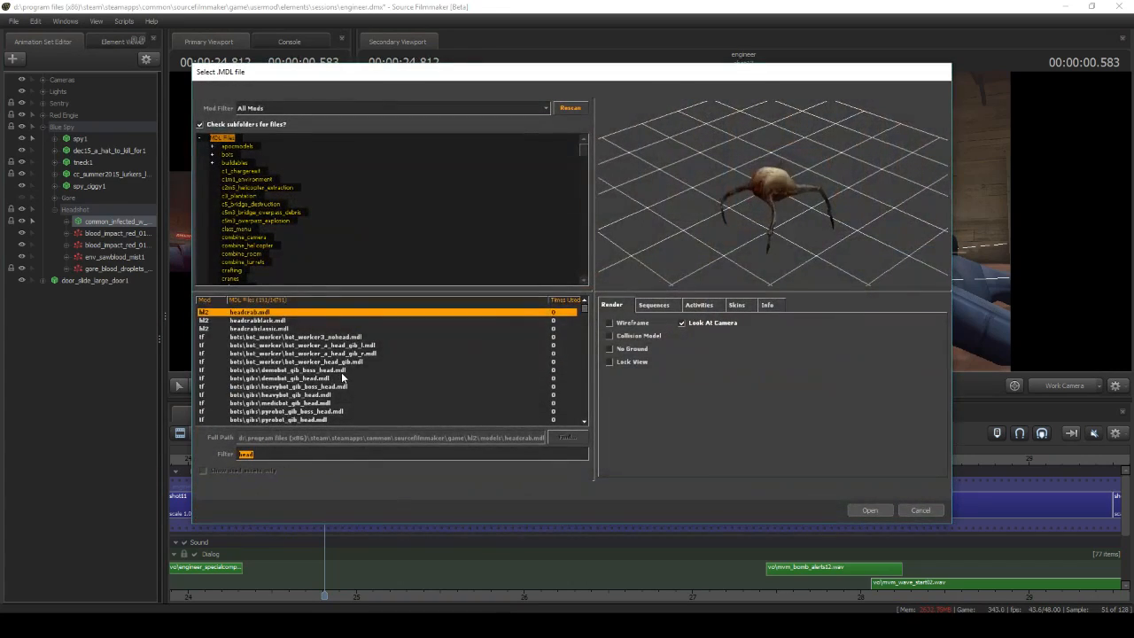
{"action": "scroll", "coordinate": [341, 372], "scroll_direction": "down", "scroll_amount": 9}
{"action": "left_click", "coordinate": [343, 363]}
{"action": "left_click", "coordinate": [870, 510]}
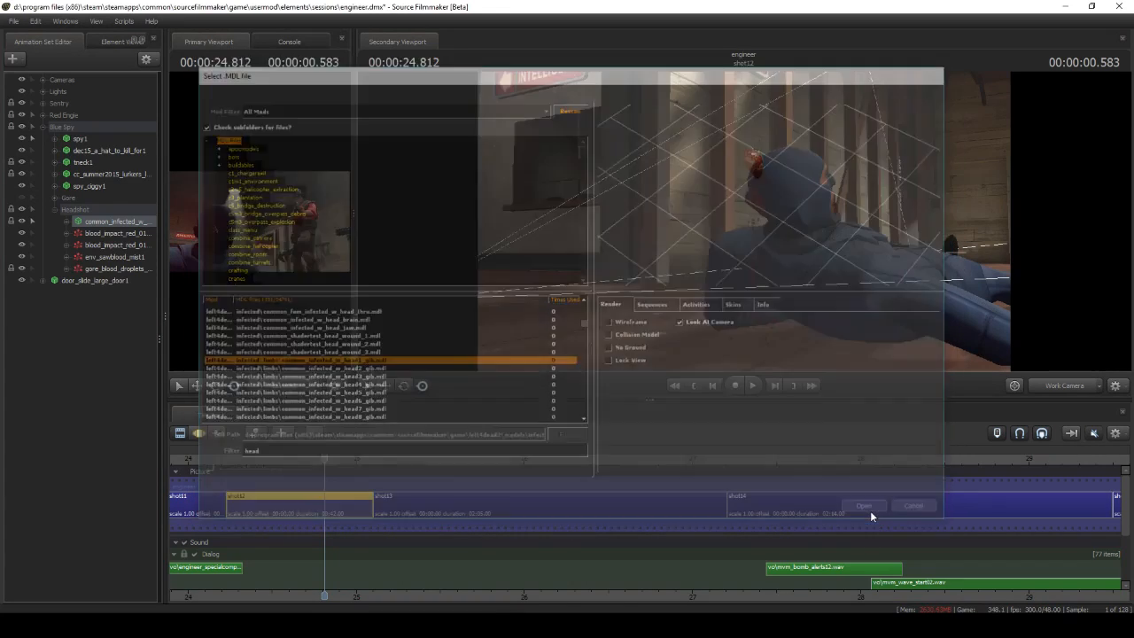
Add override materials to the new head gib model and show it in the Element Viewer
{"action": "right_click", "coordinate": [105, 291]}
{"action": "left_click", "coordinate": [141, 444]}
{"action": "right_click", "coordinate": [98, 293]}
{"action": "left_click", "coordinate": [219, 373]}
Add a color attribute named $color to the gib's master_wound material and set it to red
{"action": "right_click", "coordinate": [59, 293]}
{"action": "mouse_move", "coordinate": [113, 382]}
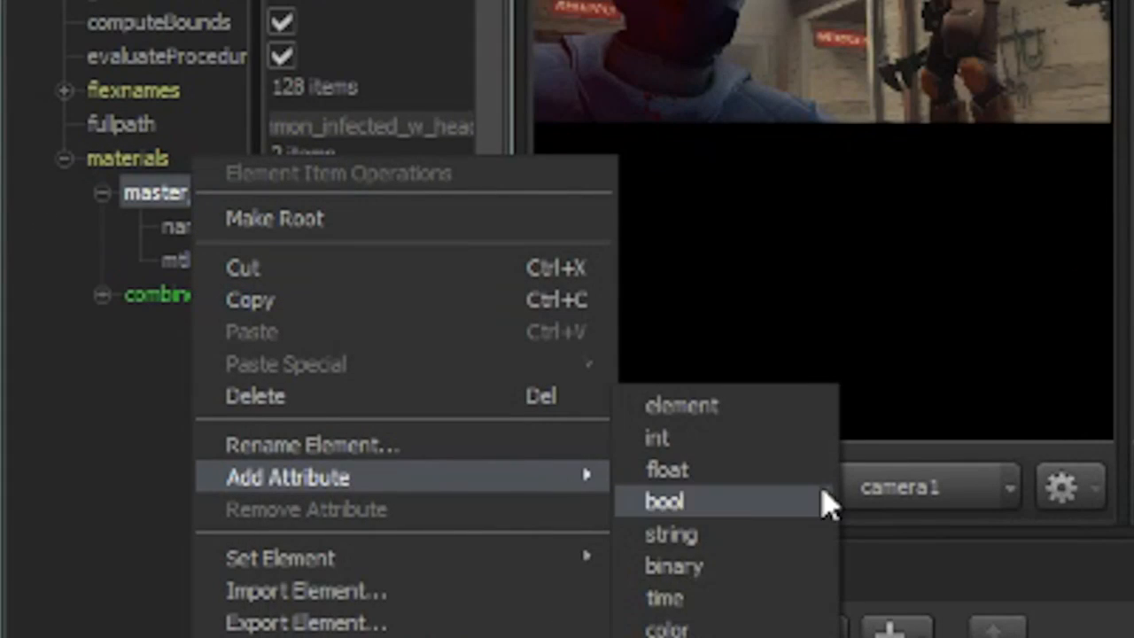
{"action": "left_click", "coordinate": [682, 629]}
{"action": "type", "text": "$color"}
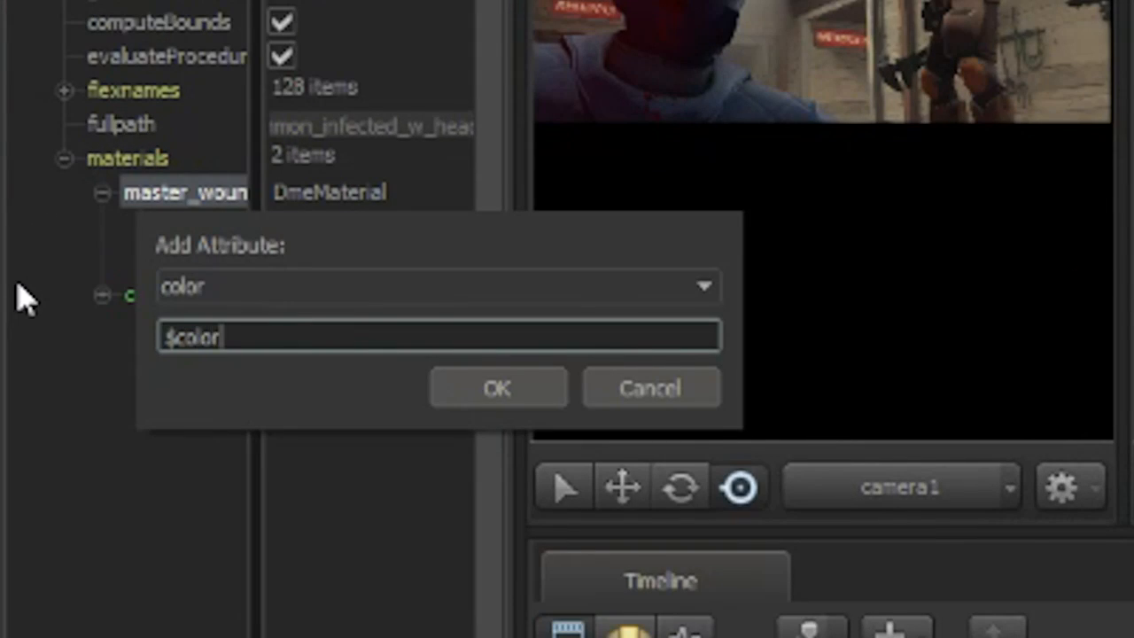
{"action": "key", "text": "Return"}
{"action": "left_click", "coordinate": [337, 319]}
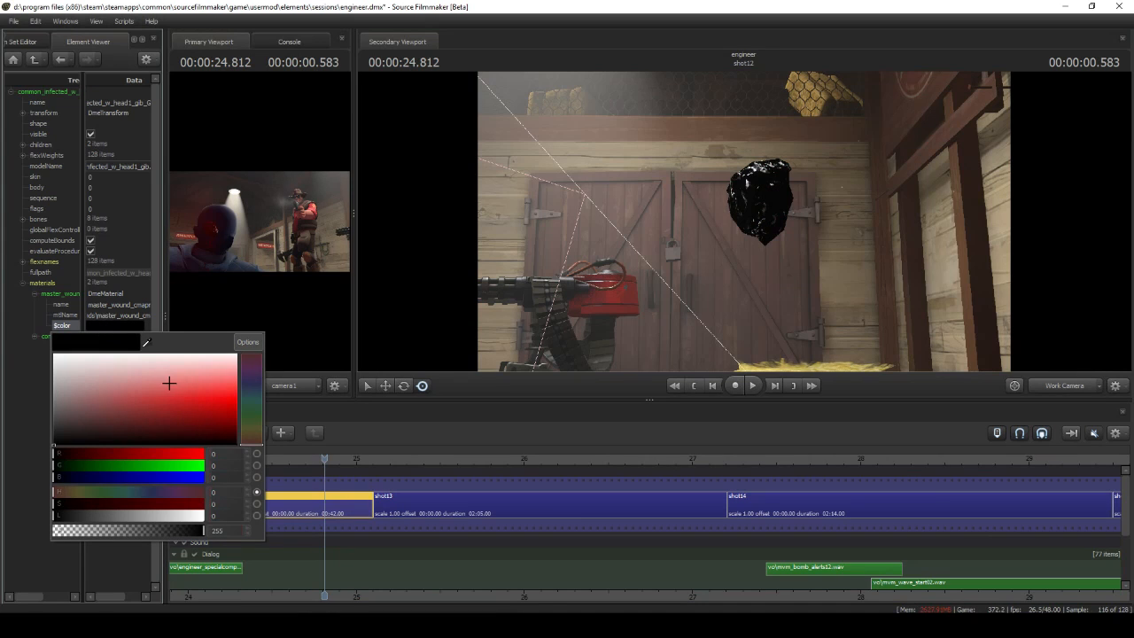
{"action": "left_click_drag", "start_coordinate": [175, 403], "coordinate": [255, 410]}
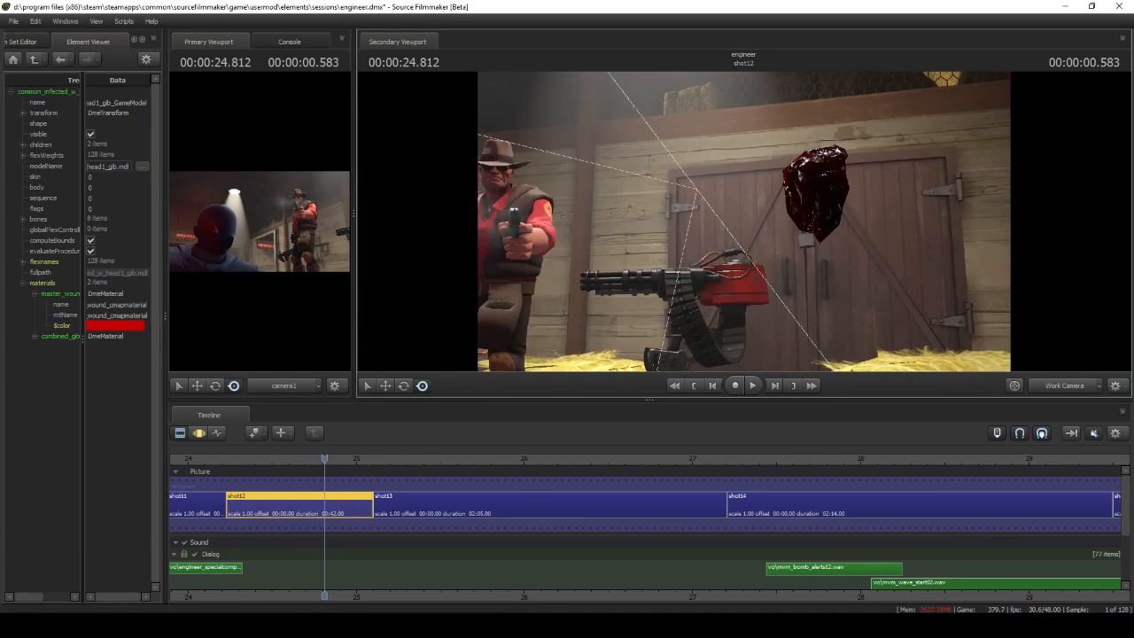
Expand the head gib's Body group and add a scale control to its ValveBiped.Bip01_Head1 bone
{"action": "left_click", "coordinate": [32, 42]}
{"action": "left_click", "coordinate": [43, 291]}
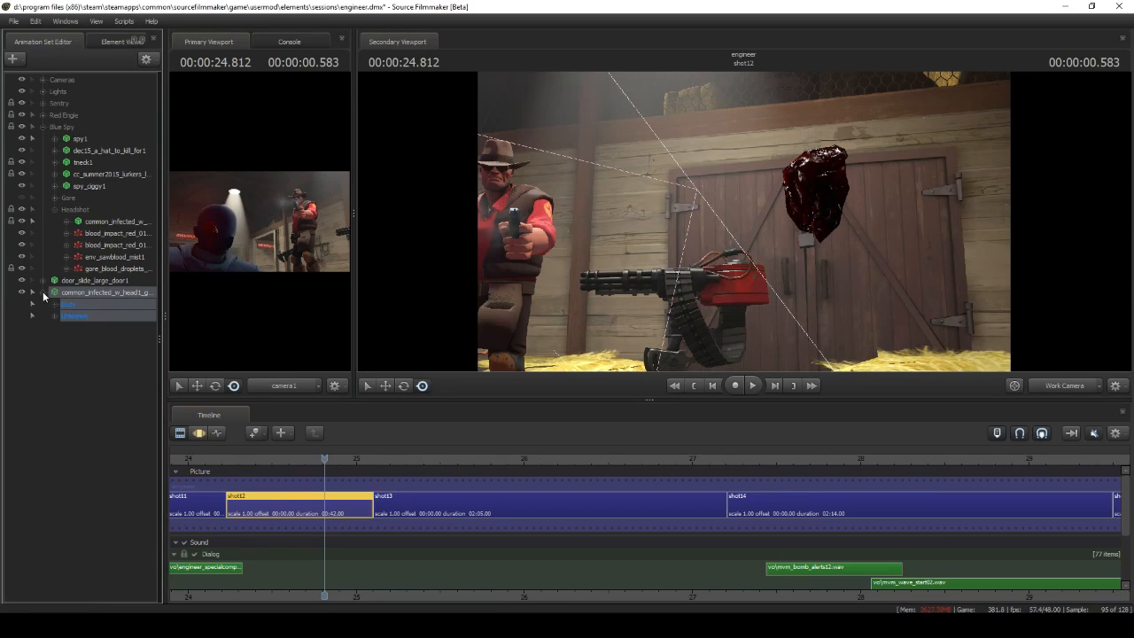
{"action": "left_click", "coordinate": [106, 385]}
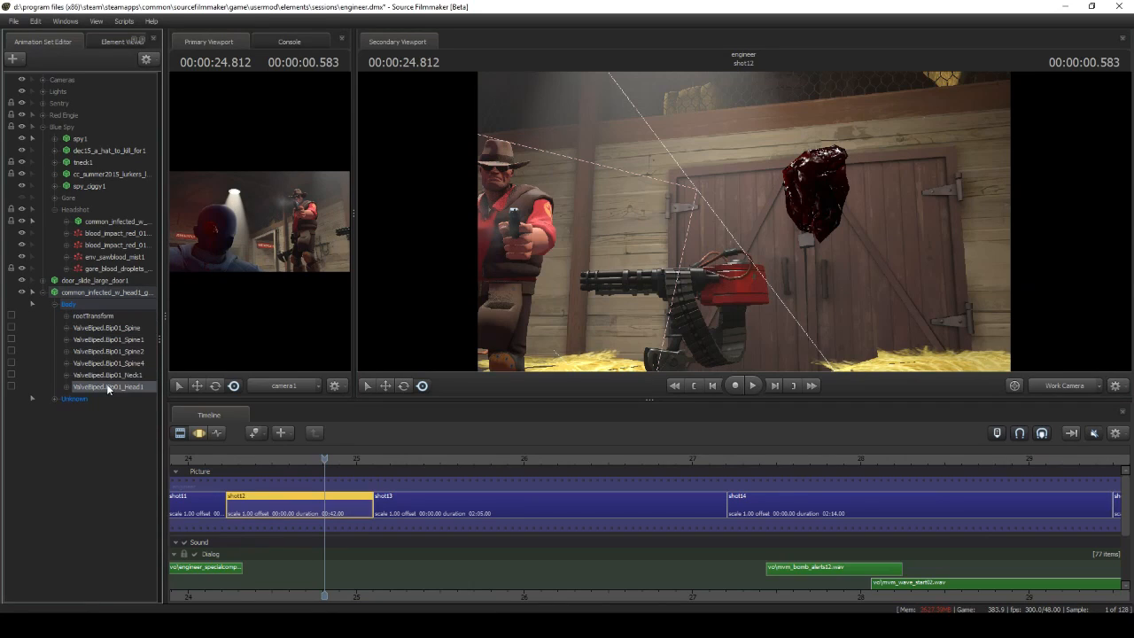
{"action": "right_click", "coordinate": [106, 385]}
{"action": "left_click", "coordinate": [135, 412]}
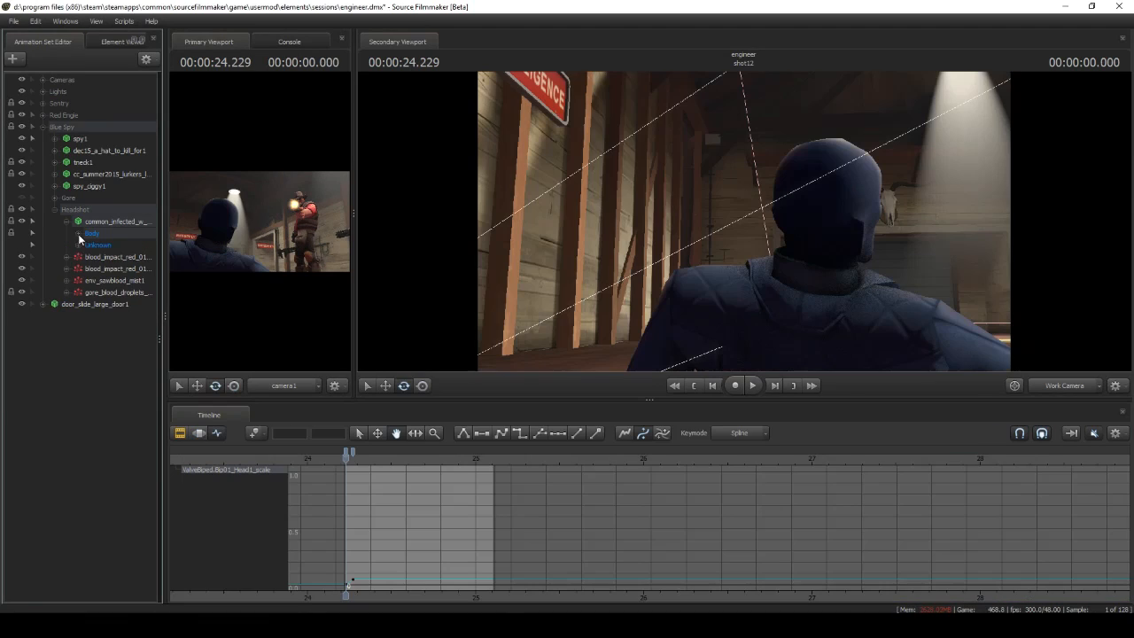
Examine the Headshot wound model's Body controls and their keyframes at the start of shot12 in the Graph Editor
{"action": "left_click", "coordinate": [78, 235]}
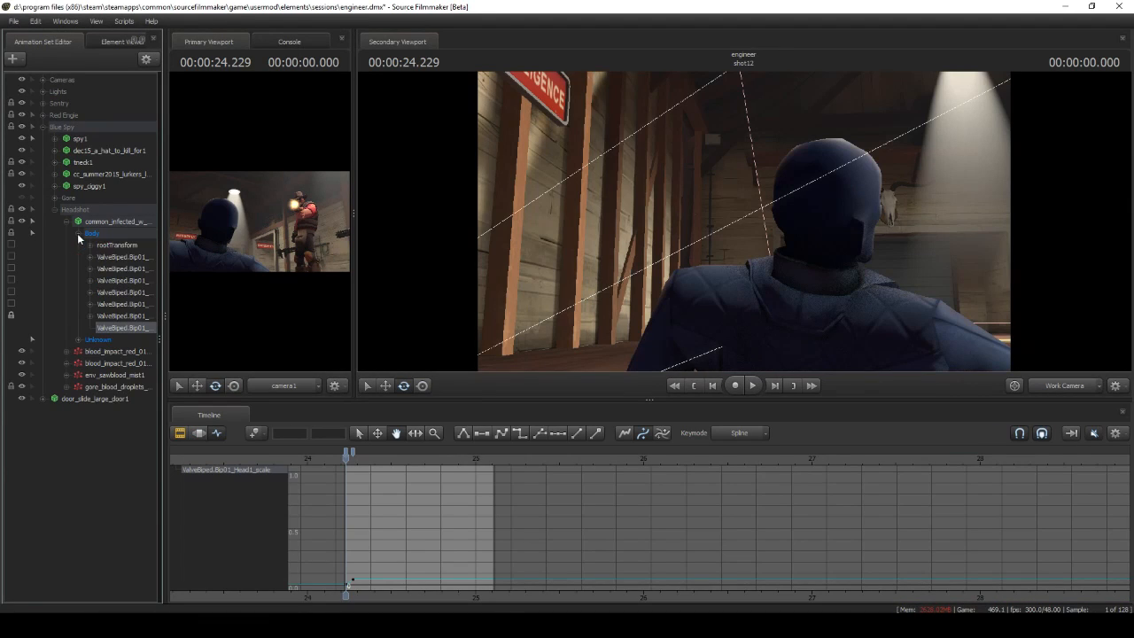
{"action": "left_click", "coordinate": [118, 232]}
{"action": "left_click_drag", "start_coordinate": [348, 459], "coordinate": [353, 458]}
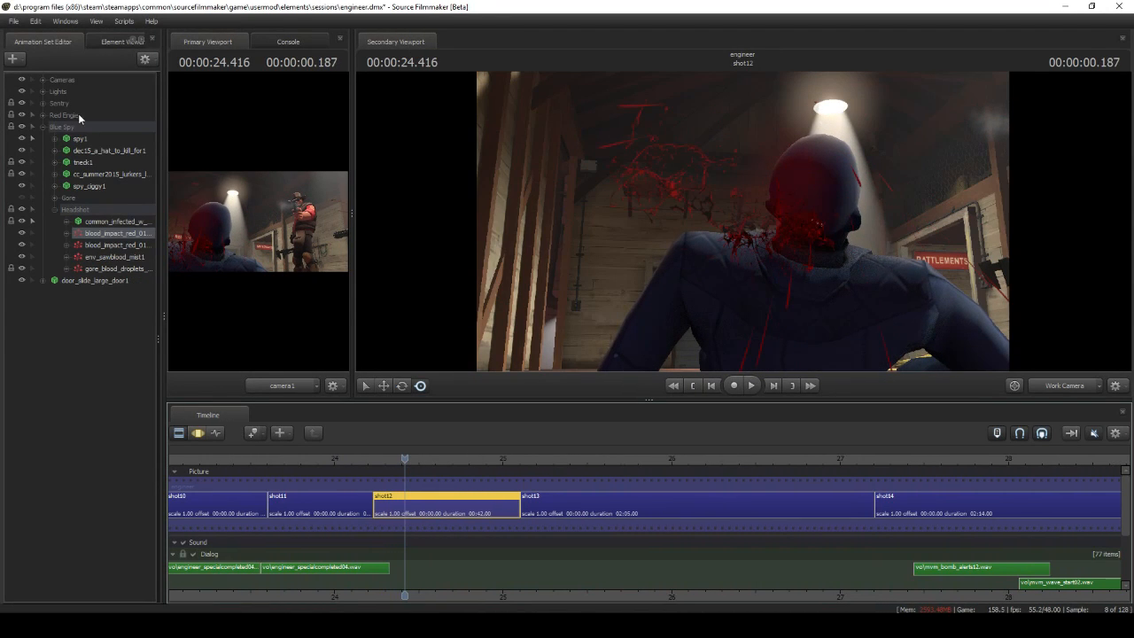
Create a blood_impact_red_01_goop particle system in shot12 from tf/particles/blood_fx.pcf
{"action": "left_click", "coordinate": [19, 58]}
{"action": "left_click", "coordinate": [53, 109]}
{"action": "left_click", "coordinate": [673, 265]}
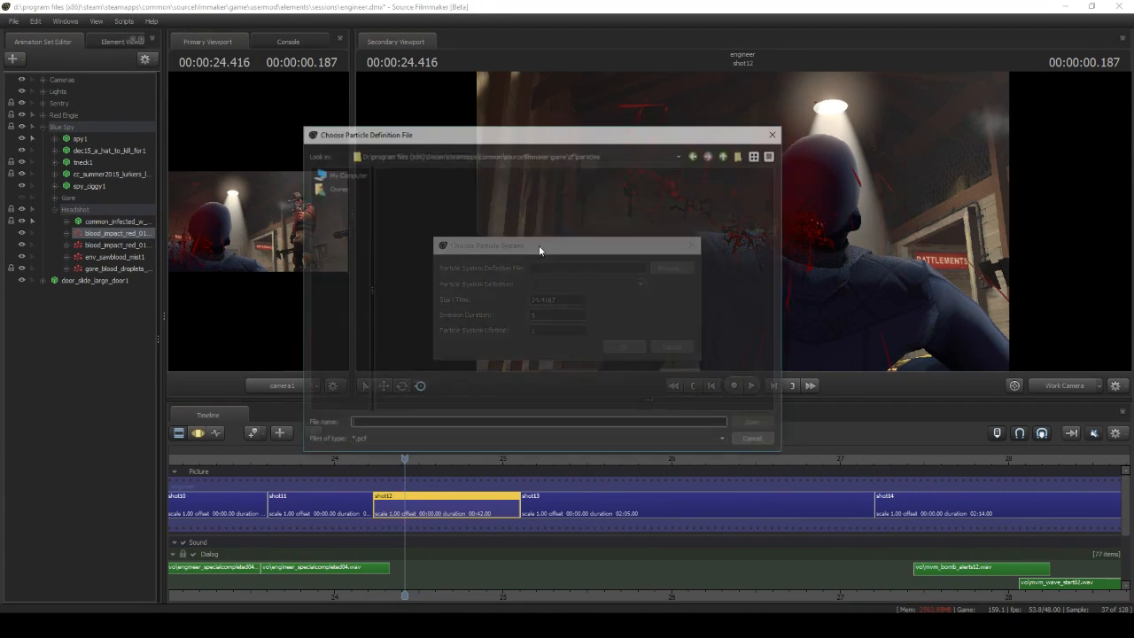
{"action": "left_click", "coordinate": [402, 219]}
{"action": "left_click", "coordinate": [752, 420]}
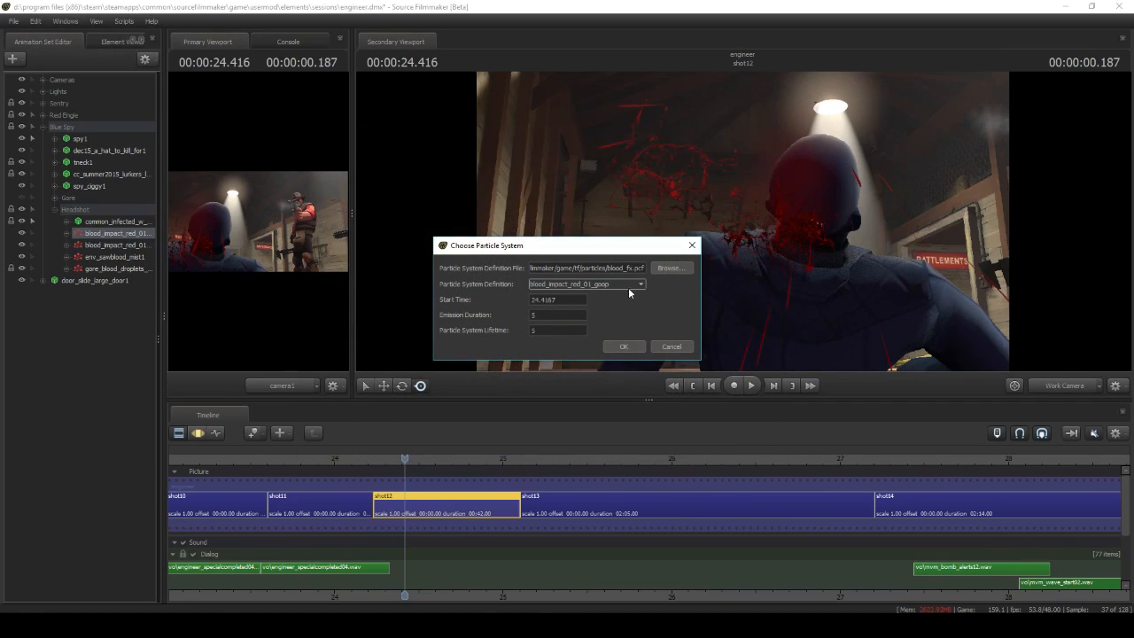
{"action": "key", "text": "Return"}
In the blood impact's emit_instantaneously emitter, try num_to_emit at 6, then set it to 8
{"action": "scroll", "coordinate": [320, 419], "scroll_direction": "up", "scroll_amount": 4}
{"action": "type", "text": "6"}
{"action": "key", "text": "Return"}
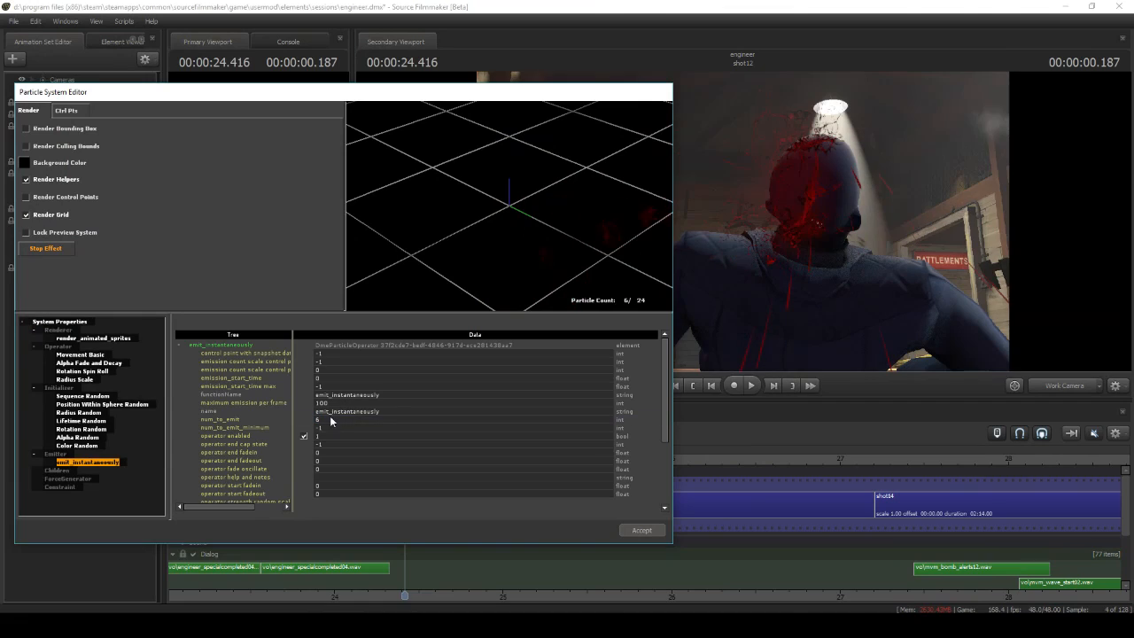
{"action": "type", "text": "8"}
{"action": "key", "text": "Return"}
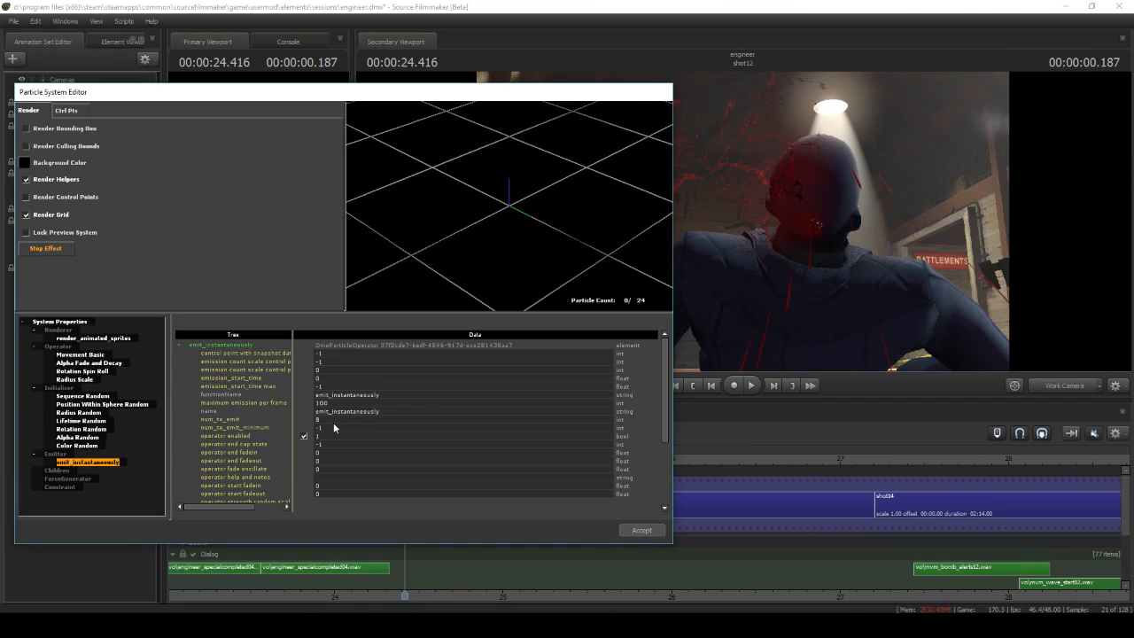
Adjust the middle component of the first speed_in_local_coordinate vector in the Position Within Sphere Random initializer
{"action": "left_click", "coordinate": [99, 404]}
{"action": "scroll", "coordinate": [339, 469], "scroll_direction": "down", "scroll_amount": 5}
{"action": "type", "text": "90 30"}
{"action": "key", "text": "Return"}
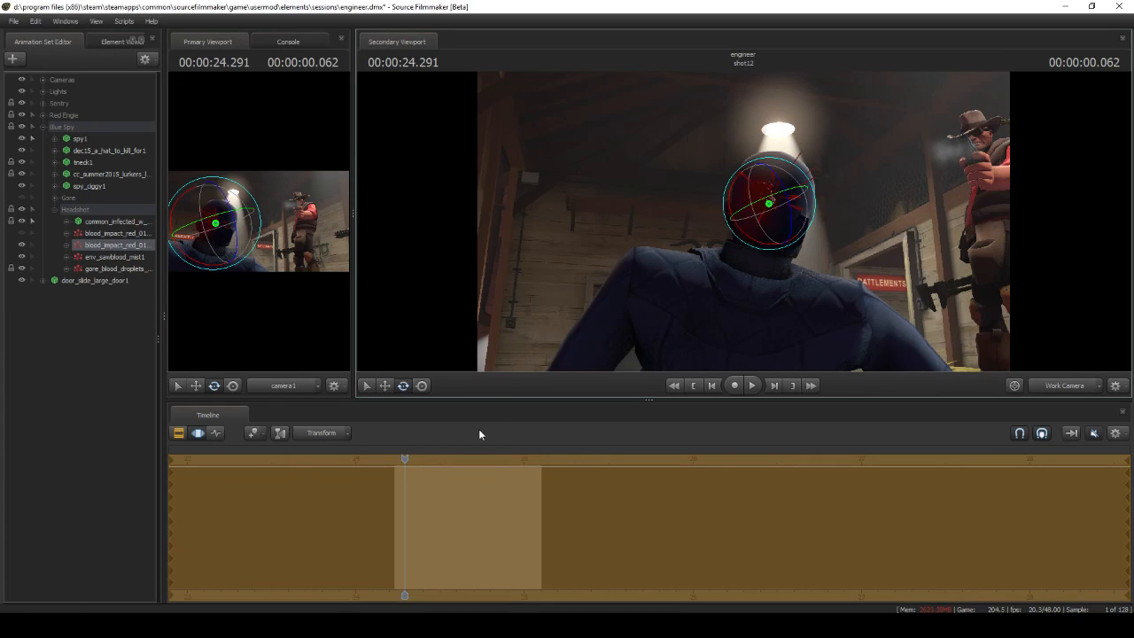
Hide the second blood_impact_red_01 system, and preview env_sawblood_mist1 in shot12 before hiding it too
{"action": "left_click_drag", "start_coordinate": [405, 458], "coordinate": [404, 458]}
{"action": "left_click_drag", "start_coordinate": [745, 227], "coordinate": [750, 218]}
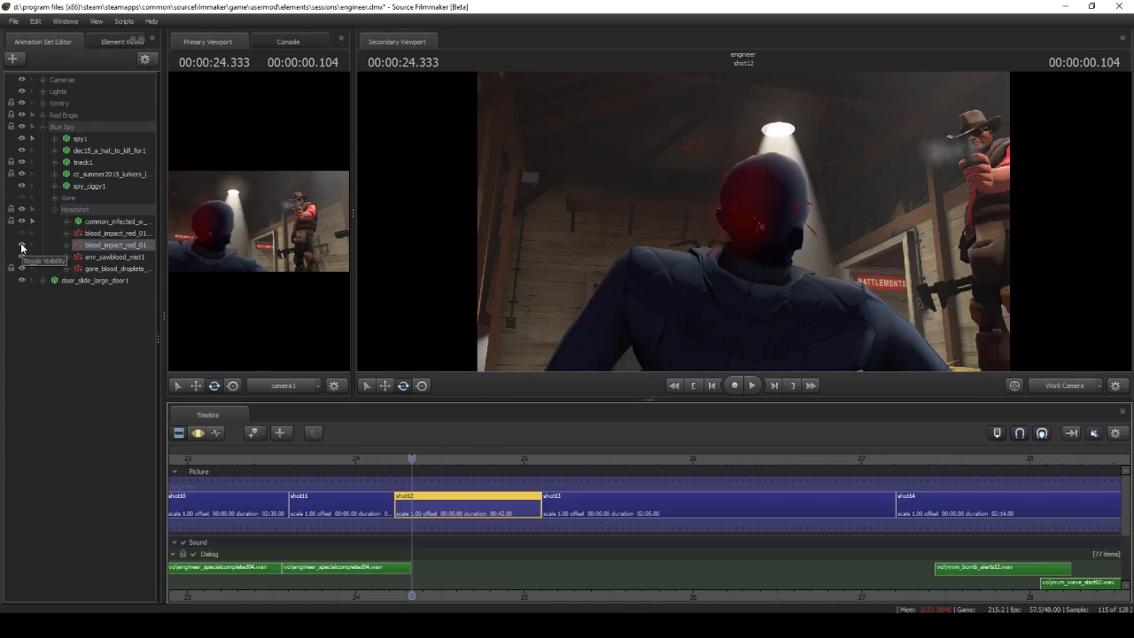
{"action": "left_click", "coordinate": [22, 246]}
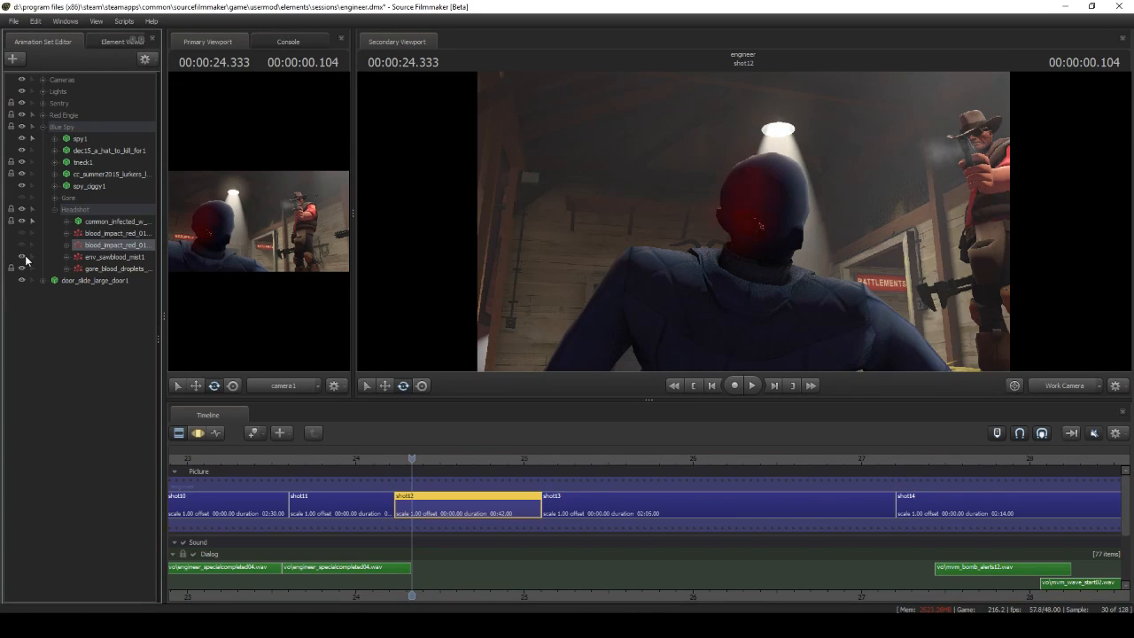
{"action": "left_click", "coordinate": [102, 258]}
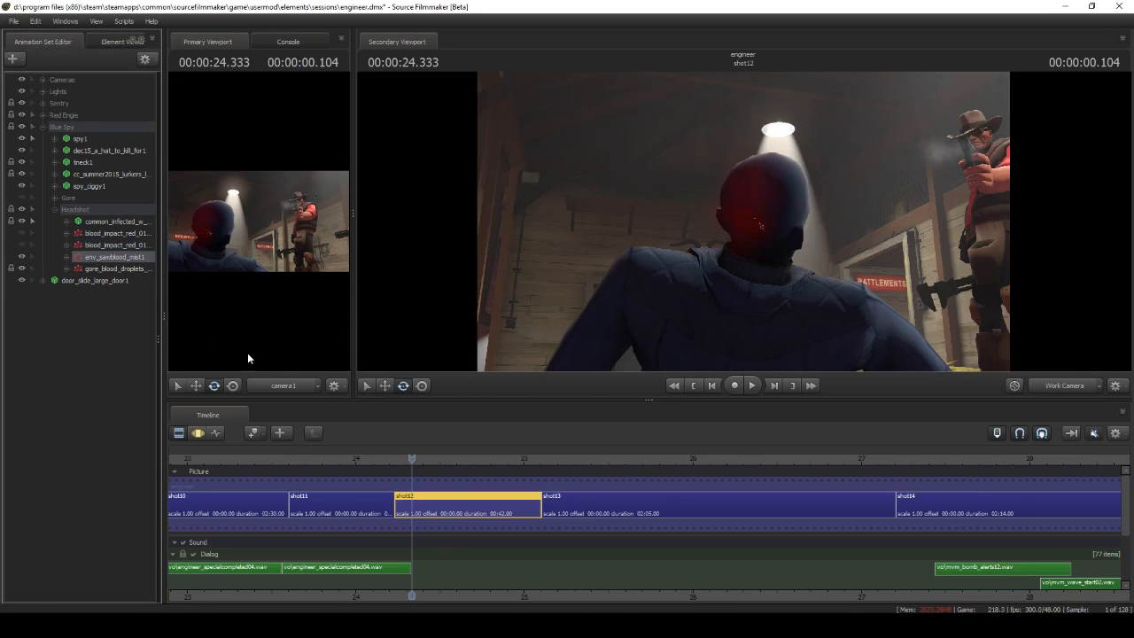
{"action": "middle_click_drag", "start_coordinate": [451, 483], "coordinate": [425, 483]}
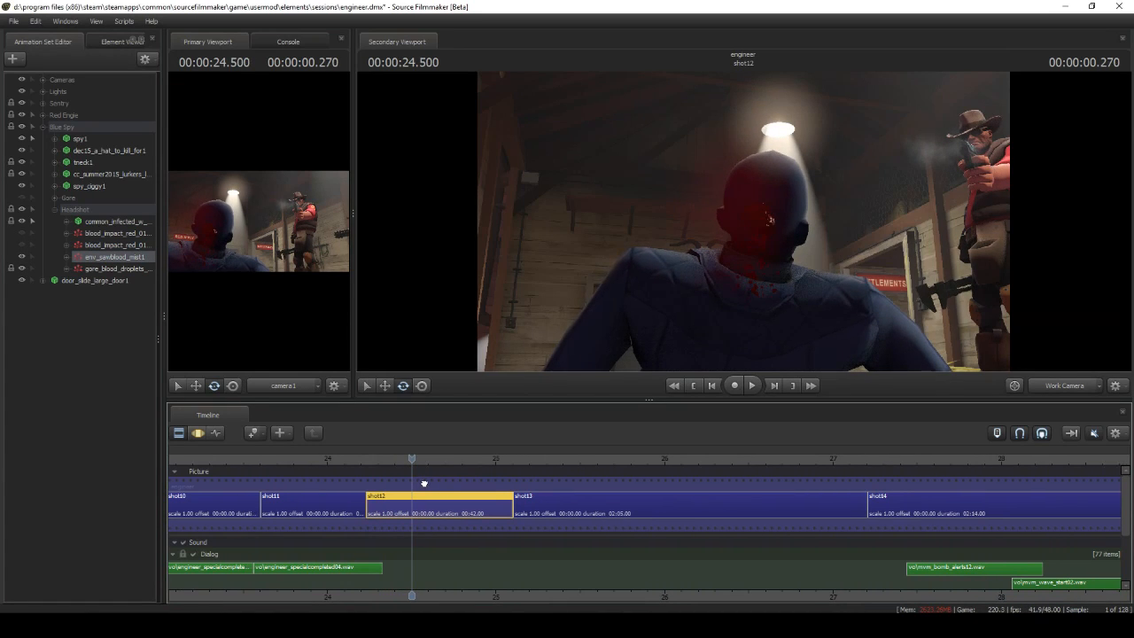
{"action": "left_click", "coordinate": [23, 257]}
{"action": "middle_click_drag", "start_coordinate": [468, 475], "coordinate": [463, 475]}
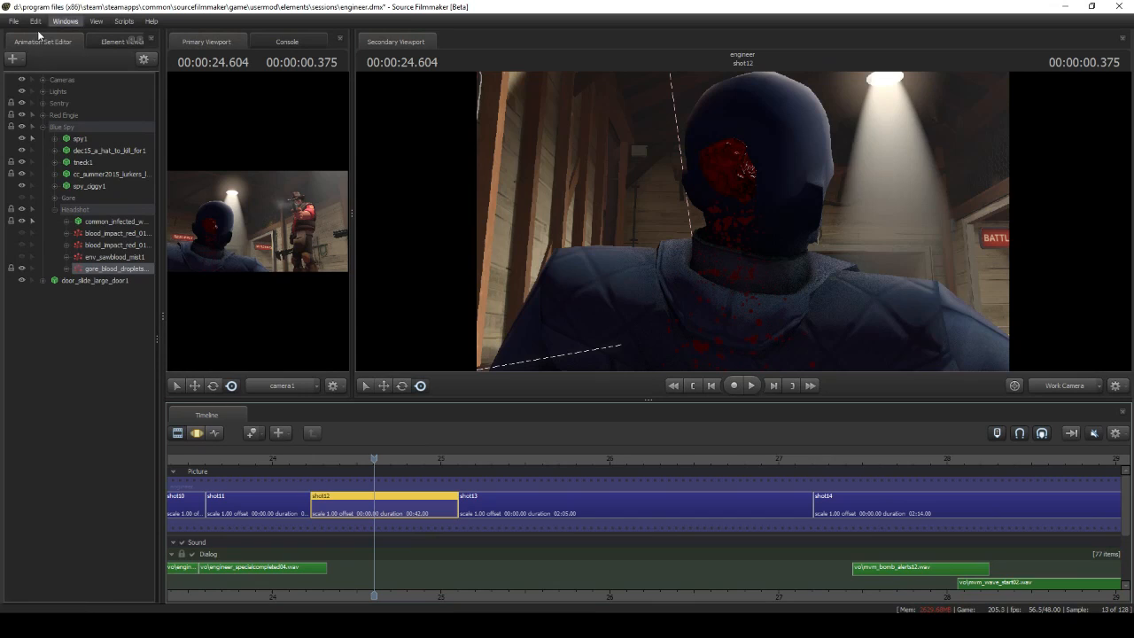
Create a gore_blood_droplets_short particle system in shot12 near the fallen spy
{"action": "left_click", "coordinate": [18, 61]}
{"action": "left_click", "coordinate": [73, 107]}
{"action": "left_click", "coordinate": [662, 269]}
{"action": "left_click", "coordinate": [405, 218]}
{"action": "left_click", "coordinate": [756, 423]}
{"action": "left_click", "coordinate": [621, 285]}
{"action": "left_click", "coordinate": [606, 348]}
{"action": "left_click", "coordinate": [612, 345]}
{"action": "left_click_drag", "start_coordinate": [585, 247], "coordinate": [560, 264]}
{"action": "mouse_move", "coordinate": [739, 233]}
{"action": "left_mouse_down"}
{"action": "mouse_move", "coordinate": [700, 221]}
{"action": "mouse_move", "coordinate": [719, 243]}
{"action": "mouse_move", "coordinate": [739, 232]}
{"action": "left_mouse_up"}
Open the new blood droplets system's particle definition and remove its emit_instantaneously emitter
{"action": "right_click", "coordinate": [76, 292]}
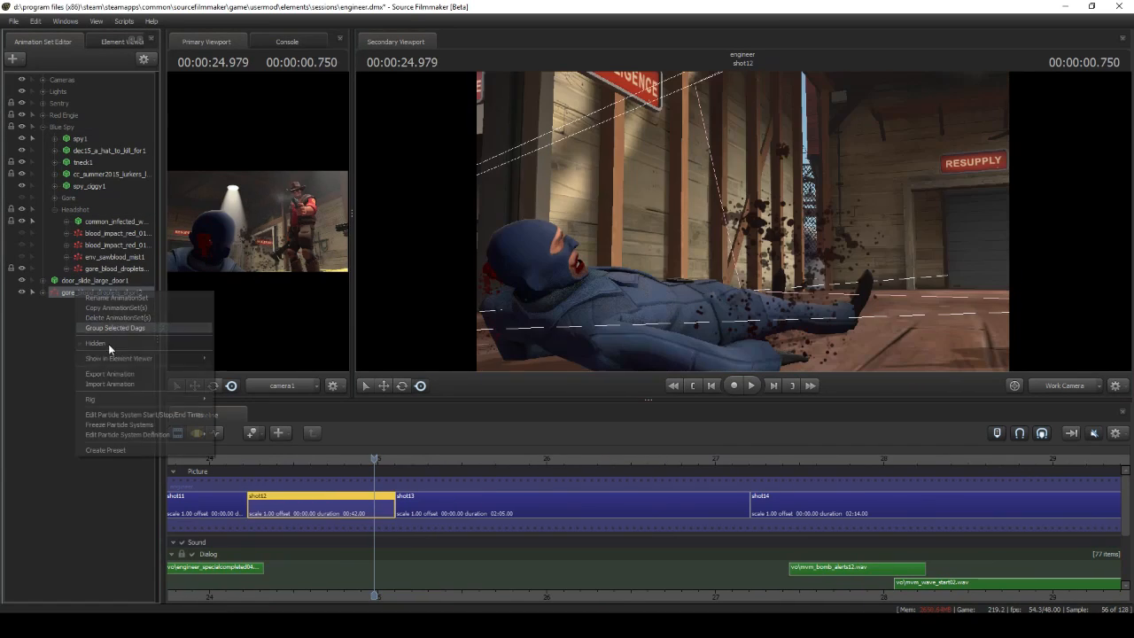
{"action": "left_click", "coordinate": [182, 435]}
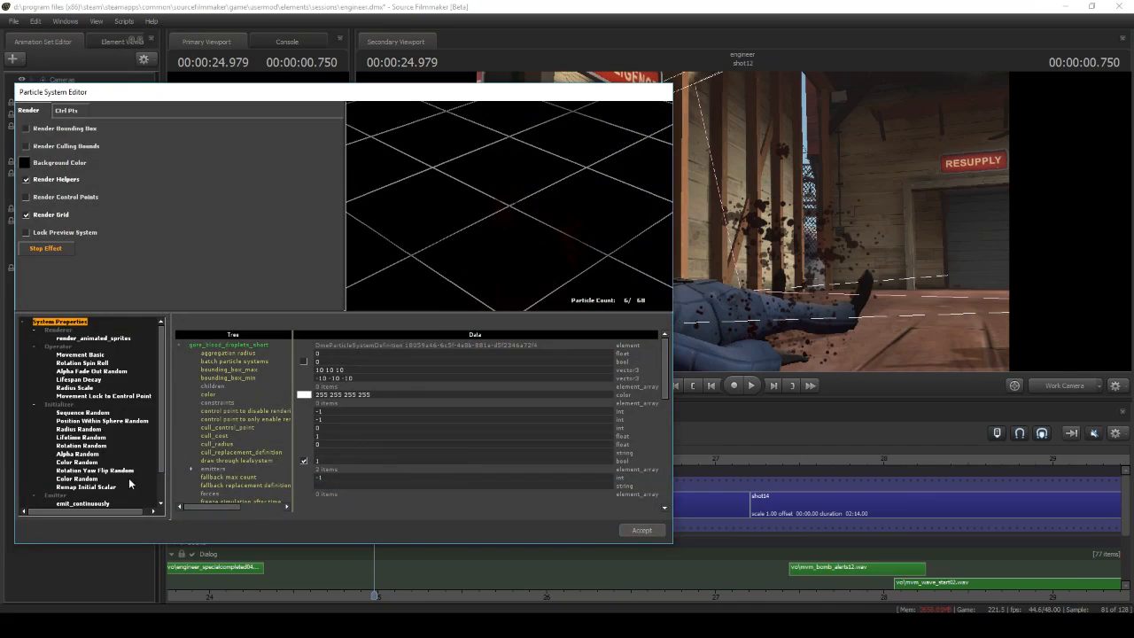
{"action": "scroll", "coordinate": [129, 482], "scroll_direction": "down", "scroll_amount": 2}
{"action": "left_click", "coordinate": [97, 478]}
{"action": "right_click", "coordinate": [105, 479]}
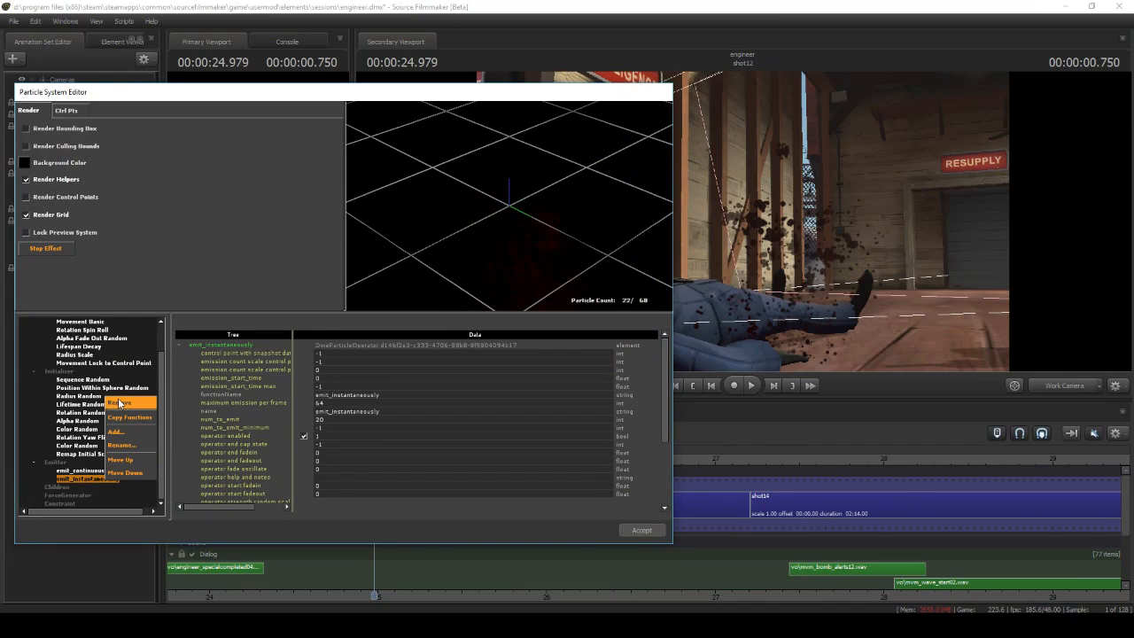
{"action": "left_click", "coordinate": [120, 403]}
Replace the droplets' two Color Random initializers with a single new Color Random initializer
{"action": "left_click", "coordinate": [78, 437]}
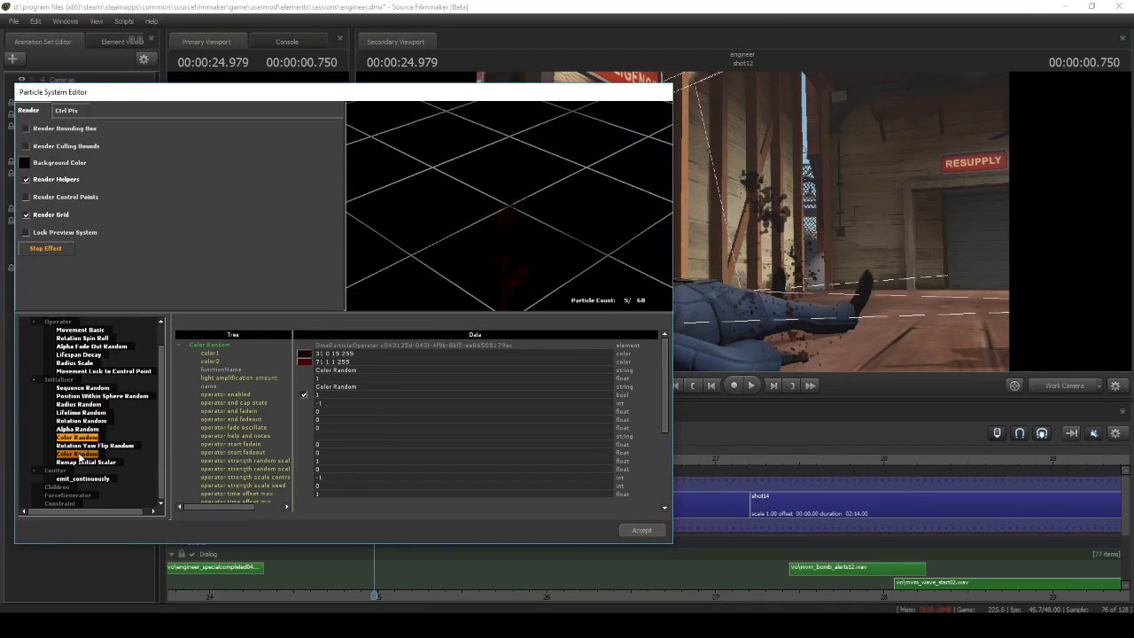
{"action": "left_click", "coordinate": [85, 445]}
{"action": "right_click", "coordinate": [57, 403]}
{"action": "left_click", "coordinate": [75, 435]}
{"action": "left_click", "coordinate": [294, 303]}
{"action": "left_click", "coordinate": [286, 420]}
{"action": "left_click", "coordinate": [86, 478]}
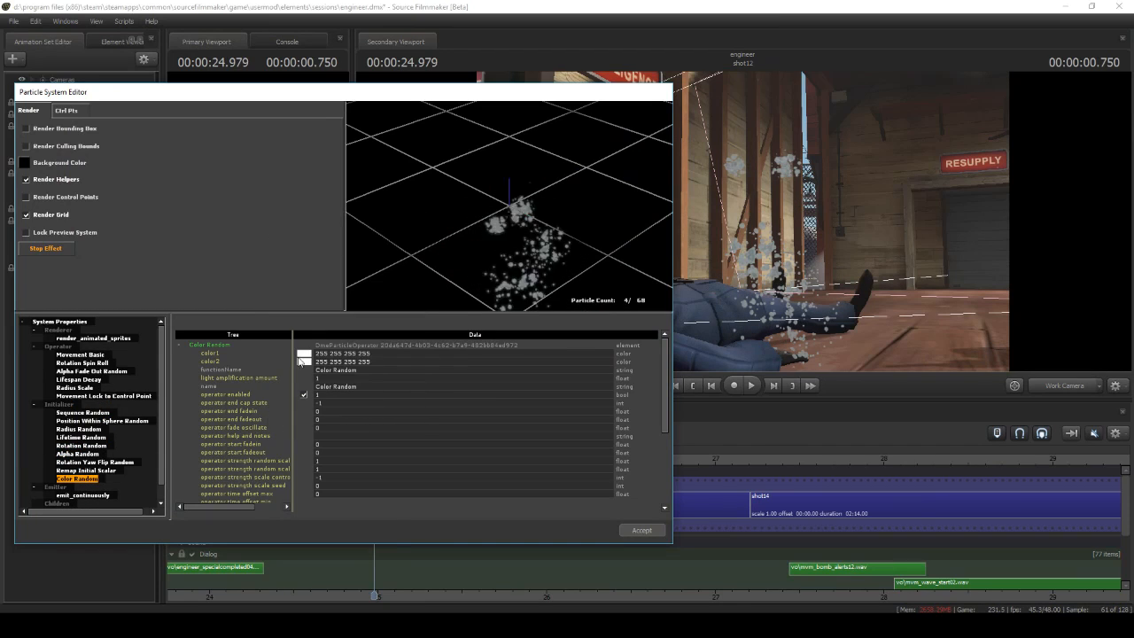
Set the new Color Random initializer's color1 to dark red and its color2 to RGB 127, 0, 0
{"action": "left_click", "coordinate": [305, 354]}
{"action": "left_click_drag", "start_coordinate": [344, 309], "coordinate": [430, 309]}
{"action": "left_click", "coordinate": [252, 412]}
{"action": "left_click", "coordinate": [304, 362]}
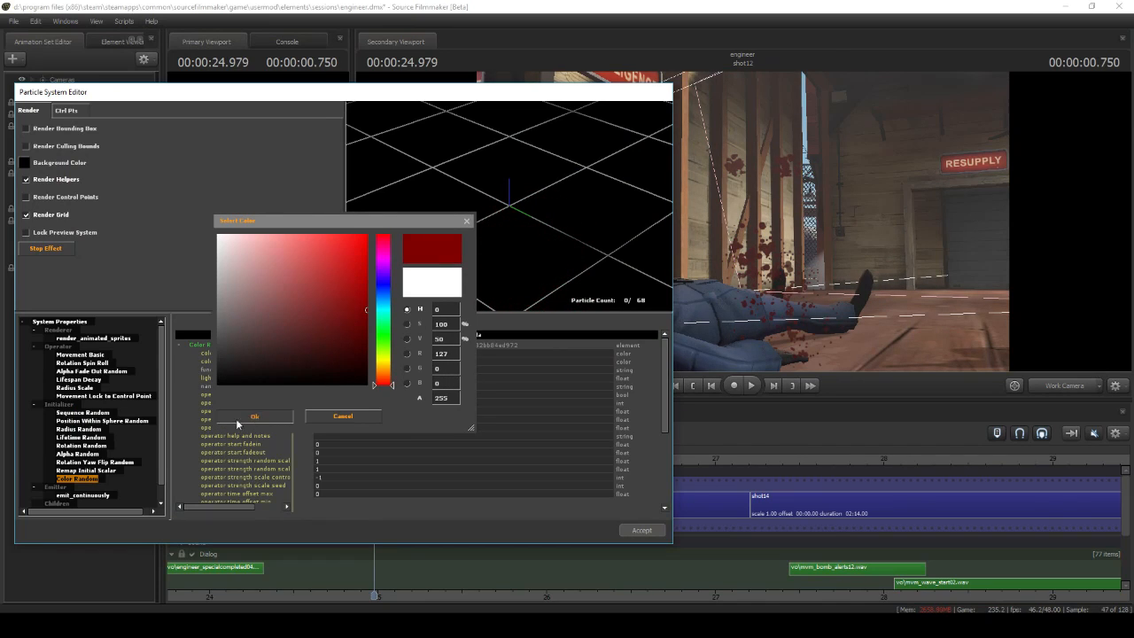
{"action": "left_click", "coordinate": [237, 419]}
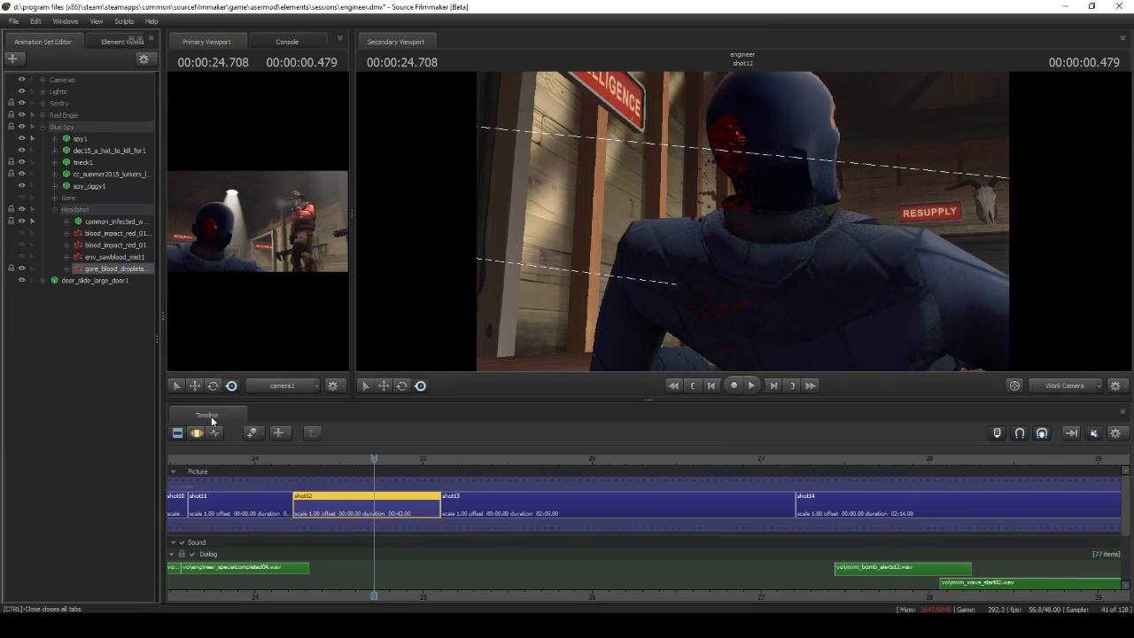
Examine the gore_blood_droplets system's attachment to the spy's head in the Motion Editor while scrubbing shot12
{"action": "left_click", "coordinate": [197, 433]}
{"action": "left_click_drag", "start_coordinate": [567, 240], "coordinate": [542, 219]}
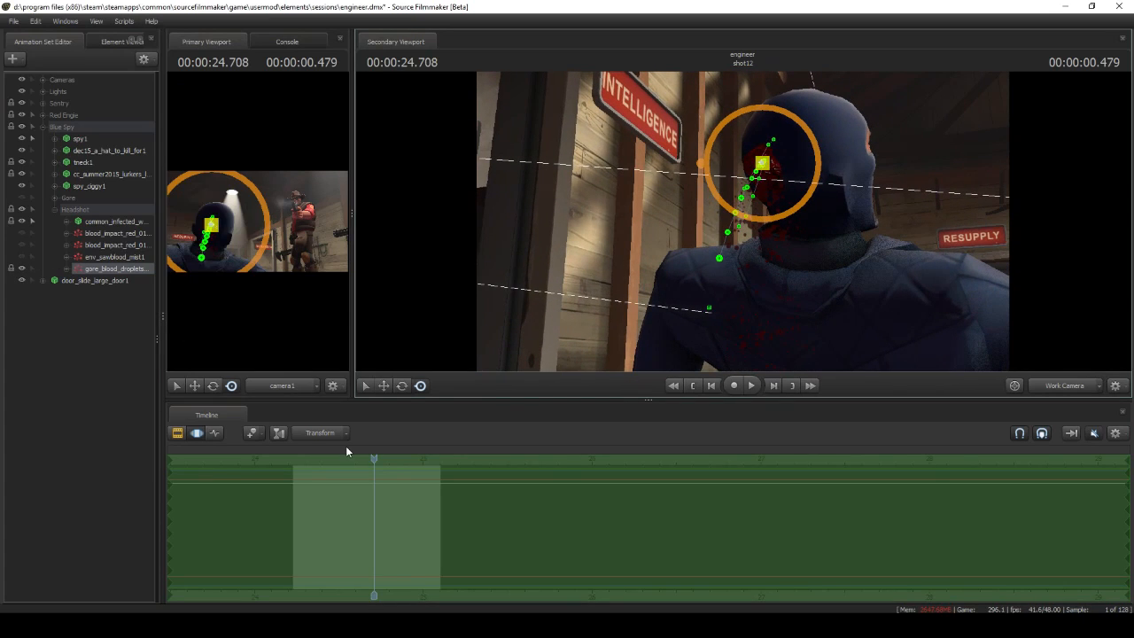
{"action": "left_click_drag", "start_coordinate": [399, 458], "coordinate": [349, 447]}
Play into shot13 and load the model infected\gibs\gibs.mdl for the headshot debris
{"action": "left_click", "coordinate": [751, 385]}
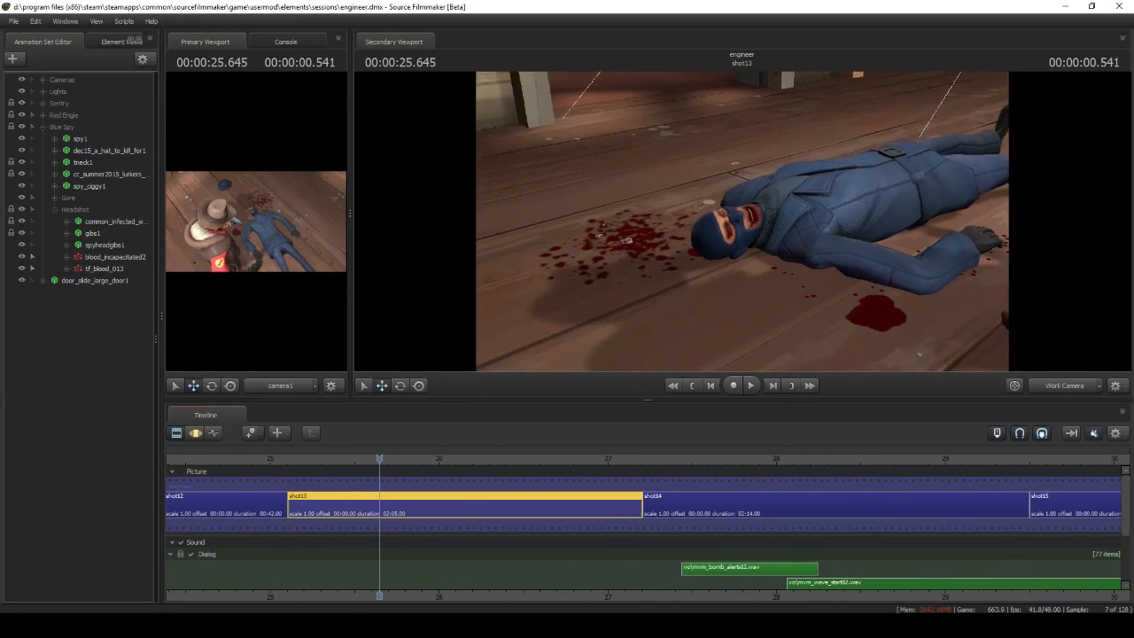
{"action": "key", "text": "w"}
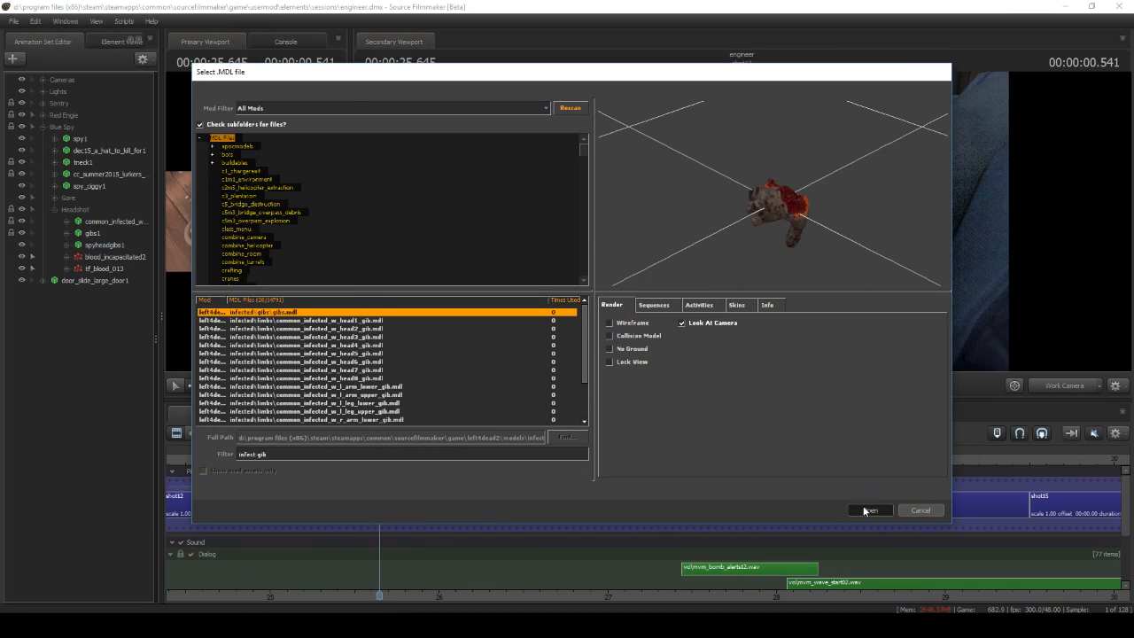
{"action": "left_click", "coordinate": [866, 510]}
{"action": "left_click_drag", "start_coordinate": [758, 222], "coordinate": [623, 224]}
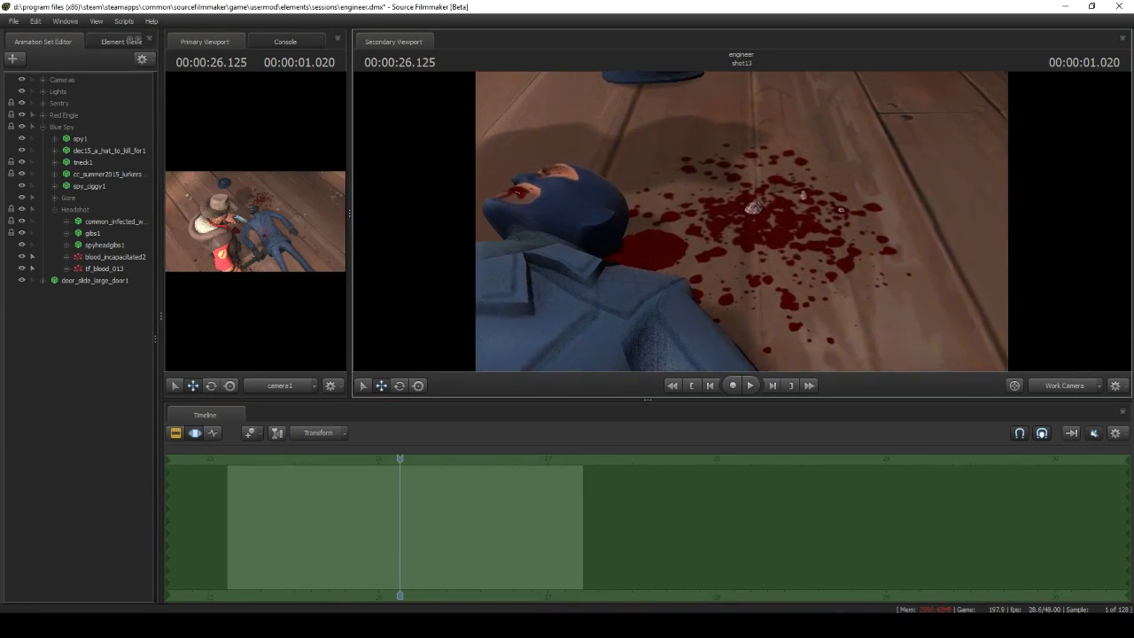
Examine the tf_blood_013 floor decal in shot13, toggling its visibility, and compare tf_blood_011 in shot8
{"action": "left_click", "coordinate": [108, 269]}
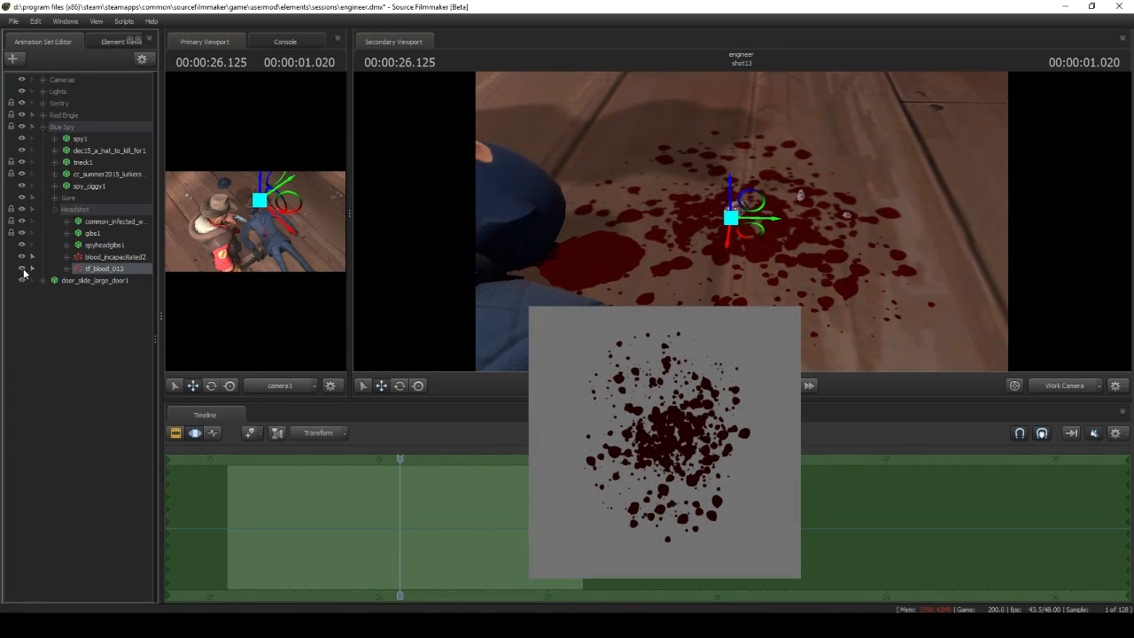
{"action": "left_click", "coordinate": [23, 269]}
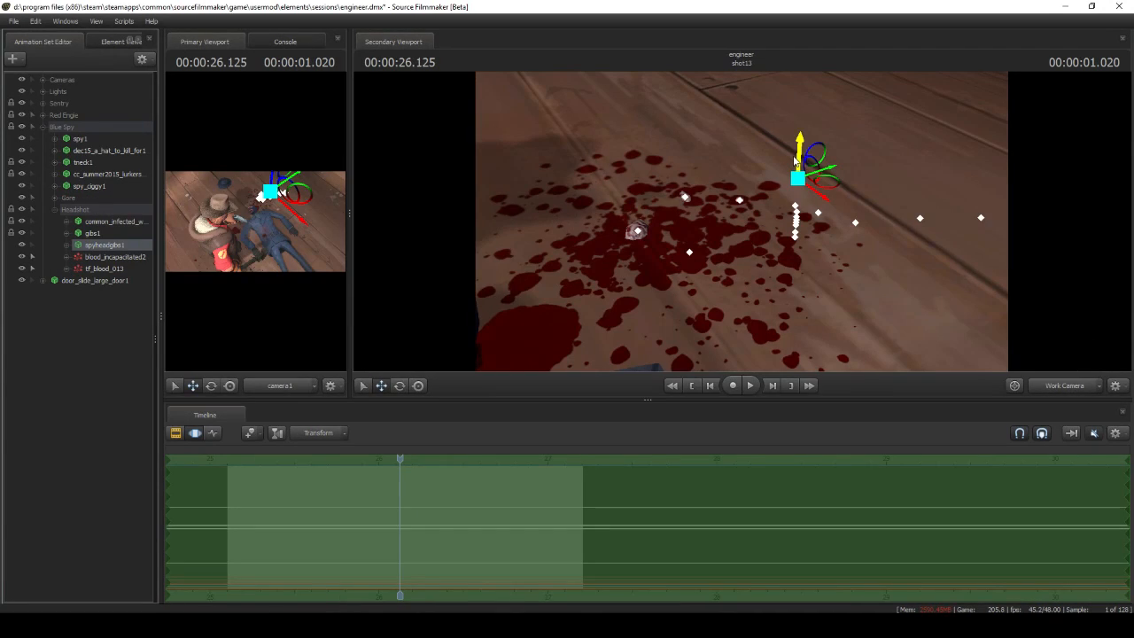
{"action": "left_click_drag", "start_coordinate": [795, 161], "coordinate": [800, 90]}
{"action": "left_click_drag", "start_coordinate": [769, 133], "coordinate": [909, 82]}
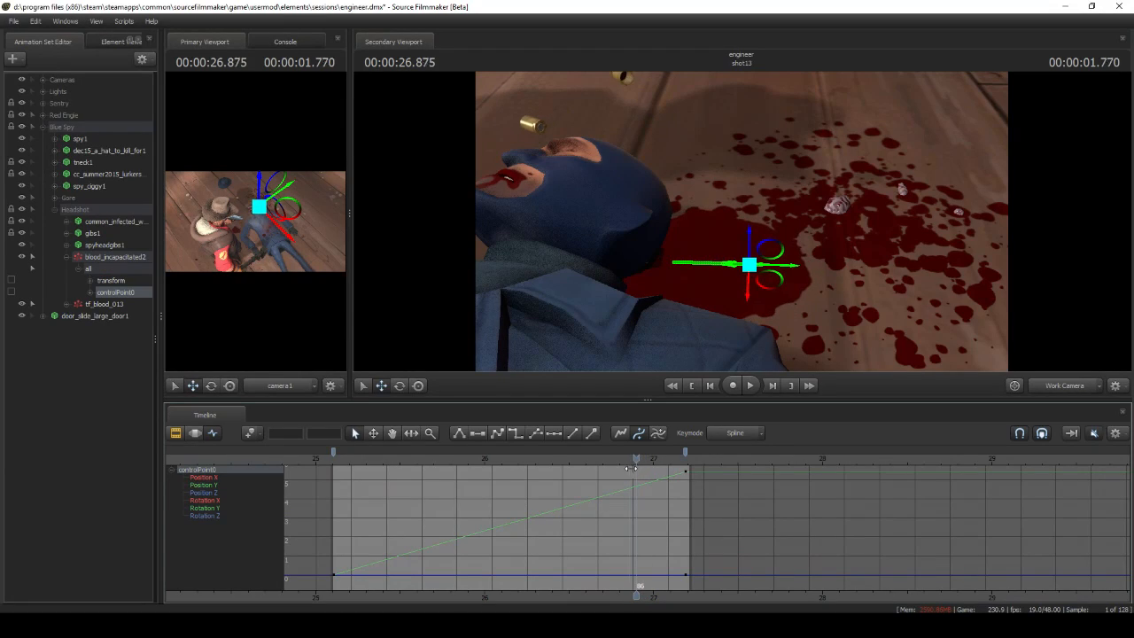
Open the blood_incapacitated2 pool's particle definition and examine its Radius Scale operator settings
{"action": "left_click", "coordinate": [115, 256]}
{"action": "right_click", "coordinate": [125, 256]}
{"action": "left_click", "coordinate": [252, 402]}
{"action": "scroll", "coordinate": [368, 441], "scroll_direction": "down", "scroll_amount": 3}
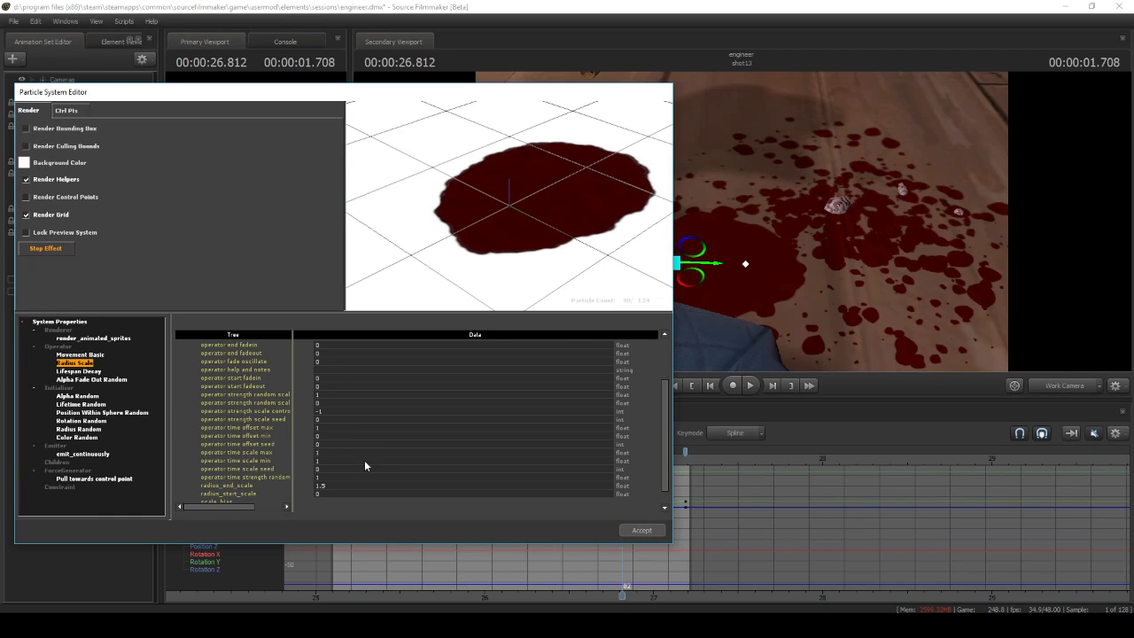
{"action": "scroll", "coordinate": [365, 463], "scroll_direction": "up", "scroll_amount": 5}
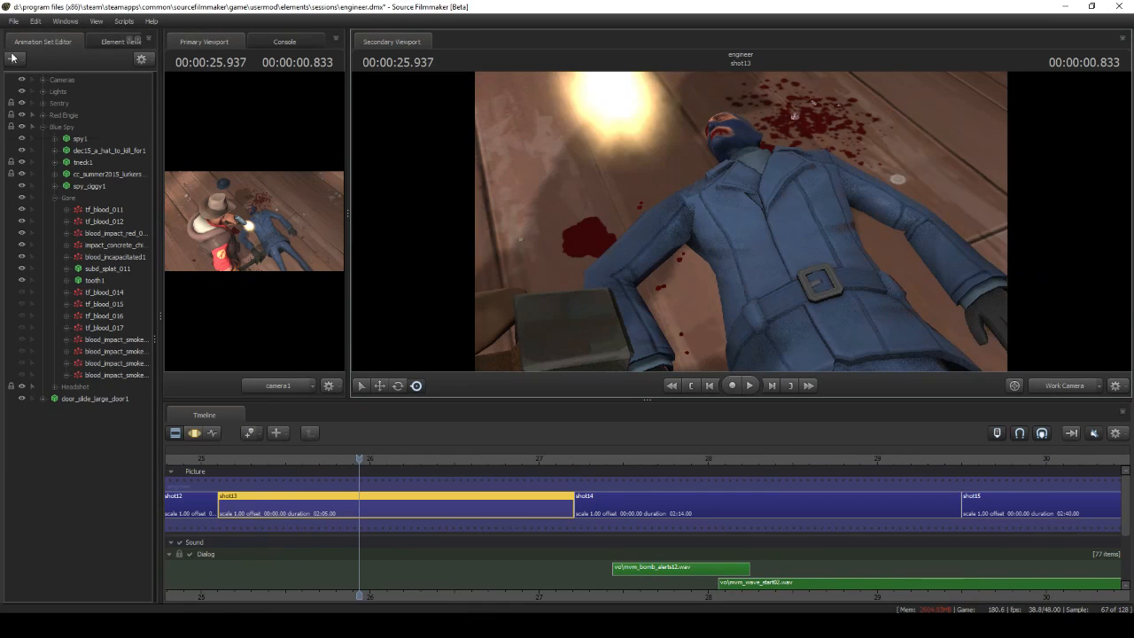
Create a tf_blood1 particle system in shot13 from the Workshop file blood_decal.pcf
{"action": "left_click", "coordinate": [12, 58]}
{"action": "left_click", "coordinate": [46, 106]}
{"action": "left_click", "coordinate": [666, 264]}
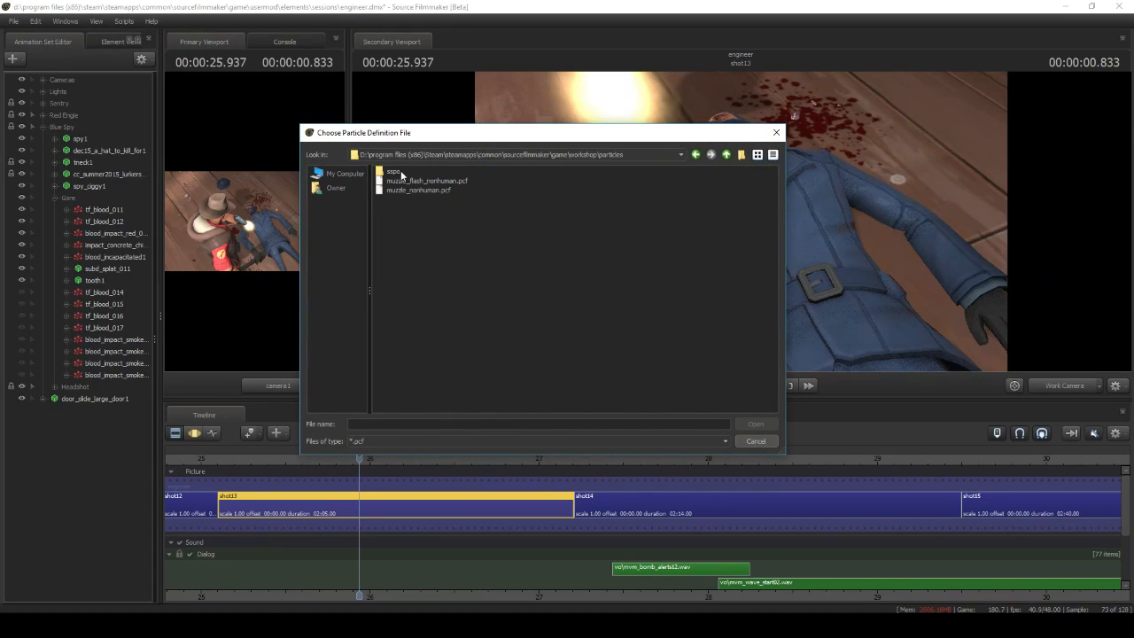
{"action": "left_click", "coordinate": [754, 424]}
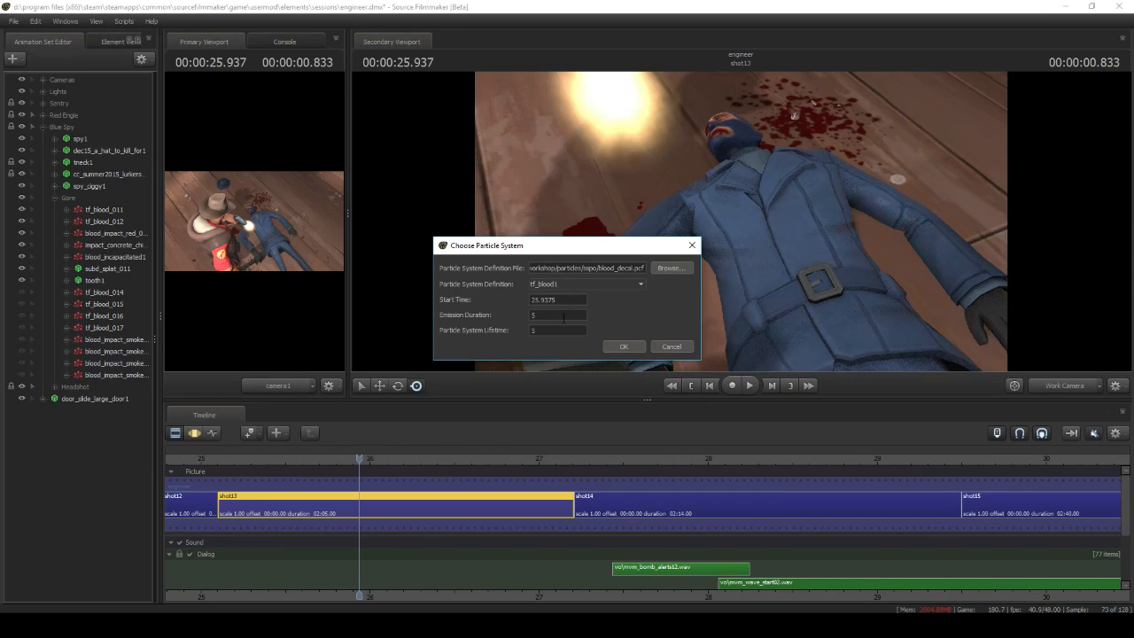
{"action": "key", "text": "Return"}
Open the new tf_blood1 particle definition and choose a decals\flesh material for it, filtering by "flesh"
{"action": "right_click", "coordinate": [113, 413]}
{"action": "left_click", "coordinate": [270, 561]}
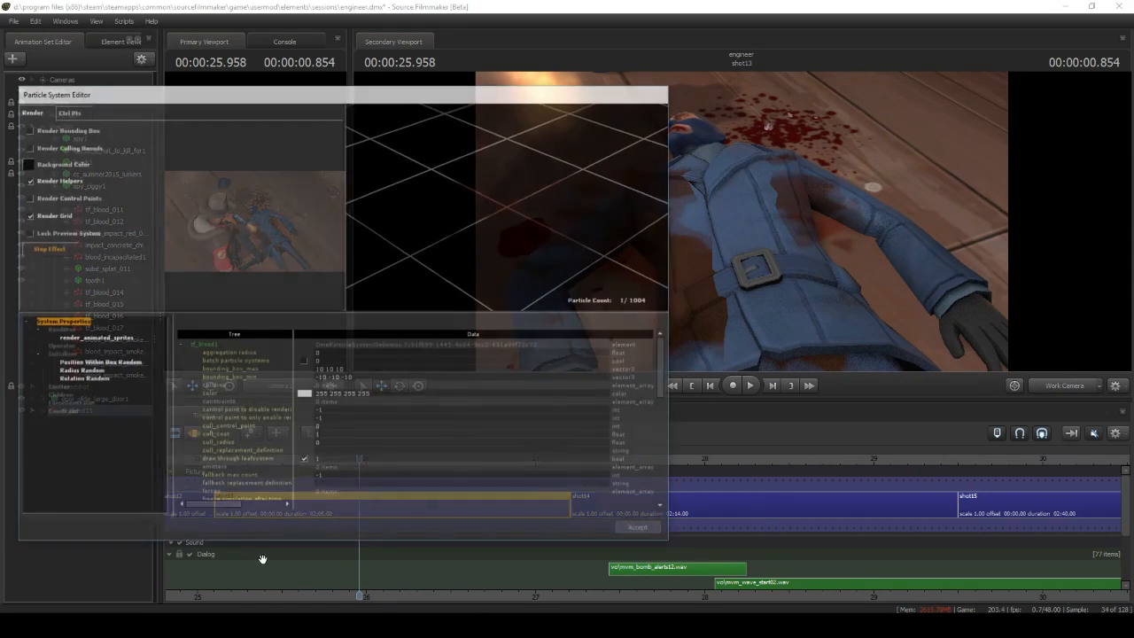
{"action": "left_click", "coordinate": [305, 443]}
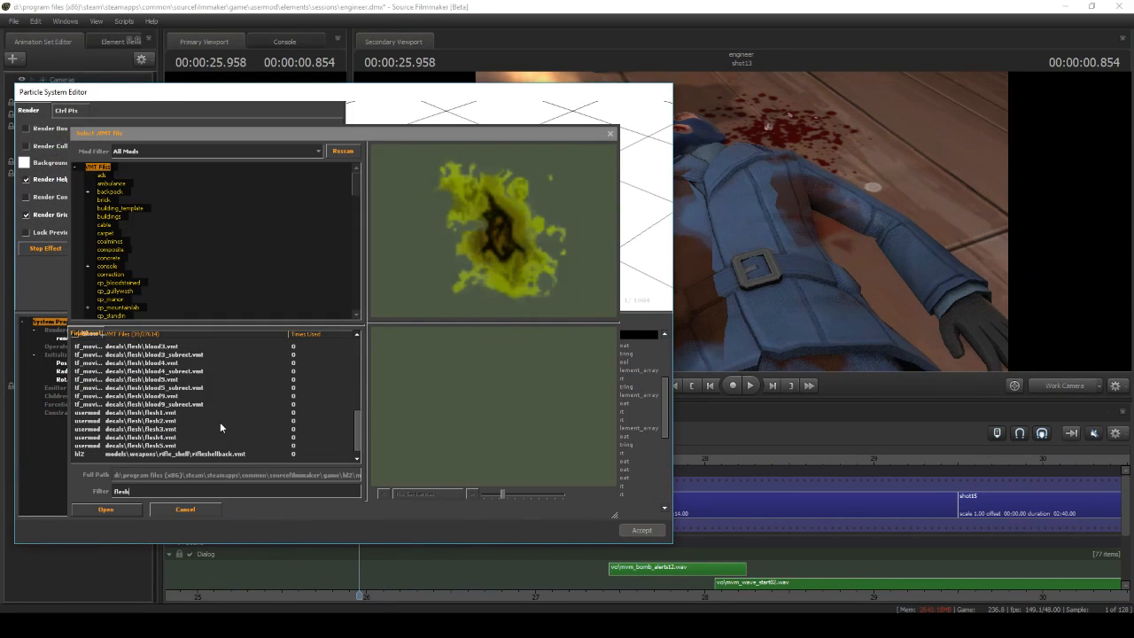
{"action": "left_click", "coordinate": [168, 415]}
{"action": "left_click", "coordinate": [167, 421]}
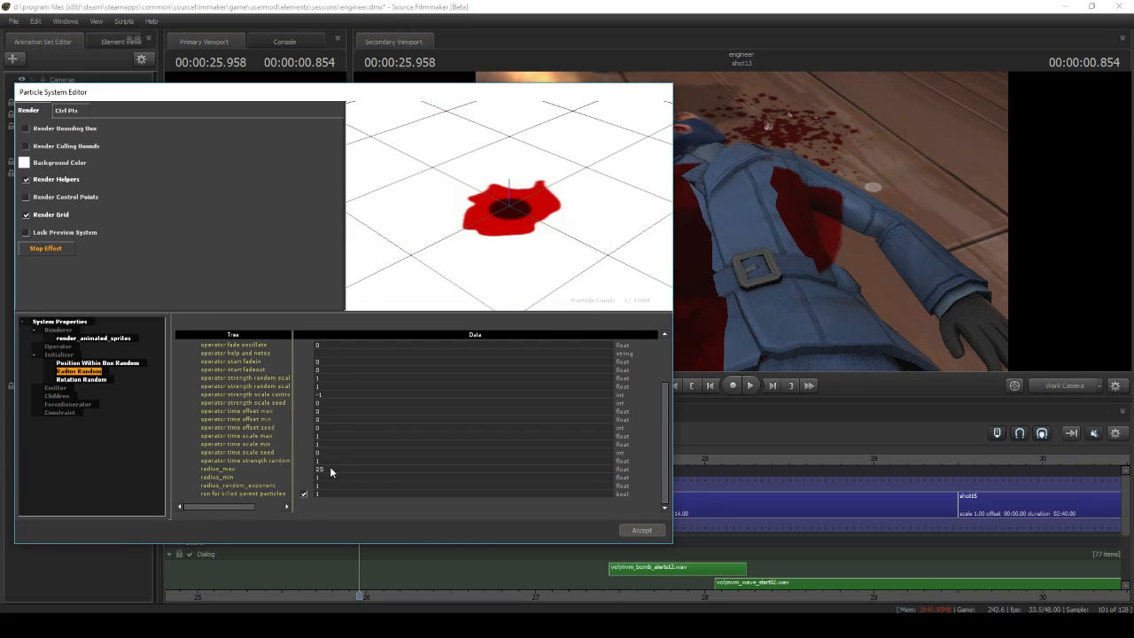
Set the tf_blood1 wound decal's radius to 5 and review its Rotation Random and system properties
{"action": "left_click_drag", "start_coordinate": [333, 467], "coordinate": [306, 463]}
{"action": "type", "text": "5"}
{"action": "key", "text": "Return"}
{"action": "left_click", "coordinate": [81, 379]}
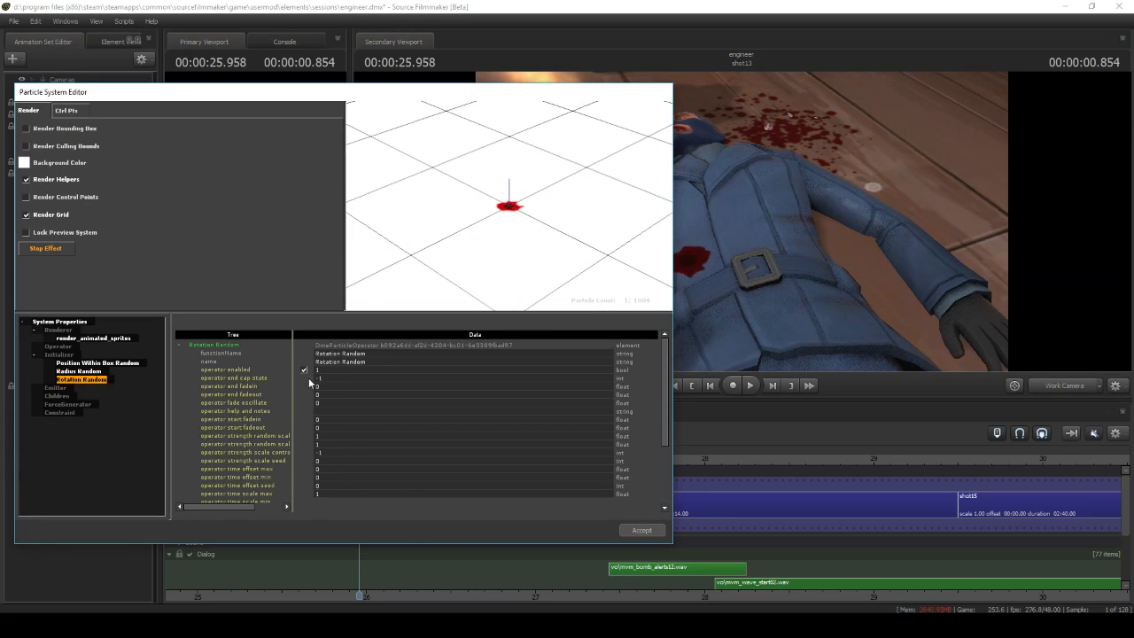
{"action": "left_click", "coordinate": [76, 322]}
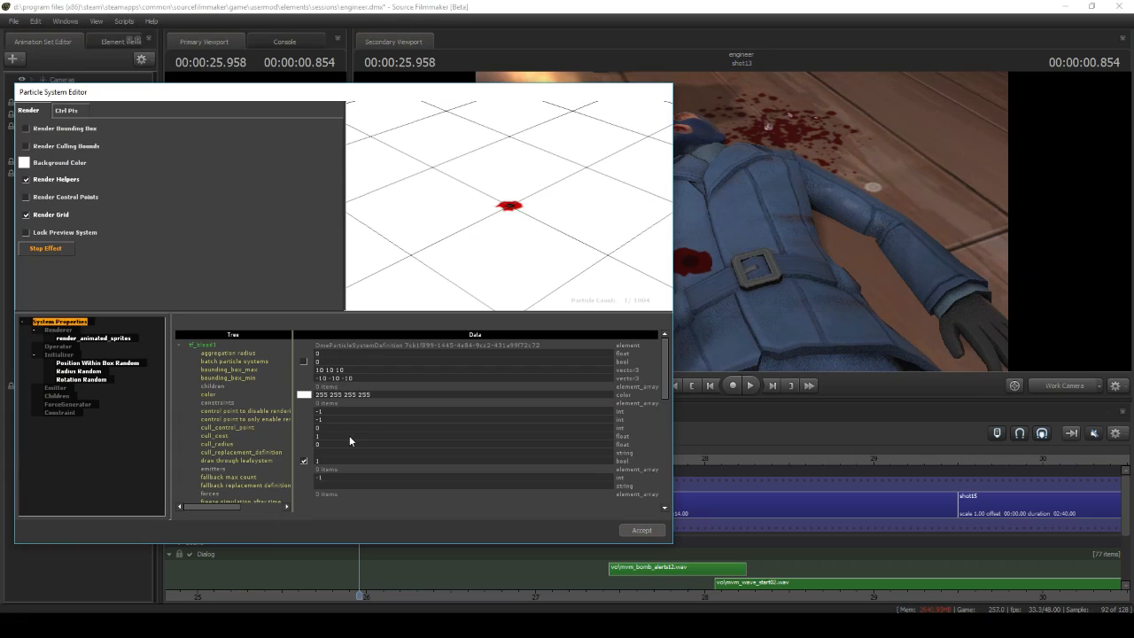
{"action": "scroll", "coordinate": [348, 445], "scroll_direction": "down", "scroll_amount": 3}
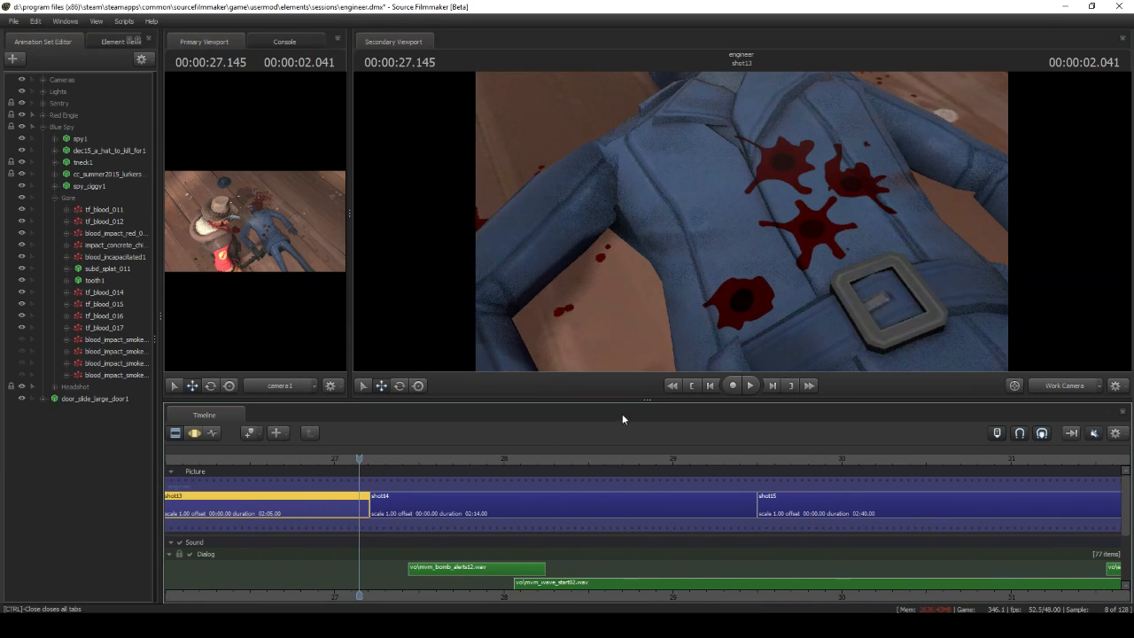
Create a blood_impact_smoker_01 particle system in shot13 from the tf particles file blood_fx.pcf
{"action": "left_click", "coordinate": [13, 58]}
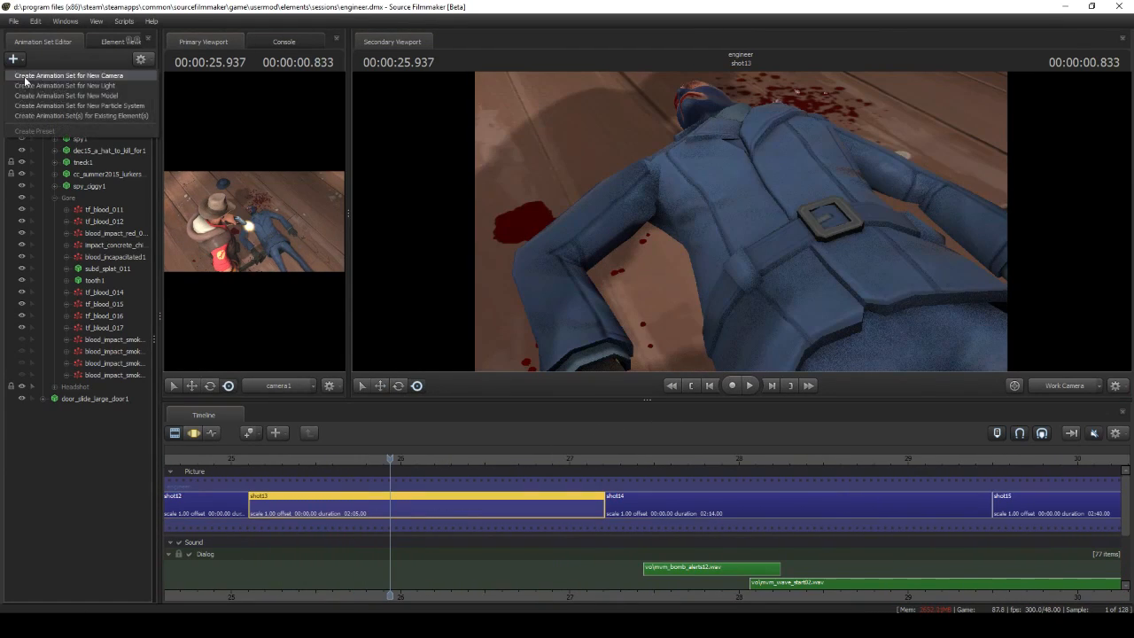
{"action": "left_click", "coordinate": [53, 108]}
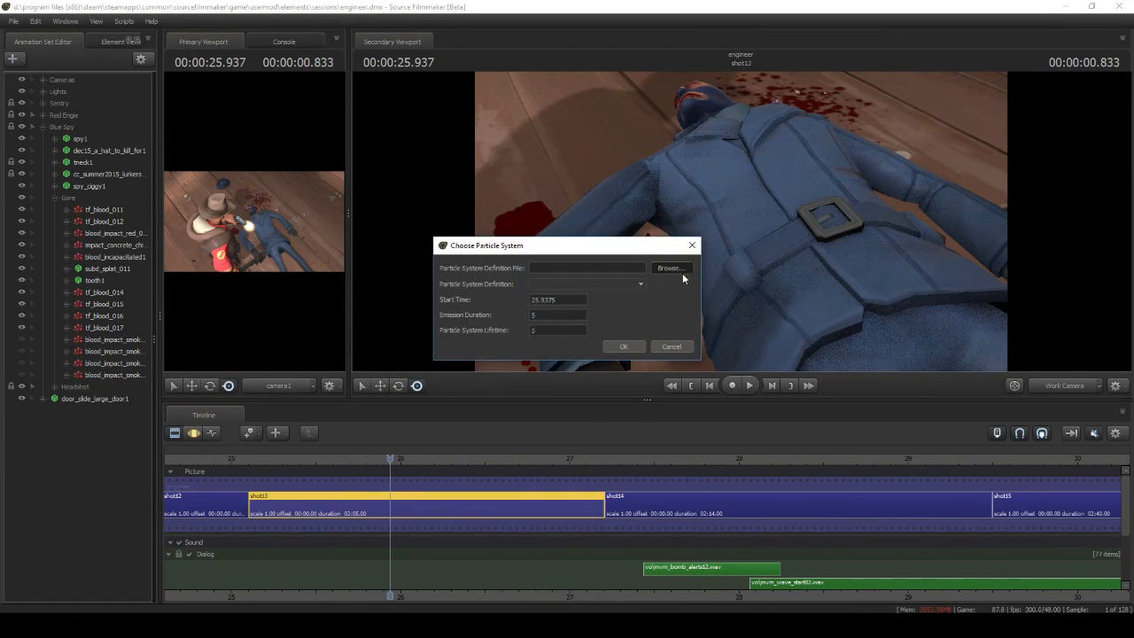
{"action": "left_click", "coordinate": [670, 268]}
{"action": "double_click", "coordinate": [414, 221]}
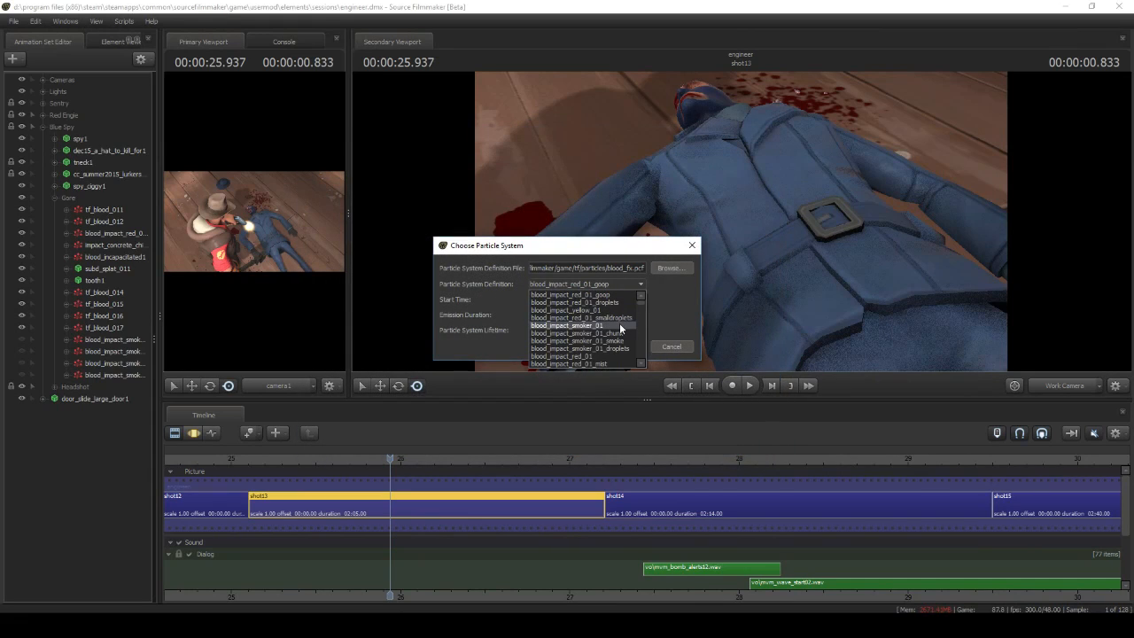
{"action": "left_click", "coordinate": [621, 326]}
{"action": "left_click", "coordinate": [623, 346]}
Open the blood_impact_smoker_01 definition and remove its chunk and droplets children and the Velocity Set from Control Point initializer
{"action": "right_click", "coordinate": [93, 410]}
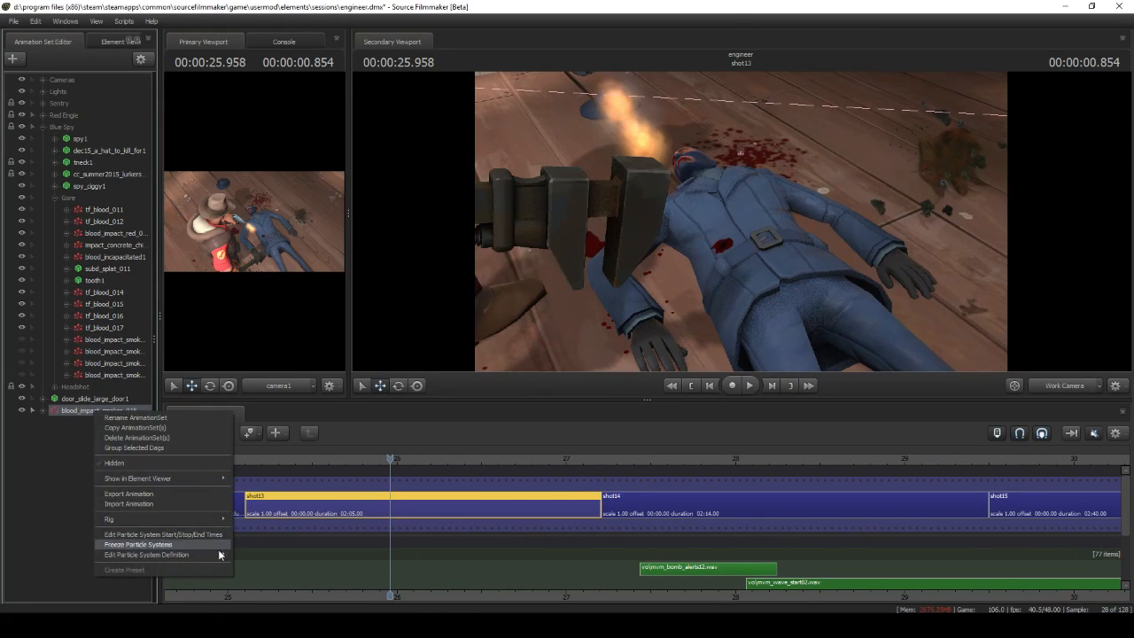
{"action": "left_click", "coordinate": [265, 556]}
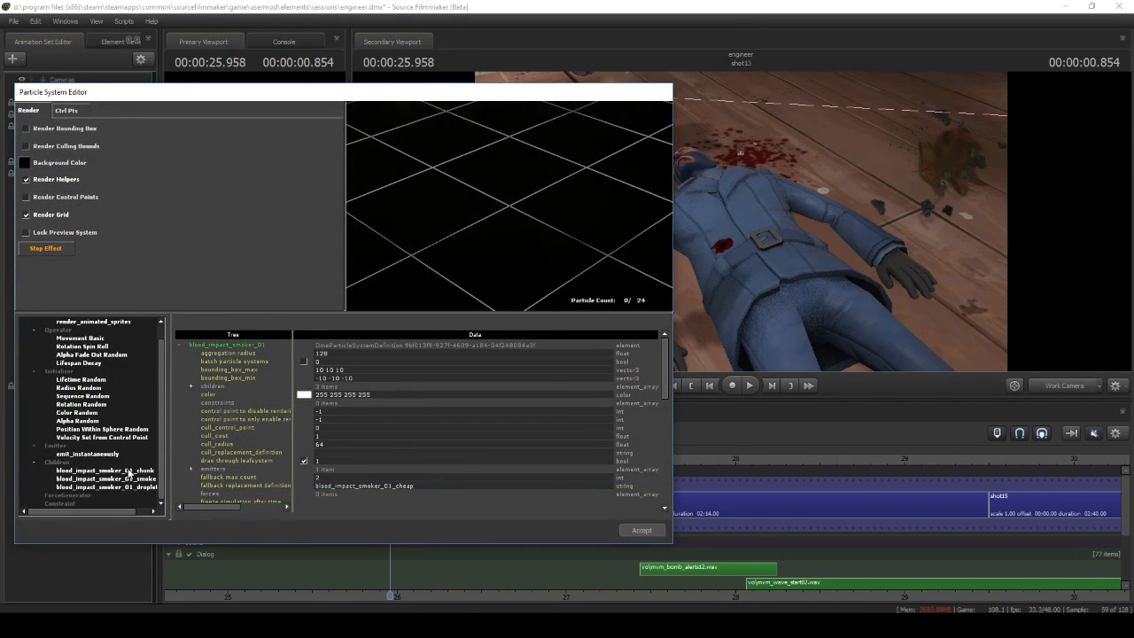
{"action": "left_click", "coordinate": [129, 471]}
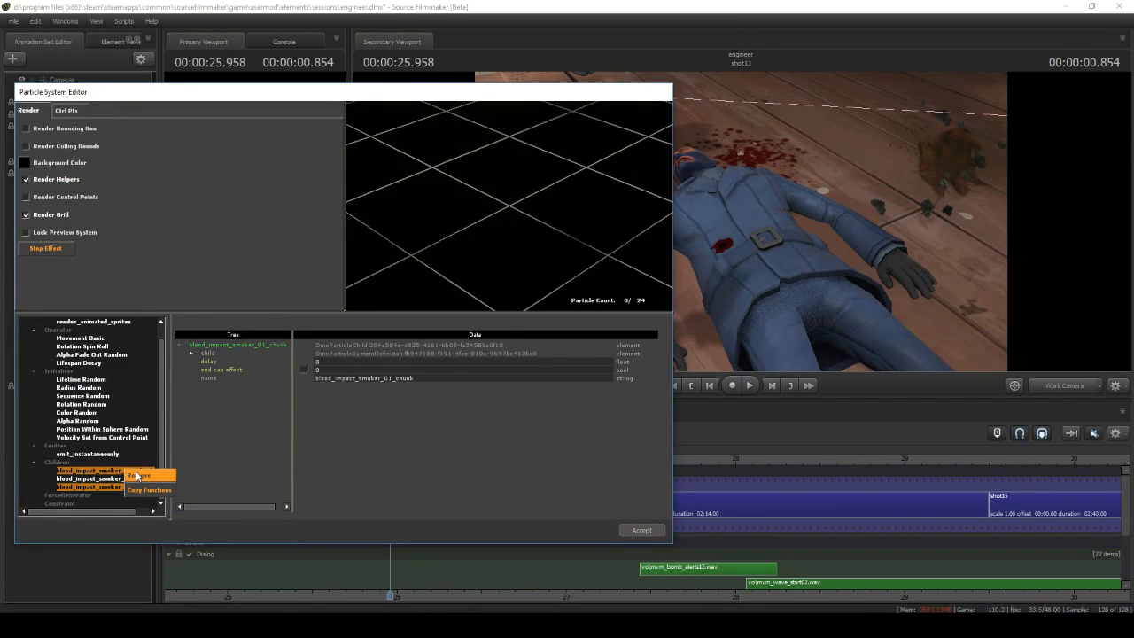
{"action": "left_click", "coordinate": [137, 475]}
{"action": "right_click", "coordinate": [120, 457]}
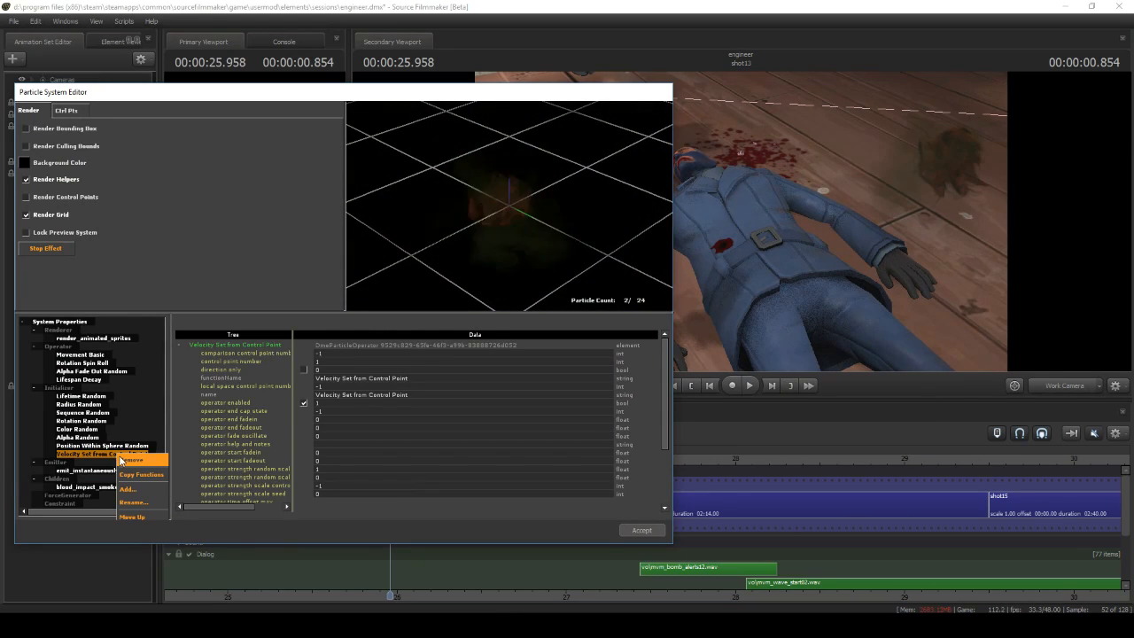
{"action": "left_click", "coordinate": [129, 460]}
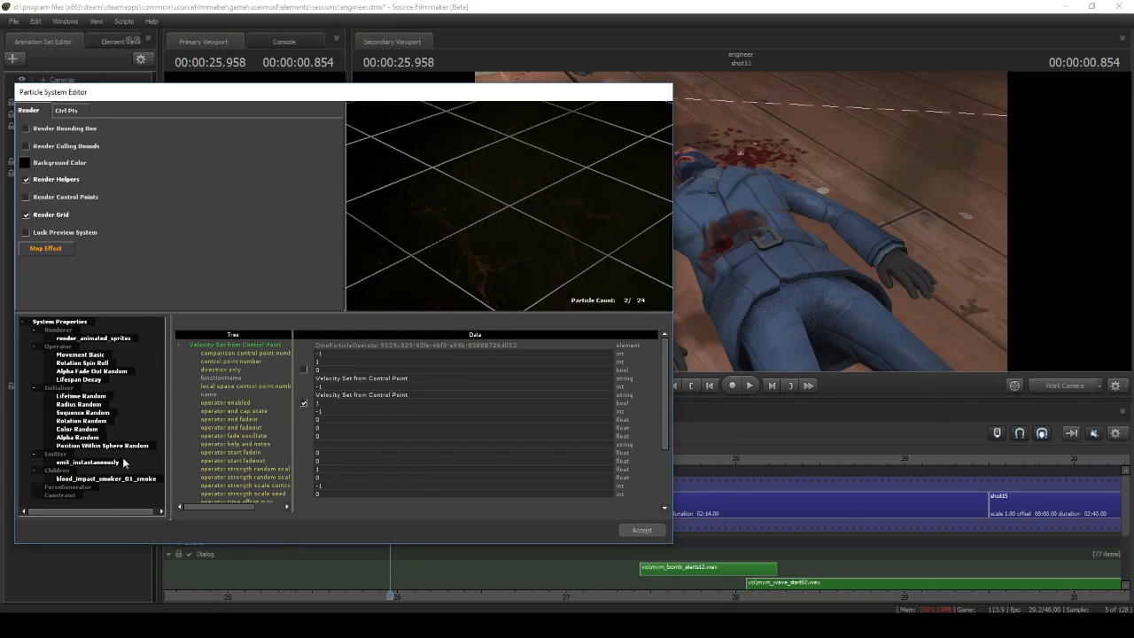
Give blood_impact_smoker_01 a splash material, filtering by "splash", and set its Radius Random radius_max to 6
{"action": "left_click", "coordinate": [84, 323]}
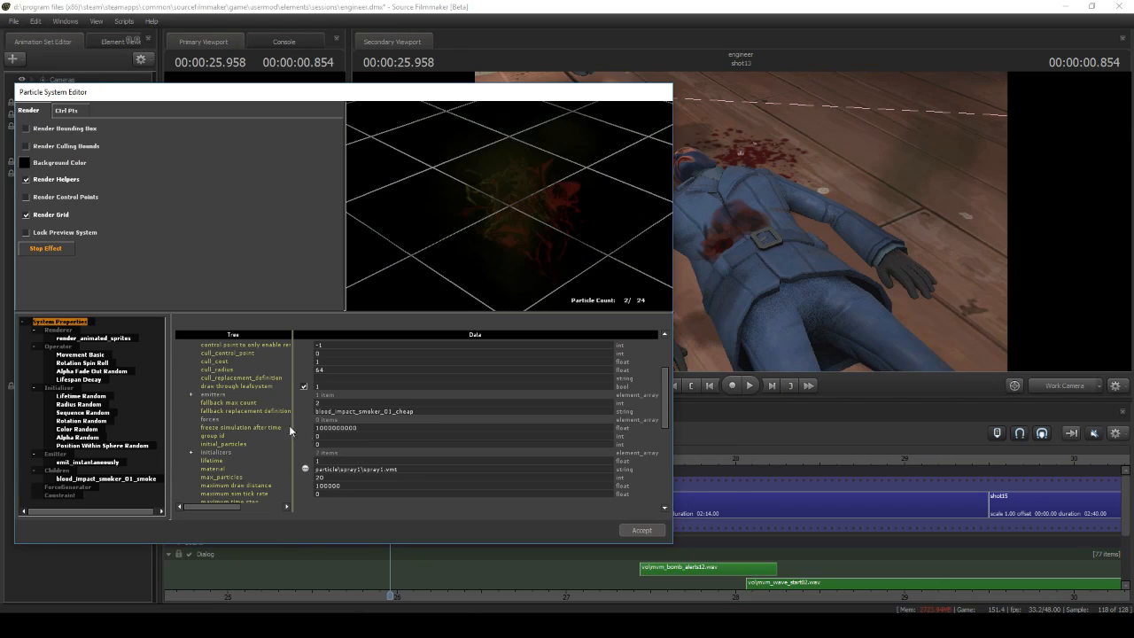
{"action": "left_click", "coordinate": [304, 469]}
{"action": "scroll", "coordinate": [204, 418], "scroll_direction": "down", "scroll_amount": 11}
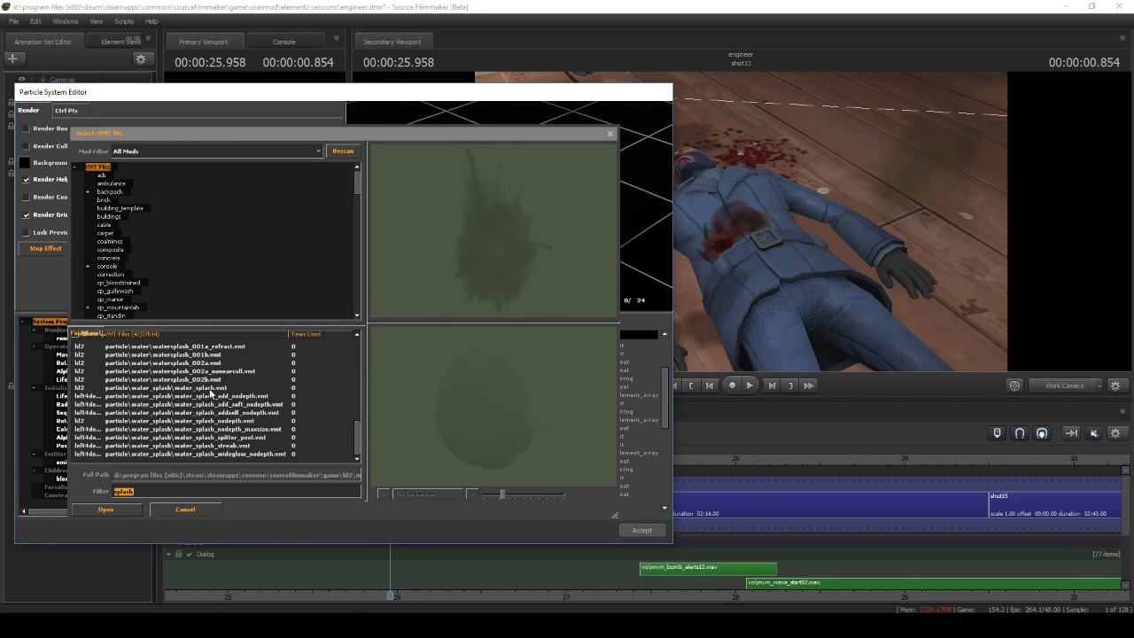
{"action": "left_click", "coordinate": [211, 388]}
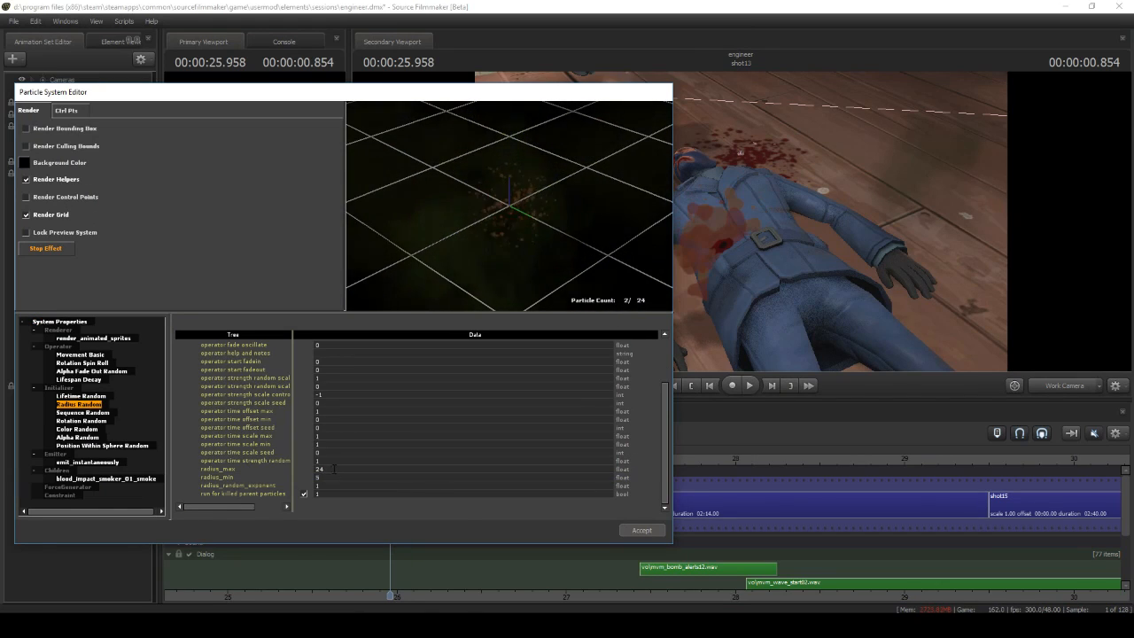
{"action": "type", "text": "6"}
{"action": "key", "text": "Return"}
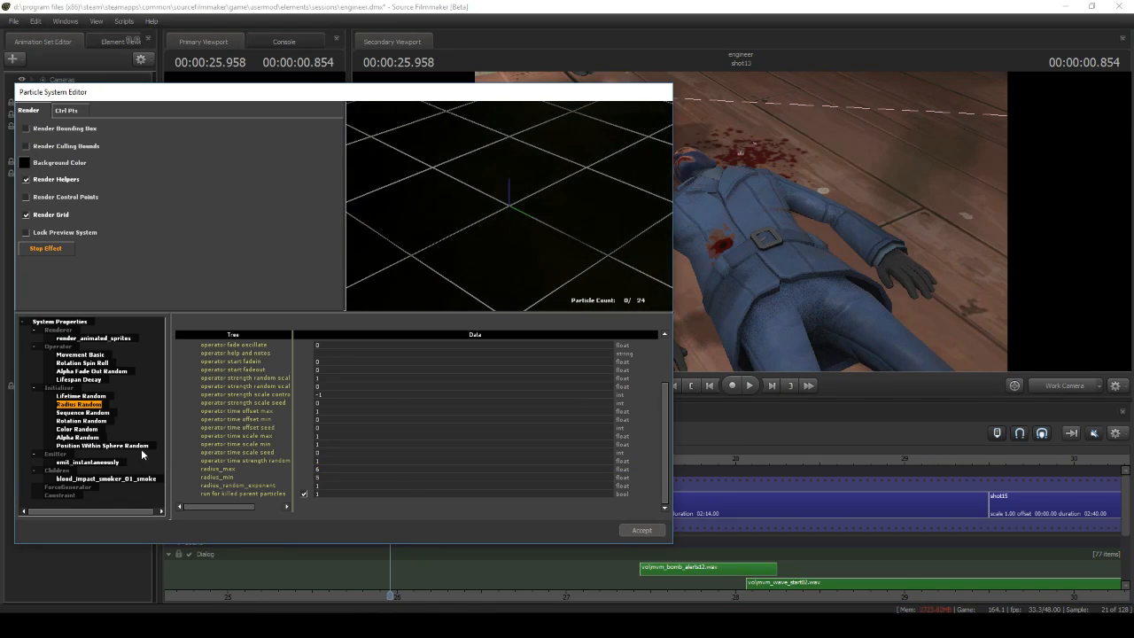
Recolour the blood_impact_smoker_01 spray red through its Color Random initializer
{"action": "left_click", "coordinate": [90, 430]}
{"action": "left_click", "coordinate": [322, 354]}
{"action": "left_click_drag", "start_coordinate": [384, 362], "coordinate": [384, 414]}
{"action": "left_click_drag", "start_coordinate": [311, 312], "coordinate": [450, 211]}
Remove Velocity Set from Control Point from the smoke child's definition and bring up its Radius Random radius limits
{"action": "right_click", "coordinate": [117, 454]}
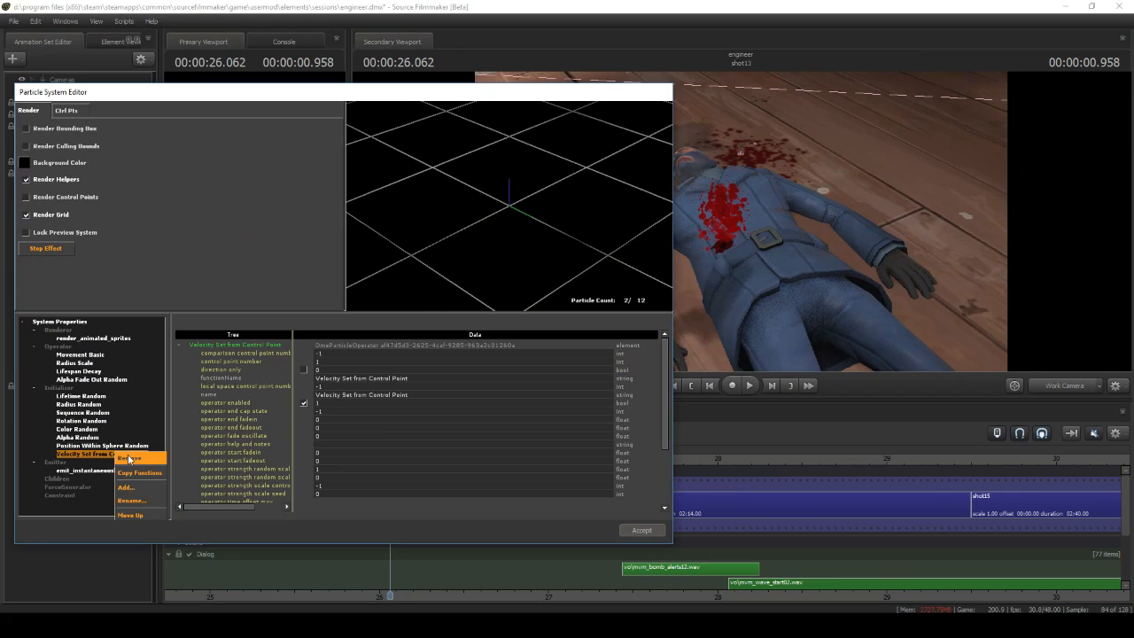
{"action": "left_click", "coordinate": [129, 458]}
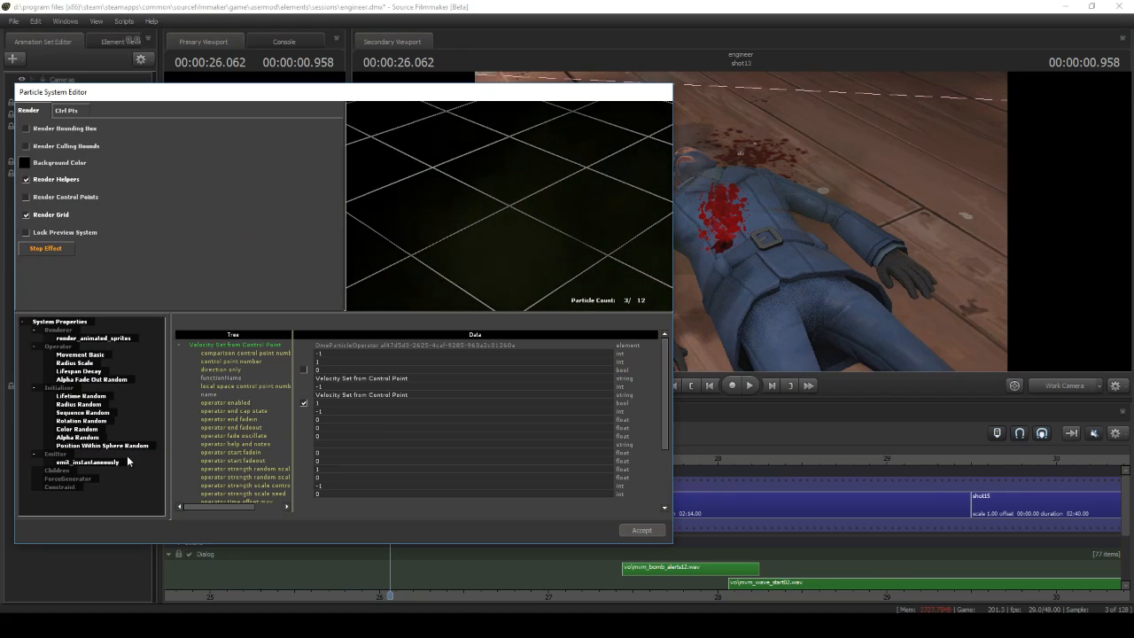
{"action": "left_click", "coordinate": [79, 404]}
{"action": "scroll", "coordinate": [340, 465], "scroll_direction": "down", "scroll_amount": 3}
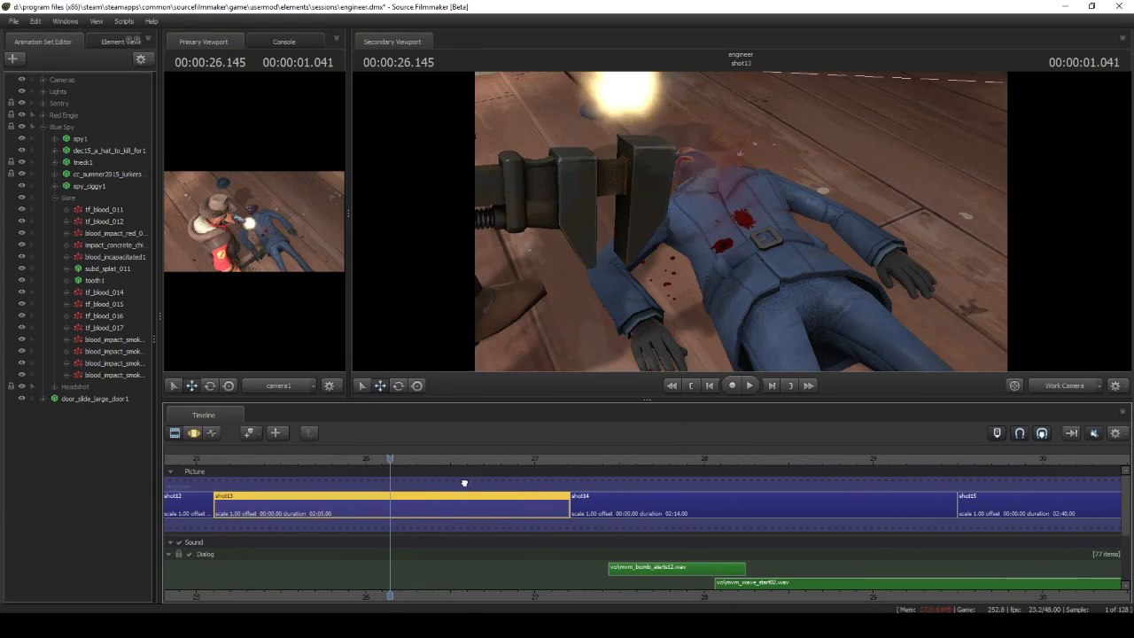
Play back and scrub through the customised blood burst on the spy's torso
{"action": "middle_click_drag", "start_coordinate": [464, 480], "coordinate": [275, 481]}
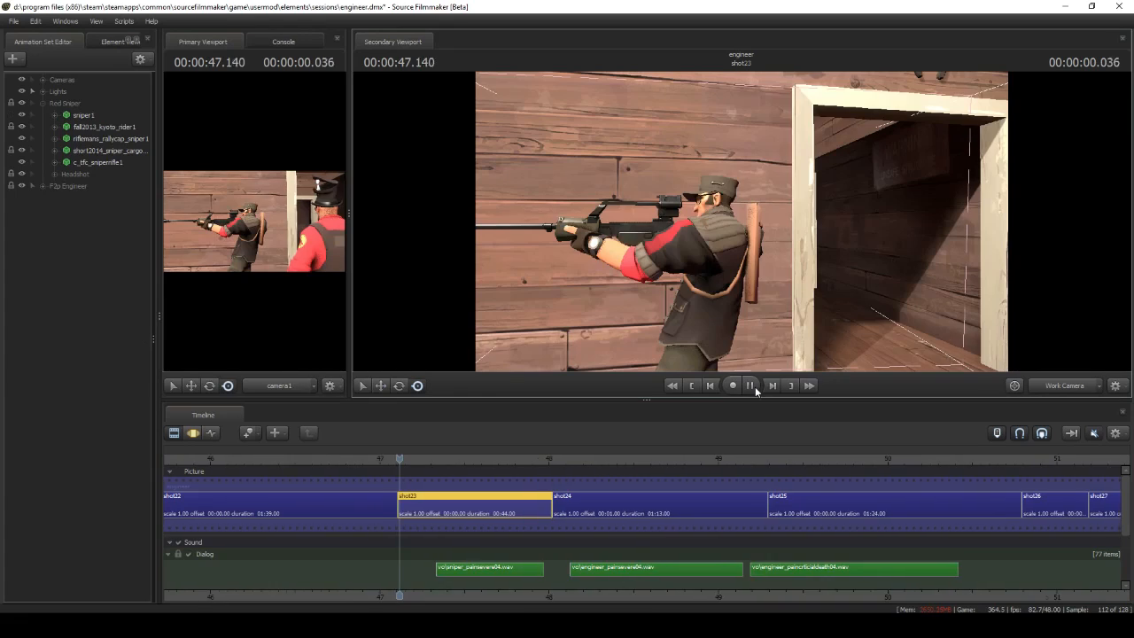
{"action": "left_click", "coordinate": [753, 387]}
{"action": "left_click_drag", "start_coordinate": [598, 481], "coordinate": [662, 482]}
{"action": "mouse_move", "coordinate": [661, 481]}
{"action": "middle_mouse_down"}
{"action": "mouse_move", "coordinate": [689, 479]}
{"action": "mouse_move", "coordinate": [671, 479]}
{"action": "middle_mouse_up"}
Expand the Red Sniper's Headshot group in shot23 and examine the headshot blood sprays from several angles
{"action": "key", "text": "w"}
{"action": "left_click_drag", "start_coordinate": [729, 225], "coordinate": [729, 225]}
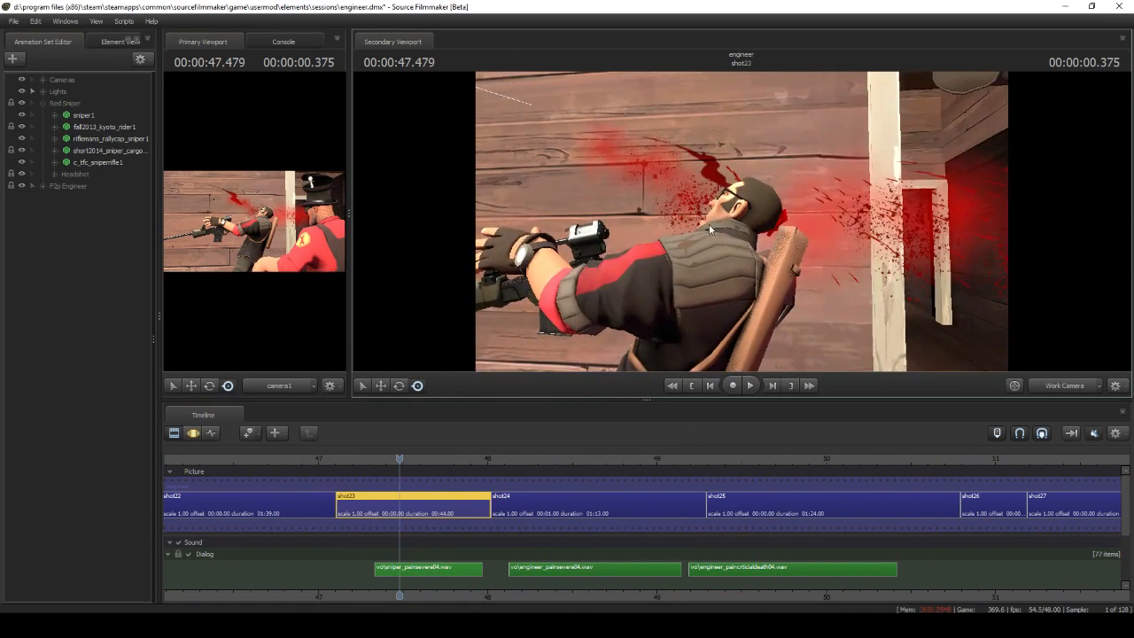
{"action": "left_click", "coordinate": [52, 176]}
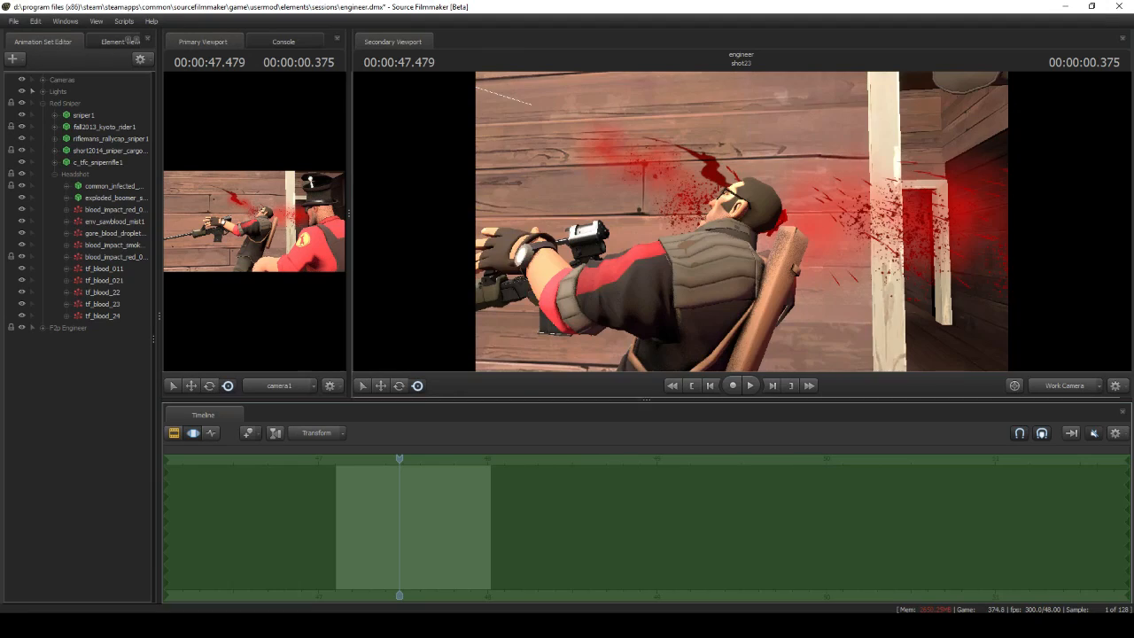
{"action": "key", "text": "d"}
{"action": "left_click_drag", "start_coordinate": [729, 225], "coordinate": [739, 225]}
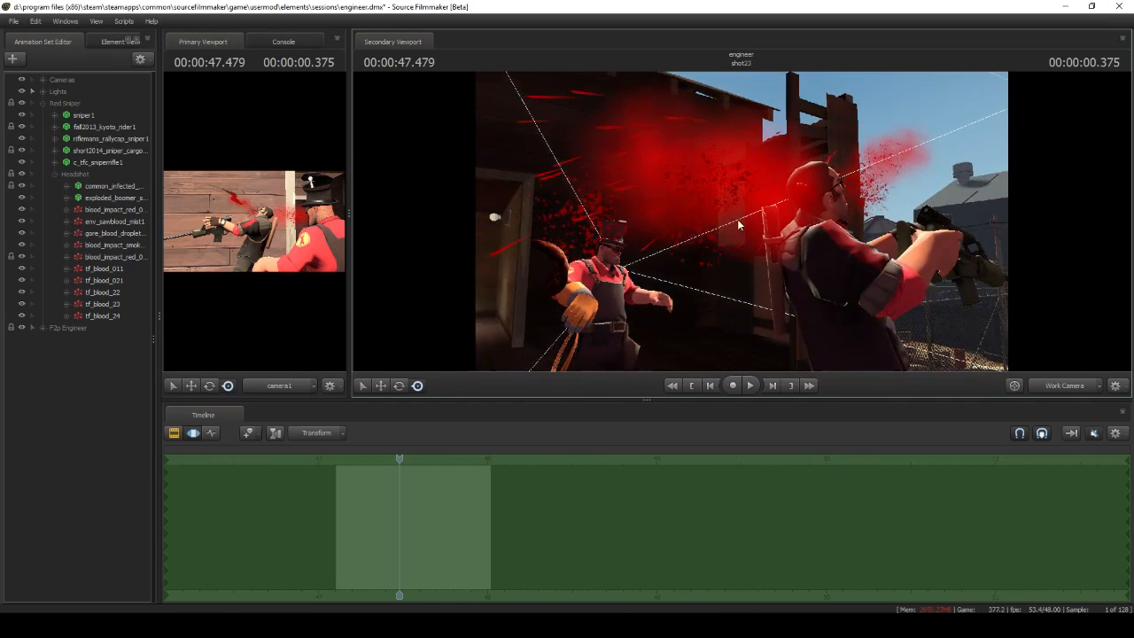
Examine the exploded_boomer and common_infected gib models in the Headshot group and play shot23 from its start
{"action": "left_click", "coordinate": [97, 200]}
{"action": "left_click_drag", "start_coordinate": [721, 286], "coordinate": [721, 287]}
{"action": "key", "text": "d"}
{"action": "left_click", "coordinate": [124, 186]}
{"action": "left_click_drag", "start_coordinate": [634, 255], "coordinate": [634, 255]}
{"action": "key", "text": "w"}
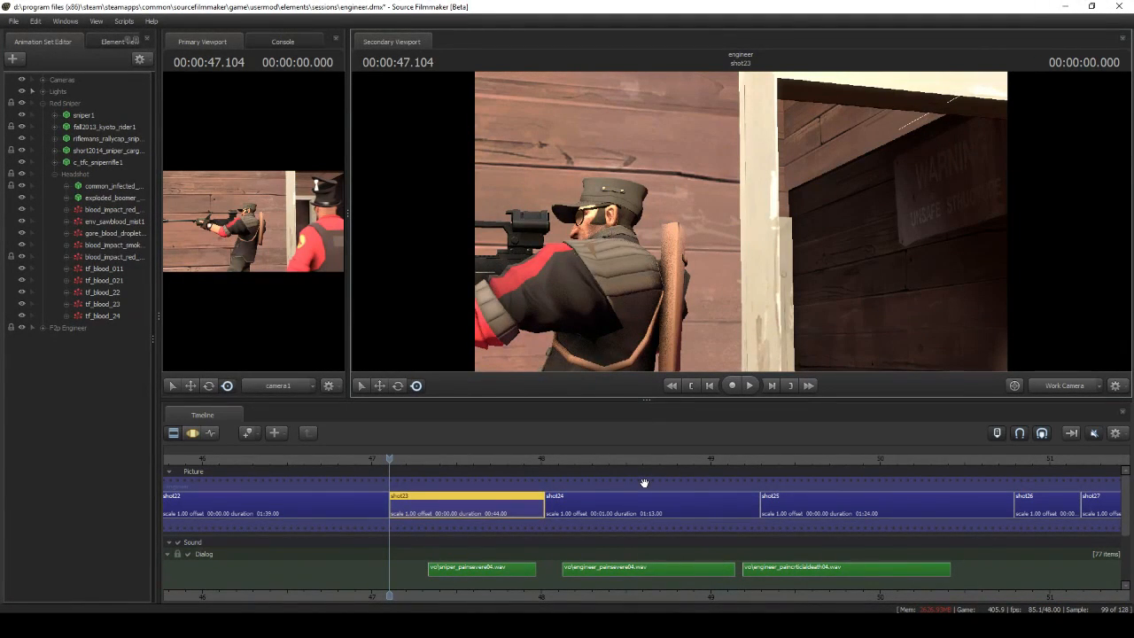
{"action": "key", "text": "space"}
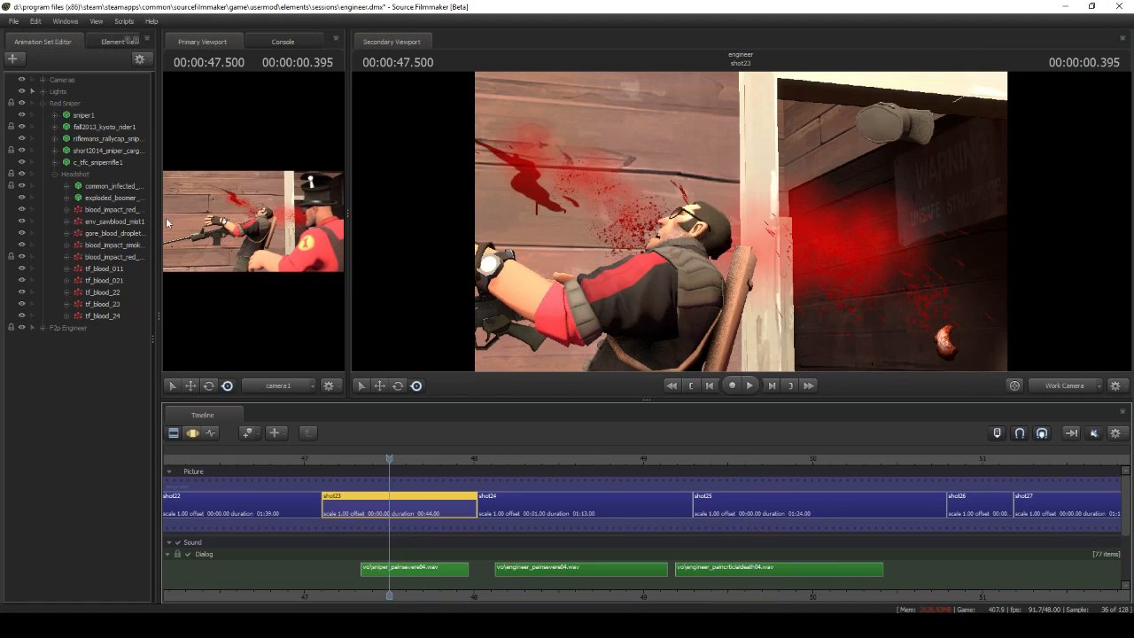
Open the blood_impact_red_01_droplets definition and examine its emitter and Position Within Sphere Random settings
{"action": "right_click", "coordinate": [114, 212]}
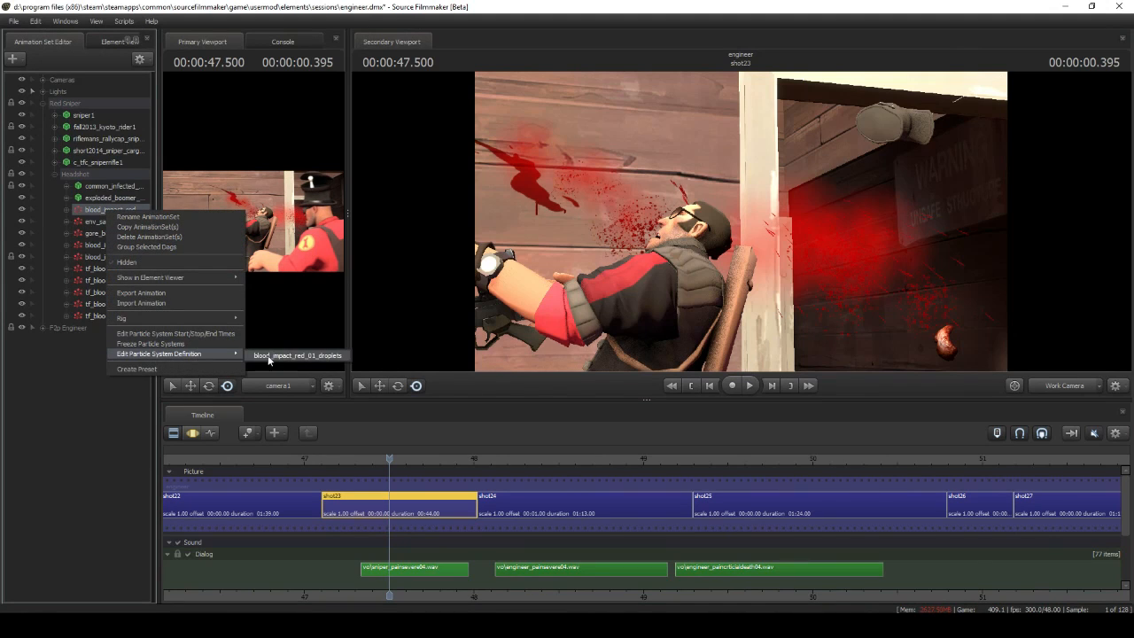
{"action": "left_click", "coordinate": [269, 356]}
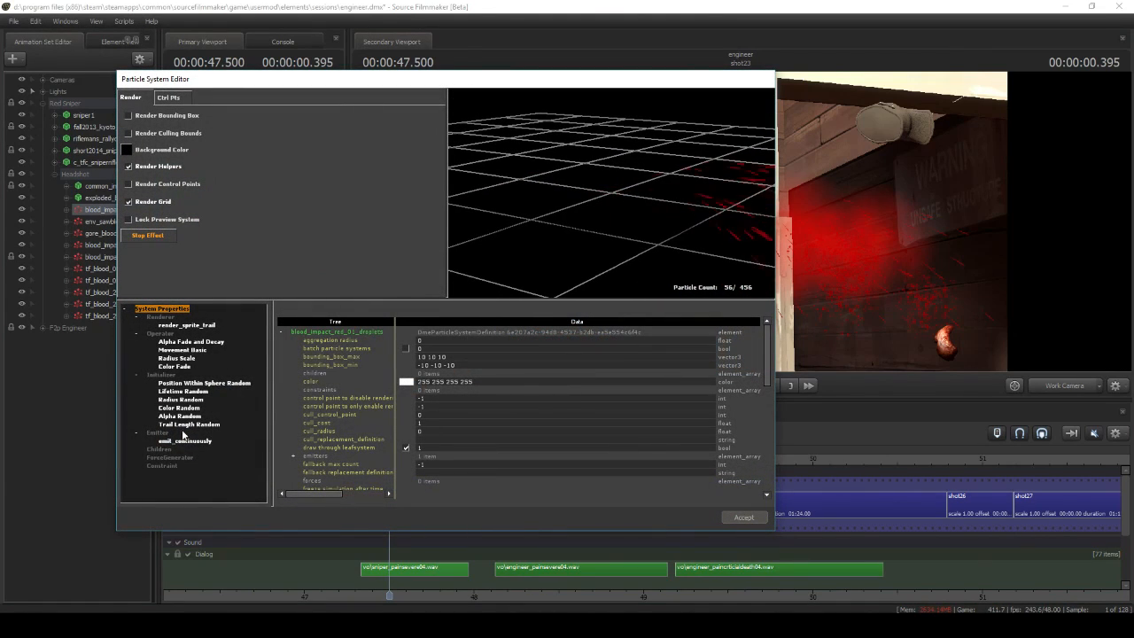
{"action": "left_click", "coordinate": [184, 440]}
{"action": "left_click", "coordinate": [210, 386]}
{"action": "scroll", "coordinate": [460, 411], "scroll_direction": "down", "scroll_amount": 5}
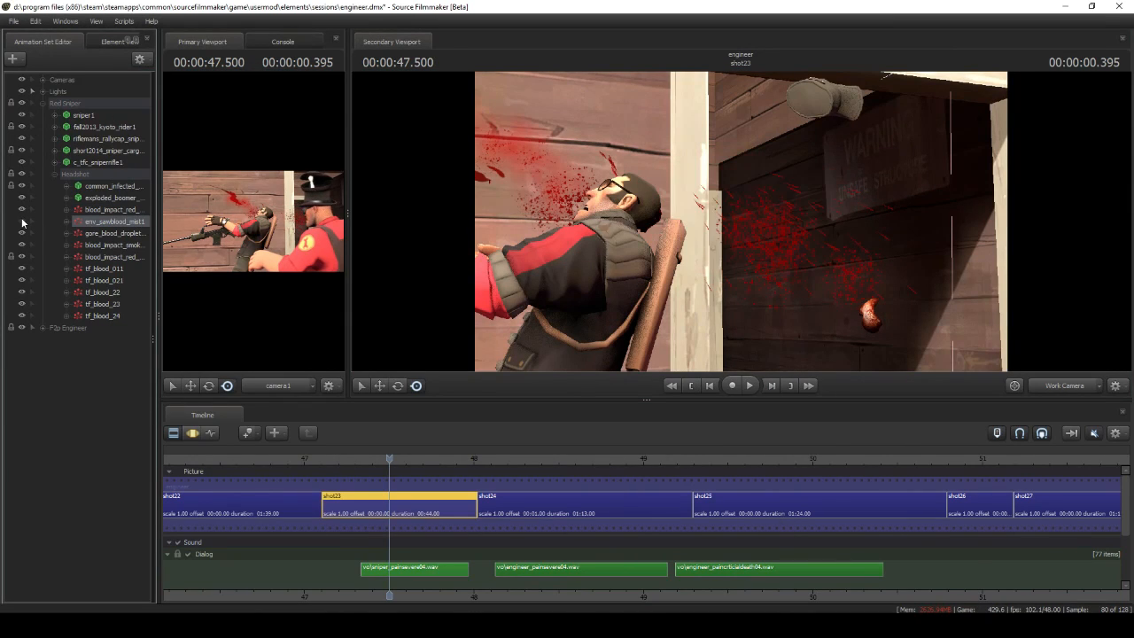
Open the env_sawblood_mist1 system's particle definition and inspect the mist in the preview
{"action": "right_click", "coordinate": [102, 223]}
{"action": "left_click", "coordinate": [270, 367]}
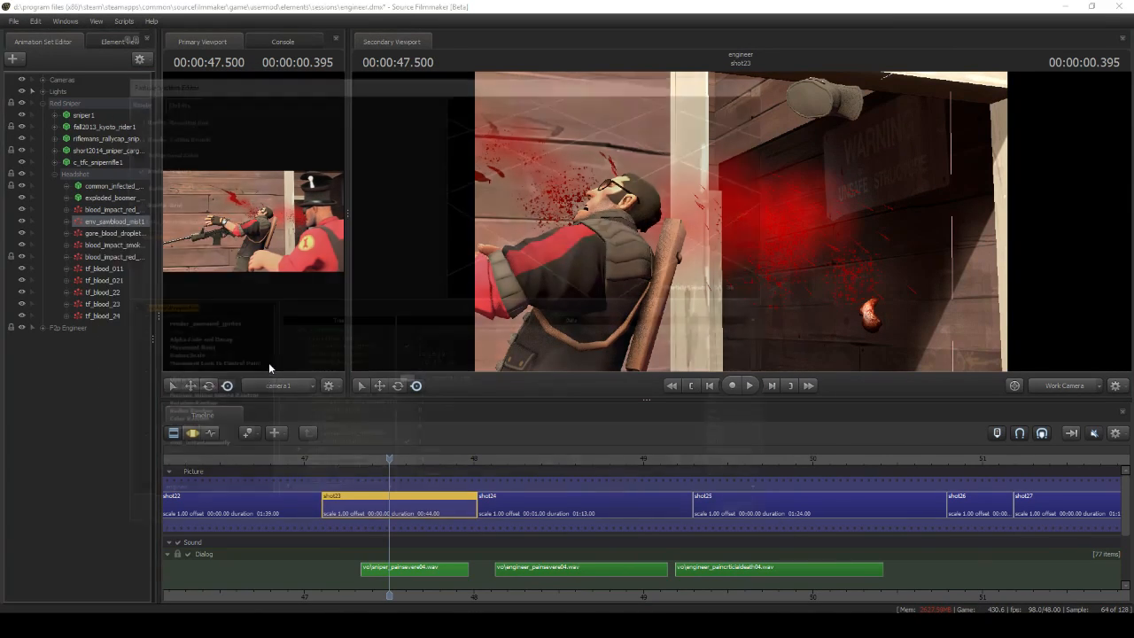
{"action": "left_click_drag", "start_coordinate": [577, 191], "coordinate": [645, 200]}
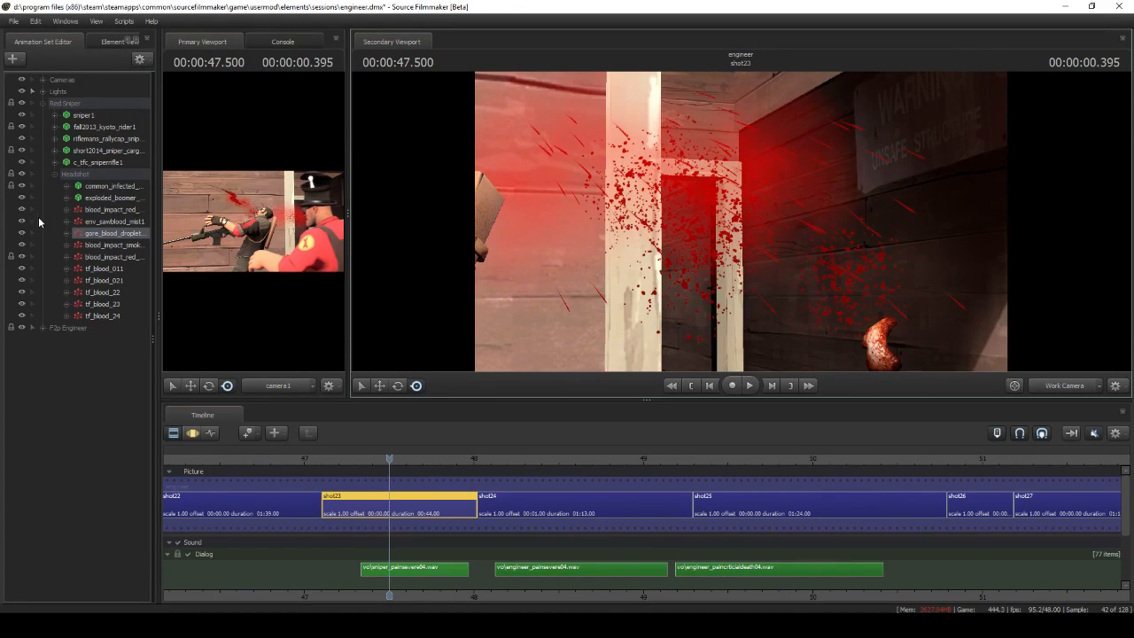
Toggle the gore_blood_droplets system's visibility, then open its gore_blood_droplets_short definition and inspect the preview
{"action": "left_click", "coordinate": [22, 233]}
{"action": "left_click", "coordinate": [23, 233]}
{"action": "right_click", "coordinate": [83, 237]}
{"action": "mouse_move", "coordinate": [179, 377]}
{"action": "left_click", "coordinate": [258, 380]}
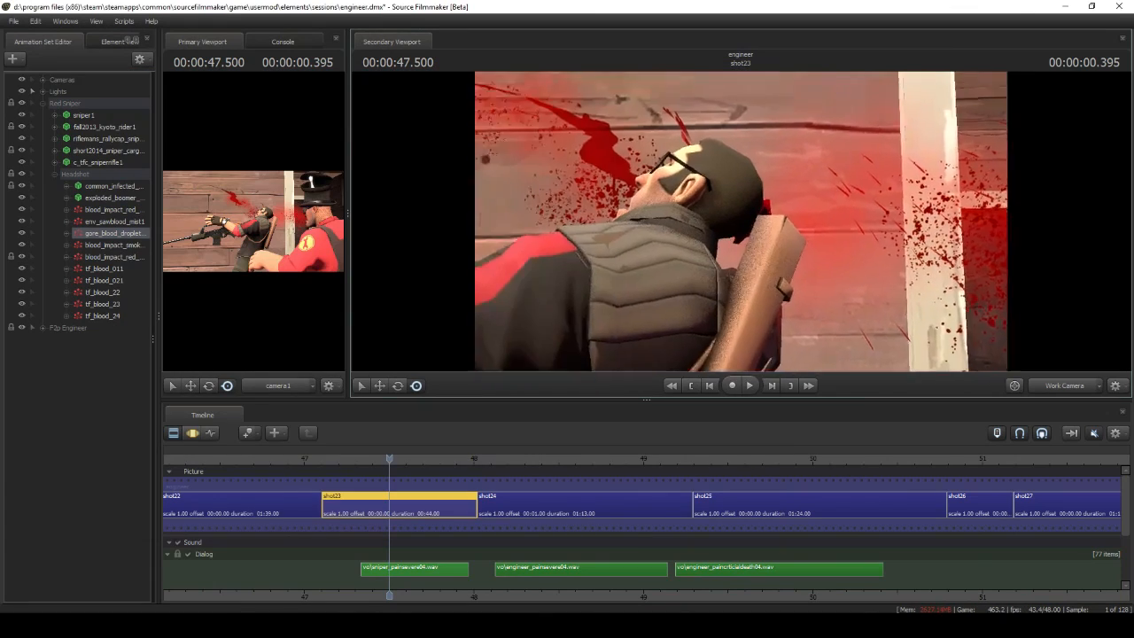
{"action": "mouse_move", "coordinate": [740, 221]}
{"action": "left_mouse_down"}
{"action": "mouse_move", "coordinate": [727, 213]}
{"action": "mouse_move", "coordinate": [753, 212]}
{"action": "mouse_move", "coordinate": [771, 194]}
{"action": "mouse_move", "coordinate": [740, 226]}
{"action": "left_mouse_up"}
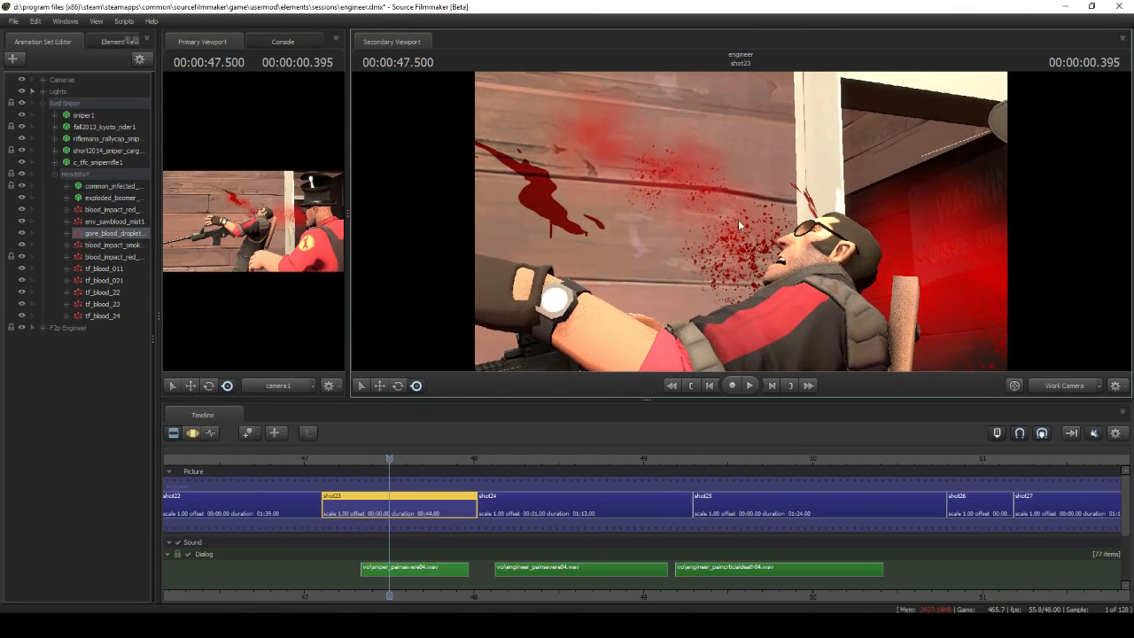
Open the blood_impact_smoker_01 definition of the sniper's headshot smoke effect for examination
{"action": "right_click", "coordinate": [110, 251]}
{"action": "mouse_move", "coordinate": [218, 391]}
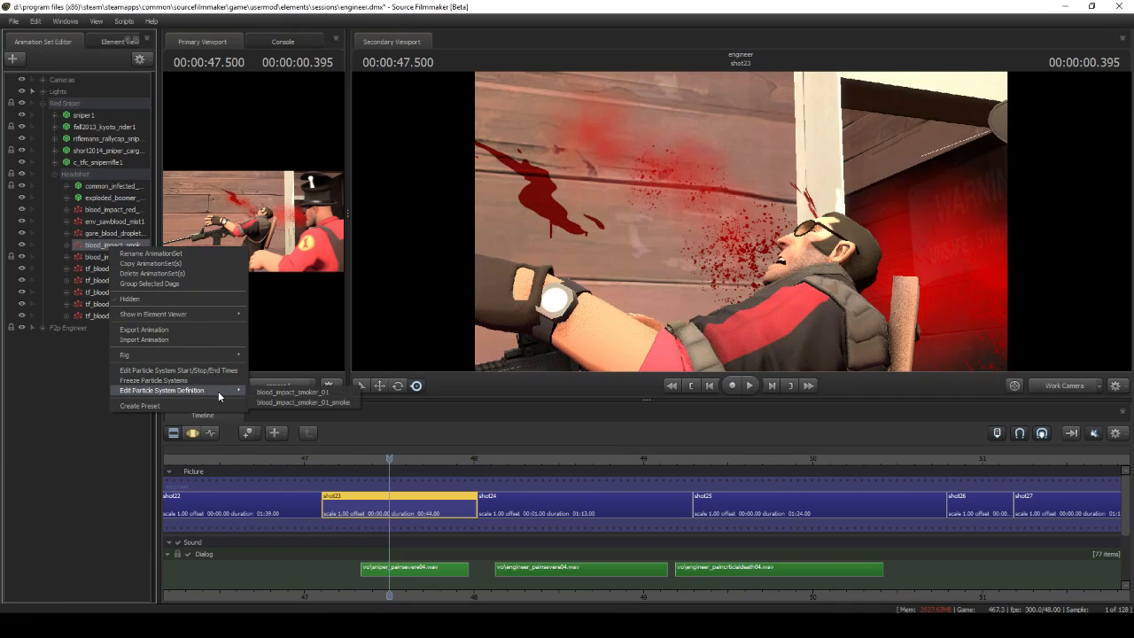
{"action": "left_click", "coordinate": [270, 394]}
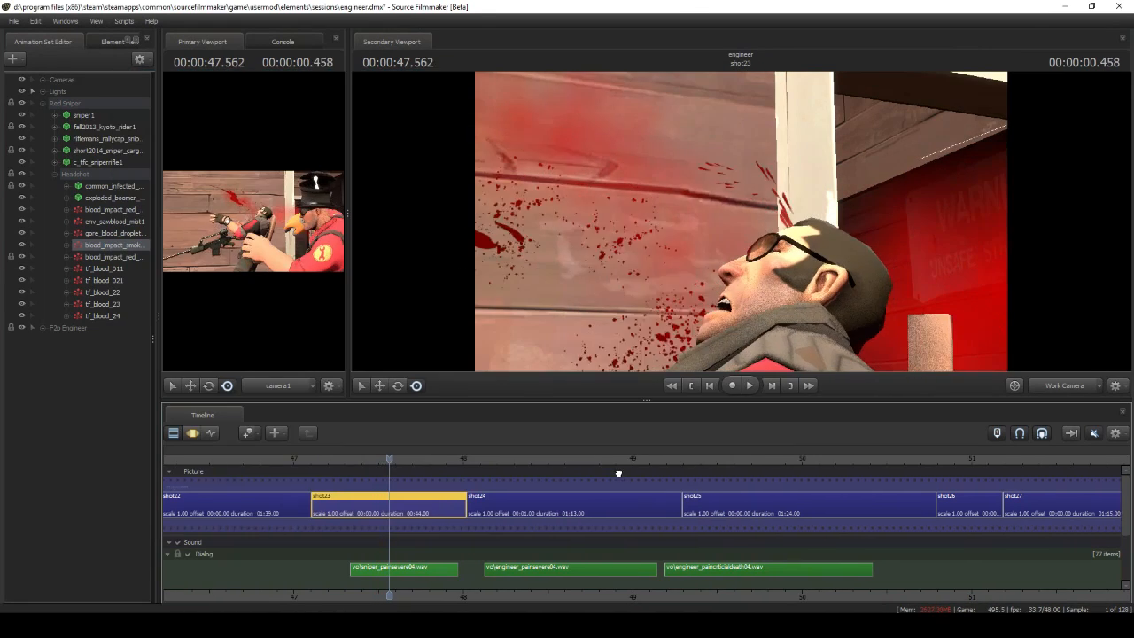
Inspect the second blood_impact_red system's particle definition, and play shot23 from its start to view the tf_blood_011 wall splatter
{"action": "left_click_drag", "start_coordinate": [619, 472], "coordinate": [592, 474]}
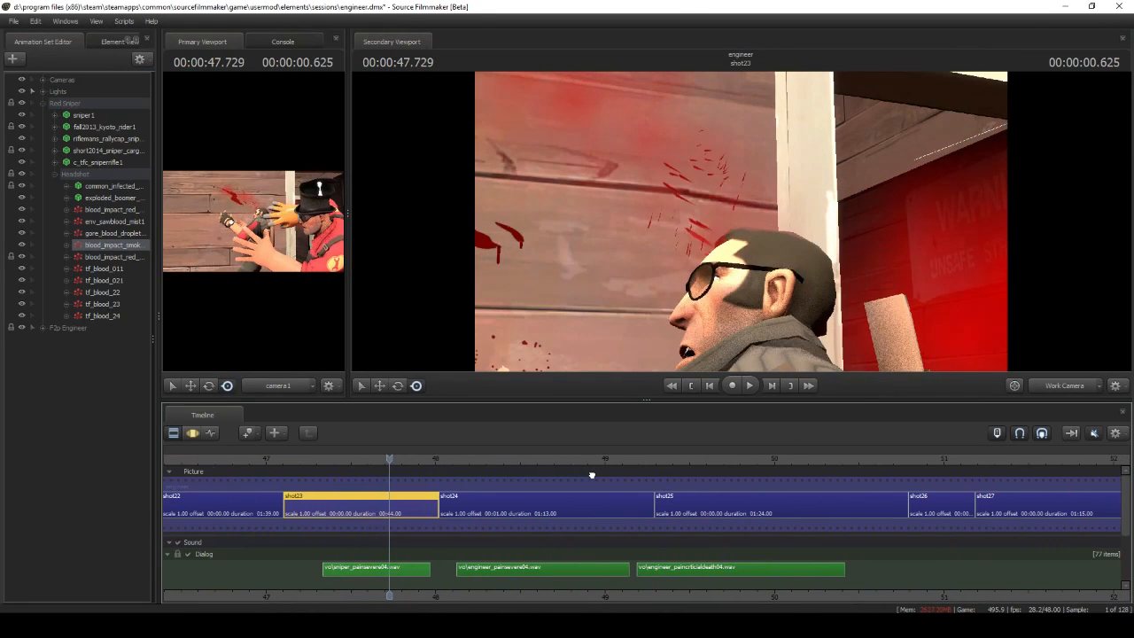
{"action": "right_click", "coordinate": [116, 258]}
{"action": "left_click", "coordinate": [294, 412]}
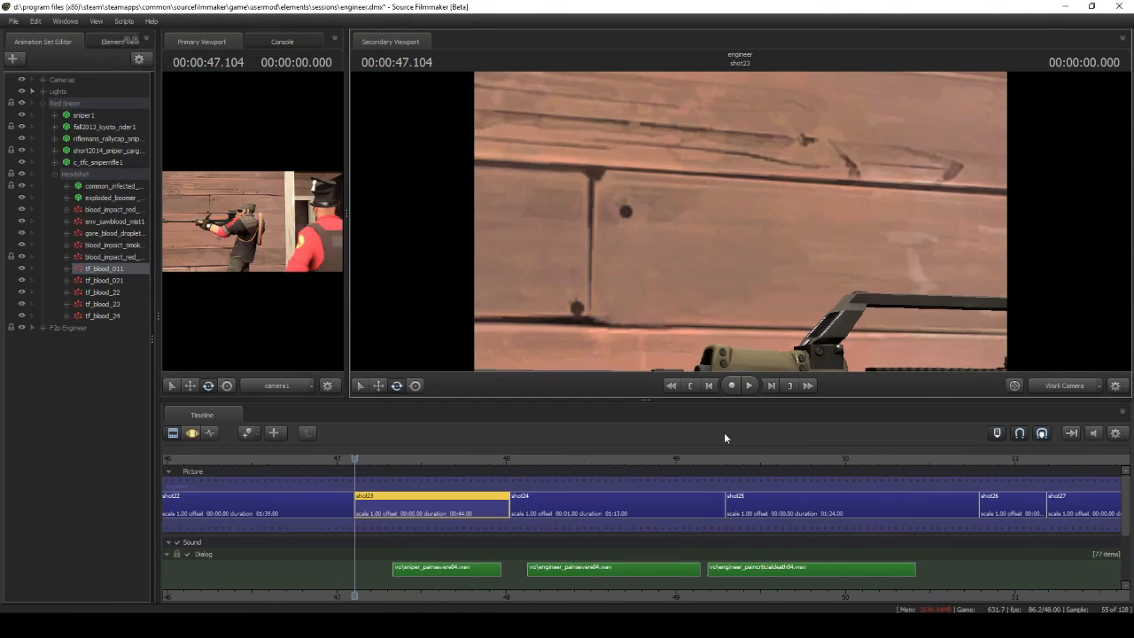
{"action": "left_click", "coordinate": [749, 385]}
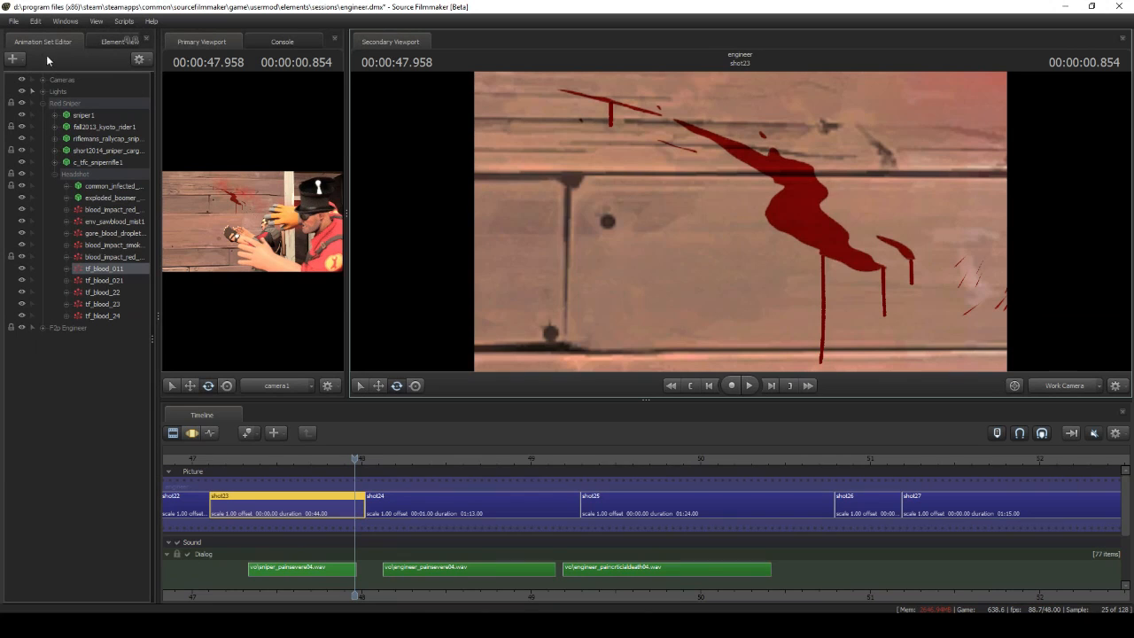
Choose the blood_decal.pcf definition file as the source for a new particle system
{"action": "left_click", "coordinate": [14, 58]}
{"action": "left_click", "coordinate": [78, 108]}
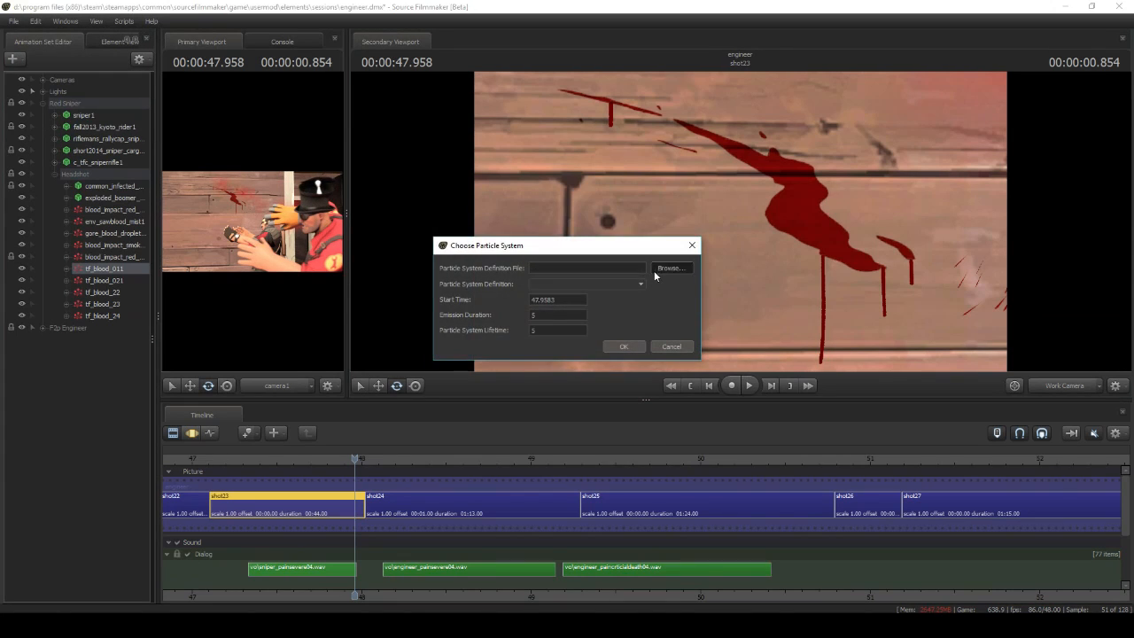
{"action": "left_click", "coordinate": [665, 267]}
{"action": "left_click", "coordinate": [409, 171]}
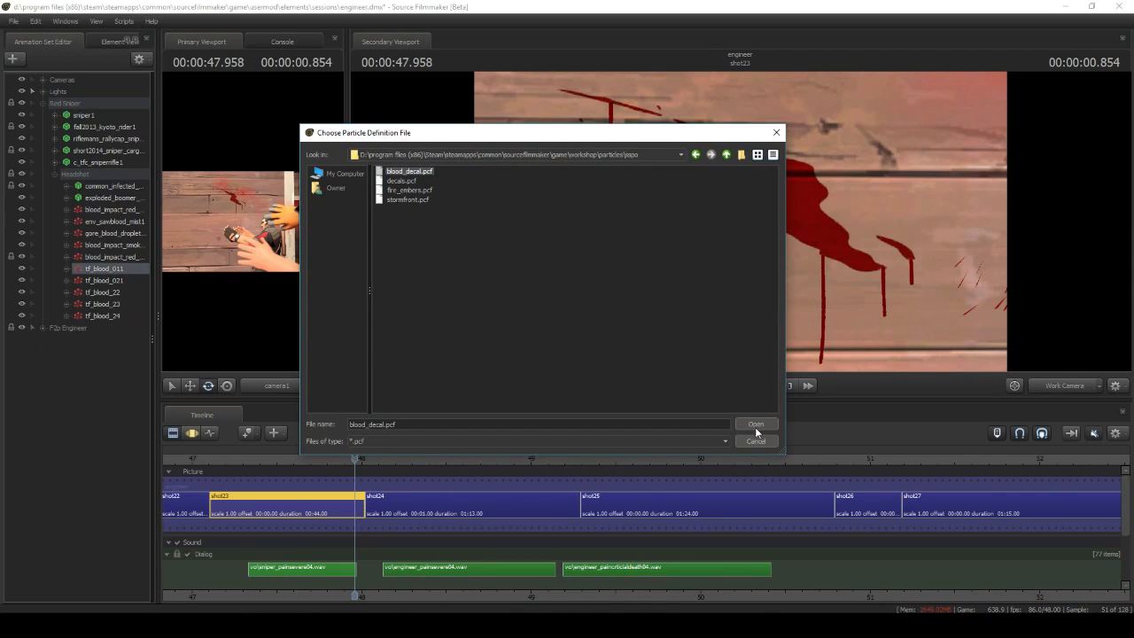
Open tf_blood_011's particle definition, set its material to decals\blood - spray 4.vmt, and inspect the Movement Lock to Control Point operator
{"action": "right_click", "coordinate": [111, 271]}
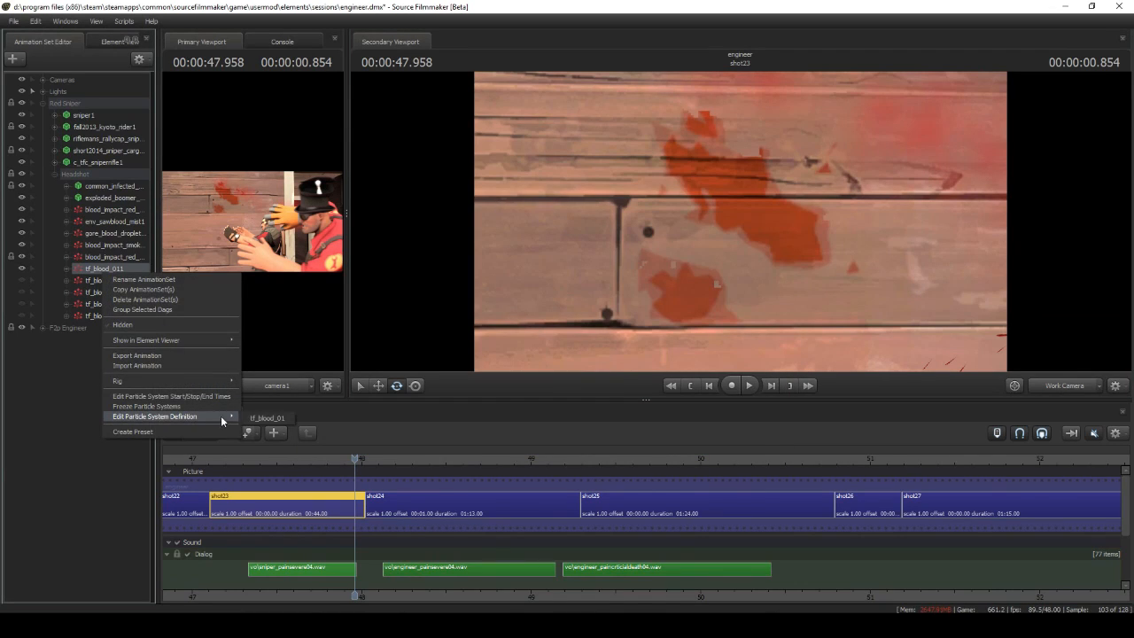
{"action": "left_click", "coordinate": [223, 420]}
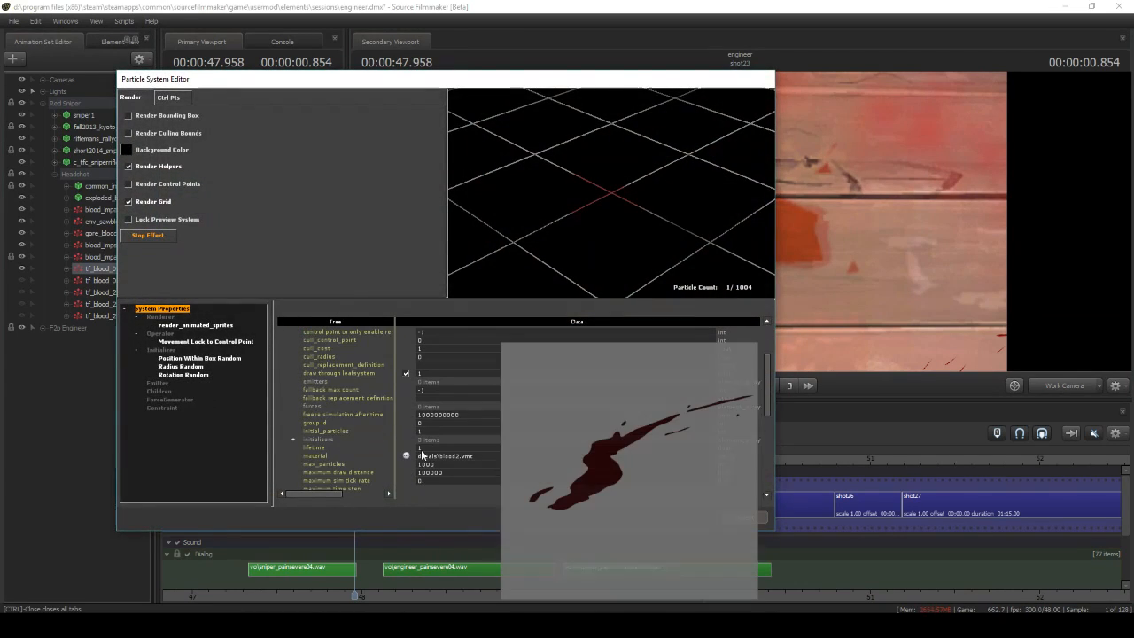
{"action": "left_click", "coordinate": [407, 455]}
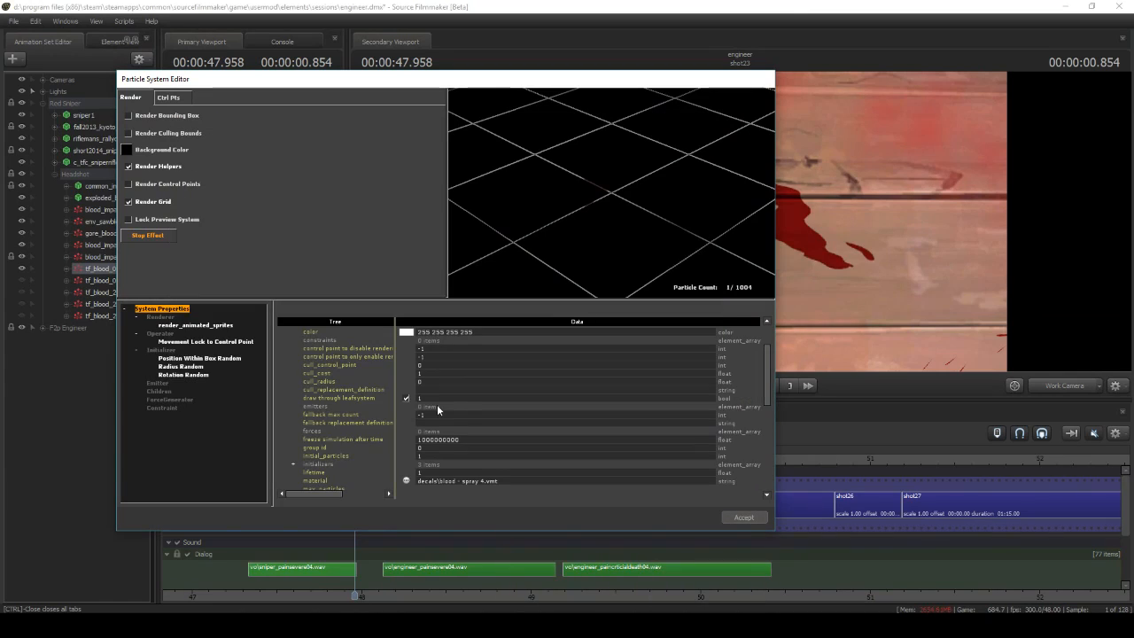
{"action": "left_click", "coordinate": [174, 342]}
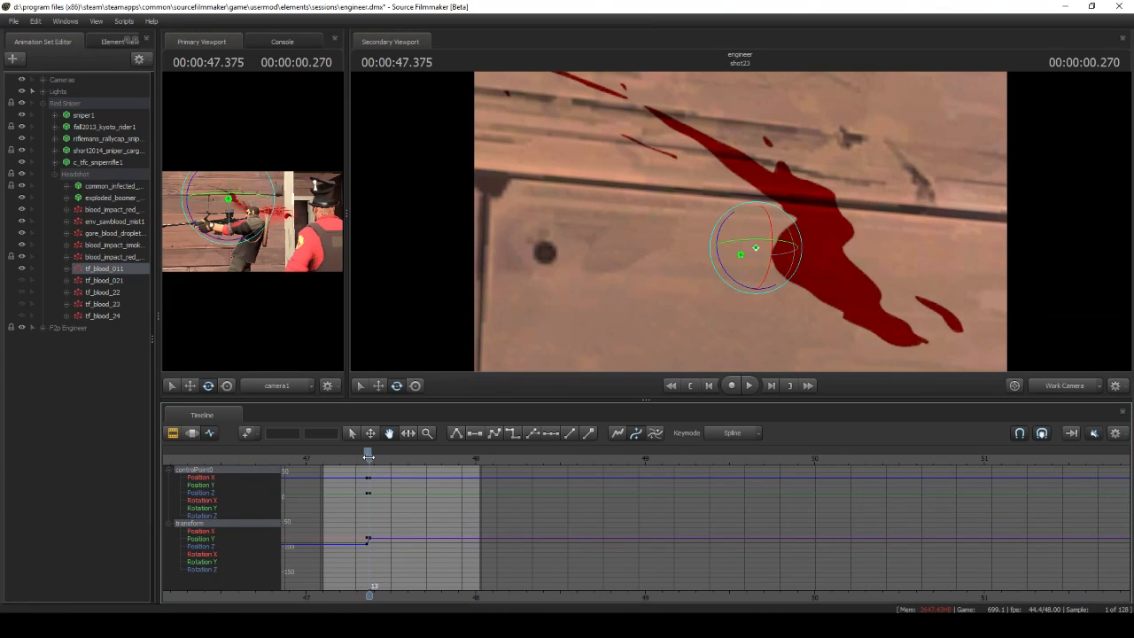
{"action": "left_click_drag", "start_coordinate": [368, 456], "coordinate": [369, 456]}
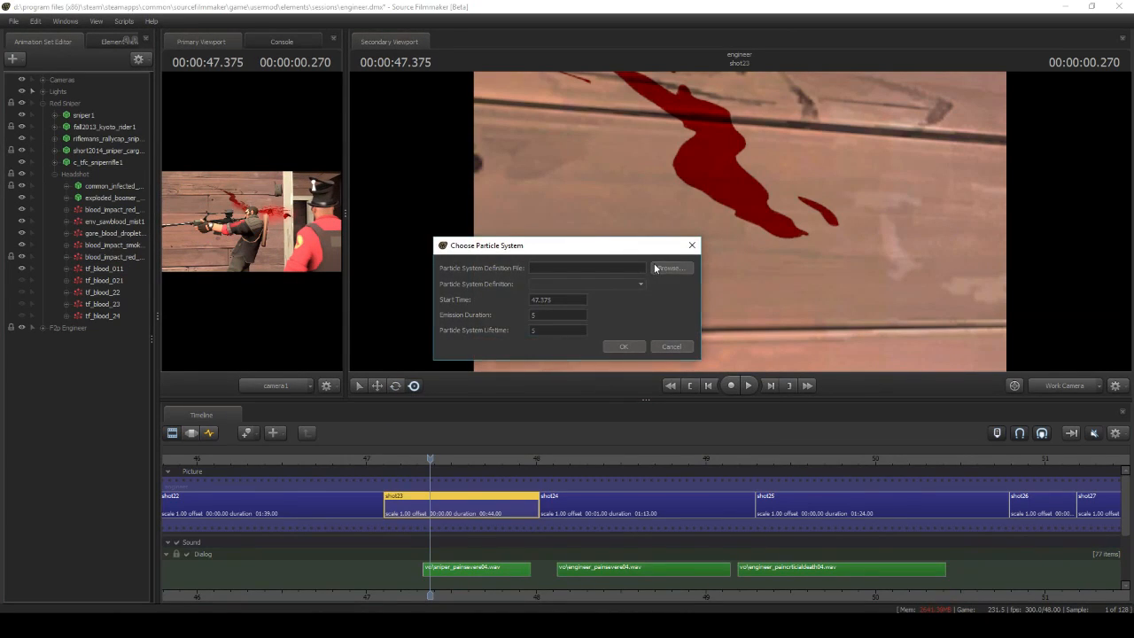
Add a tf_blood1 particle system from blood_decal.pcf and set its material to particle\bleedout_01.vmt
{"action": "left_click", "coordinate": [670, 267]}
{"action": "left_click", "coordinate": [755, 423]}
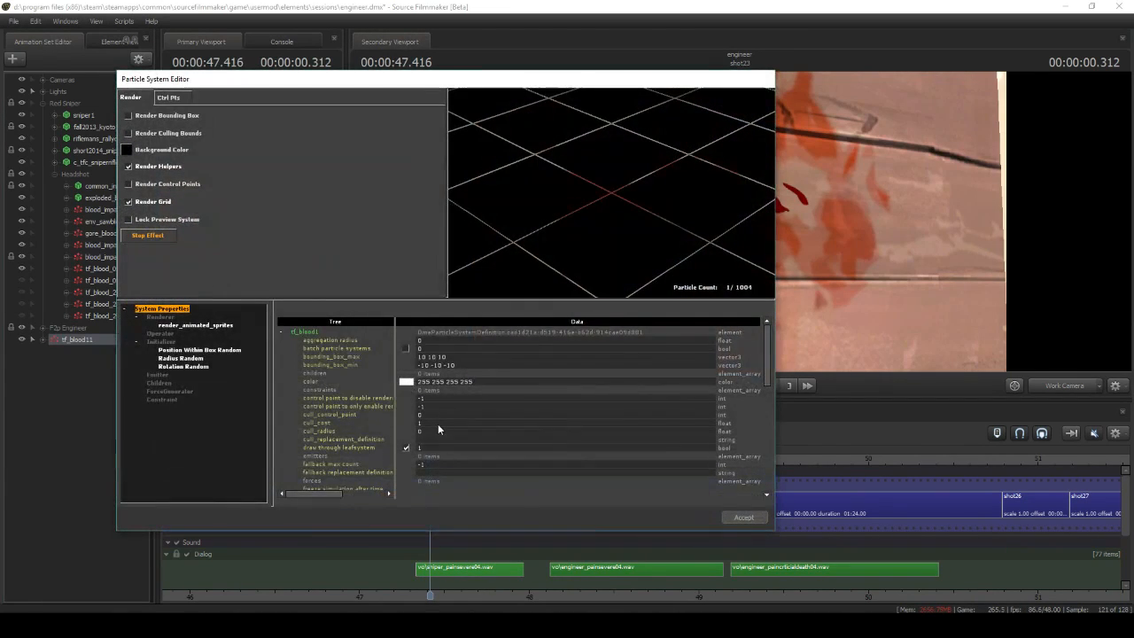
{"action": "scroll", "coordinate": [437, 423], "scroll_direction": "down", "scroll_amount": 4}
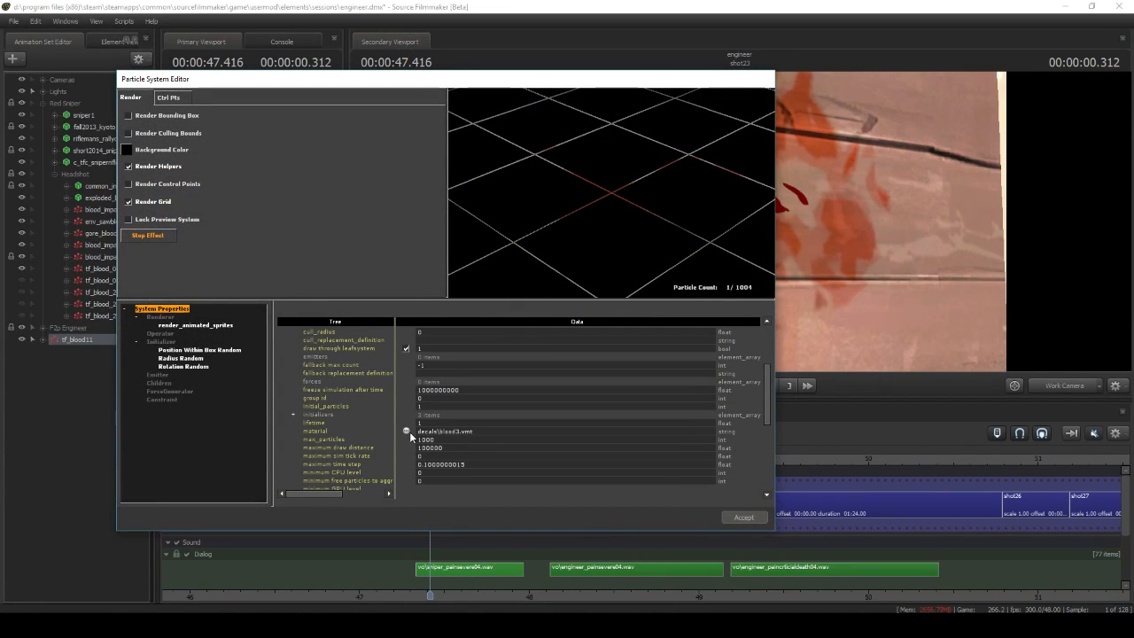
{"action": "left_click", "coordinate": [406, 431]}
{"action": "type", "text": "bleedout"}
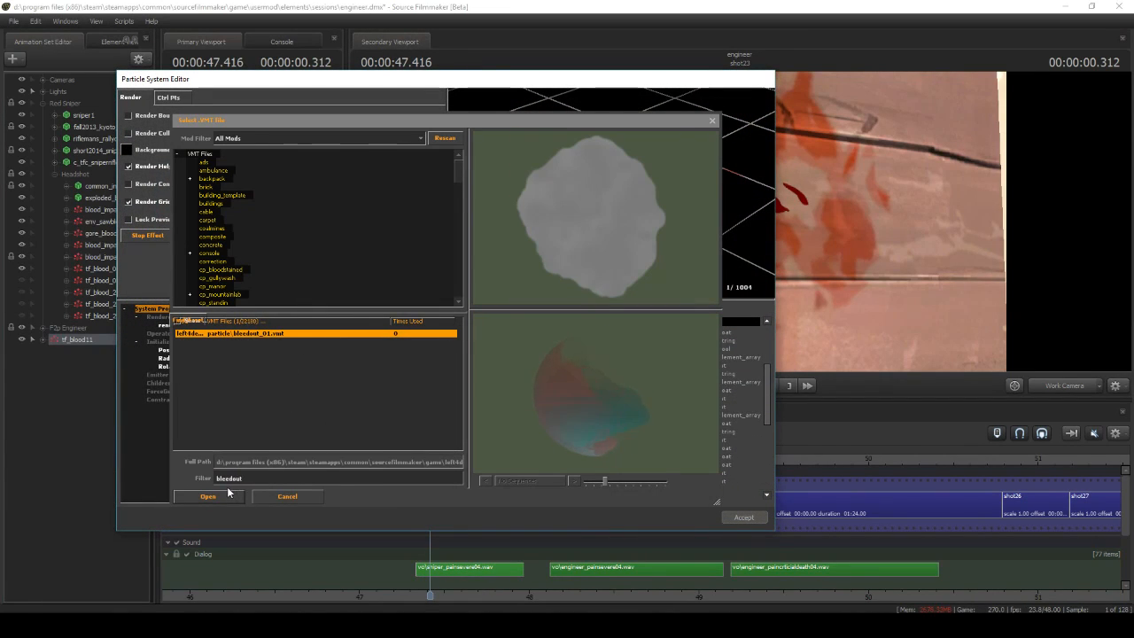
{"action": "left_click", "coordinate": [227, 491]}
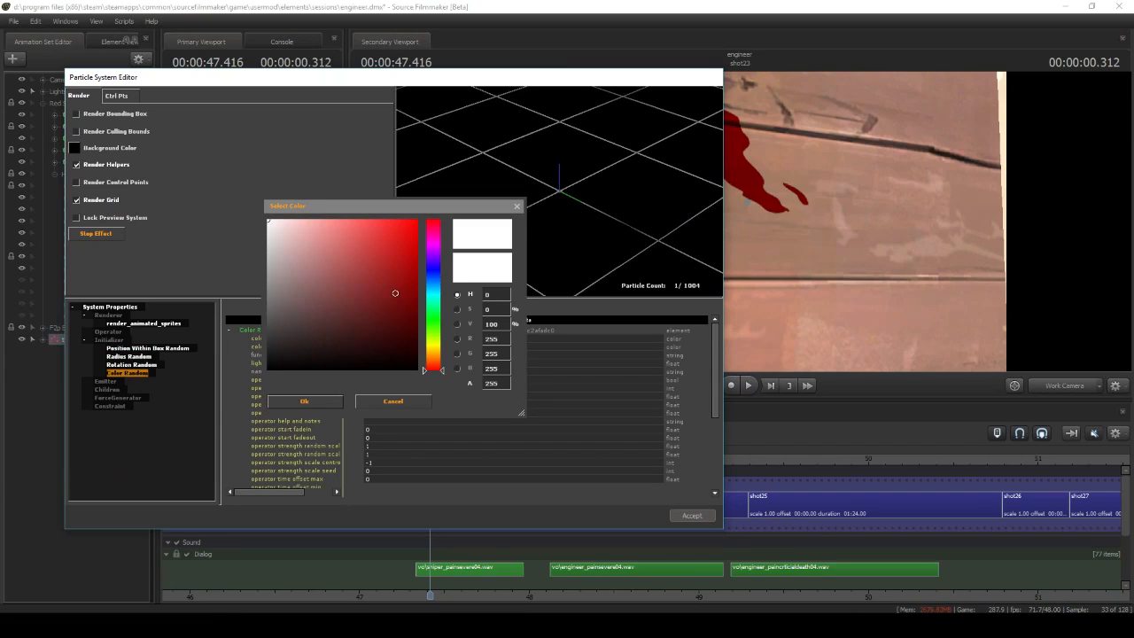
Set the Color Random initializer's colors to 167 0 0 255 and 173 0 0 255, and add an emit_continuously emitter
{"action": "left_click", "coordinate": [304, 402]}
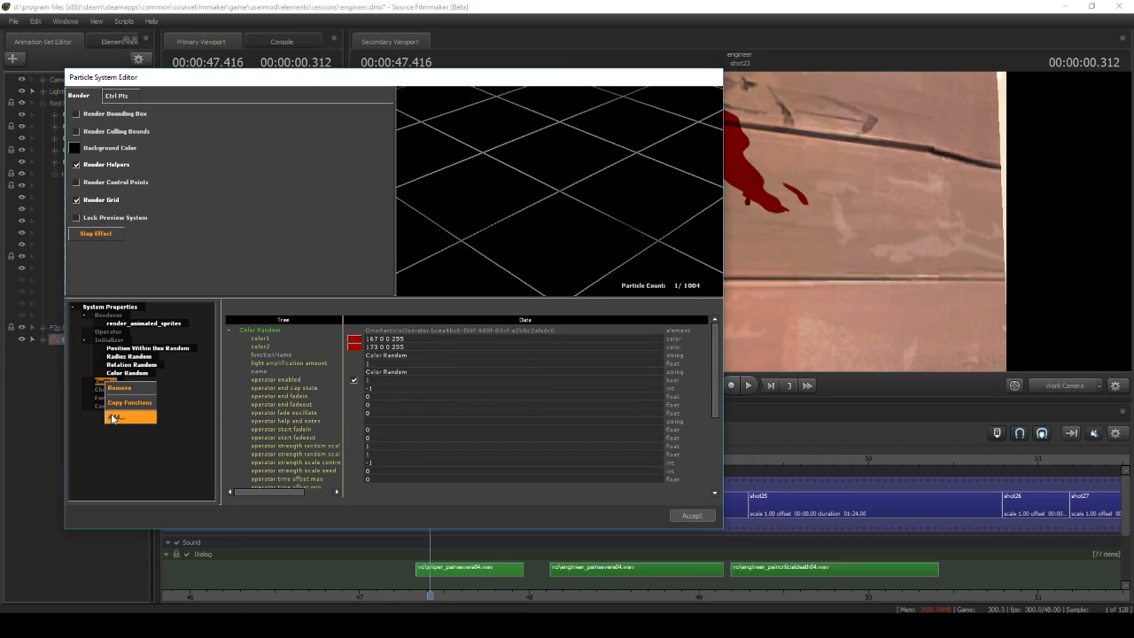
{"action": "left_click", "coordinate": [114, 418]}
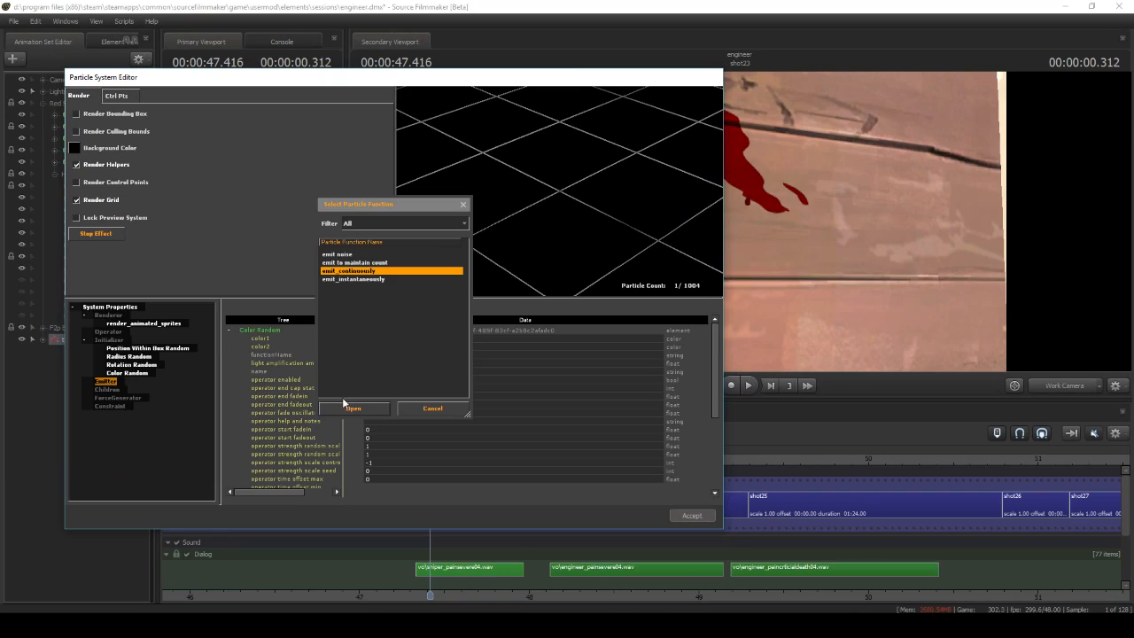
{"action": "key", "text": "Return"}
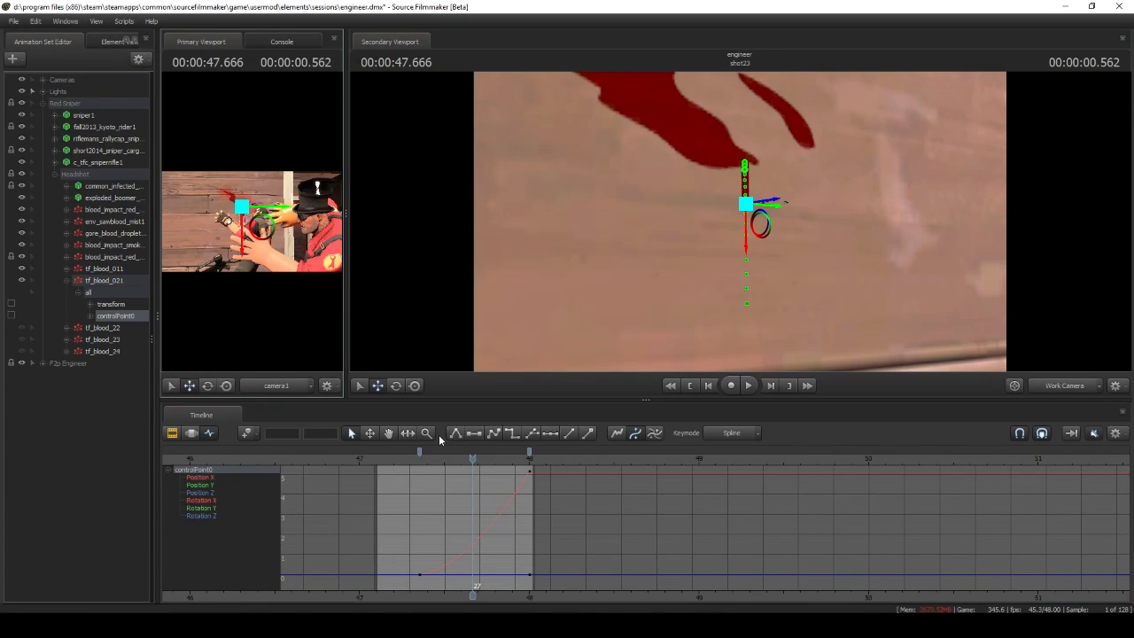
Scrub through shot23 to examine the controlPoint0 animation of the tf_blood_021 and tf_blood_22 blood drips
{"action": "left_click_drag", "start_coordinate": [472, 457], "coordinate": [522, 458]}
{"action": "left_click", "coordinate": [67, 292]}
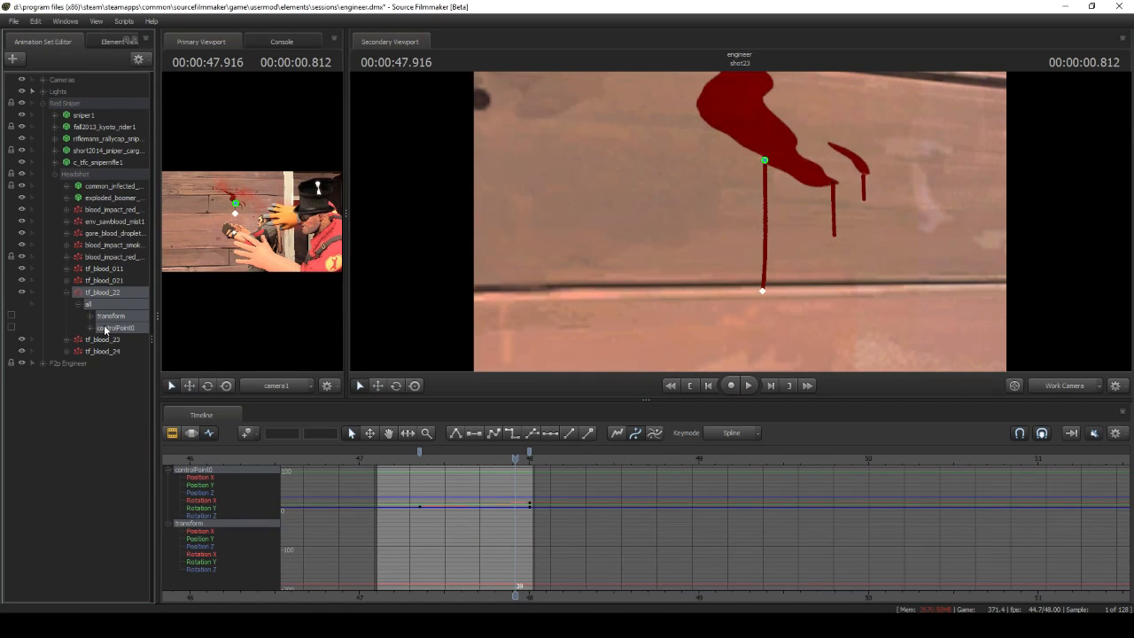
{"action": "left_click", "coordinate": [106, 328]}
{"action": "mouse_move", "coordinate": [514, 459]}
{"action": "left_mouse_down"}
{"action": "mouse_move", "coordinate": [426, 459]}
{"action": "mouse_move", "coordinate": [519, 459]}
{"action": "left_mouse_up"}
{"action": "left_click", "coordinate": [189, 386]}
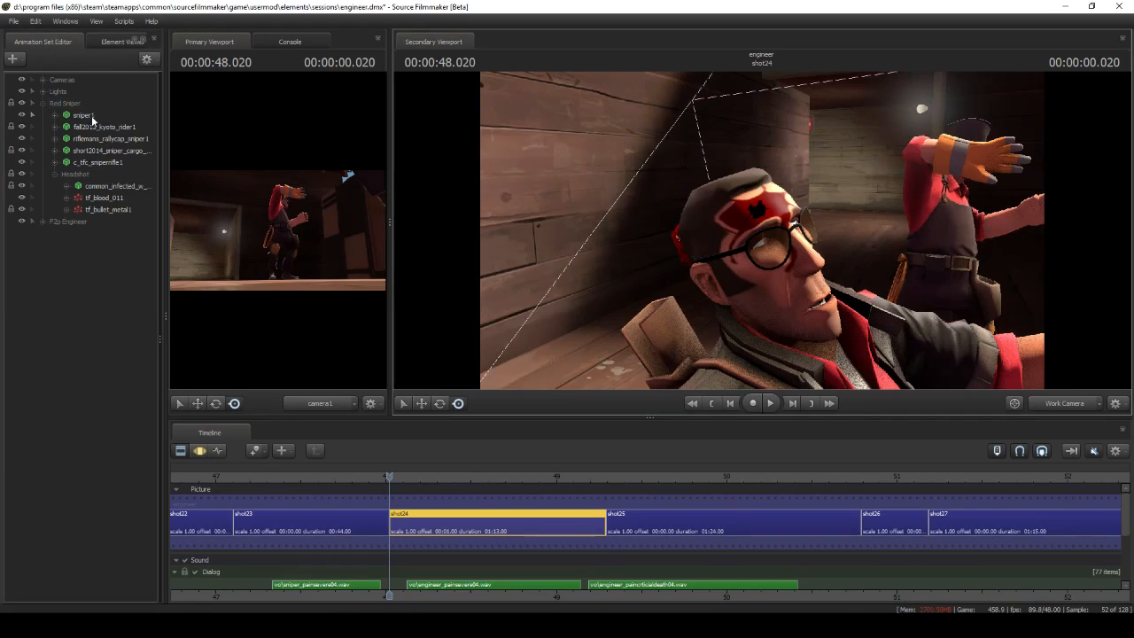
Inspect the sniper1 model's elements down to the sniper_head_red material's $basetexture, $stretch and $compress textures
{"action": "right_click", "coordinate": [92, 116]}
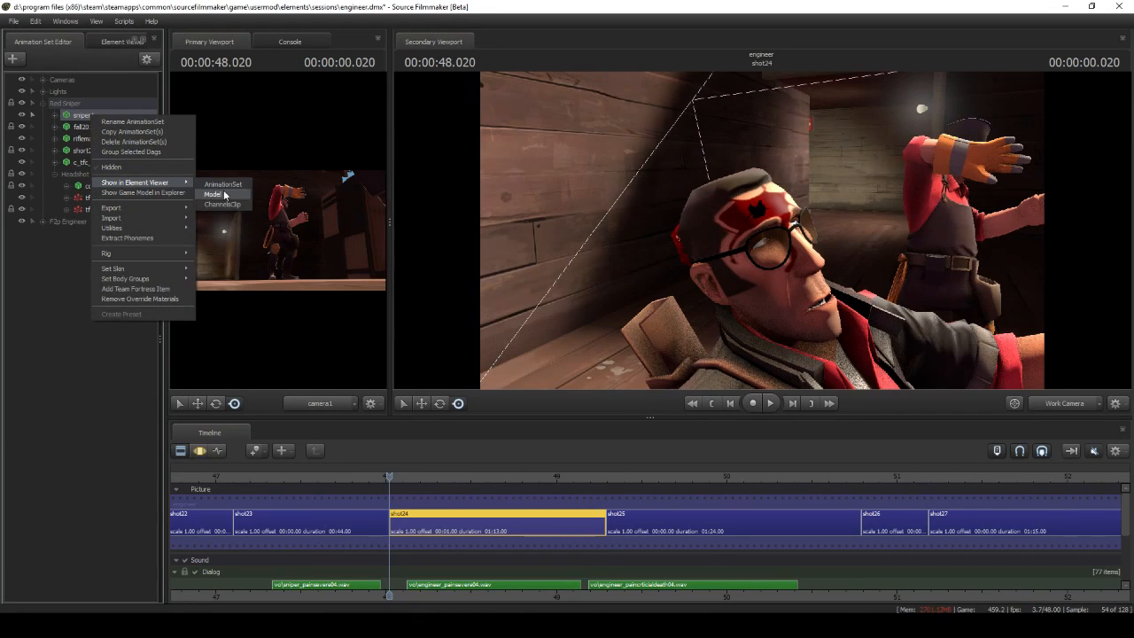
{"action": "left_click", "coordinate": [213, 194]}
{"action": "left_click", "coordinate": [33, 325]}
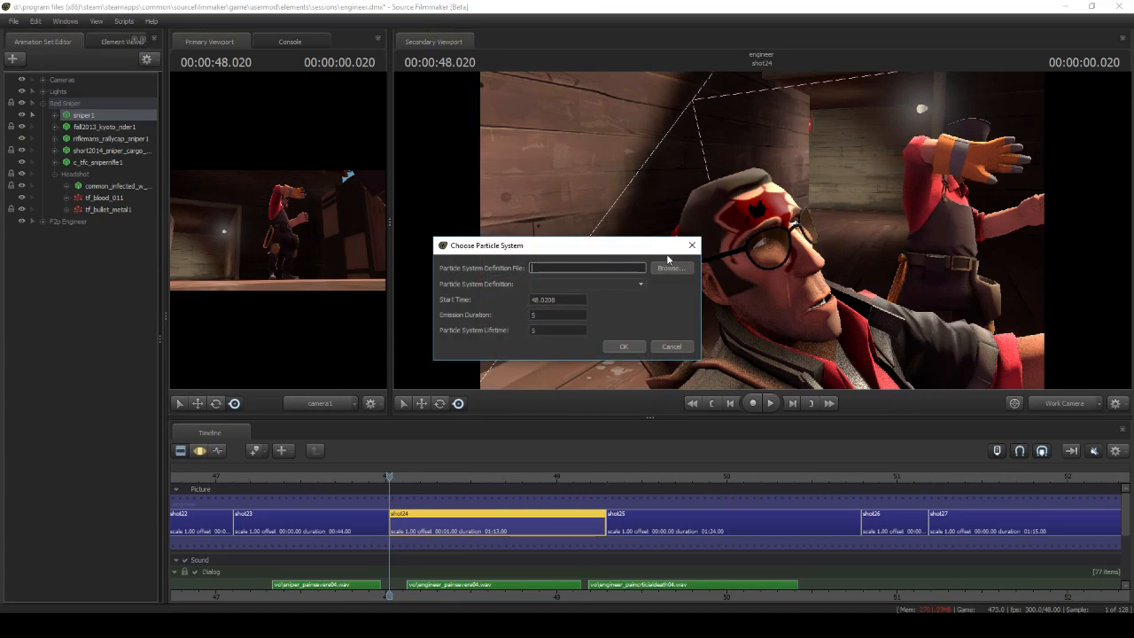
Load decals.pcf for a new particle system and look up the tf_bullet_metal definition
{"action": "left_click", "coordinate": [671, 268]}
{"action": "left_click", "coordinate": [403, 187]}
{"action": "left_click", "coordinate": [751, 420]}
{"action": "left_click", "coordinate": [592, 285]}
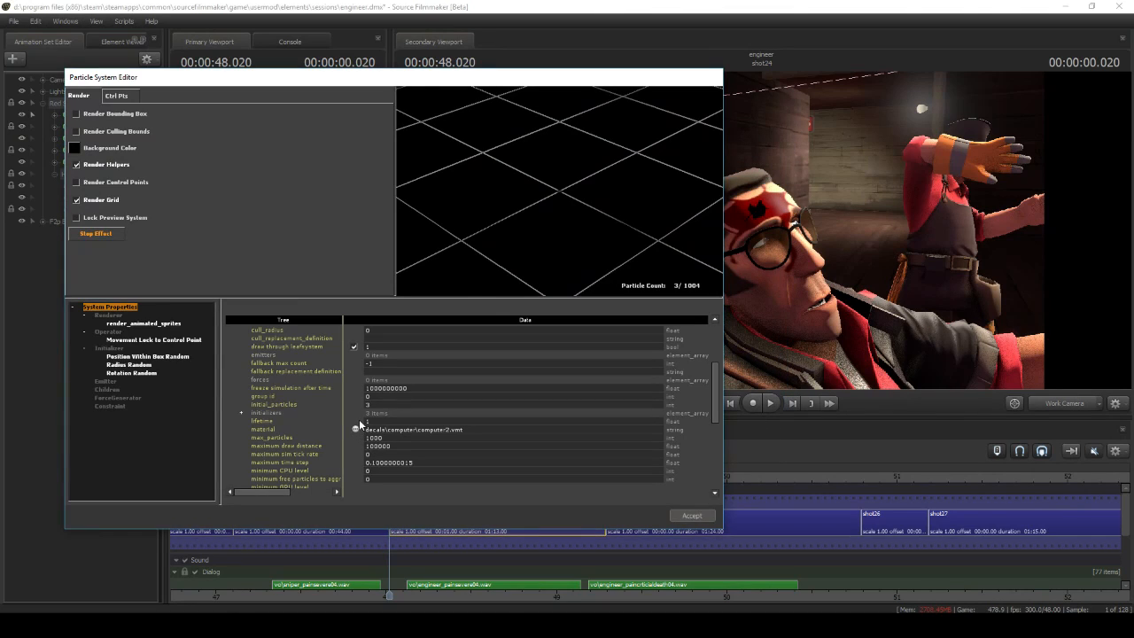
Preview decals\computer\computer2.vmt as the bullet hole's material and inspect its Movement Lock to Control Point operator
{"action": "left_click", "coordinate": [357, 425]}
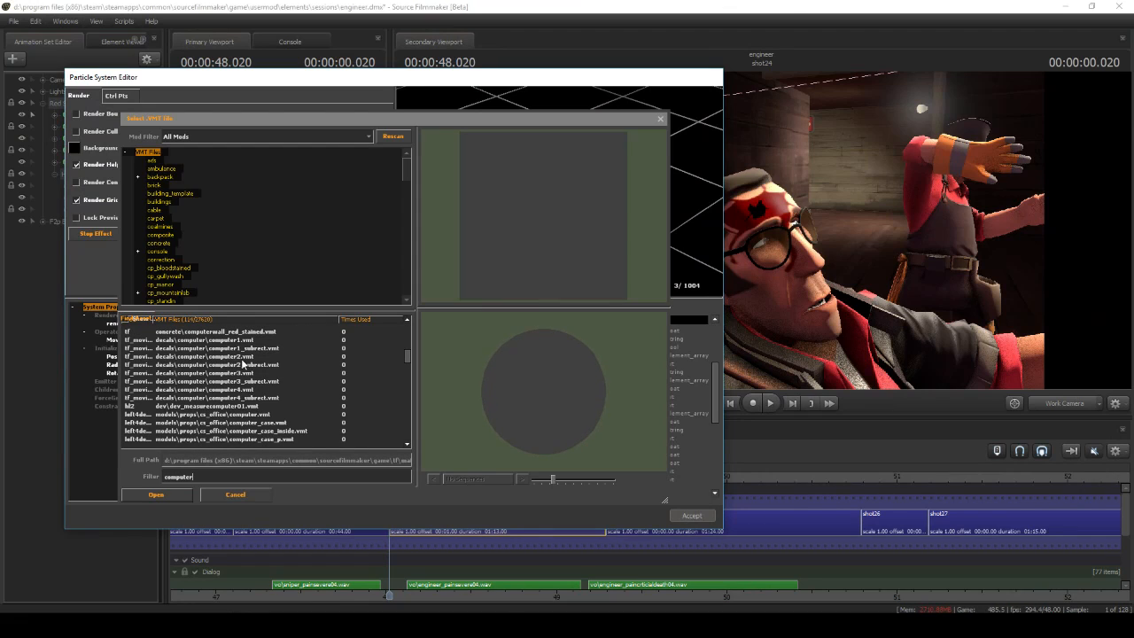
{"action": "left_click", "coordinate": [247, 357]}
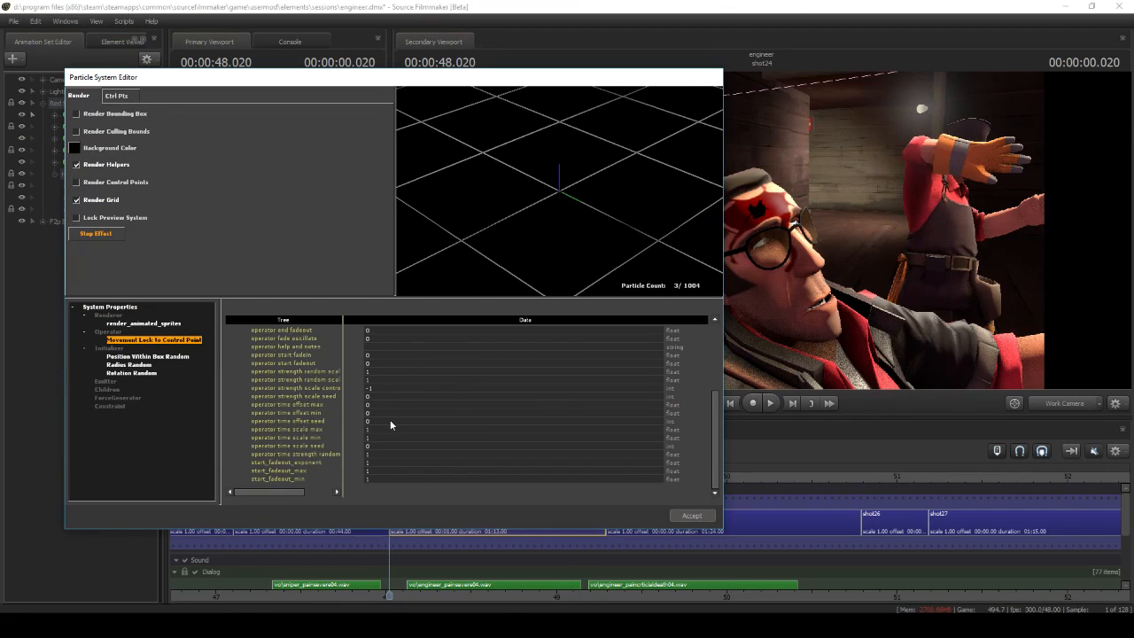
{"action": "scroll", "coordinate": [390, 419], "scroll_direction": "up", "scroll_amount": 5}
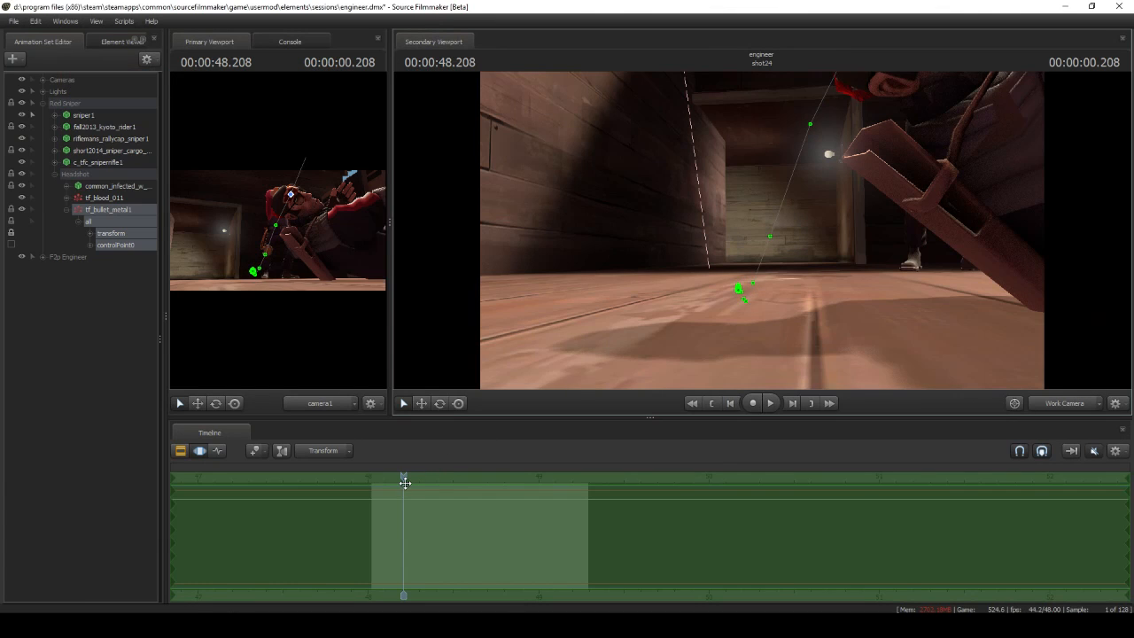
{"action": "left_click_drag", "start_coordinate": [405, 482], "coordinate": [496, 460]}
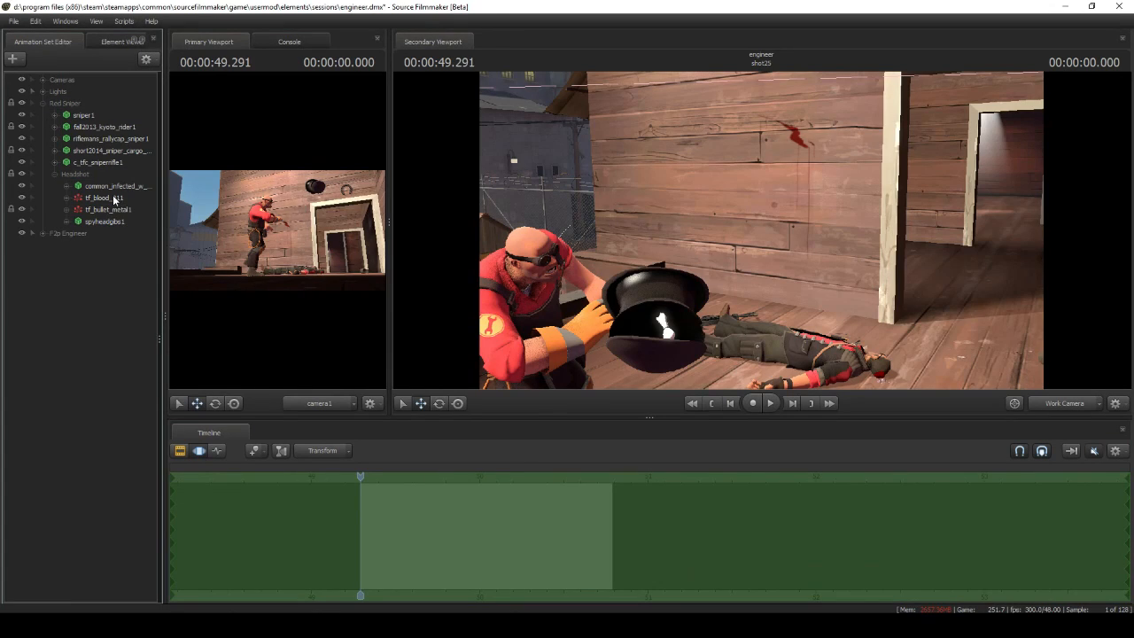
Focus on the tf_blood_011 wall splatter in shot25 and toggle its visibility repeatedly to compare the wall
{"action": "left_click", "coordinate": [114, 200]}
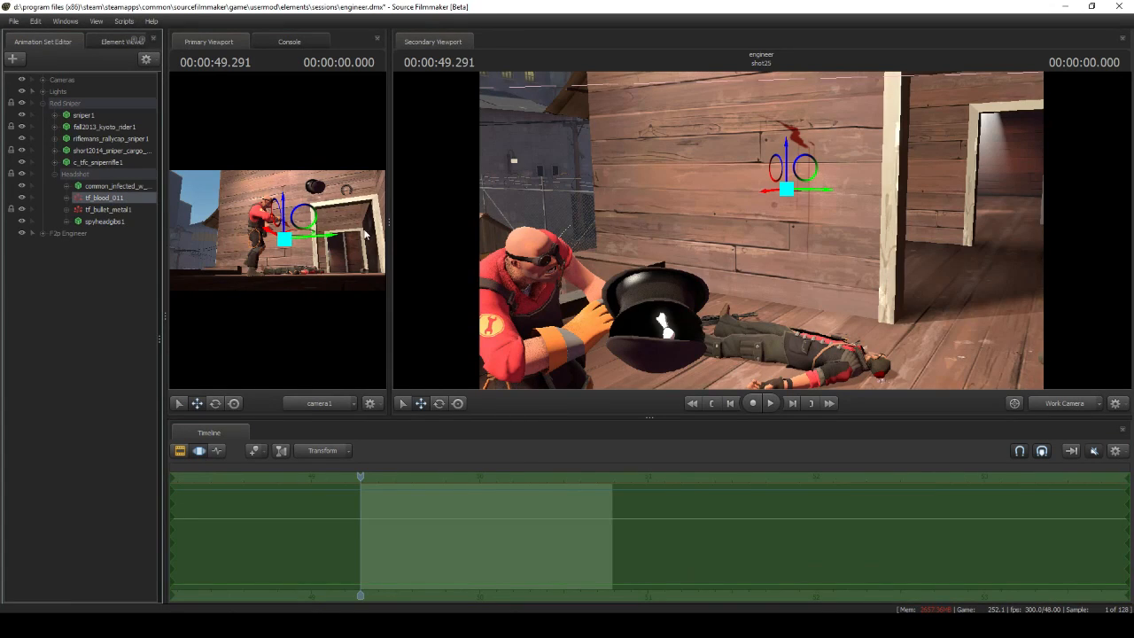
{"action": "key", "text": "f"}
{"action": "left_click_drag", "start_coordinate": [761, 231], "coordinate": [767, 211]}
{"action": "left_click", "coordinate": [21, 197]}
{"action": "left_click", "coordinate": [22, 197]}
{"action": "left_click", "coordinate": [21, 198]}
{"action": "left_click", "coordinate": [21, 198]}
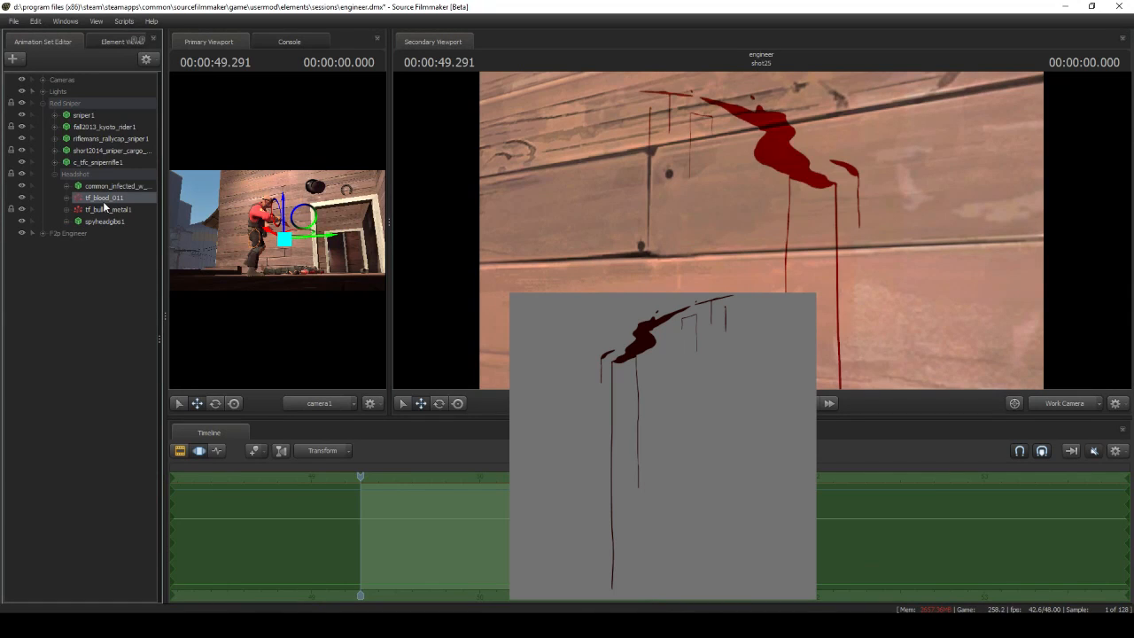
Open the particle definition of shot25's tf_blood_011 dripping wall splatter and inspect the system
{"action": "right_click", "coordinate": [105, 200]}
{"action": "mouse_move", "coordinate": [221, 345]}
{"action": "left_click", "coordinate": [271, 347]}
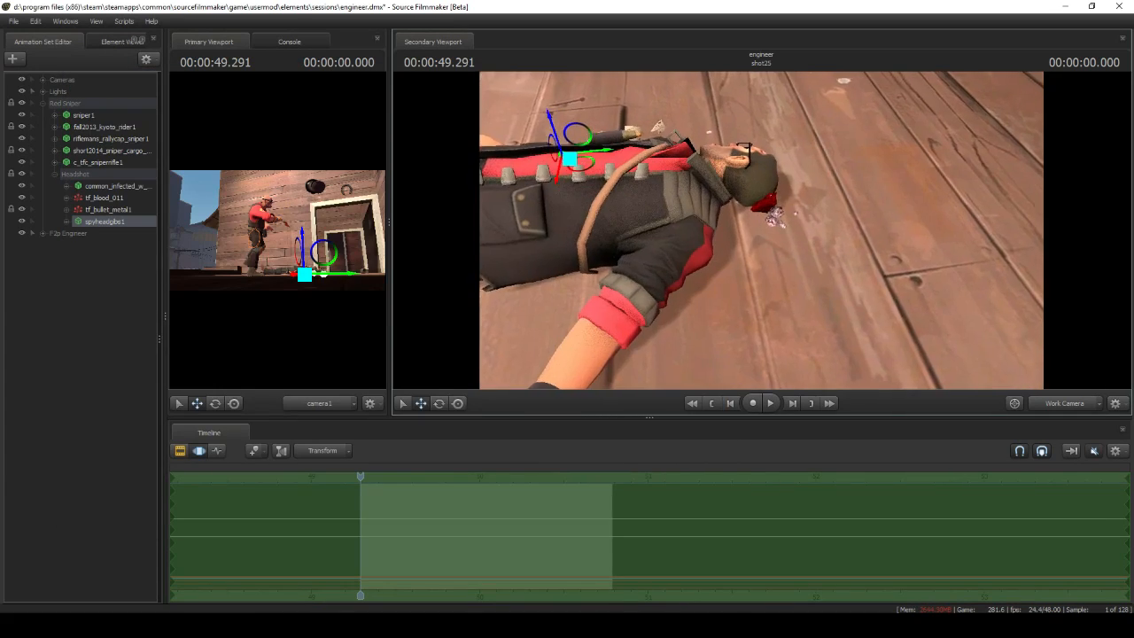
{"action": "key", "text": "w"}
{"action": "left_click_drag", "start_coordinate": [762, 230], "coordinate": [562, 166]}
{"action": "key", "text": "w"}
{"action": "key", "text": "d"}
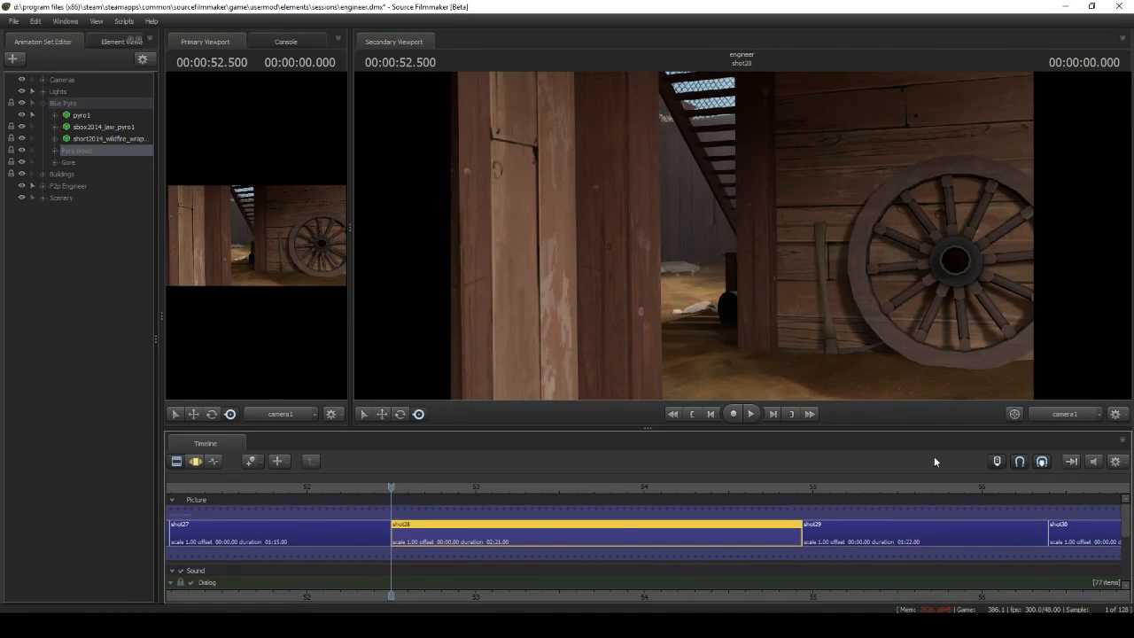
Play shot28 to view the pyro being shot, then list the particle systems in the Pyro blood and Gore groups
{"action": "left_click", "coordinate": [752, 416]}
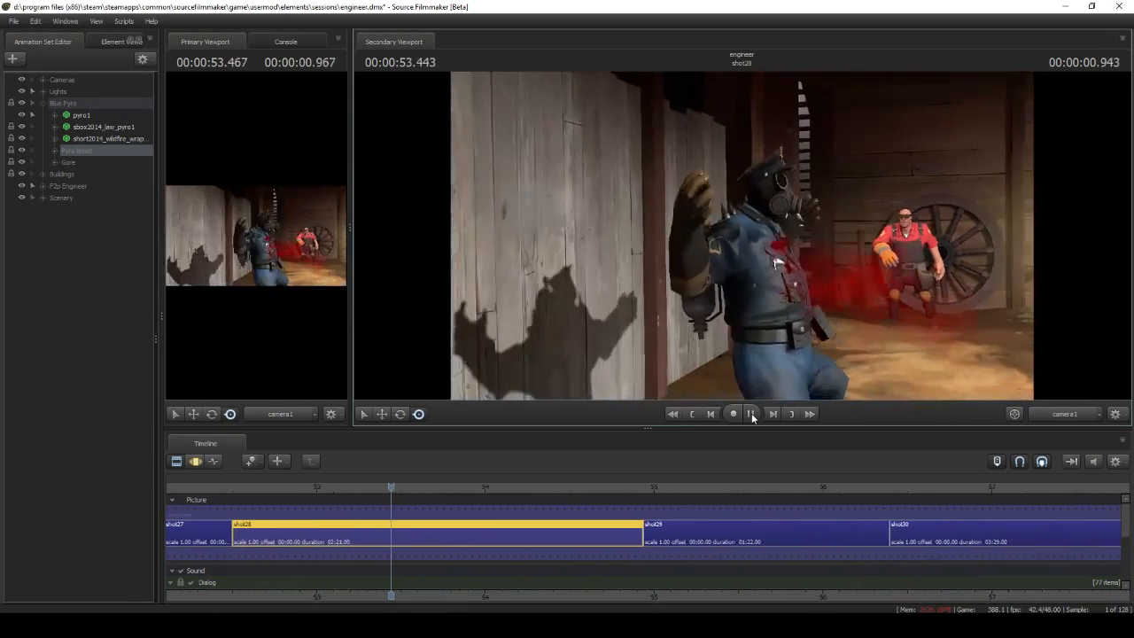
{"action": "left_click", "coordinate": [752, 414]}
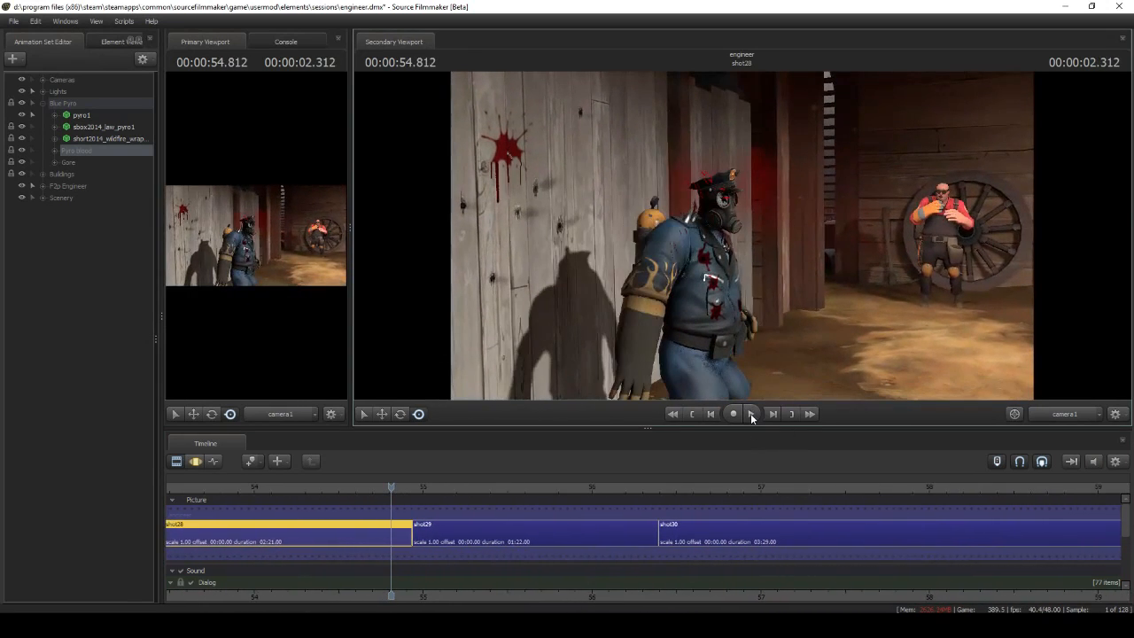
{"action": "left_click", "coordinate": [55, 150]}
{"action": "left_click", "coordinate": [56, 268]}
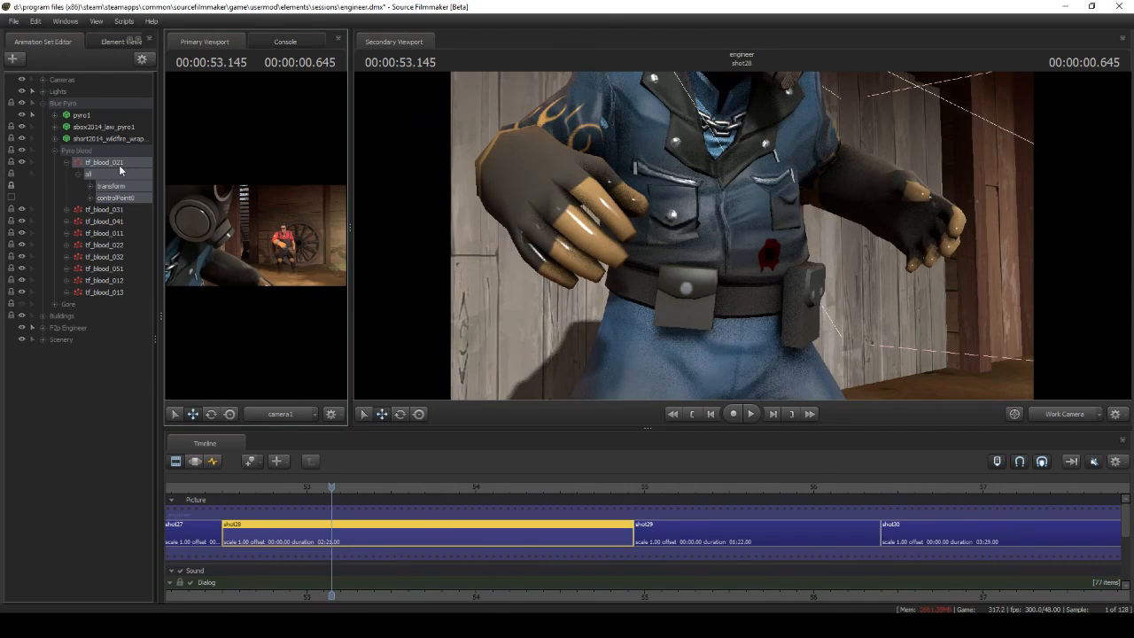
Open tf_blood_021's particle definition and examine decals\flesh\flesh3.vmt among the available flesh materials
{"action": "right_click", "coordinate": [115, 162]}
{"action": "mouse_move", "coordinate": [232, 320]}
{"action": "left_click", "coordinate": [274, 321]}
{"action": "scroll", "coordinate": [306, 406], "scroll_direction": "down", "scroll_amount": 3}
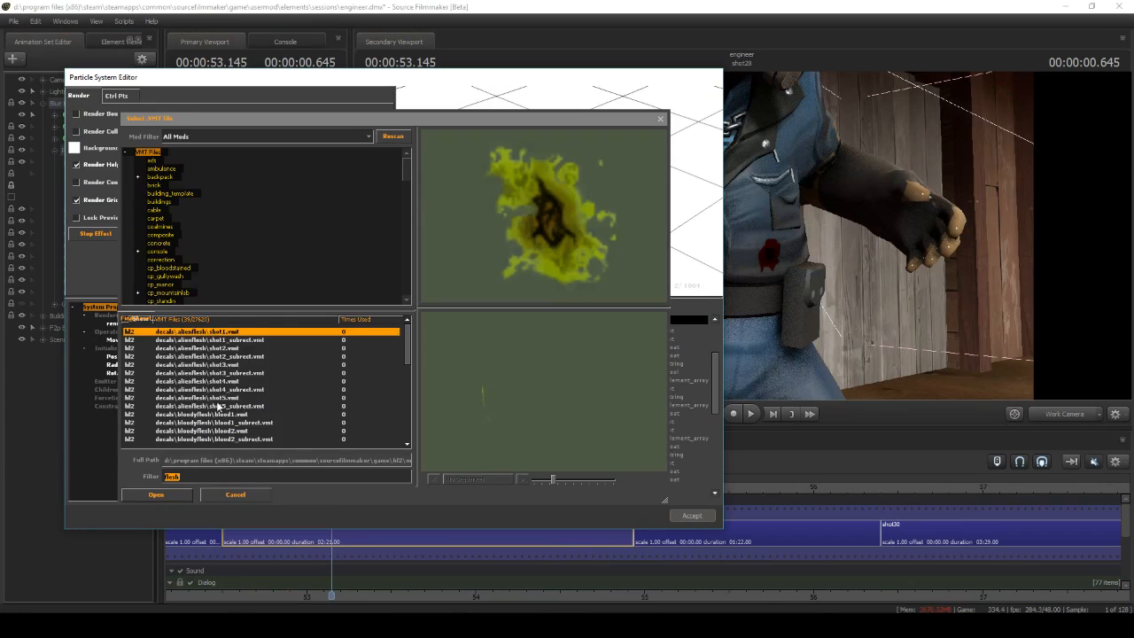
{"action": "scroll", "coordinate": [218, 406], "scroll_direction": "down", "scroll_amount": 6}
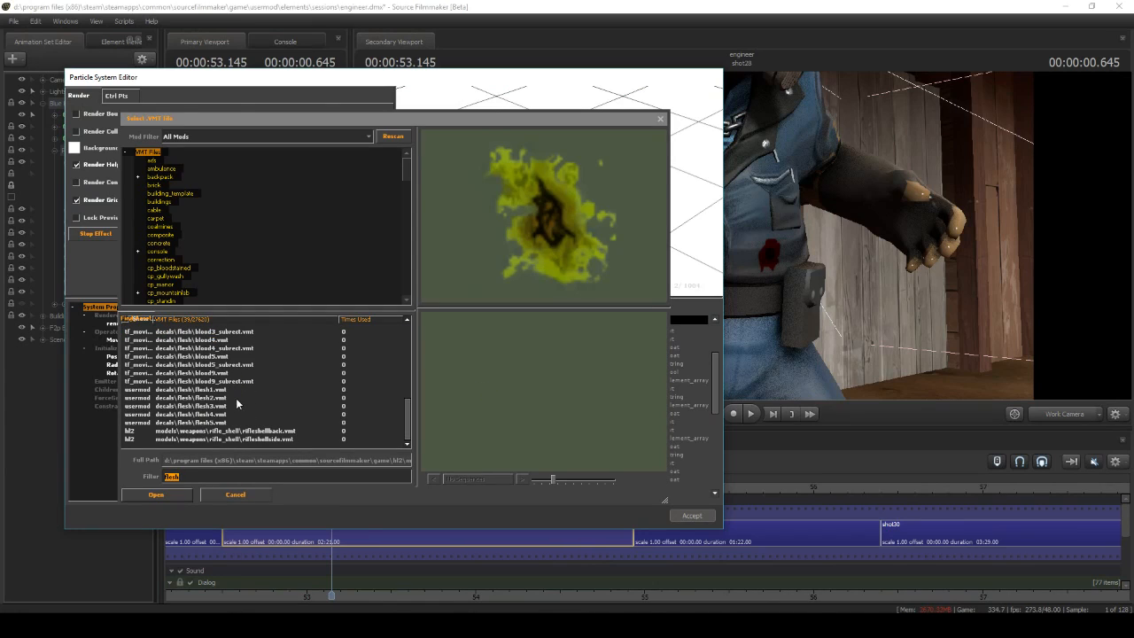
{"action": "left_click", "coordinate": [232, 405]}
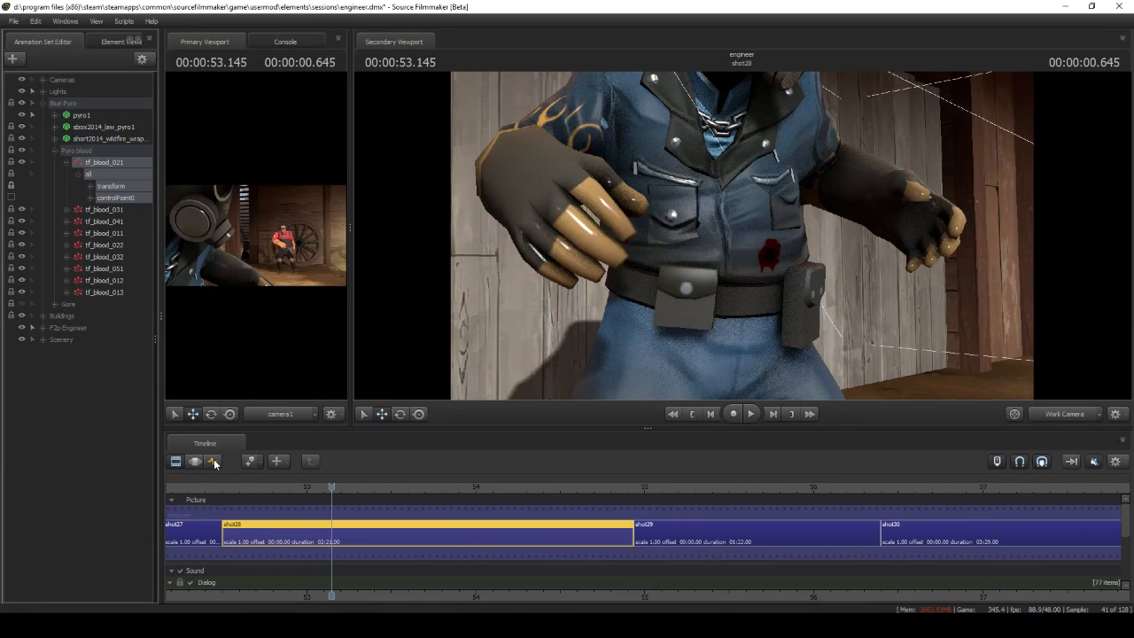
Scrub through shot28 to inspect the controlPoint0 keyframes of tf_blood_021 on the pyro's torso
{"action": "left_click", "coordinate": [214, 462]}
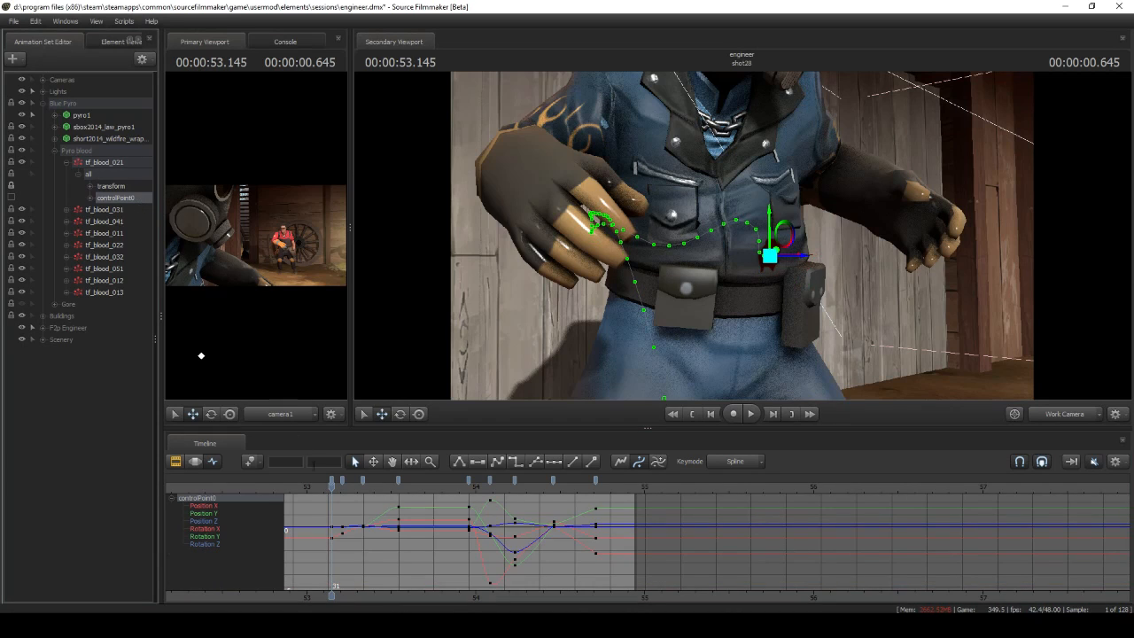
{"action": "left_click_drag", "start_coordinate": [331, 482], "coordinate": [479, 479]}
{"action": "key", "text": "w"}
{"action": "left_click_drag", "start_coordinate": [492, 317], "coordinate": [743, 236]}
{"action": "left_click_drag", "start_coordinate": [476, 486], "coordinate": [504, 486]}
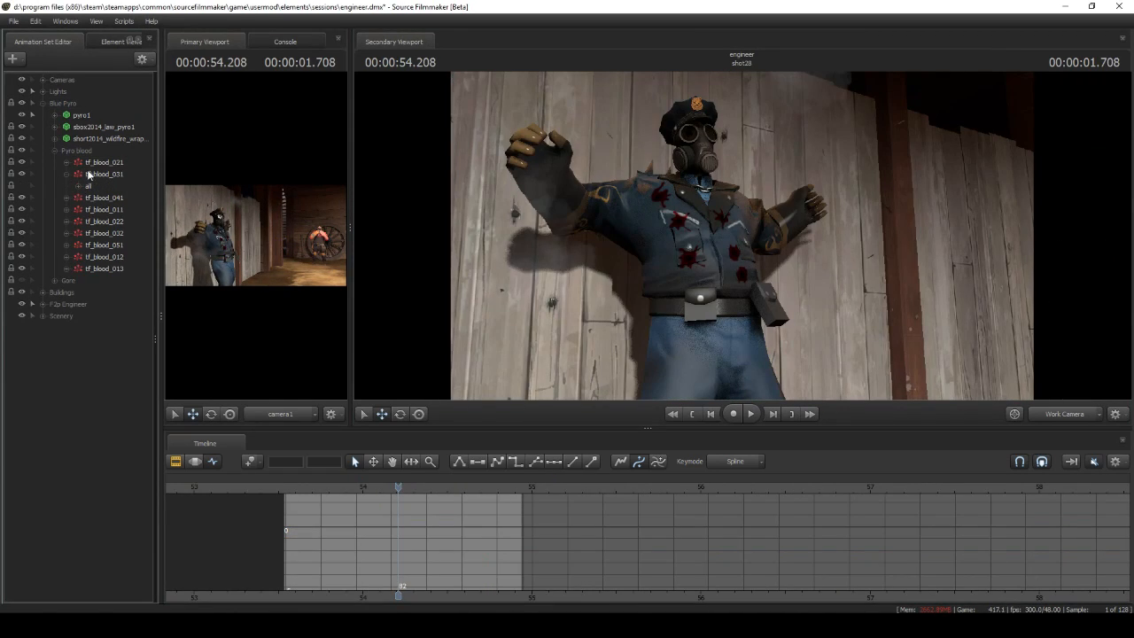
Examine the keyframes and motion paths of the pyro's tf_blood_031, 041, 011, 022, 032 and 051 systems in the graph editor
{"action": "left_click", "coordinate": [92, 174]}
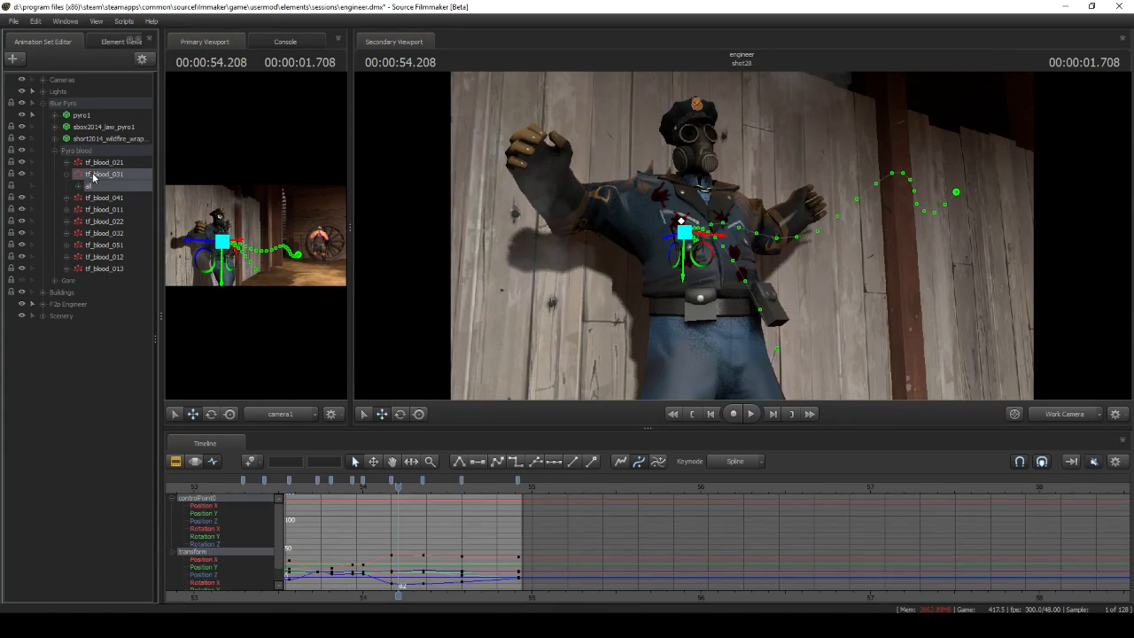
{"action": "left_click", "coordinate": [106, 198]}
{"action": "left_click", "coordinate": [108, 210]}
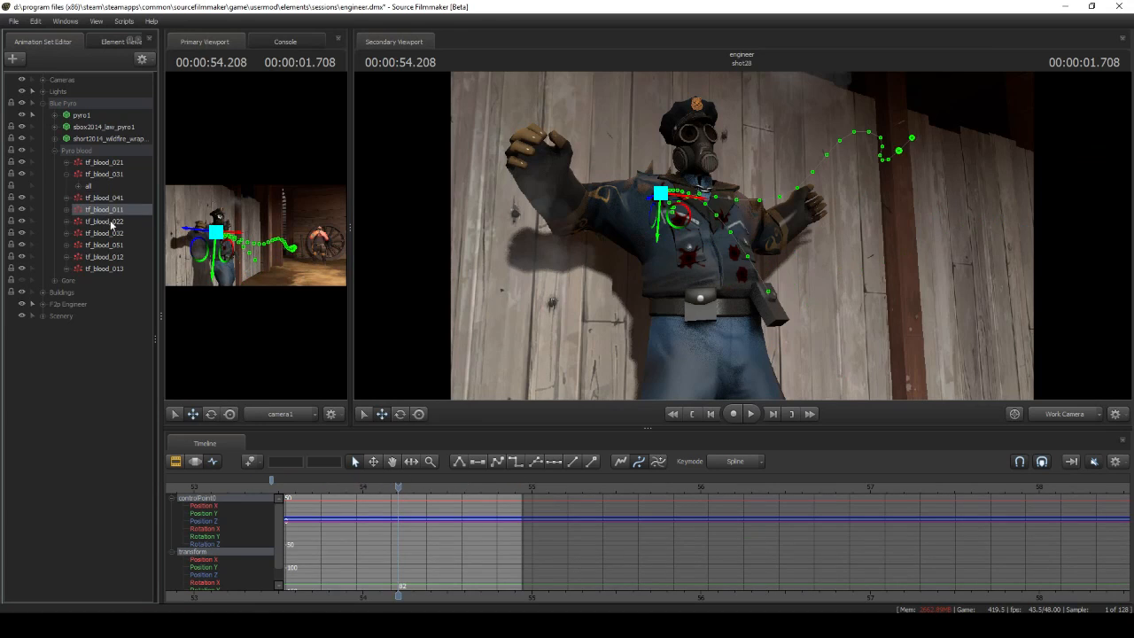
{"action": "left_click", "coordinate": [108, 222]}
{"action": "left_click", "coordinate": [112, 234]}
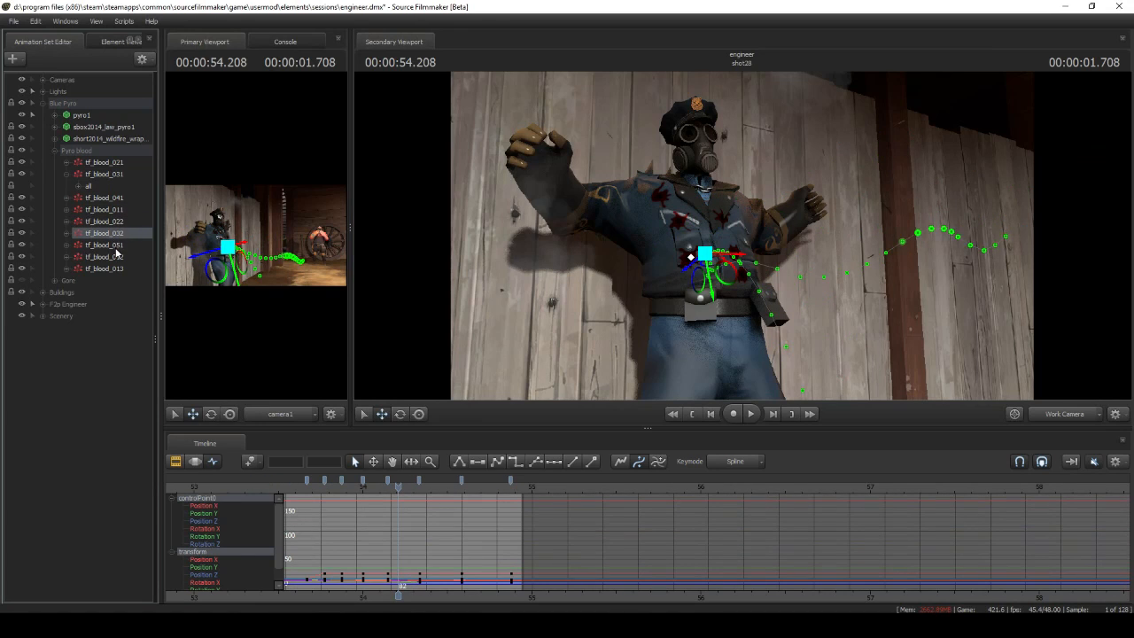
{"action": "left_click", "coordinate": [113, 244]}
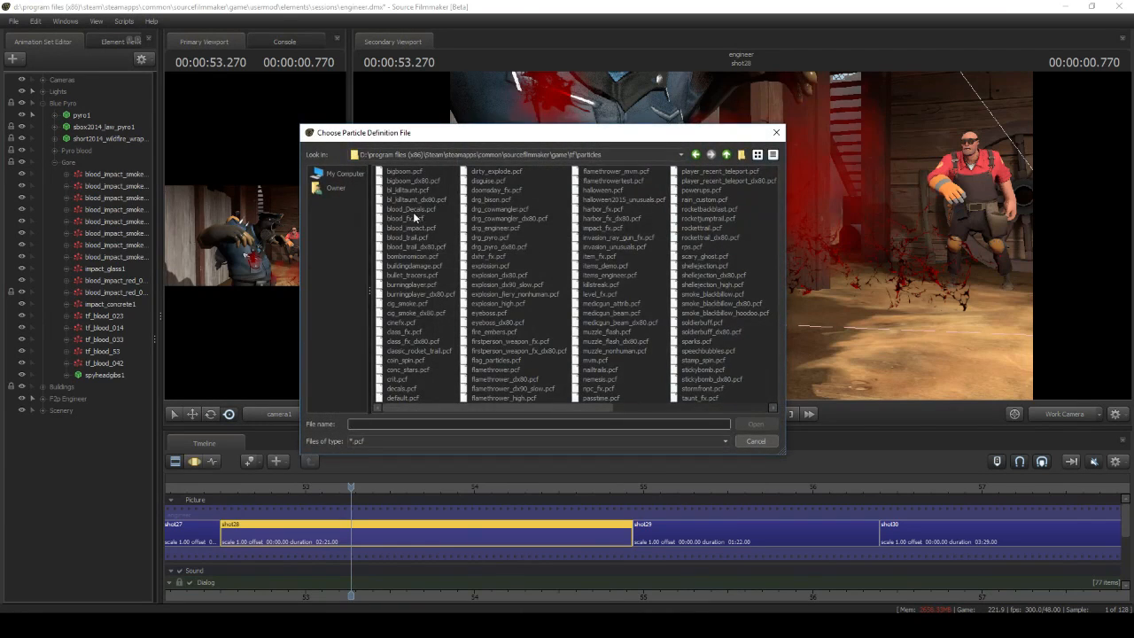
Add a blood_impact_smoker_01 particle system from the blood_fx.pcf definition file to shot28
{"action": "left_click", "coordinate": [405, 218]}
{"action": "left_click", "coordinate": [745, 425]}
{"action": "left_click", "coordinate": [589, 287]}
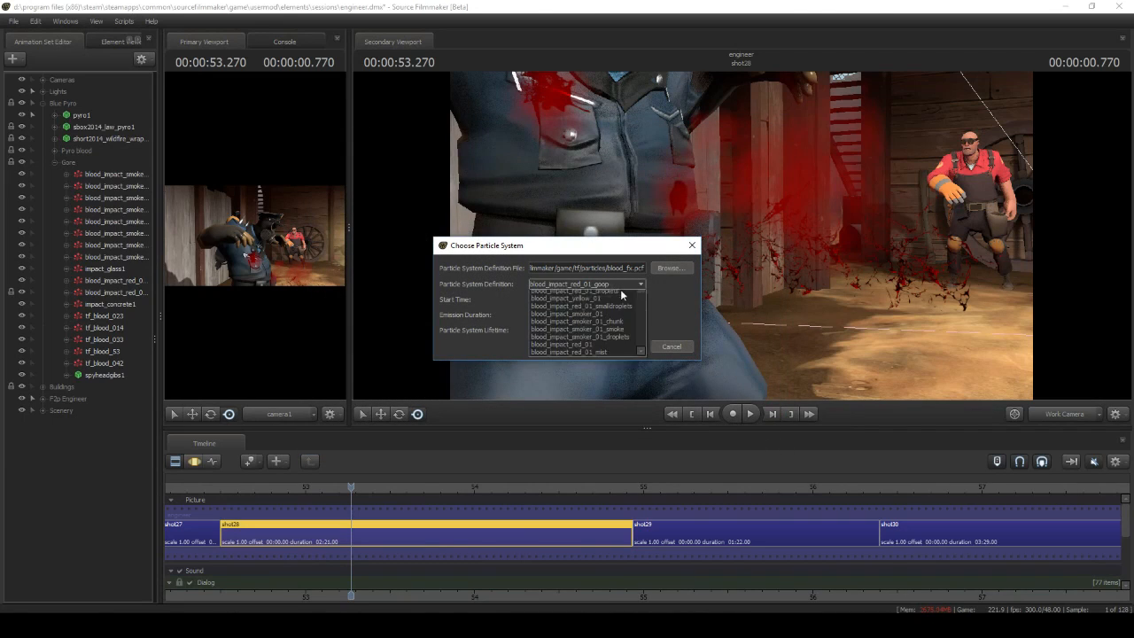
{"action": "left_click", "coordinate": [626, 330]}
{"action": "left_click", "coordinate": [624, 346]}
Remove the chunk and droplets children and the Velocity Set from Control Point initializer from the new blood_impact_smoker_01's definition
{"action": "right_click", "coordinate": [107, 423]}
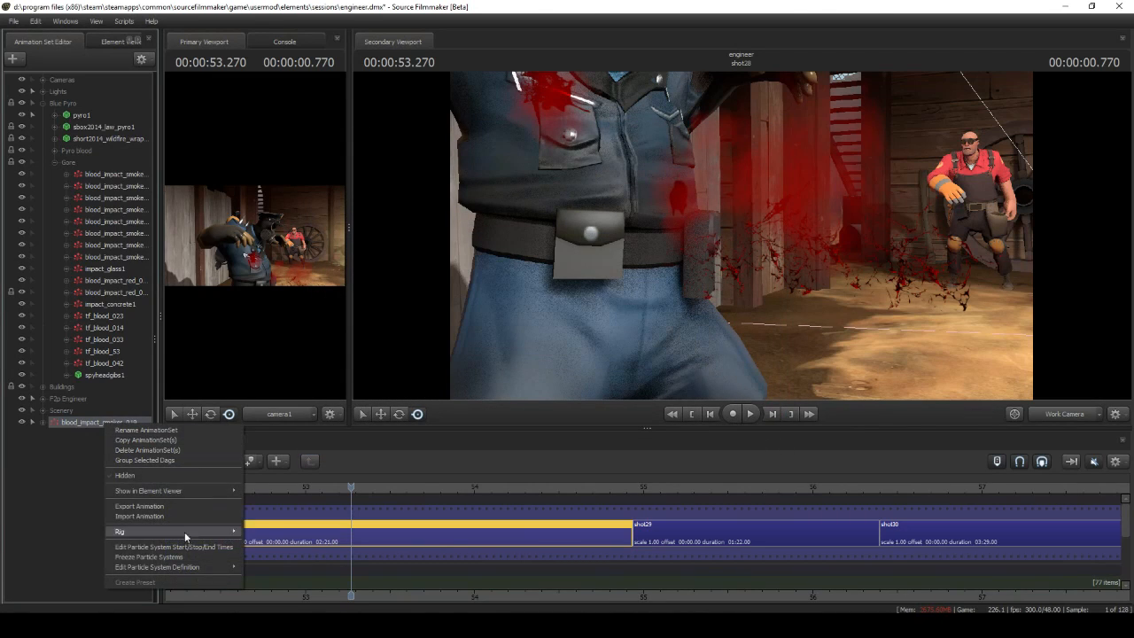
{"action": "mouse_move", "coordinate": [216, 566]}
{"action": "left_click", "coordinate": [258, 568]}
{"action": "right_click", "coordinate": [183, 472]}
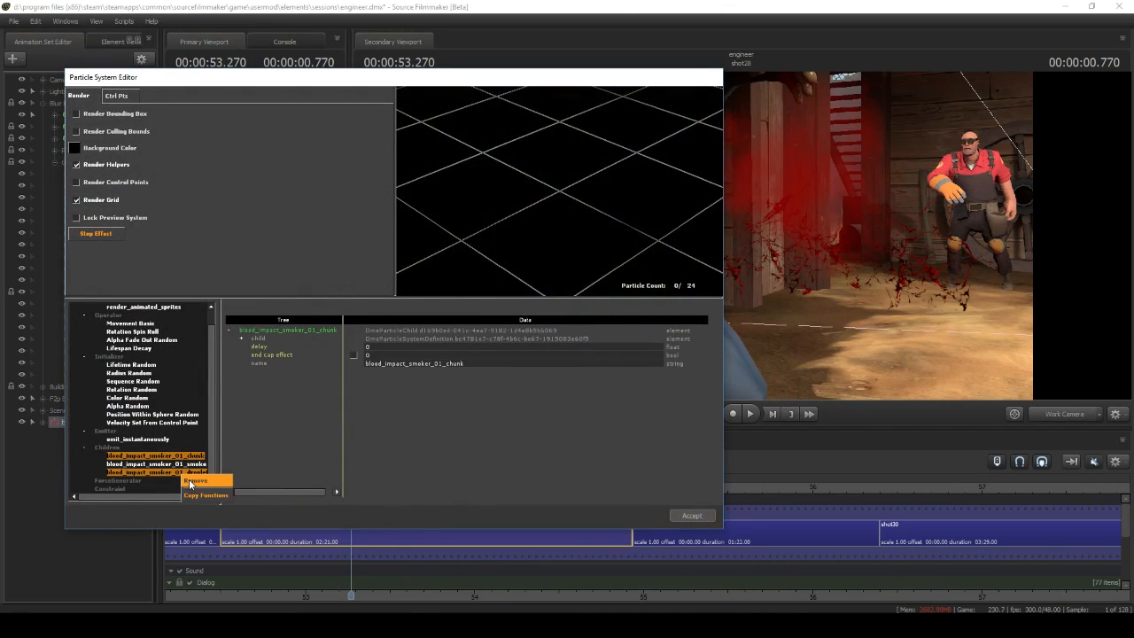
{"action": "left_click", "coordinate": [190, 482]}
{"action": "right_click", "coordinate": [179, 443]}
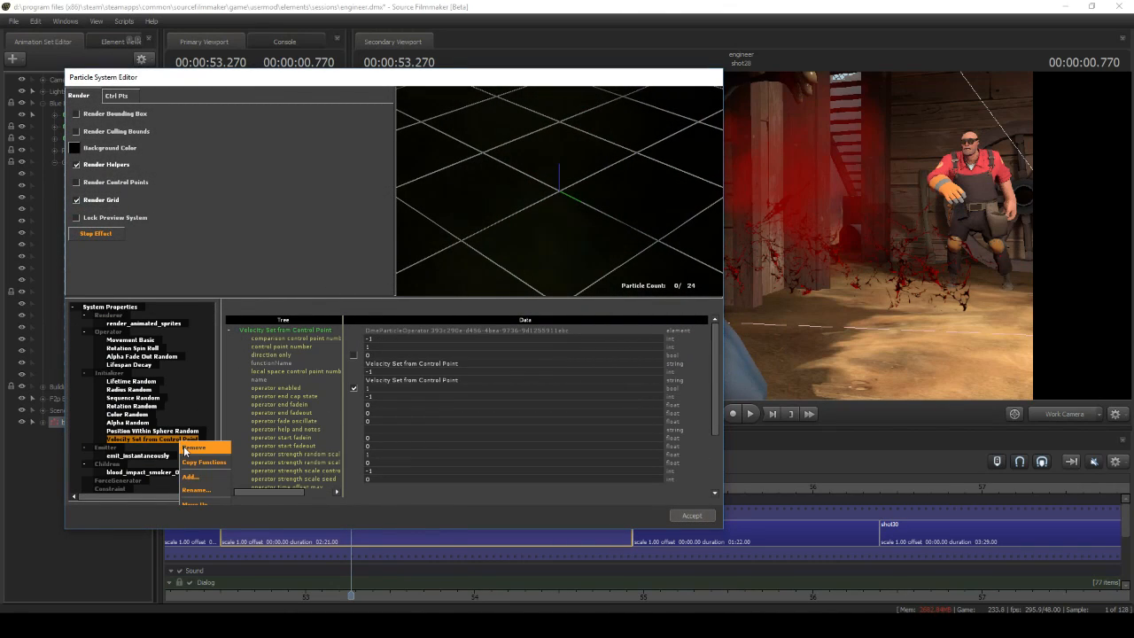
{"action": "left_click", "coordinate": [185, 452]}
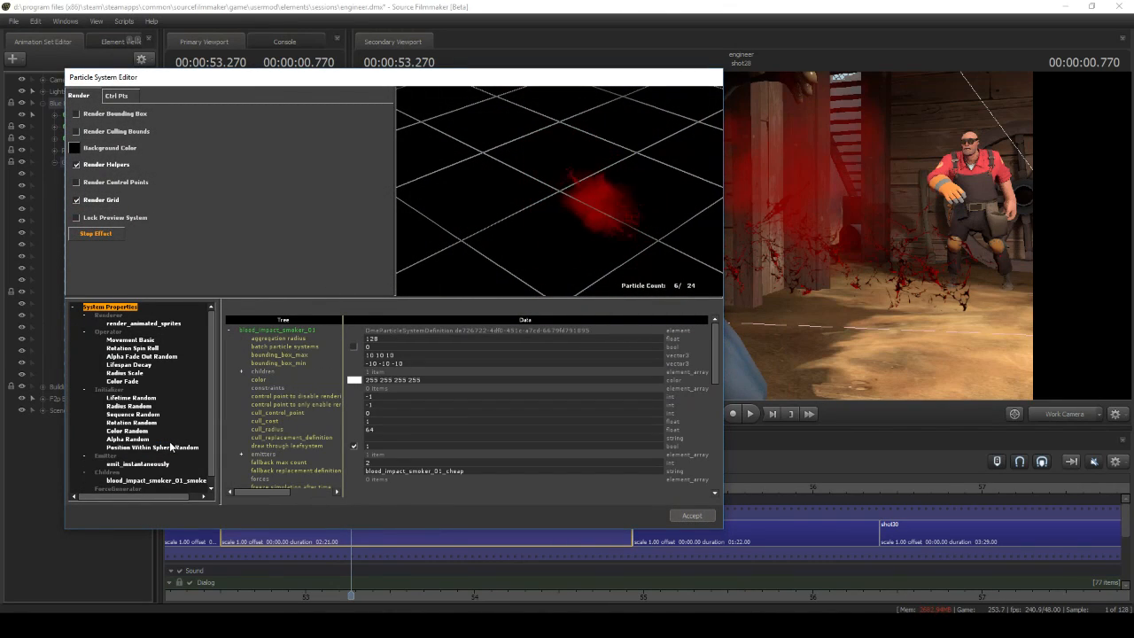
Review the Position Within Sphere Random, Radius Random and Color Random initializers and the emitter of blood_impact_smoker_01
{"action": "left_click", "coordinate": [171, 447]}
{"action": "left_click", "coordinate": [130, 406]}
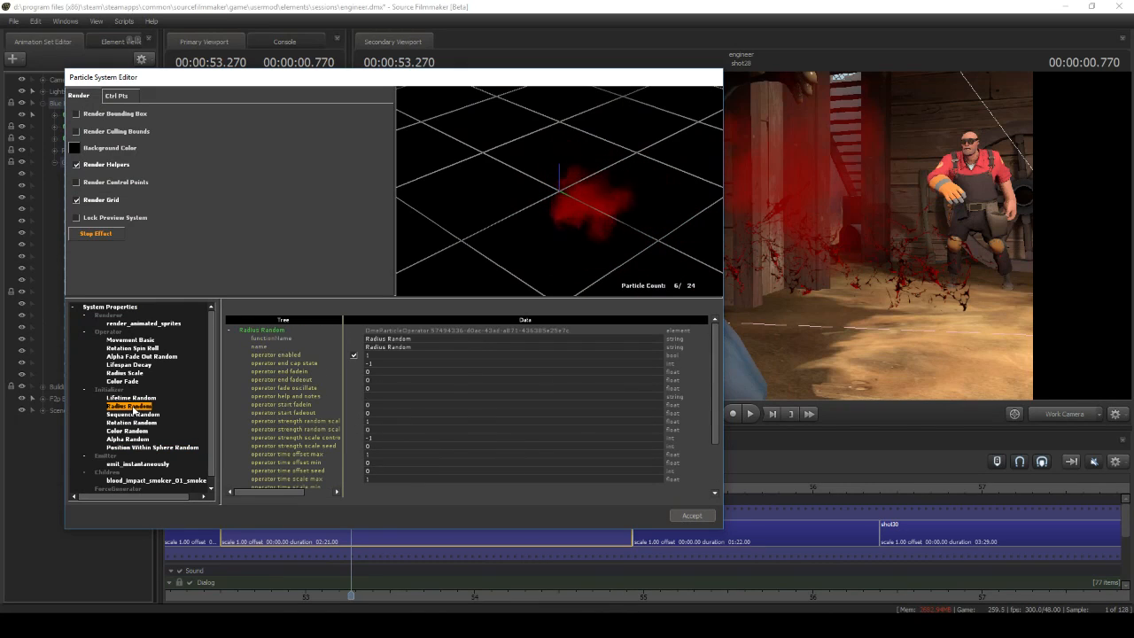
{"action": "left_click", "coordinate": [126, 430]}
{"action": "left_click", "coordinate": [177, 463]}
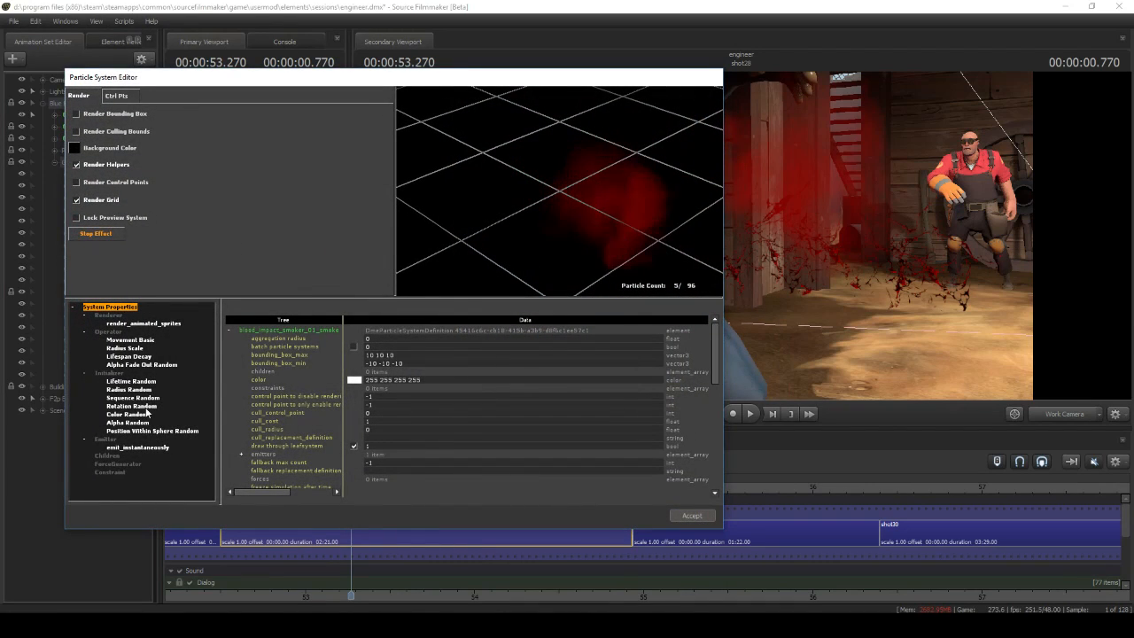
{"action": "left_click", "coordinate": [131, 381]}
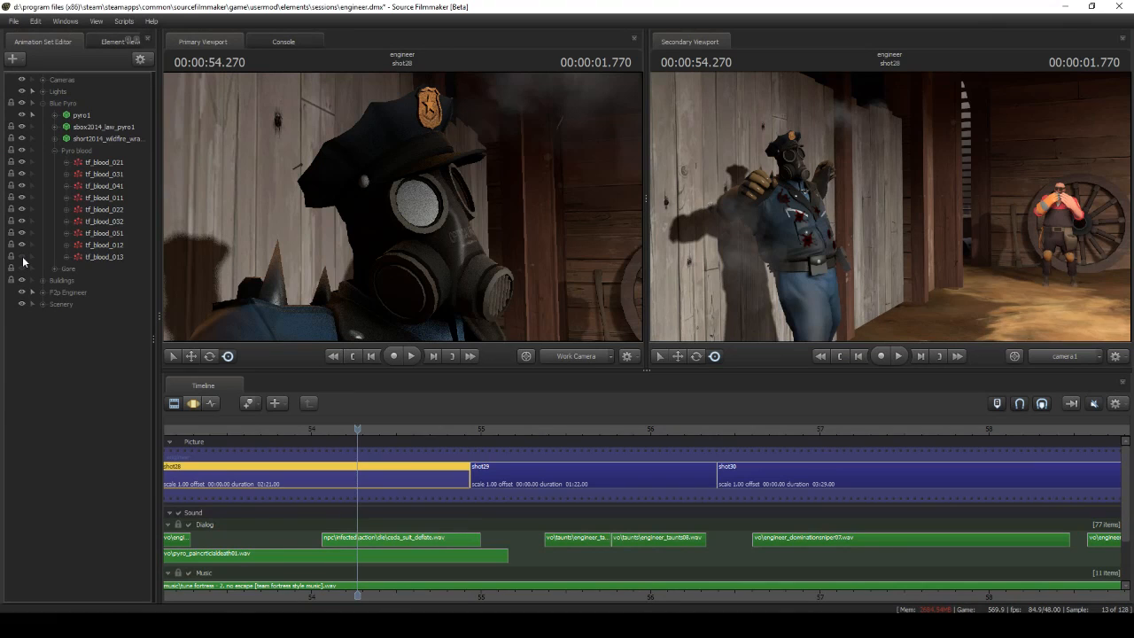
Open the particle definition of tf_blood_013 in the Pyro blood group to inspect its system properties
{"action": "right_click", "coordinate": [97, 257]}
{"action": "left_click", "coordinate": [262, 413]}
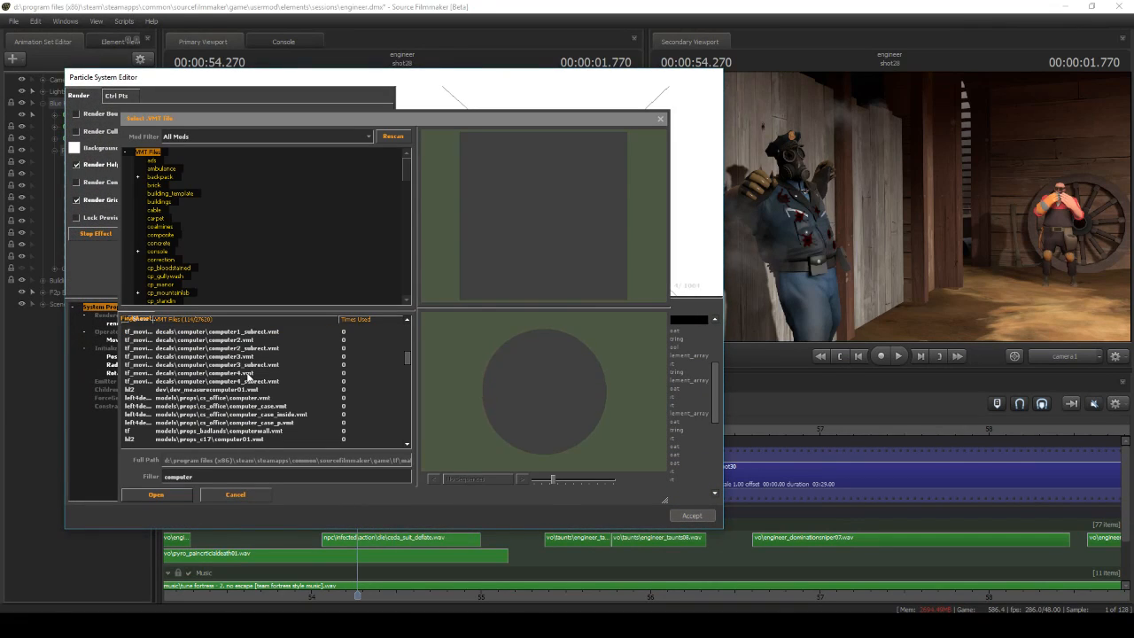
{"action": "left_click", "coordinate": [248, 376]}
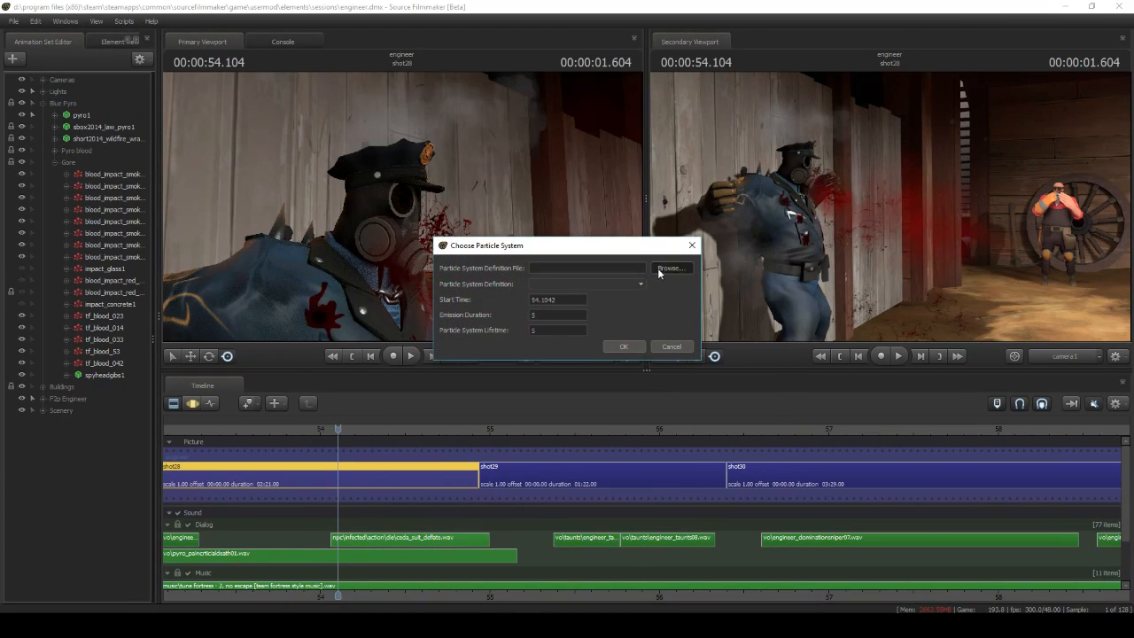
Add an impact_glass particle system to shot28 with a start time of 54.1042
{"action": "left_click", "coordinate": [666, 268]}
{"action": "double_click", "coordinate": [602, 227]}
{"action": "left_click", "coordinate": [584, 284]}
{"action": "left_click", "coordinate": [585, 349]}
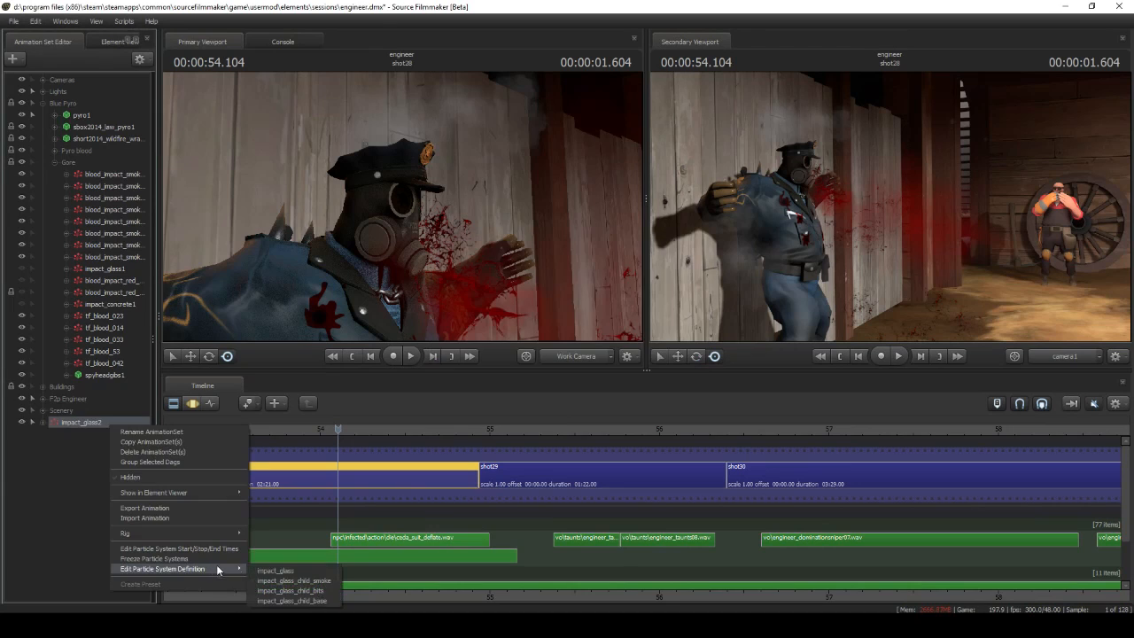
Edit the new impact_glass definition to remove its smoke and bits children, leaving only impact_glass_child_base
{"action": "left_click", "coordinate": [281, 572]}
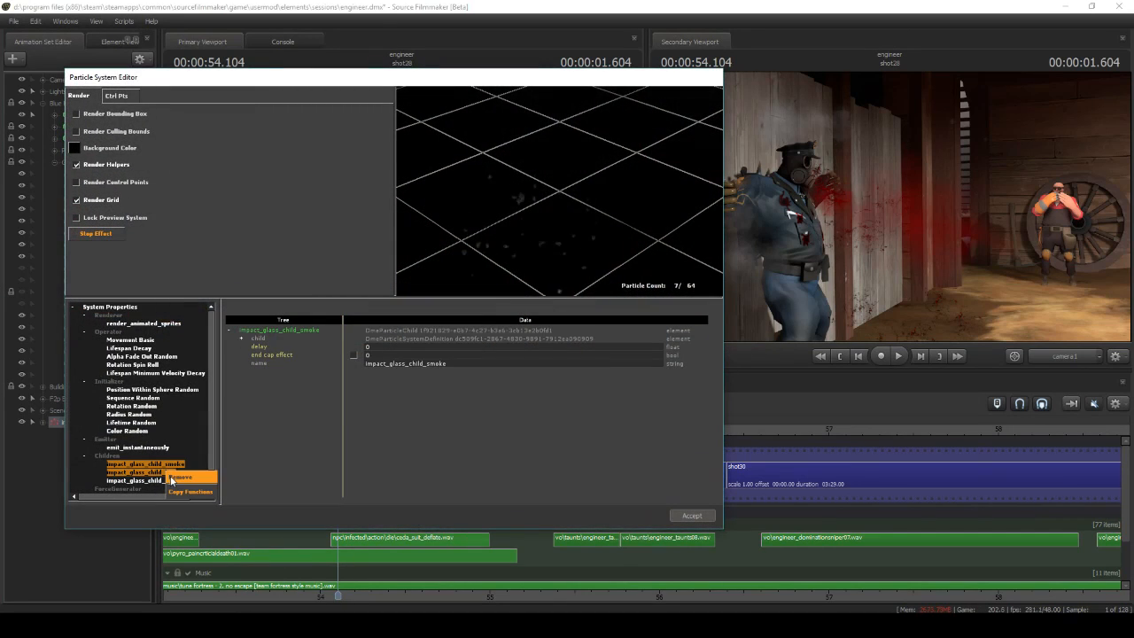
{"action": "left_click", "coordinate": [170, 477]}
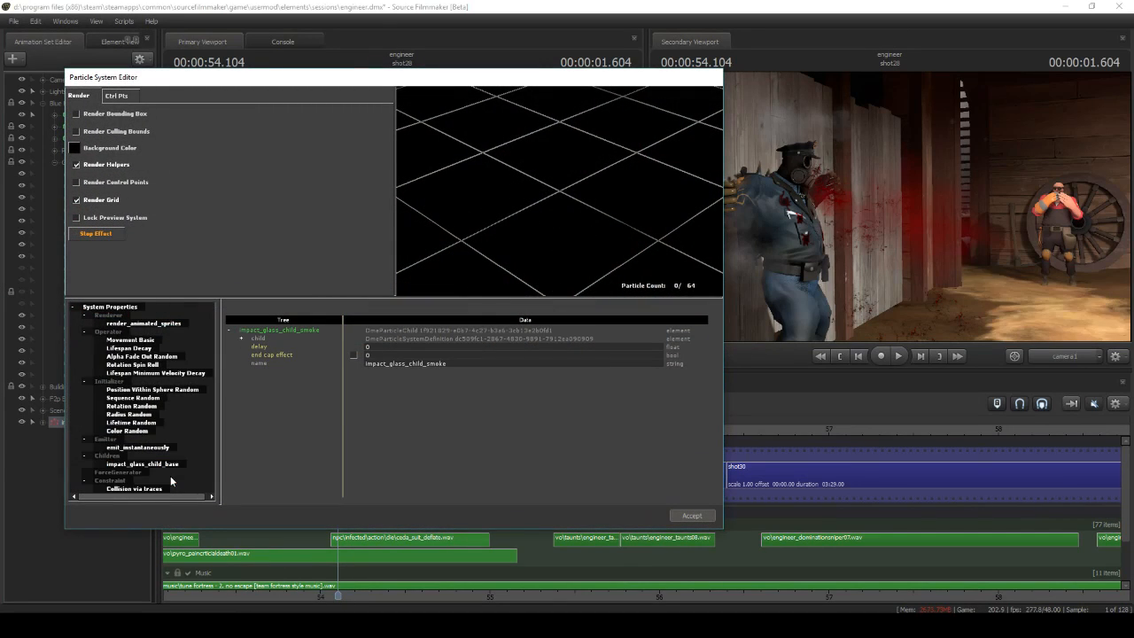
{"action": "left_click", "coordinate": [679, 517]}
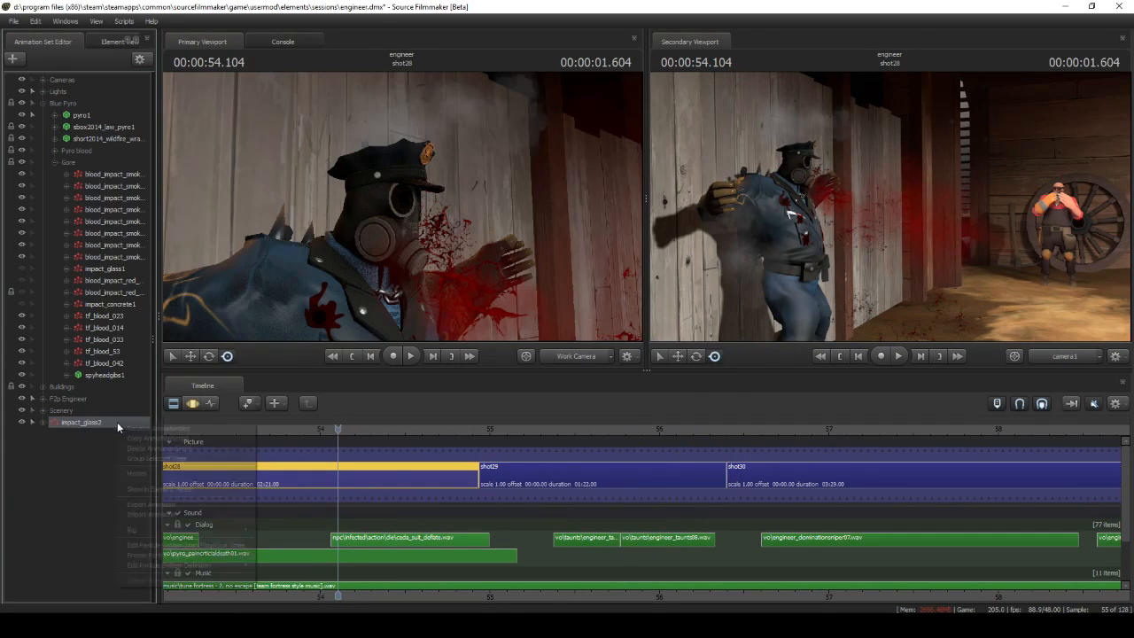
Change the Color Random colour of the impact_glass child effect from grey to red
{"action": "right_click", "coordinate": [115, 420]}
{"action": "left_click", "coordinate": [284, 568]}
{"action": "left_click", "coordinate": [128, 439]}
{"action": "left_click", "coordinate": [355, 348]}
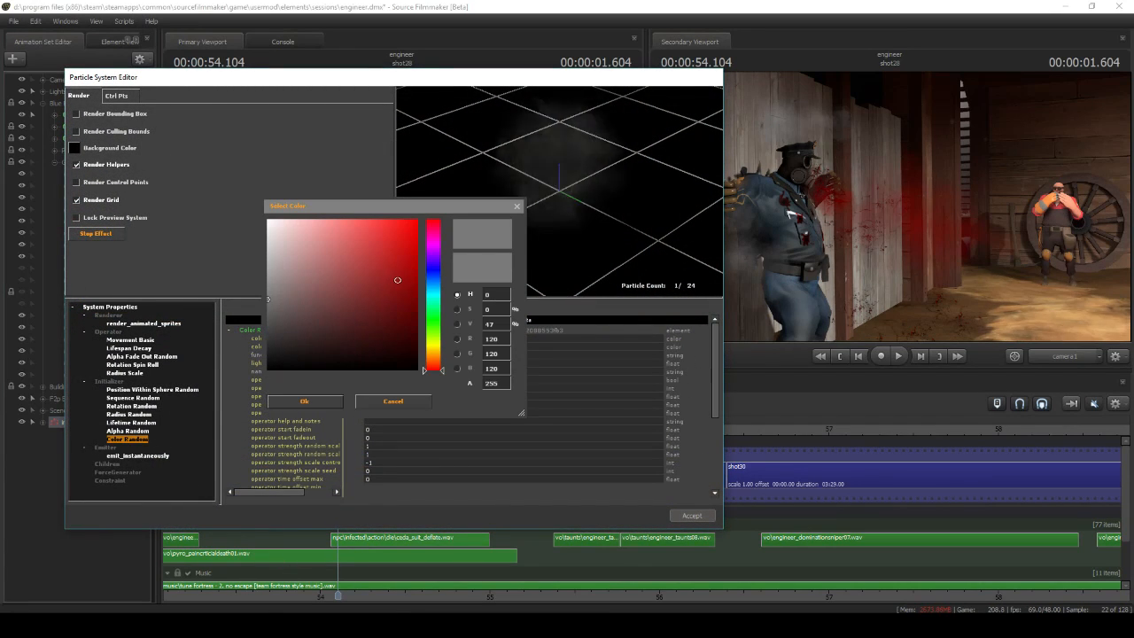
{"action": "left_click_drag", "start_coordinate": [399, 274], "coordinate": [463, 180]}
{"action": "left_click", "coordinate": [304, 401]}
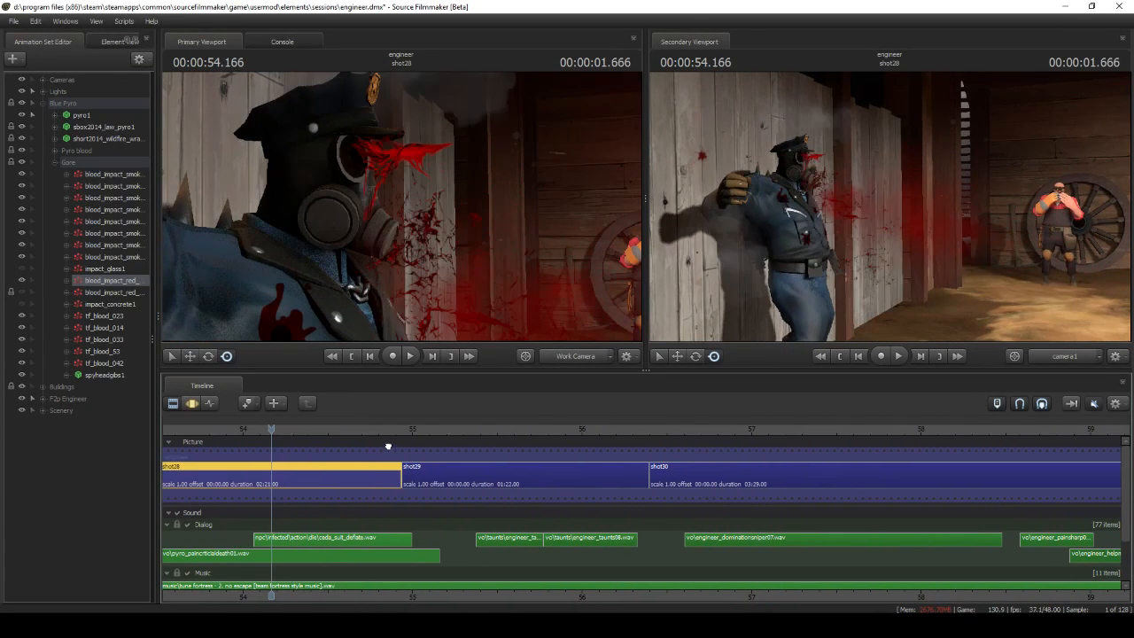
Scrub shot28 around the pyro's mask to examine the blood_impact_red spray coming from the eye
{"action": "left_click_drag", "start_coordinate": [370, 443], "coordinate": [387, 436]}
{"action": "left_click_drag", "start_coordinate": [423, 216], "coordinate": [386, 206]}
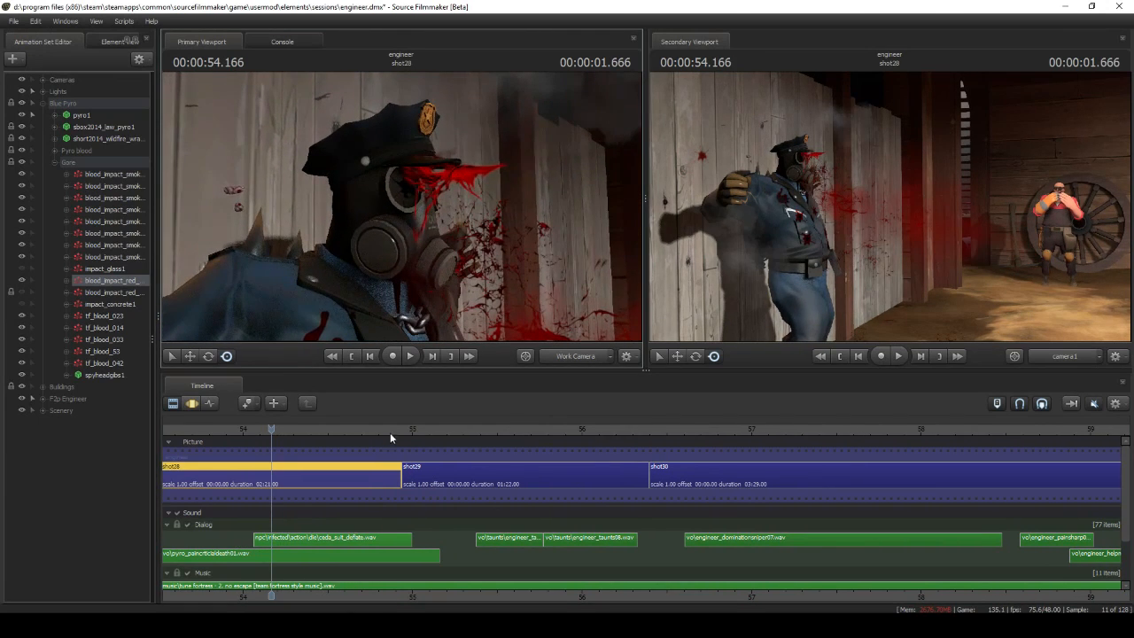
{"action": "middle_click_drag", "start_coordinate": [380, 451], "coordinate": [443, 452]}
{"action": "left_click_drag", "start_coordinate": [529, 453], "coordinate": [439, 454]}
Set the emission_duration of emit_continuously to 2 in the blood_impact_red_01_droplets definition and check the stream in the preview
{"action": "right_click", "coordinate": [110, 291]}
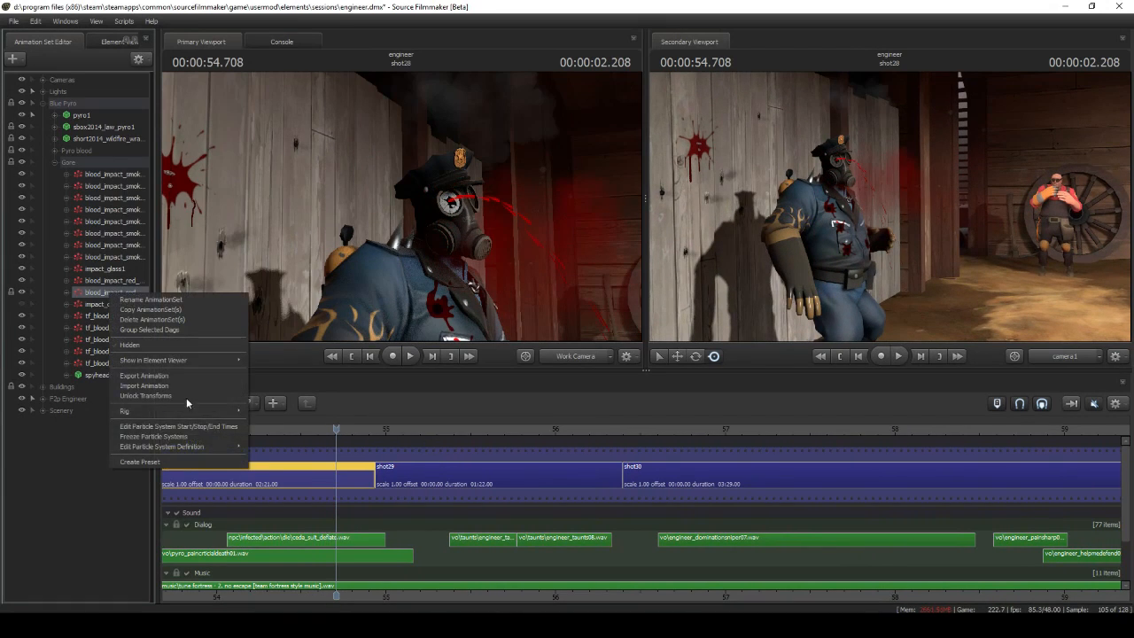
{"action": "left_click", "coordinate": [268, 447]}
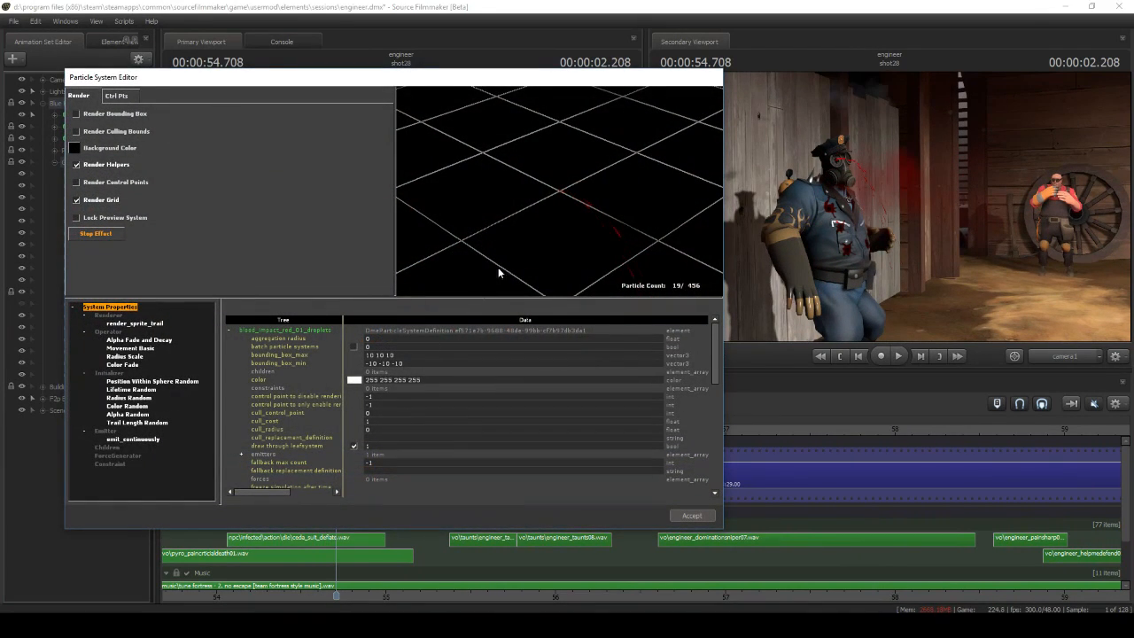
{"action": "left_click", "coordinate": [174, 437]}
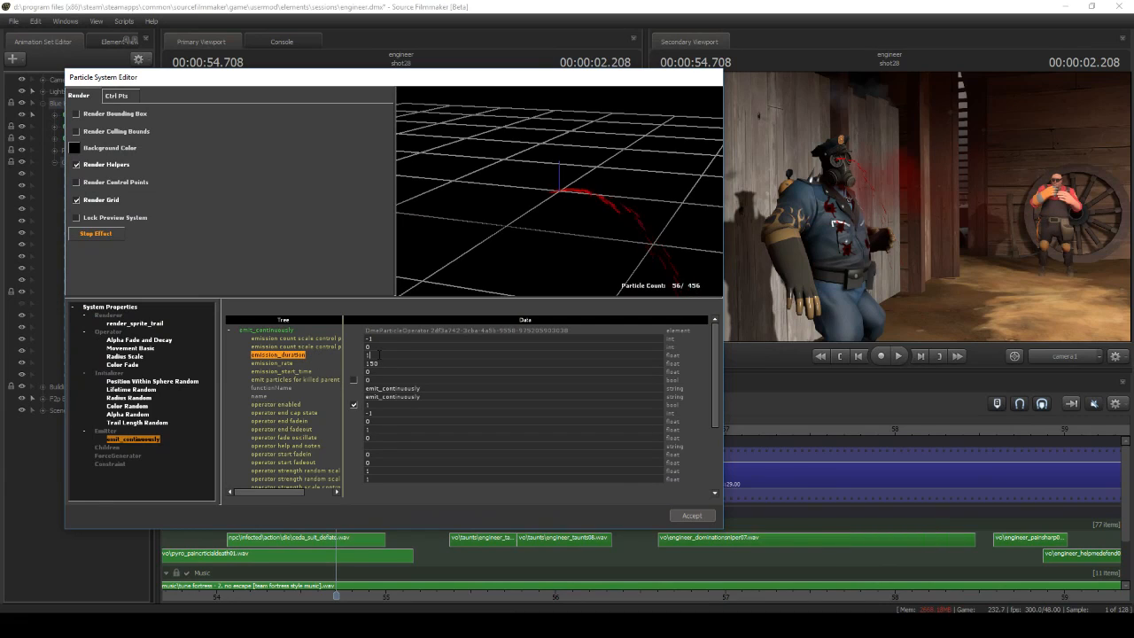
{"action": "right_click_drag", "start_coordinate": [569, 246], "coordinate": [582, 235]}
{"action": "left_click_drag", "start_coordinate": [582, 236], "coordinate": [620, 236]}
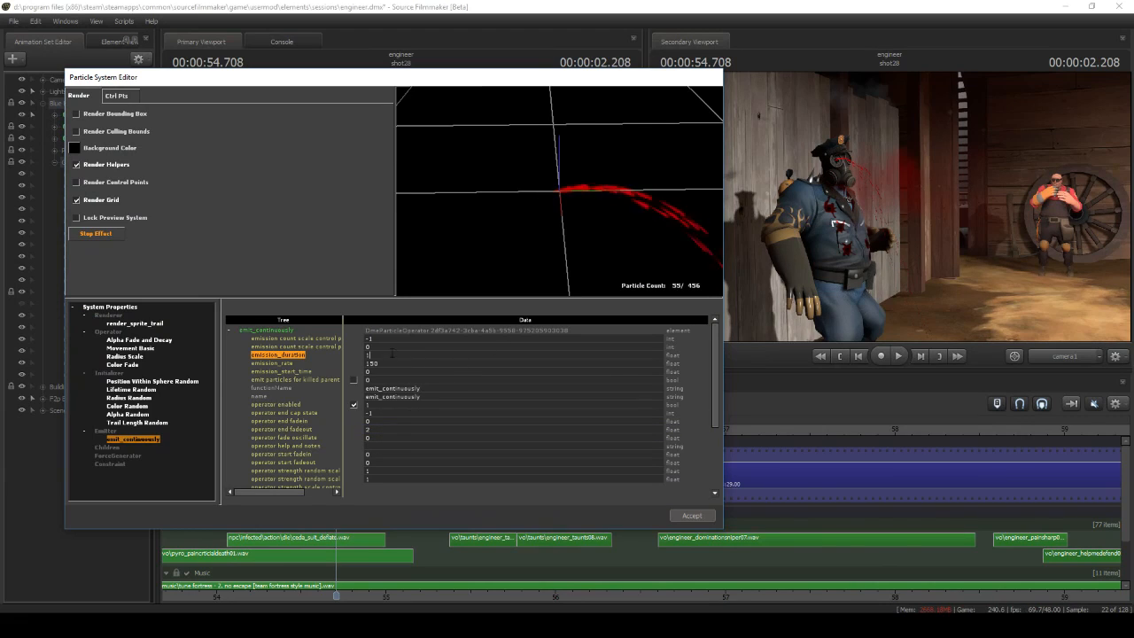
{"action": "right_click_drag", "start_coordinate": [529, 223], "coordinate": [531, 255]}
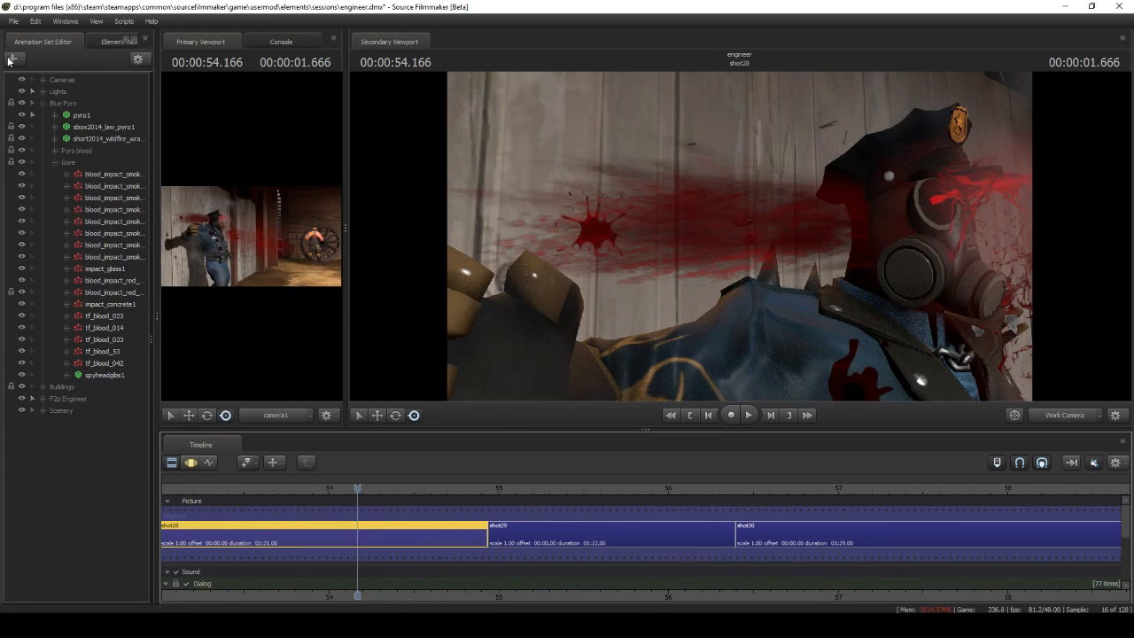
Add an impact_concrete particle system from the impact_fx.pcf definition file to shot28
{"action": "right_click", "coordinate": [7, 73]}
{"action": "left_click", "coordinate": [71, 112]}
{"action": "left_click", "coordinate": [666, 268]}
{"action": "left_click", "coordinate": [606, 227]}
{"action": "left_click", "coordinate": [749, 428]}
{"action": "left_click", "coordinate": [606, 284]}
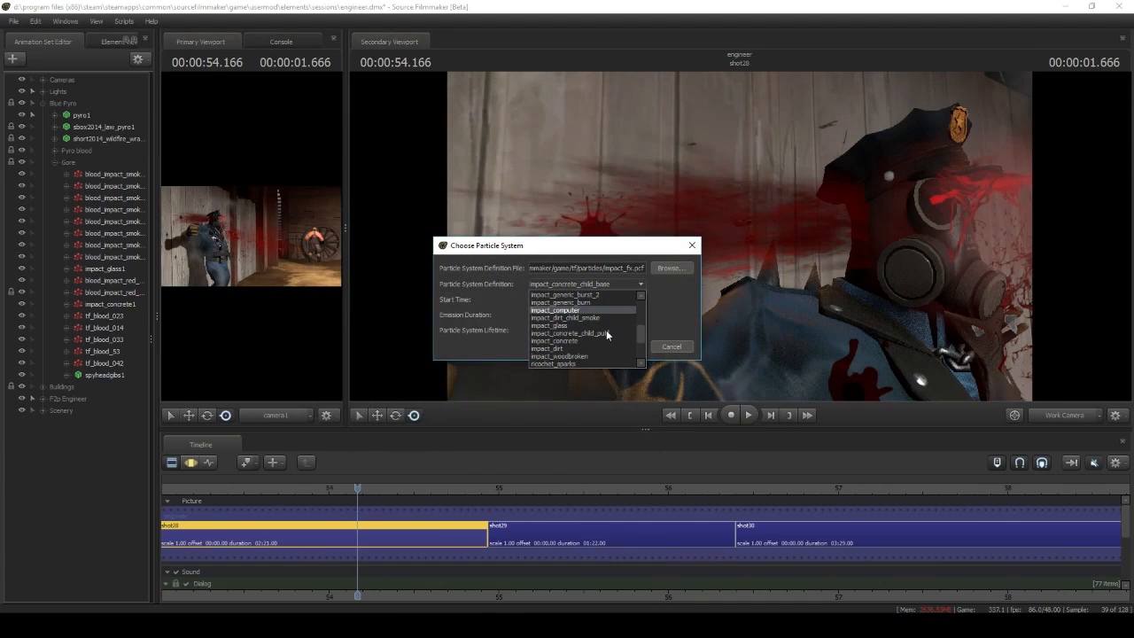
{"action": "left_click", "coordinate": [598, 342]}
Remove the impact_concrete_child_smoke, ricochet_sparks and impact_concrete_child_base children from the new impact_concrete's definition
{"action": "mouse_move", "coordinate": [189, 569]}
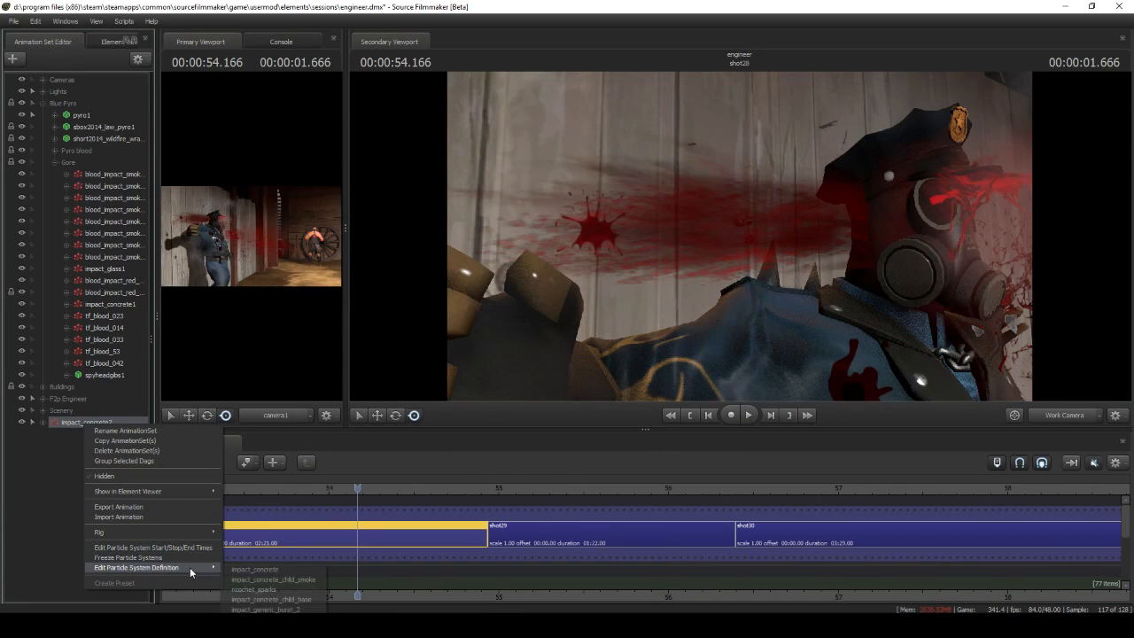
{"action": "left_click", "coordinate": [233, 570]}
{"action": "scroll", "coordinate": [197, 483], "scroll_direction": "down", "scroll_amount": 2}
{"action": "left_click", "coordinate": [154, 432]}
{"action": "left_click", "coordinate": [147, 448], "text": "shift"}
{"action": "right_click", "coordinate": [144, 449]}
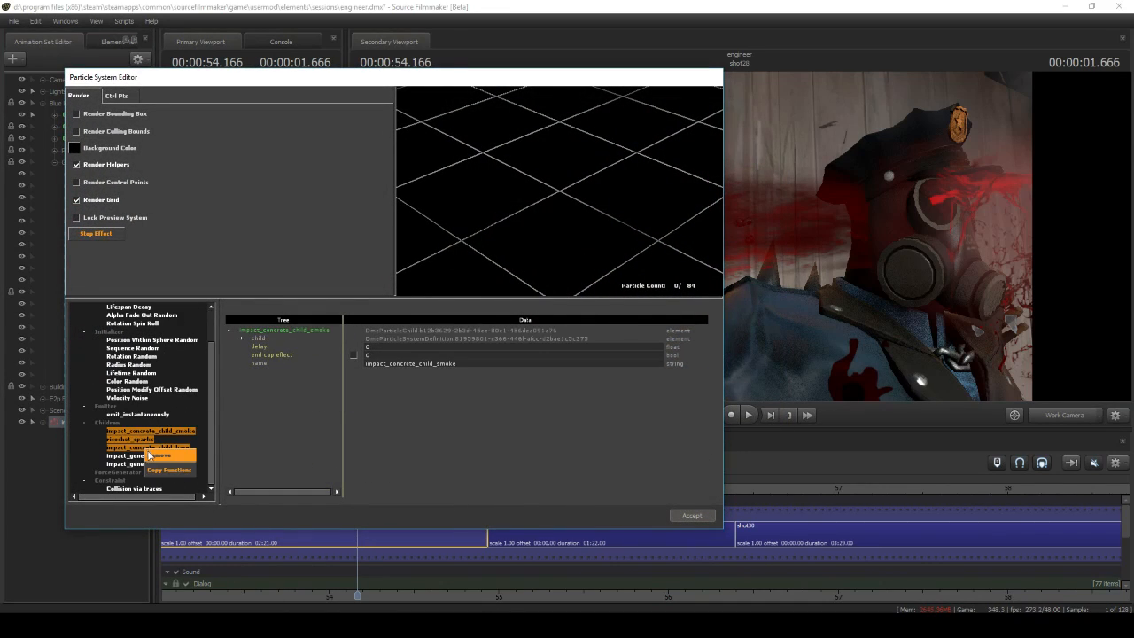
{"action": "left_click", "coordinate": [152, 455]}
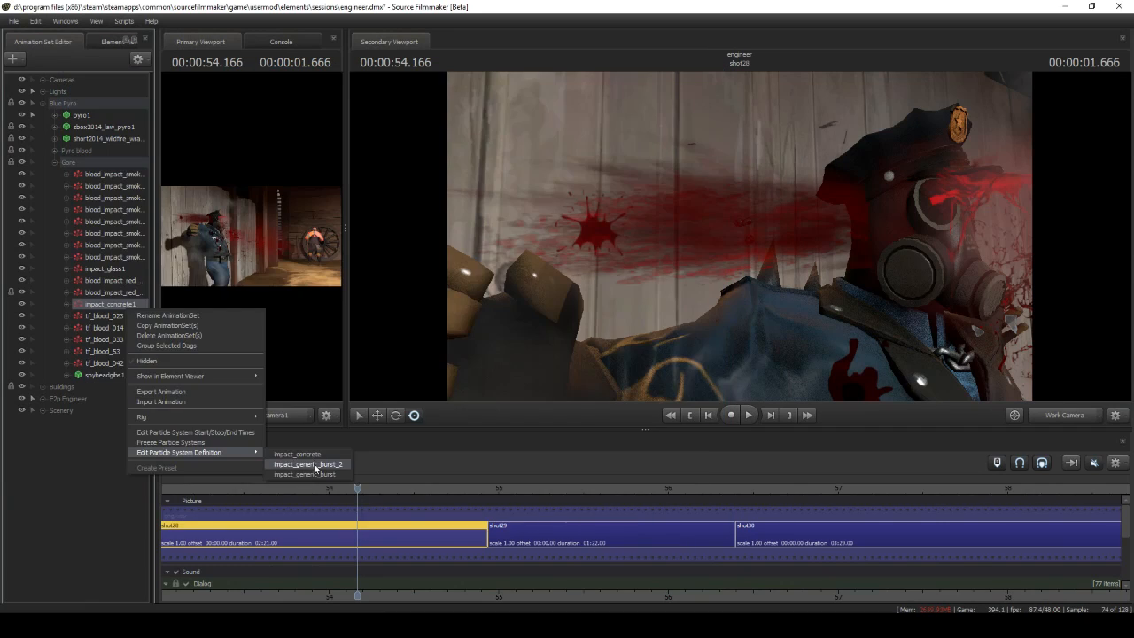
Inspect the Color Random initializers of impact_generic_burst_2 and impact_generic_burst within impact_concrete1 in the Gore group
{"action": "left_click", "coordinate": [319, 462]}
{"action": "left_click", "coordinate": [148, 416]}
{"action": "left_click_drag", "start_coordinate": [538, 117], "coordinate": [538, 223]}
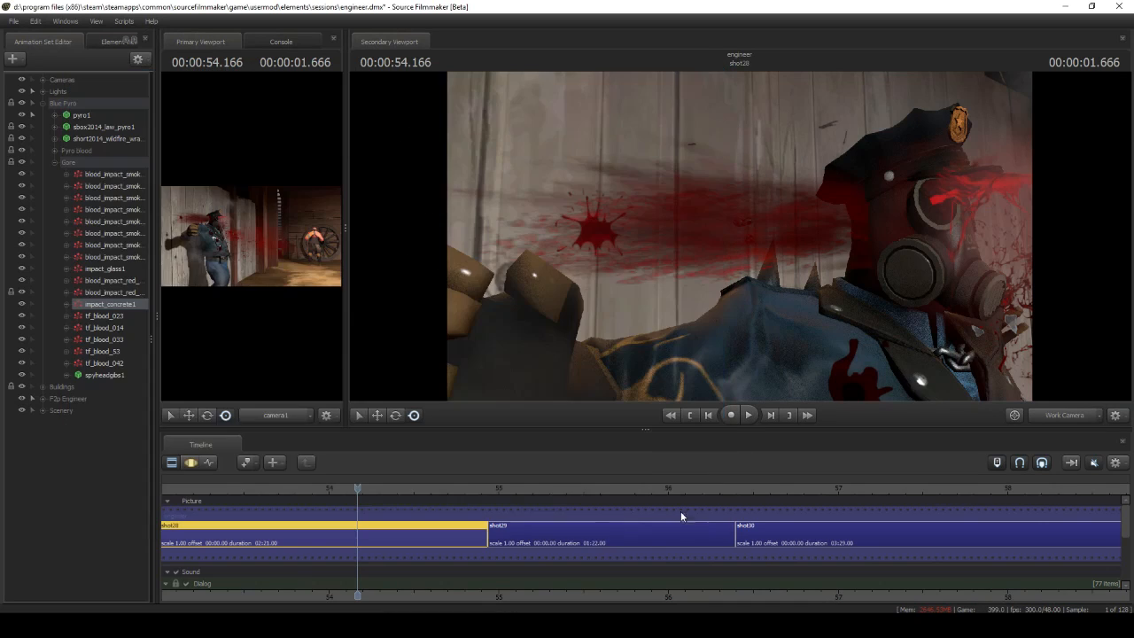
{"action": "right_click", "coordinate": [120, 369]}
{"action": "left_click", "coordinate": [320, 468]}
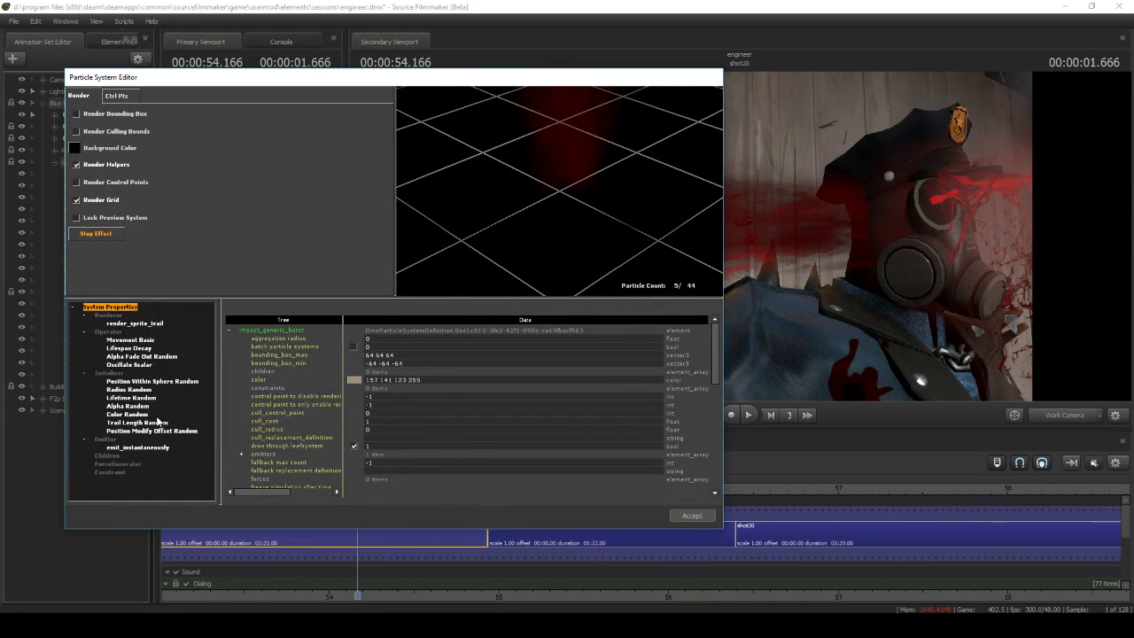
{"action": "left_click", "coordinate": [147, 413]}
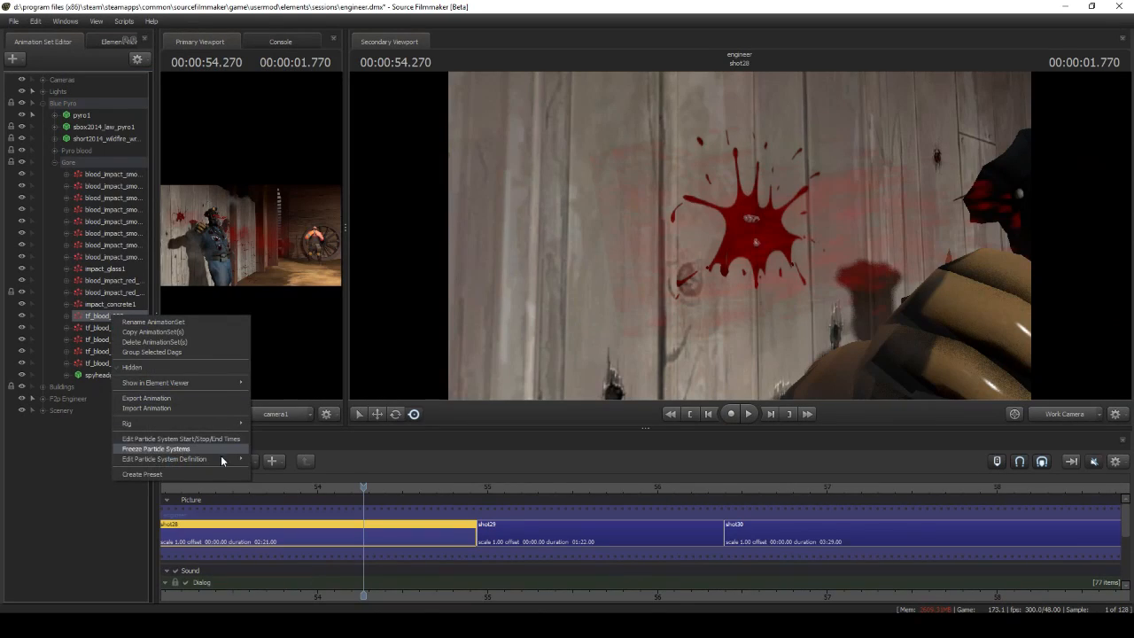
Open tf_blood_023's particle definition and examine its blood spray decal material and the Radius Scale operator's timing and scale settings
{"action": "mouse_move", "coordinate": [226, 459]}
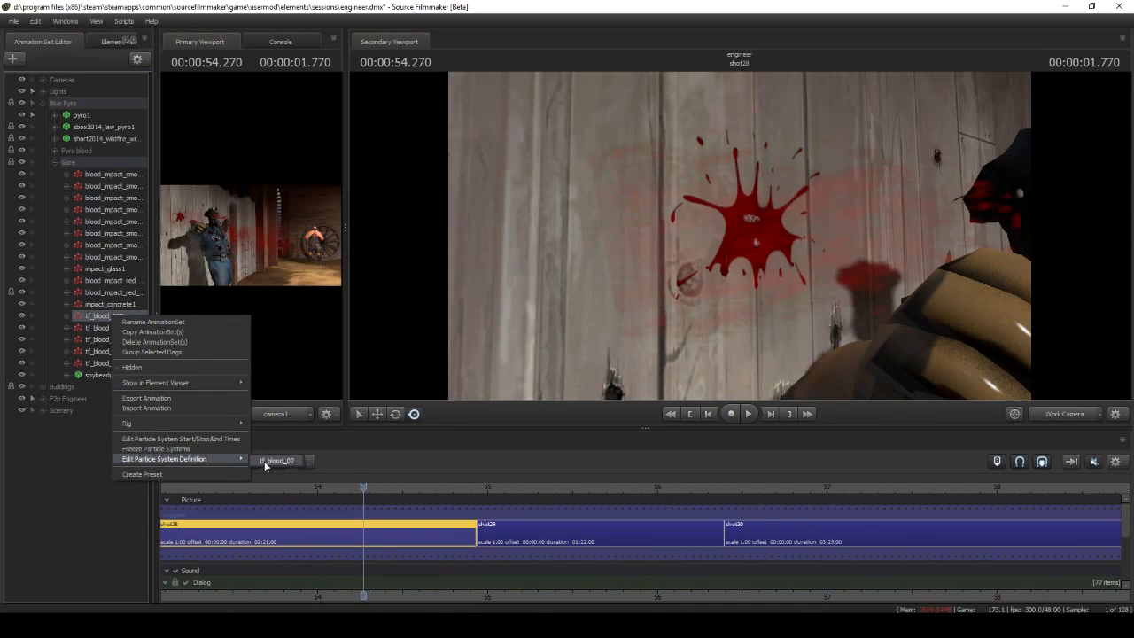
{"action": "left_click", "coordinate": [270, 461]}
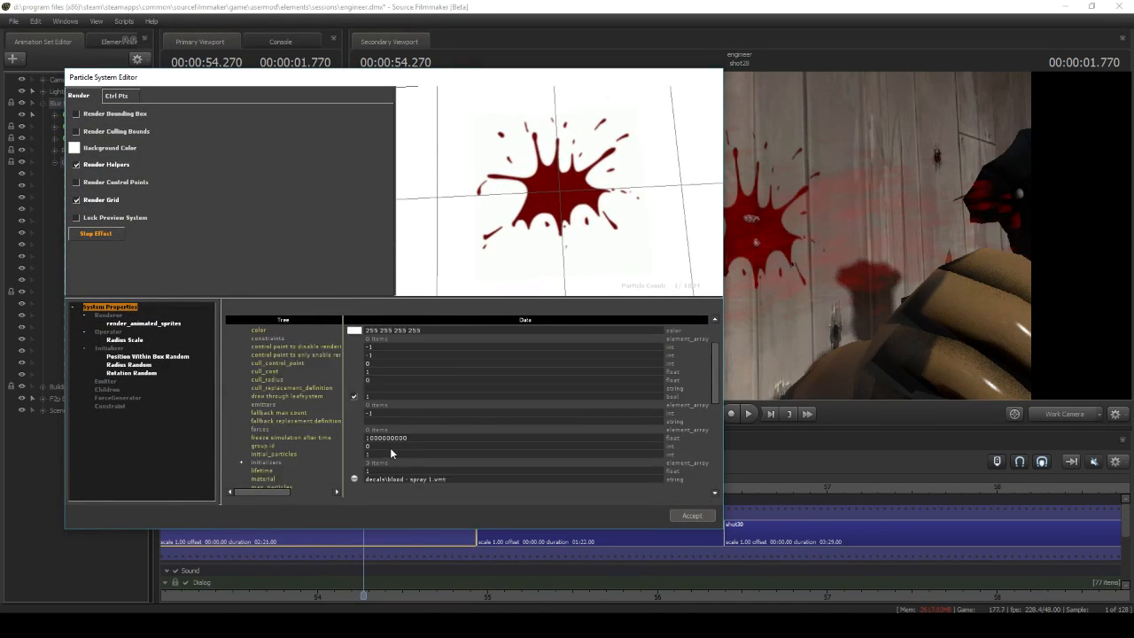
{"action": "scroll", "coordinate": [413, 461], "scroll_direction": "down", "scroll_amount": 1}
{"action": "left_click", "coordinate": [130, 341]}
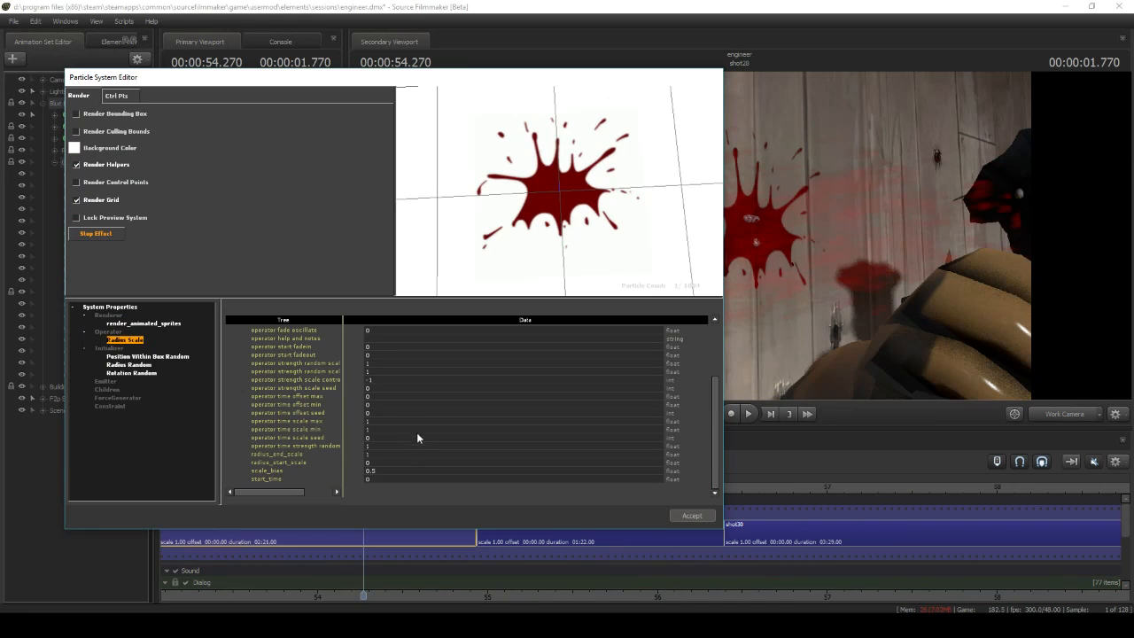
{"action": "scroll", "coordinate": [386, 461], "scroll_direction": "up", "scroll_amount": 3}
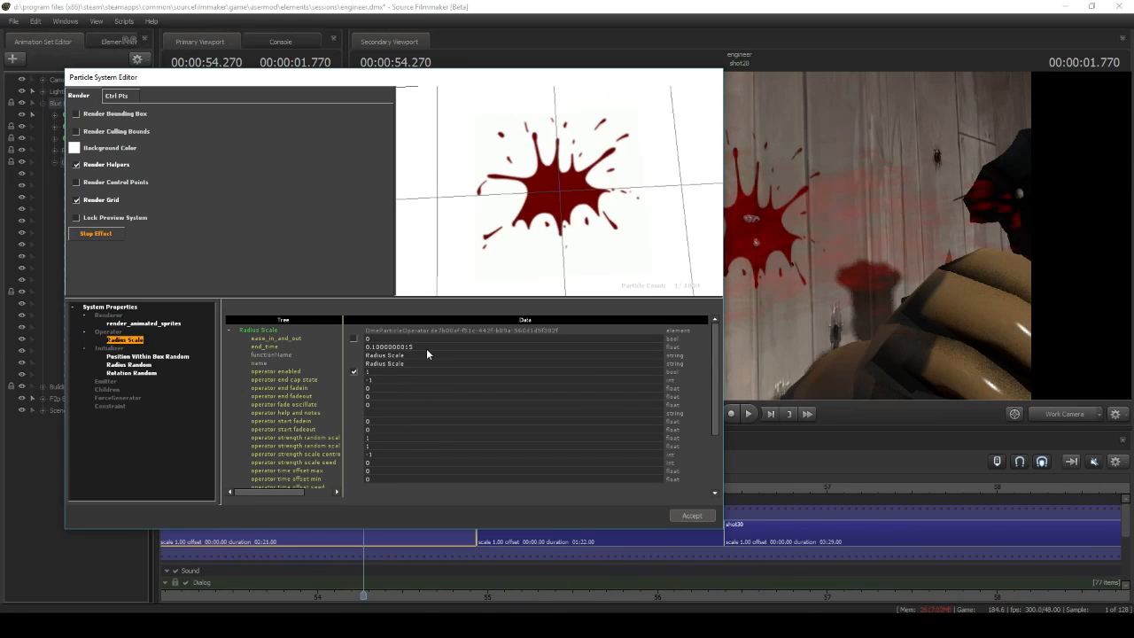
{"action": "scroll", "coordinate": [422, 363], "scroll_direction": "down", "scroll_amount": 1}
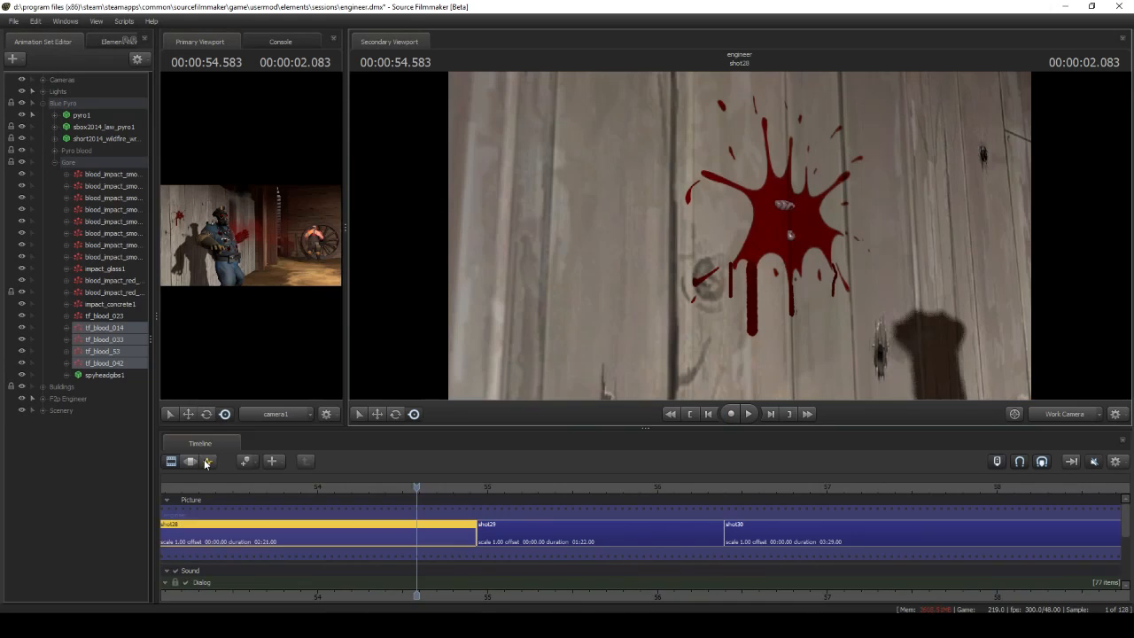
Inspect the keyframes of the tf_blood_014, 033, 53 and 042 drips beneath the wall splatter and check tf_blood_023's visibility
{"action": "left_click_drag", "start_coordinate": [427, 490], "coordinate": [420, 467]}
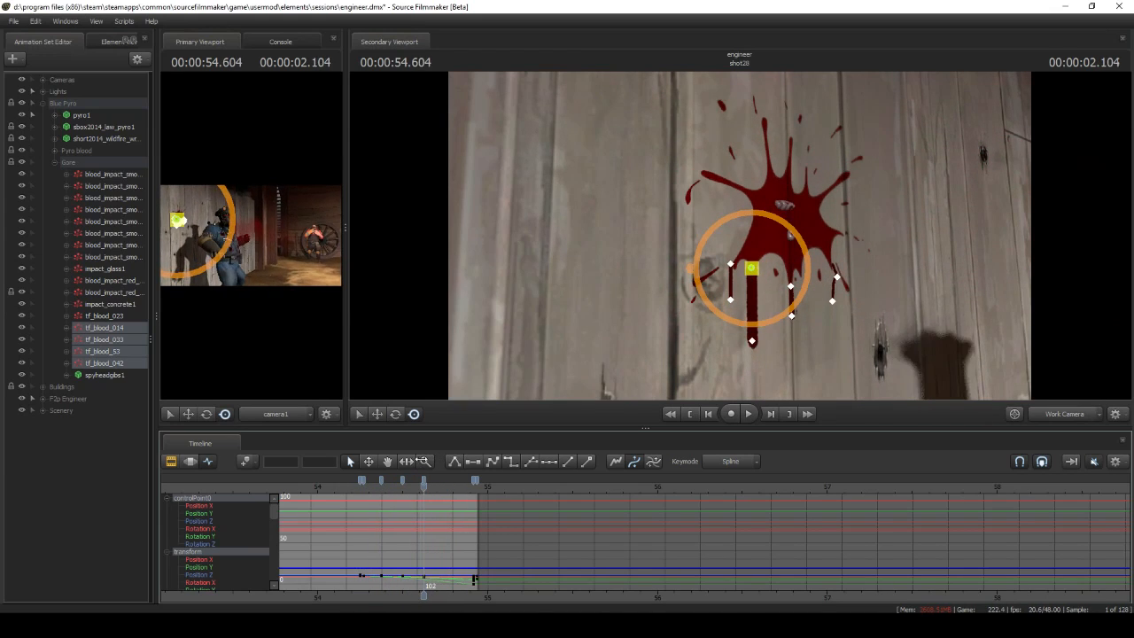
{"action": "left_click", "coordinate": [22, 316]}
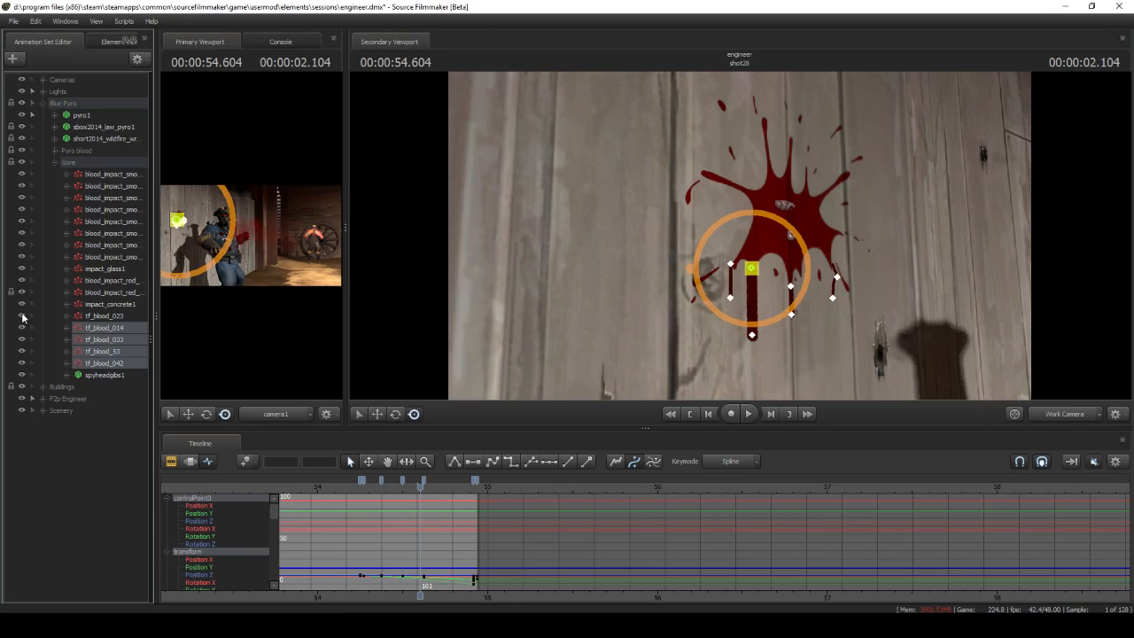
{"action": "left_click", "coordinate": [167, 461]}
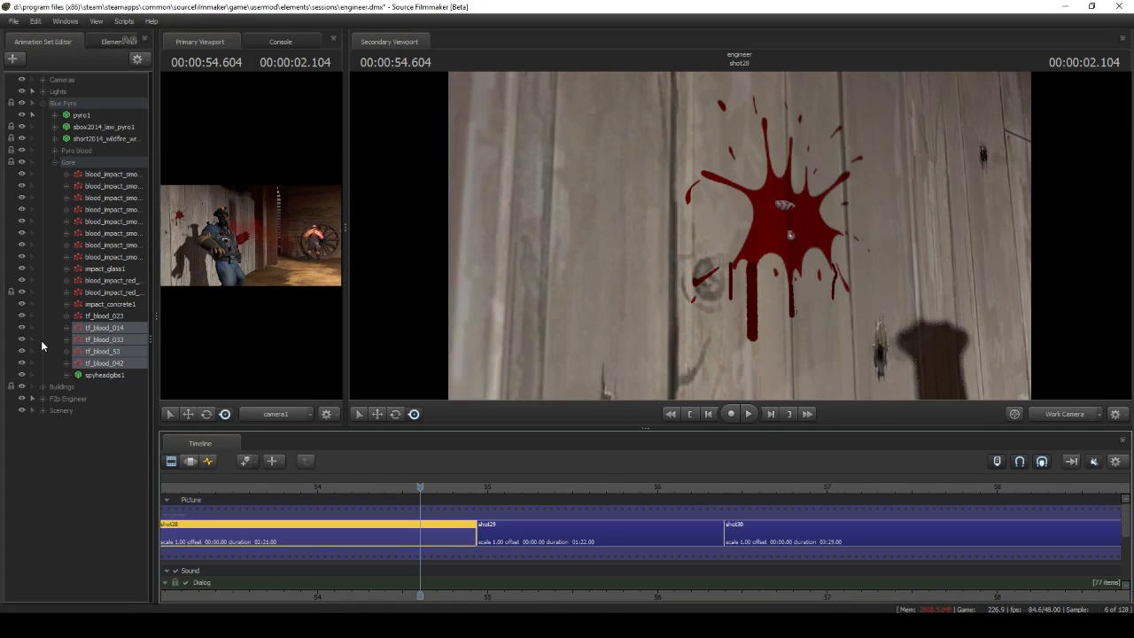
Toggle the tf_blood_023 wall splatter's visibility and scrub shot28 to review it with the drips
{"action": "left_click", "coordinate": [24, 319]}
{"action": "key", "text": "s"}
{"action": "left_click_drag", "start_coordinate": [533, 297], "coordinate": [534, 303]}
{"action": "left_click_drag", "start_coordinate": [420, 490], "coordinate": [388, 478]}
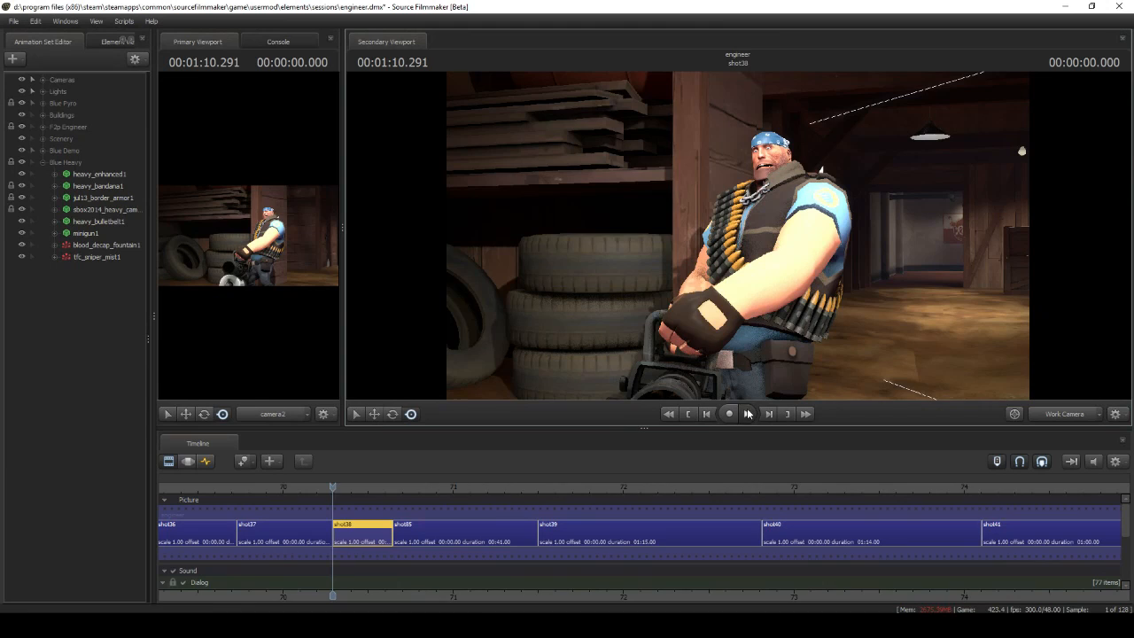
Play through the heavy's shot38 to review it and return to the shot's start
{"action": "left_click", "coordinate": [748, 414]}
{"action": "left_click", "coordinate": [748, 414]}
{"action": "left_click", "coordinate": [690, 414]}
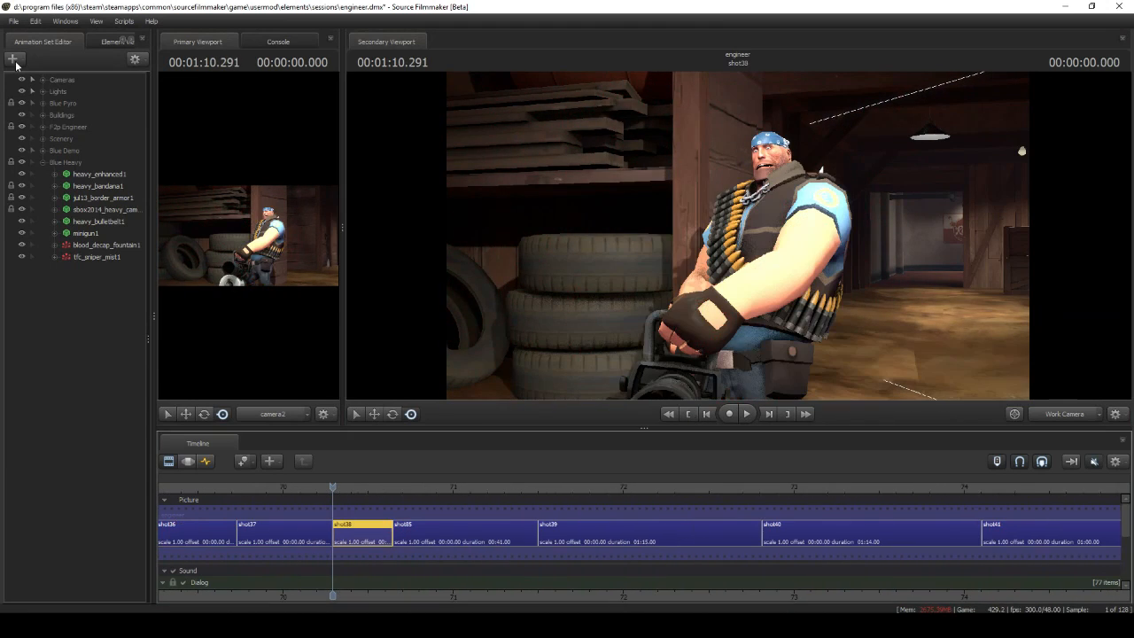
Choose blood_decap_fountain from blood_impact.pcf as the definition for a new particle system in shot38
{"action": "left_click", "coordinate": [16, 63]}
{"action": "left_click", "coordinate": [39, 106]}
{"action": "left_click", "coordinate": [660, 271]}
{"action": "left_click", "coordinate": [413, 228]}
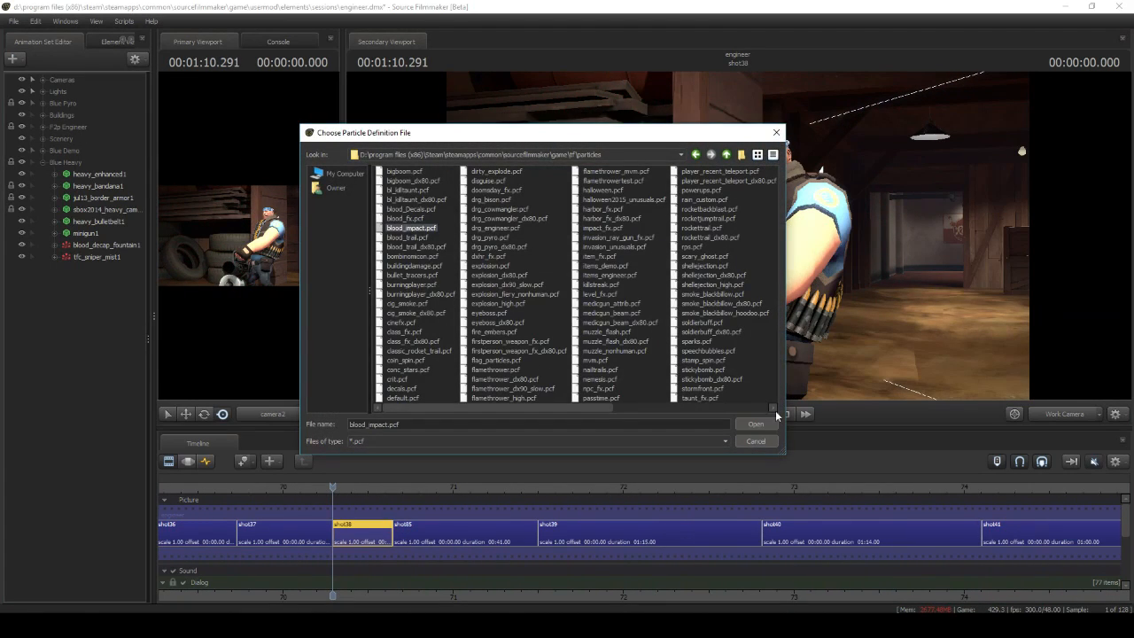
{"action": "left_click", "coordinate": [767, 423]}
{"action": "left_click", "coordinate": [621, 284]}
{"action": "scroll", "coordinate": [612, 328], "scroll_direction": "down", "scroll_amount": 2}
{"action": "left_click", "coordinate": [629, 330]}
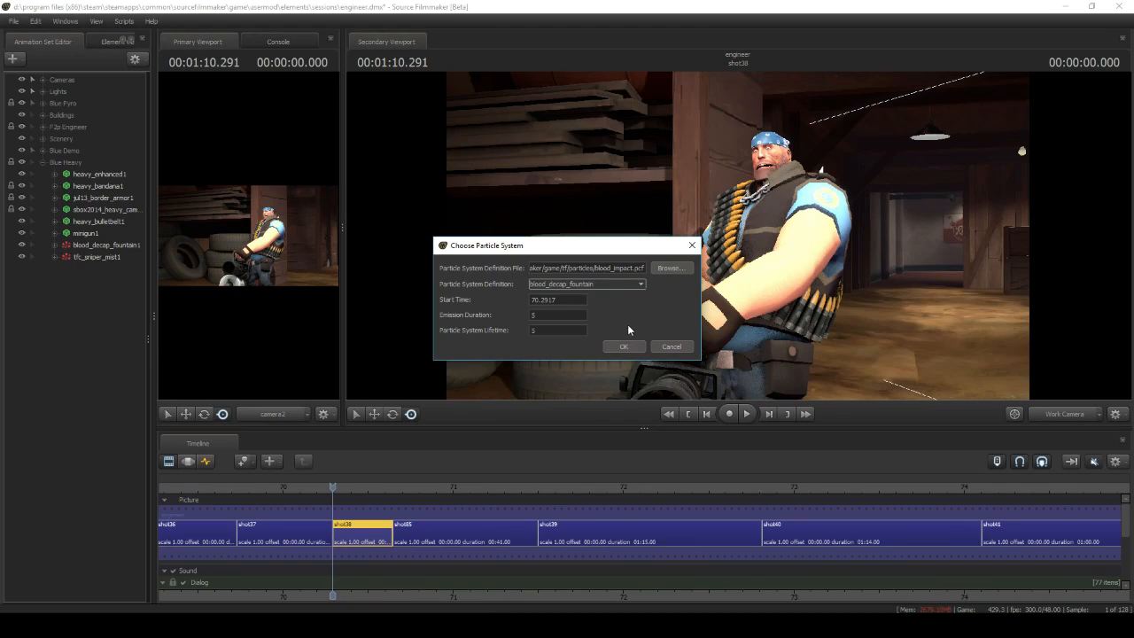
{"action": "left_click", "coordinate": [624, 346]}
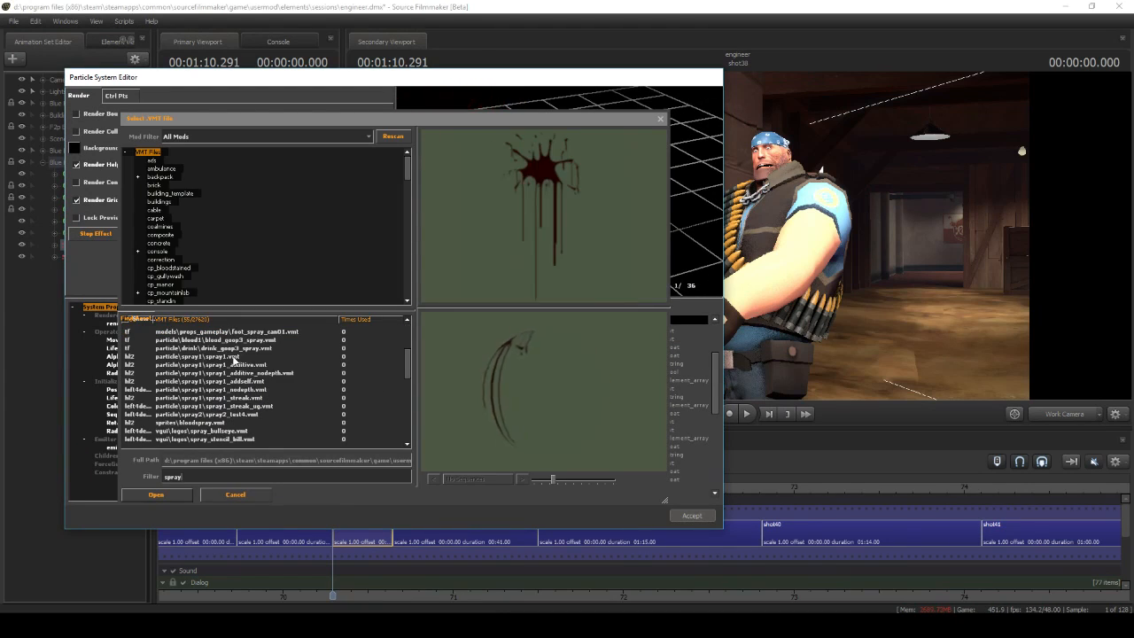
Examine the blood_decap_fountain definition's material, emit_continuously emitter settings and Position Within Sphere Random initializer
{"action": "left_click", "coordinate": [235, 359]}
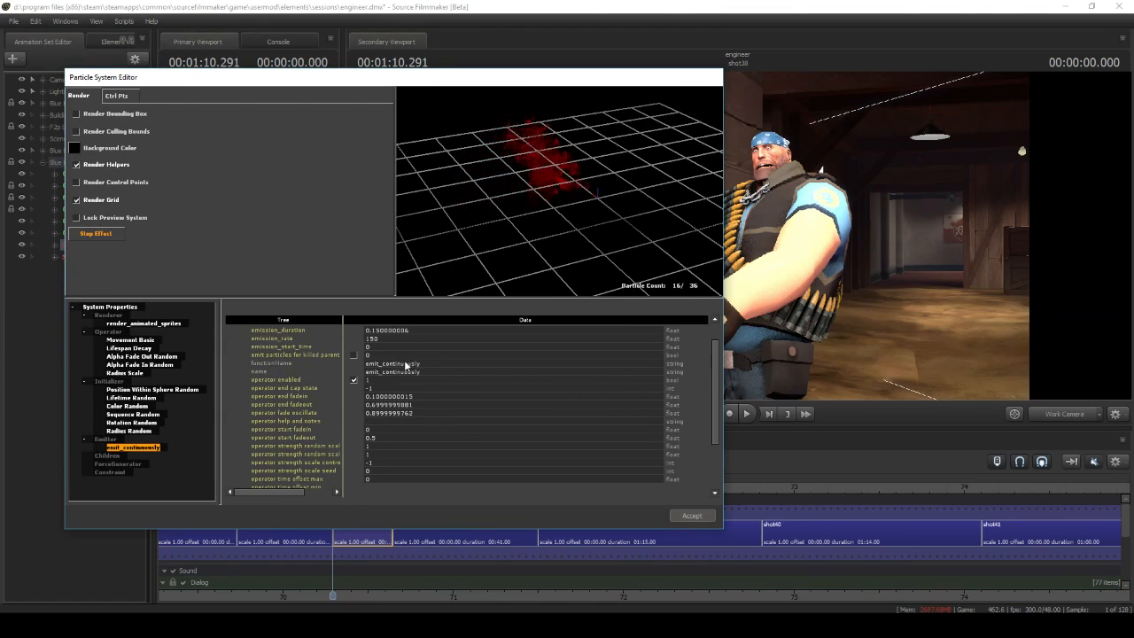
{"action": "left_click", "coordinate": [193, 394]}
{"action": "scroll", "coordinate": [408, 397], "scroll_direction": "down", "scroll_amount": 6}
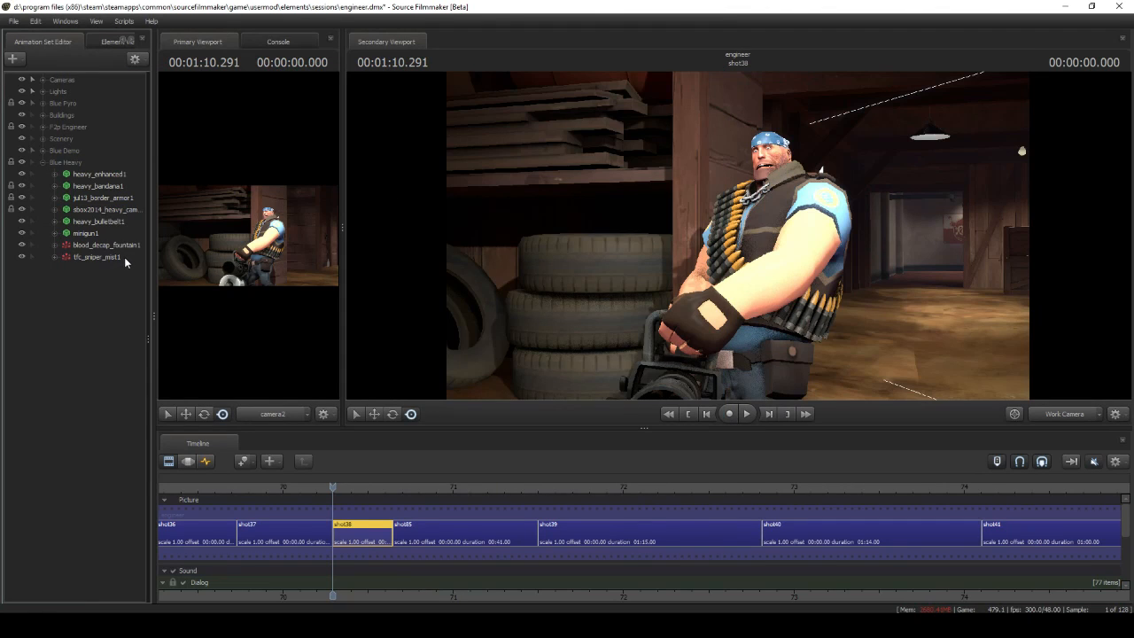
Open tfc_sniper_mist1's particle definition and examine its red mist preview and Position Within Sphere Random initializer
{"action": "right_click", "coordinate": [125, 257]}
{"action": "mouse_move", "coordinate": [245, 404]}
{"action": "left_click", "coordinate": [292, 404]}
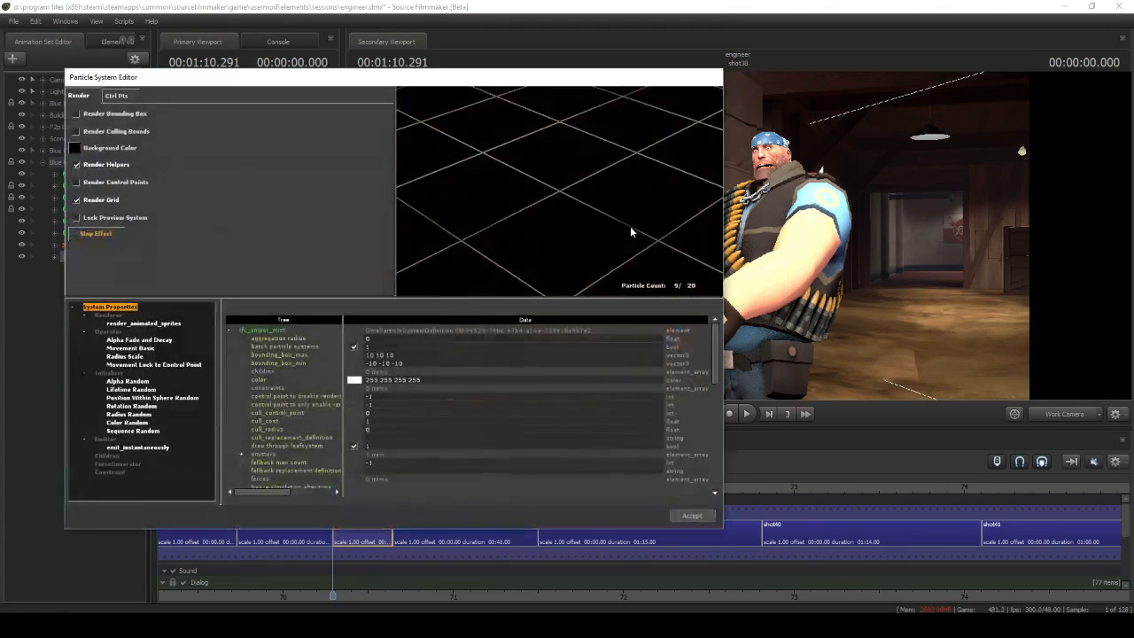
{"action": "right_click_drag", "start_coordinate": [538, 203], "coordinate": [538, 255]}
{"action": "left_click_drag", "start_coordinate": [572, 248], "coordinate": [538, 255]}
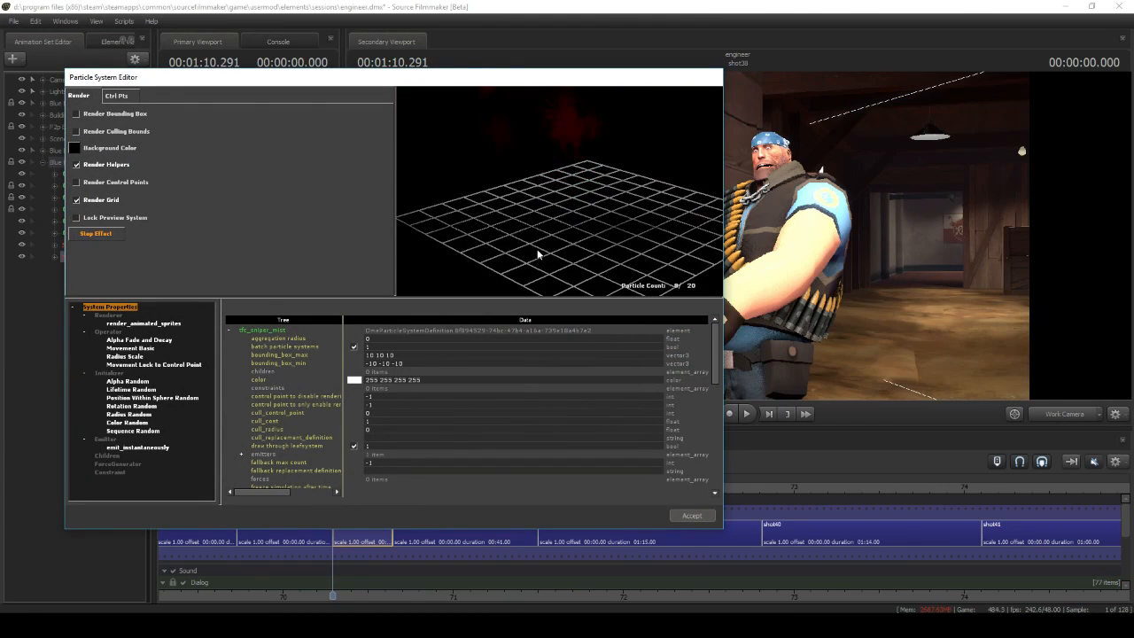
{"action": "left_click", "coordinate": [193, 399]}
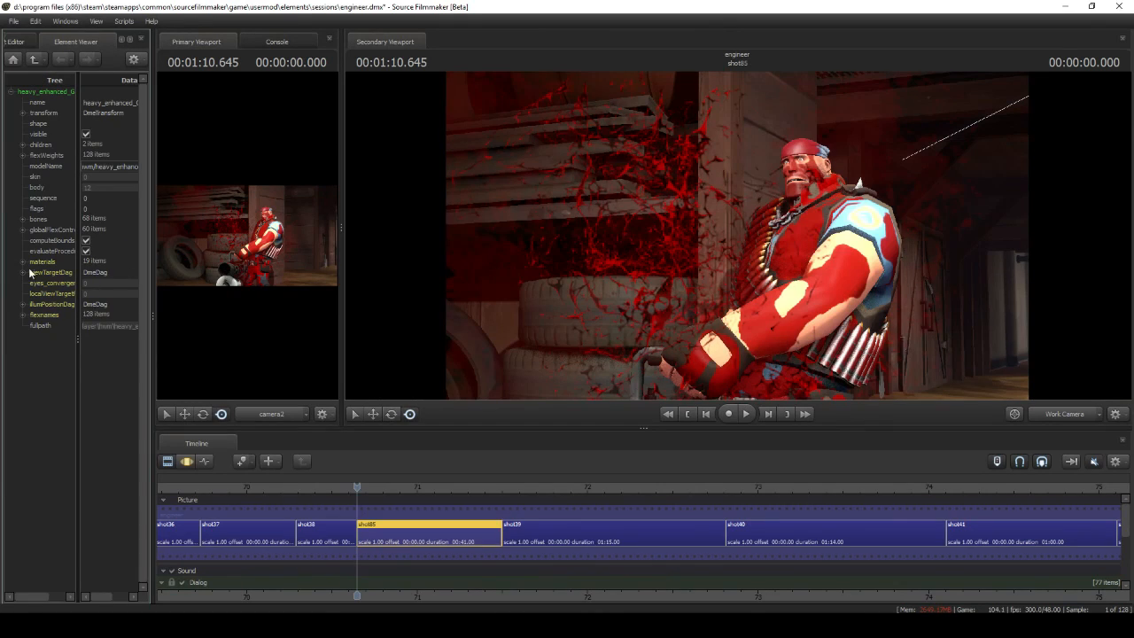
Expand the heavy model's materials and its first material entry in the element tree
{"action": "left_click", "coordinate": [33, 263]}
{"action": "left_click", "coordinate": [34, 273]}
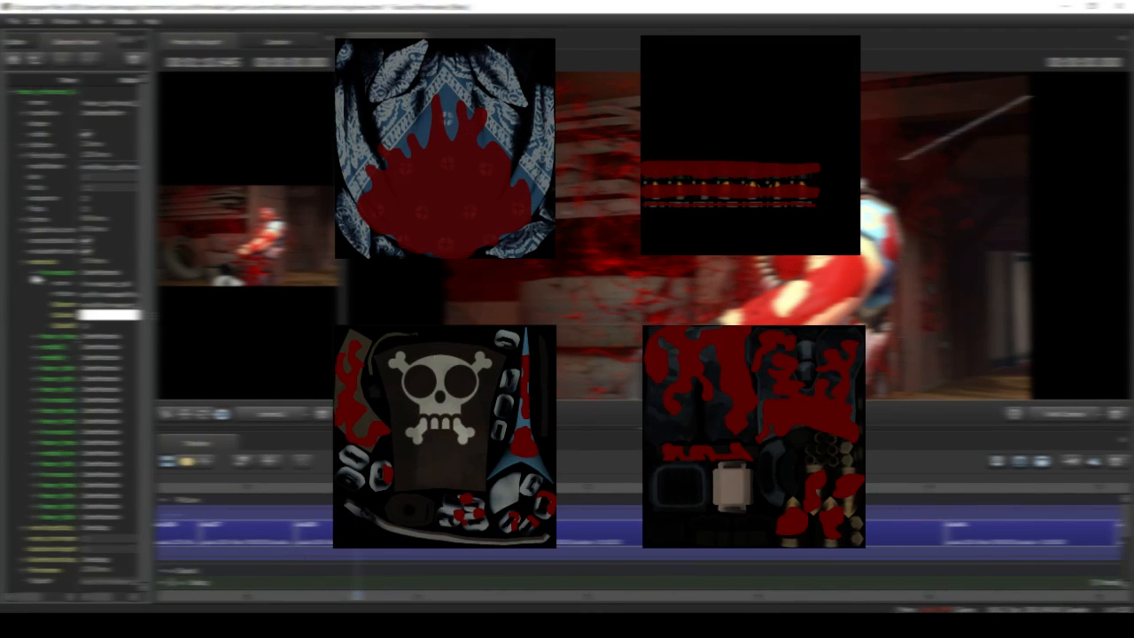
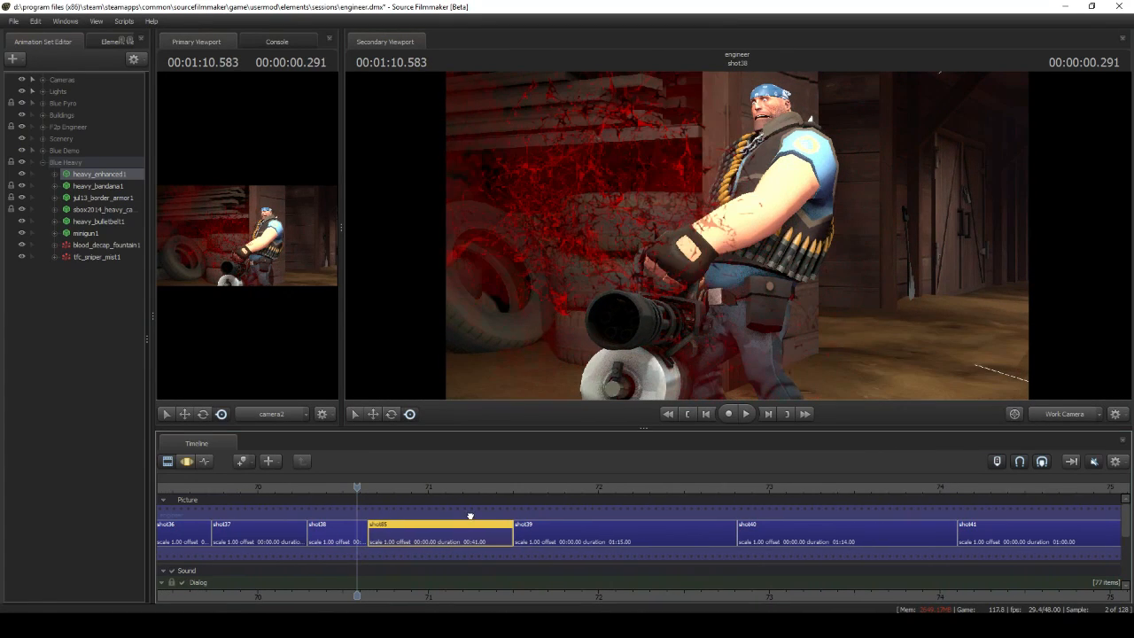
Examine the blood_impact_smoker_01 particle definition used in shot39's Heavy Blood group
{"action": "left_click_drag", "start_coordinate": [471, 516], "coordinate": [310, 505]}
{"action": "left_click_drag", "start_coordinate": [664, 493], "coordinate": [461, 493]}
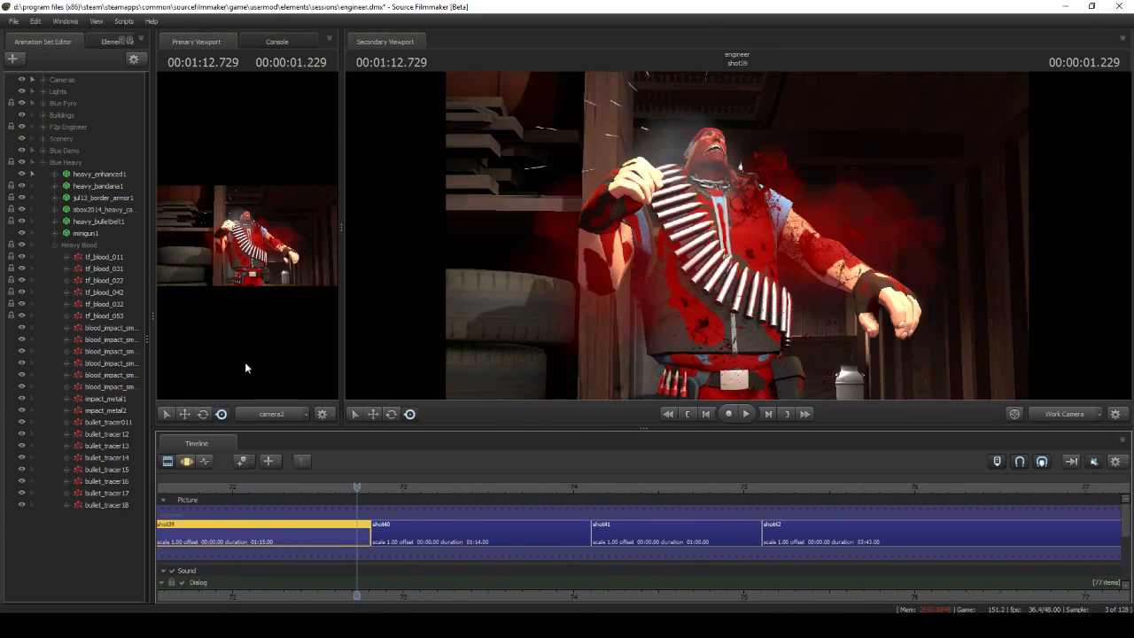
{"action": "right_click", "coordinate": [117, 333]}
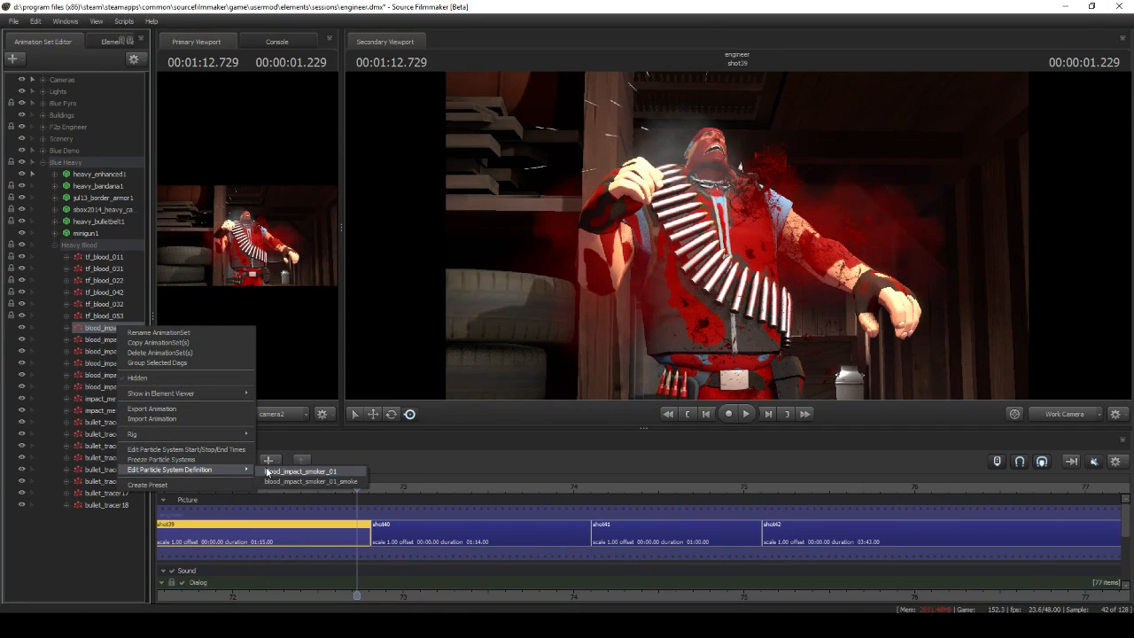
{"action": "left_click", "coordinate": [292, 471]}
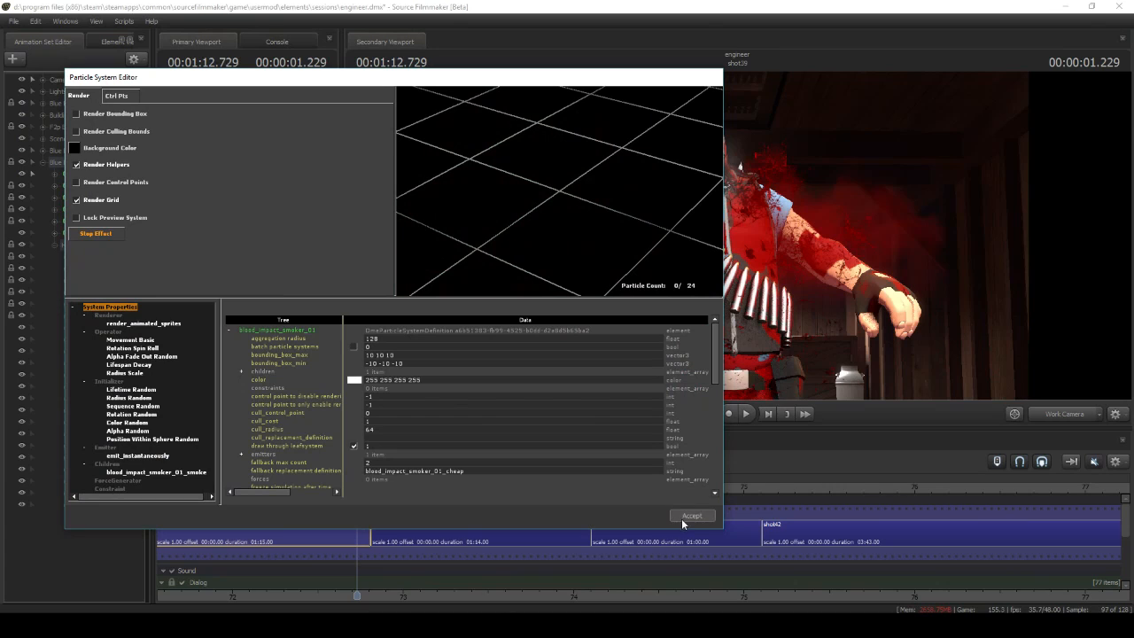
{"action": "left_click", "coordinate": [688, 516]}
Open tf_blood_011's particle definition and examine its wound decal preview and material setting
{"action": "right_click", "coordinate": [106, 257]}
{"action": "mouse_move", "coordinate": [211, 411]}
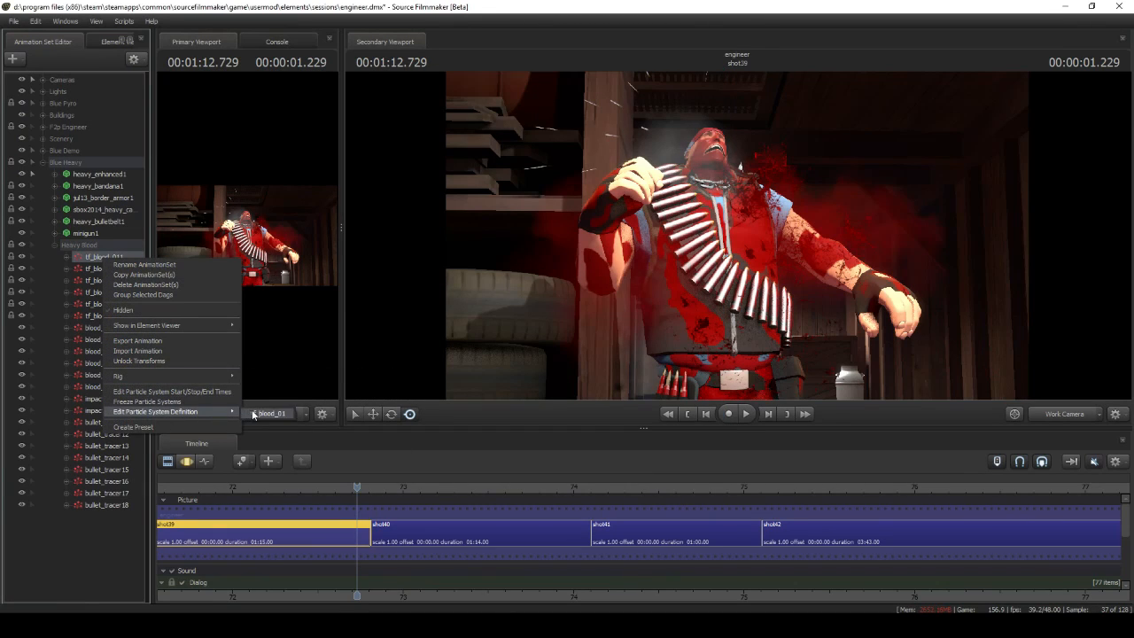
{"action": "left_click", "coordinate": [253, 413]}
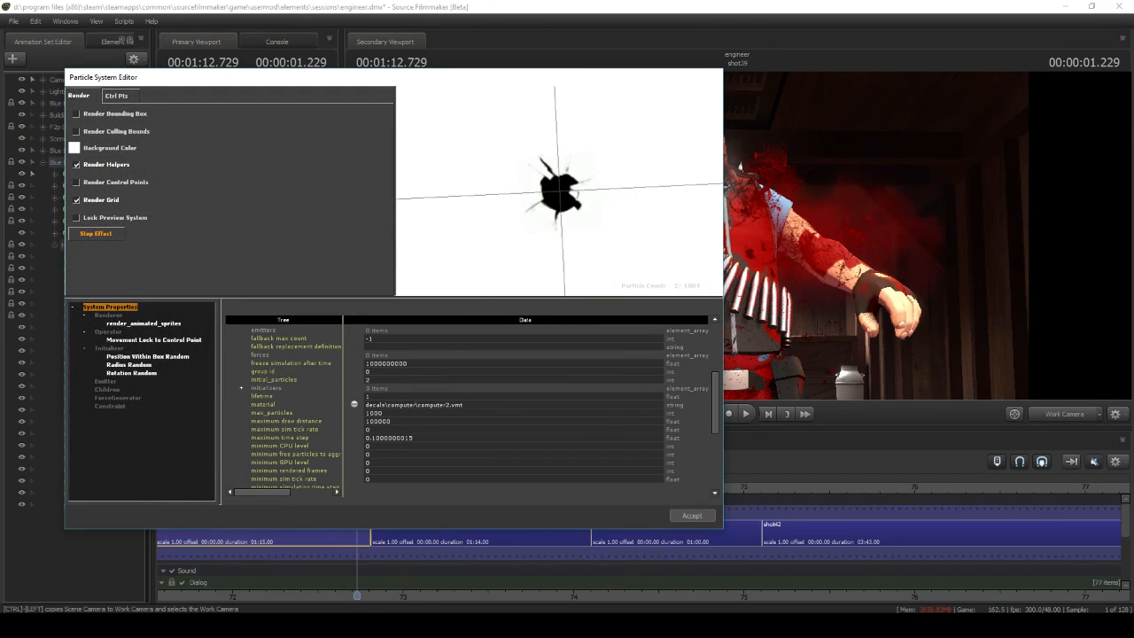
{"action": "left_click", "coordinate": [692, 515]}
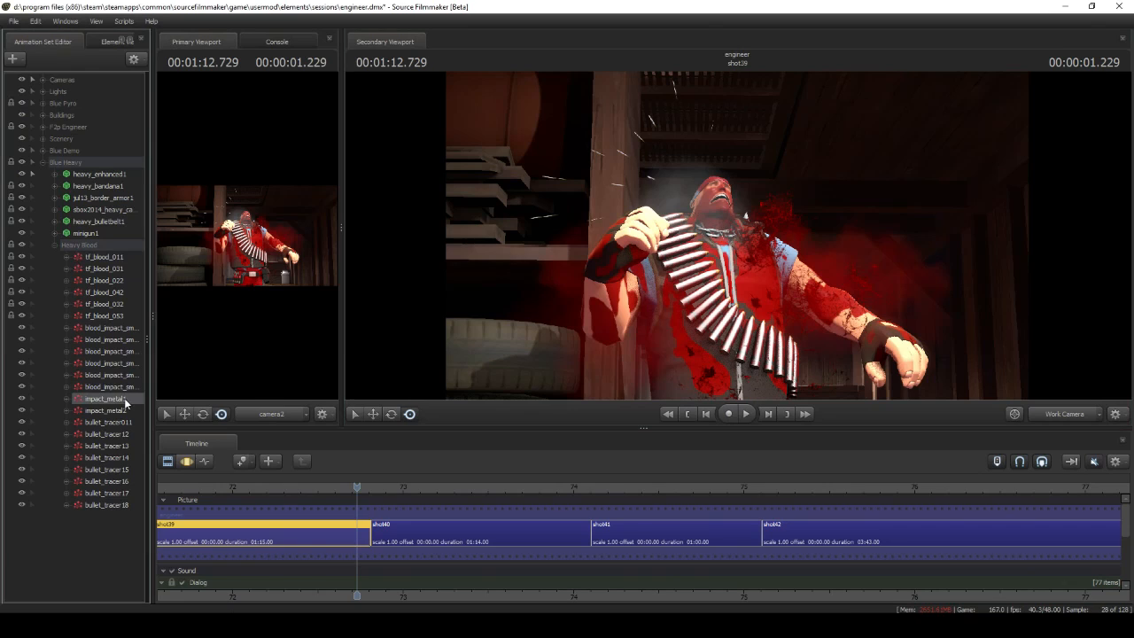
Play back shot39 in the motion editor from about 1:12.479 to review the impact_metal1 effect on the heavy
{"action": "left_click", "coordinate": [184, 460]}
{"action": "left_click_drag", "start_coordinate": [357, 486], "coordinate": [314, 488]}
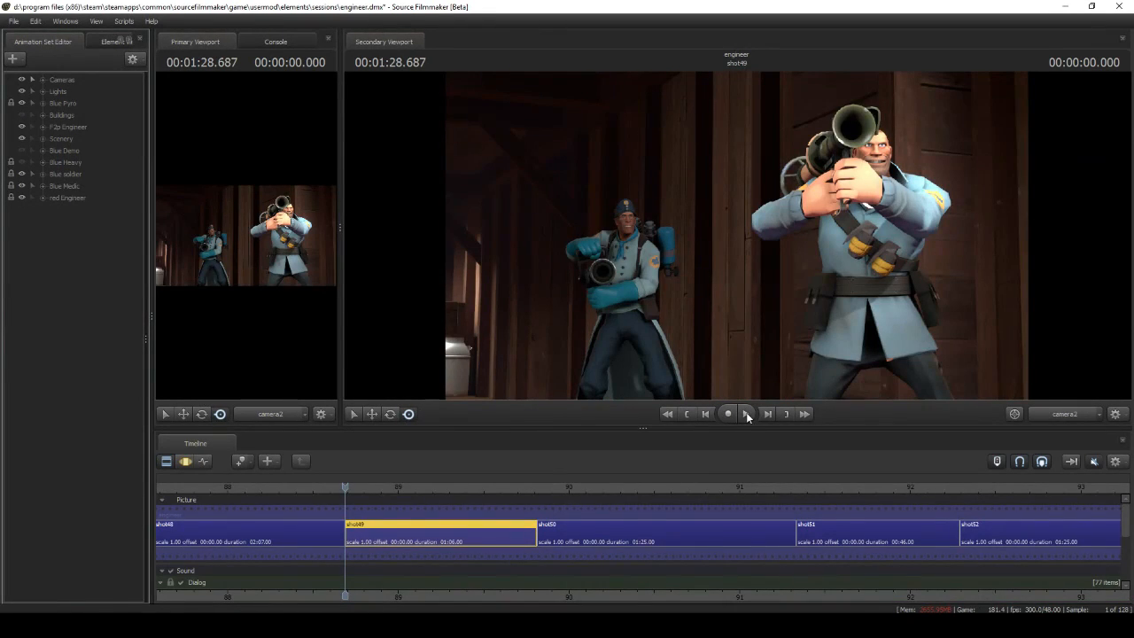
{"action": "left_click", "coordinate": [747, 414]}
{"action": "left_click", "coordinate": [747, 414]}
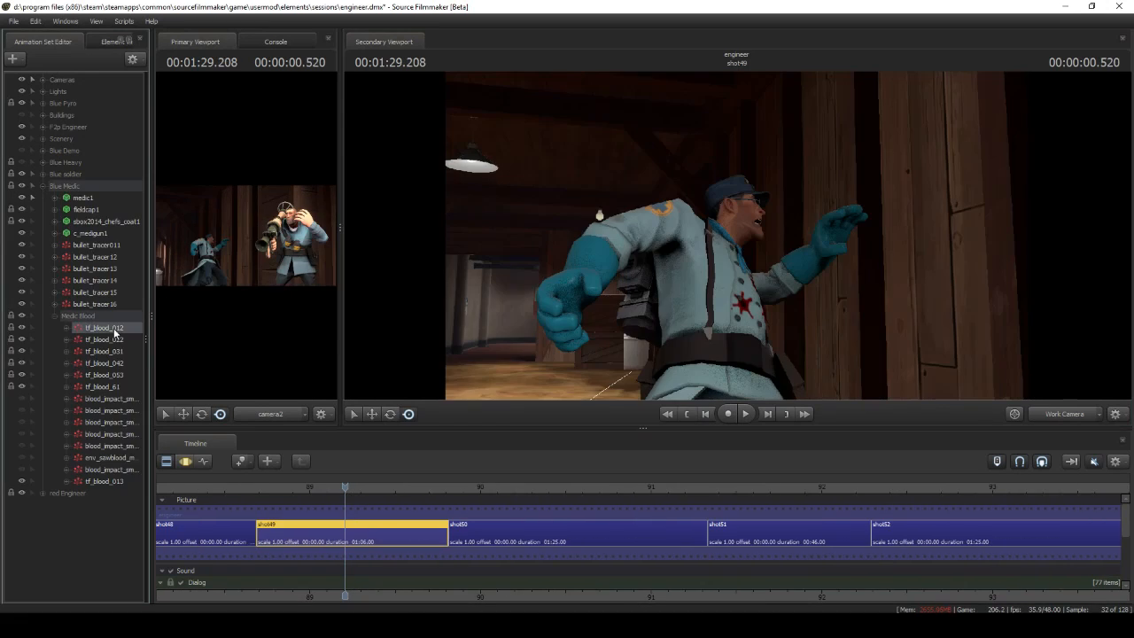
Examine the particle definition of tf_blood_012 in shot49's Medic Blood group
{"action": "right_click", "coordinate": [115, 328]}
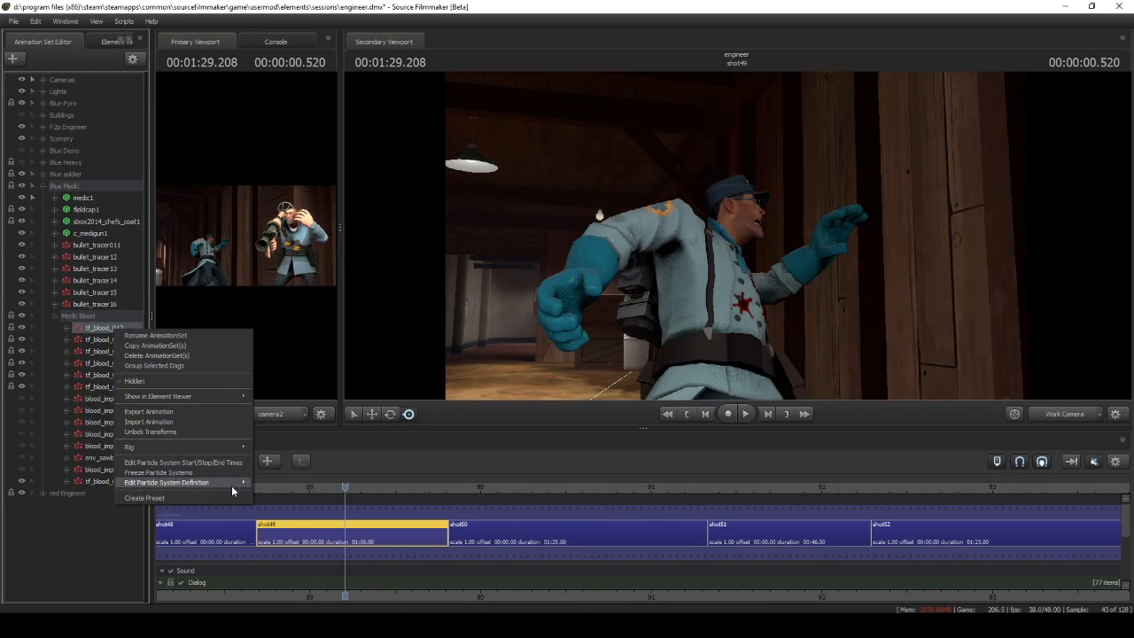
{"action": "left_click", "coordinate": [236, 484]}
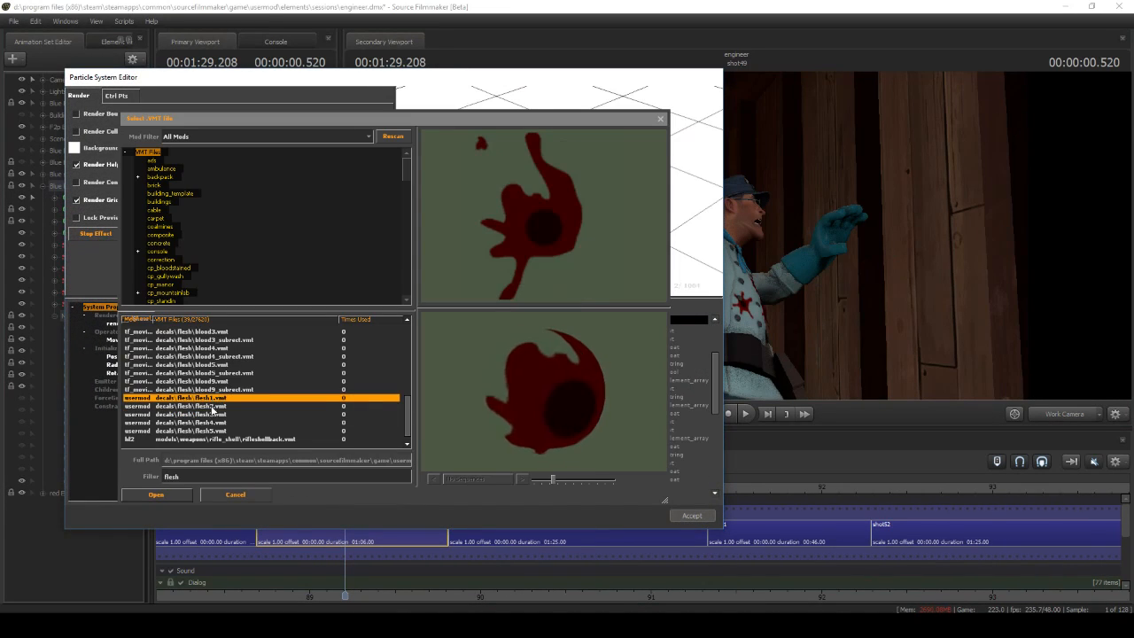
{"action": "left_click", "coordinate": [212, 406]}
{"action": "left_click", "coordinate": [213, 415]}
{"action": "left_click", "coordinate": [214, 423]}
{"action": "left_click", "coordinate": [214, 430]}
{"action": "left_click", "coordinate": [213, 423]}
{"action": "left_click", "coordinate": [213, 415]}
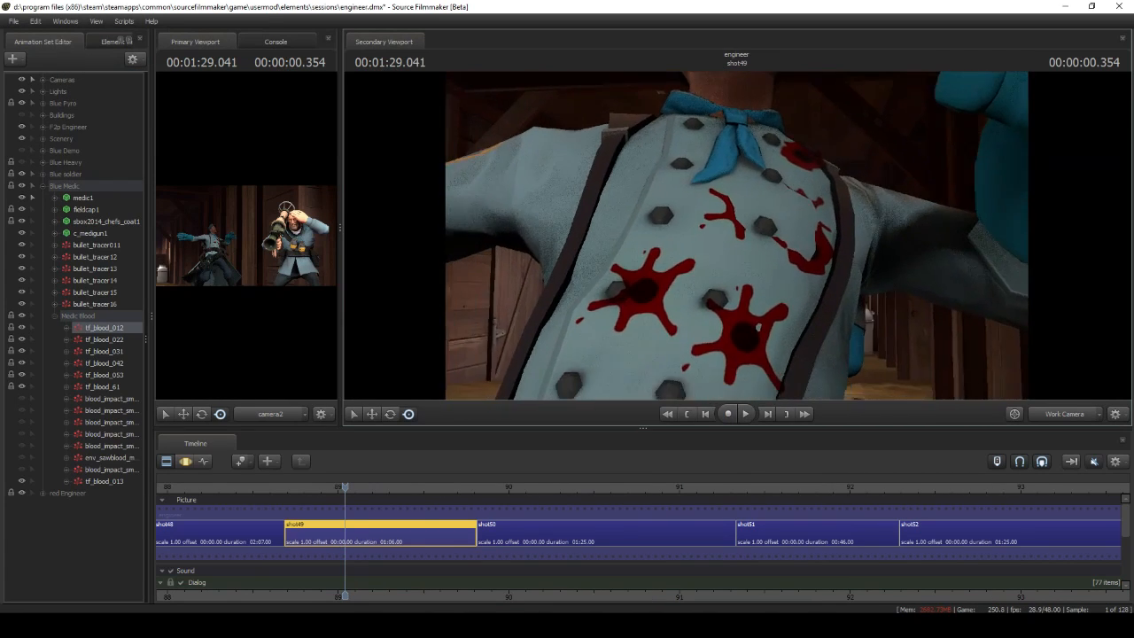
Move to an earlier point in shot49 and open blood_impact_smoker_013's particle definition for editing
{"action": "key", "text": "s"}
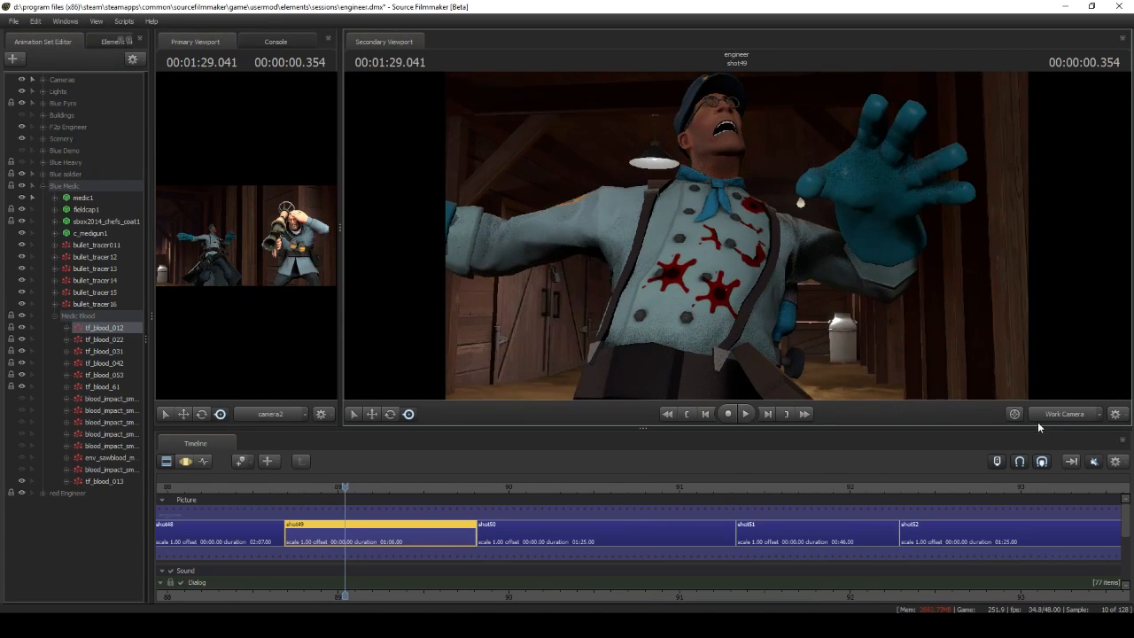
{"action": "left_click", "coordinate": [1063, 418]}
{"action": "left_click_drag", "start_coordinate": [502, 516], "coordinate": [523, 514]}
{"action": "right_click", "coordinate": [112, 504]}
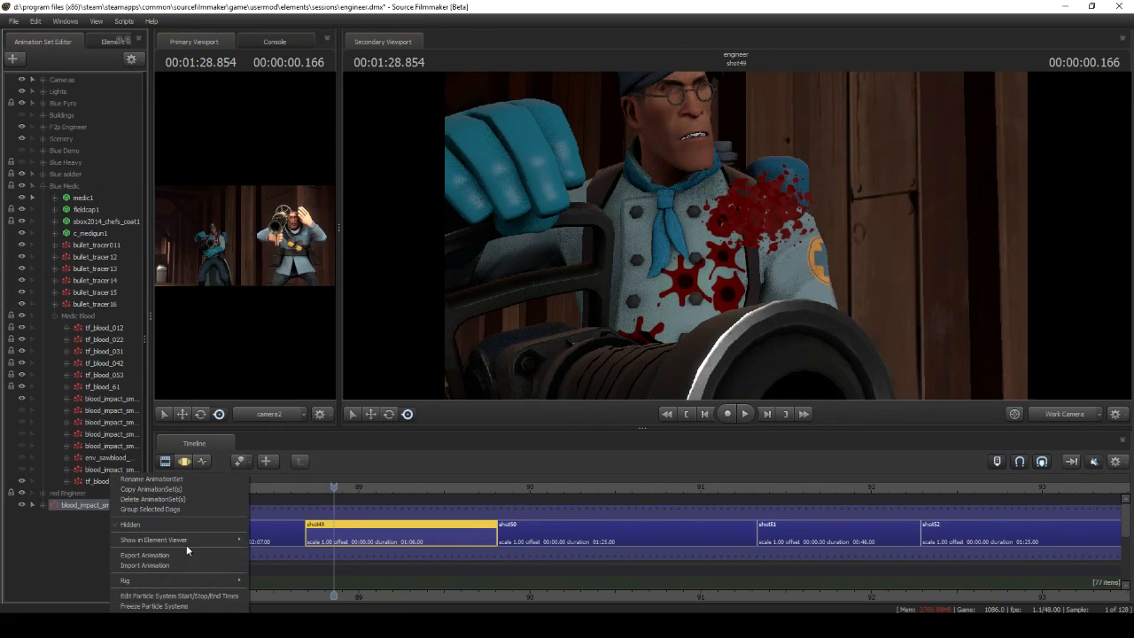
{"action": "left_click", "coordinate": [289, 602]}
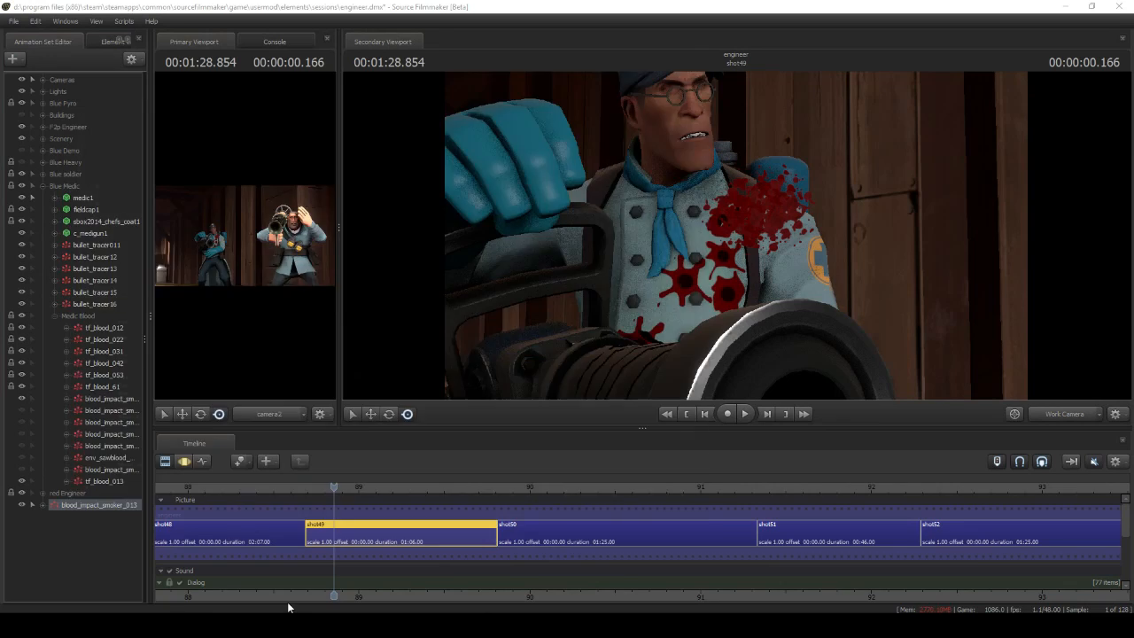
Remove the chunk, smoke and droplet child systems and the Velocity Set from Control Point initializer from the definition
{"action": "left_click", "coordinate": [156, 473]}
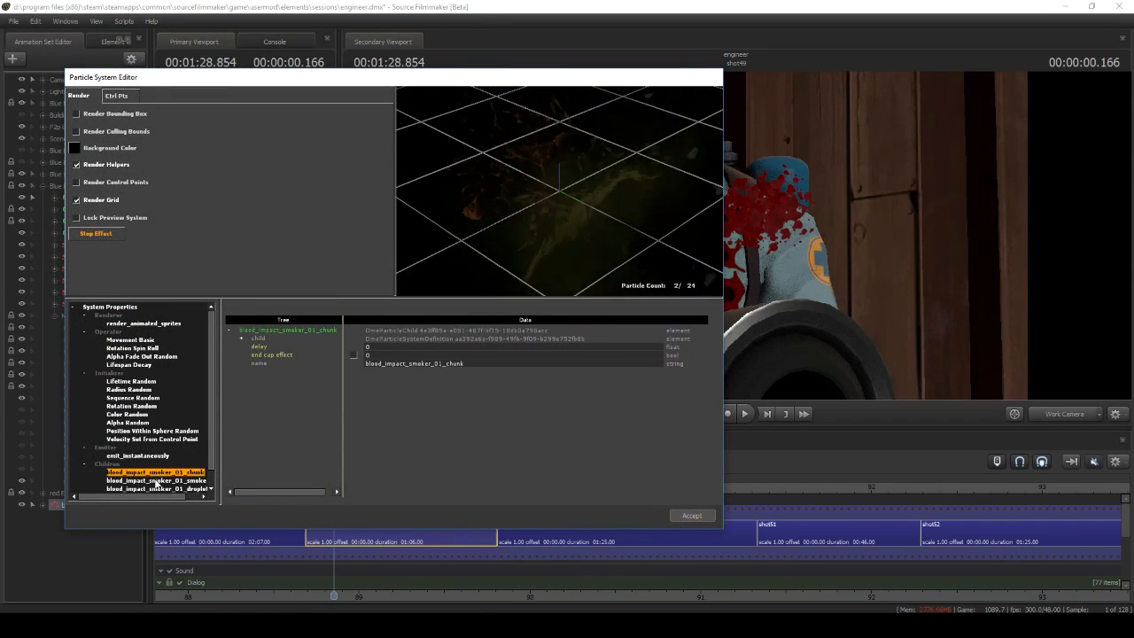
{"action": "right_click", "coordinate": [156, 477]}
{"action": "left_click", "coordinate": [142, 440]}
{"action": "right_click", "coordinate": [142, 440]}
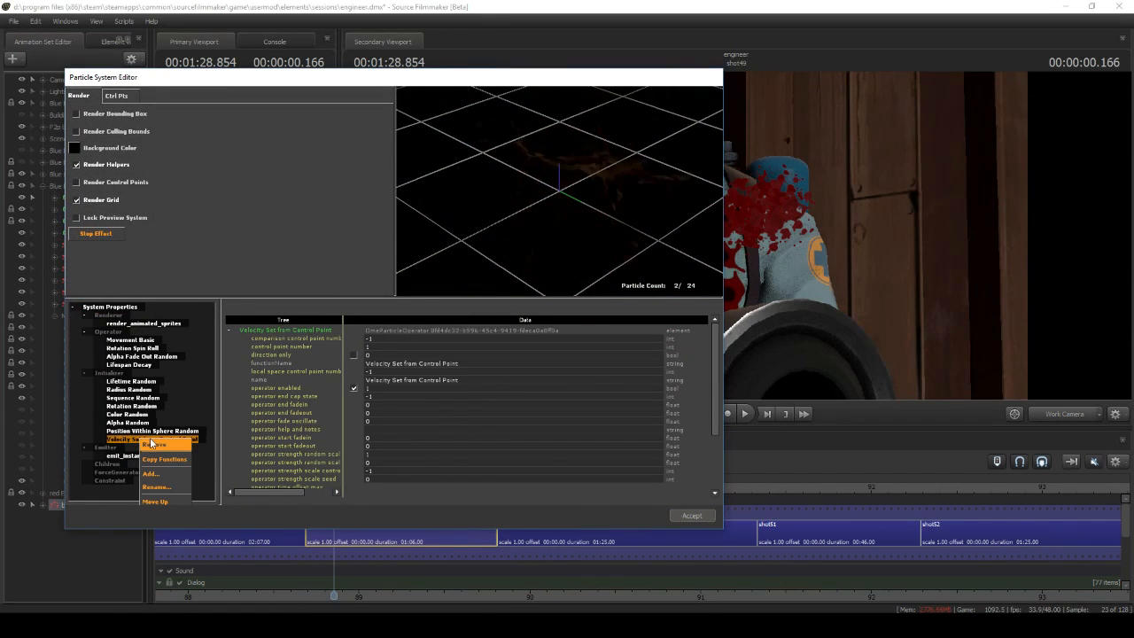
{"action": "left_click", "coordinate": [151, 443]}
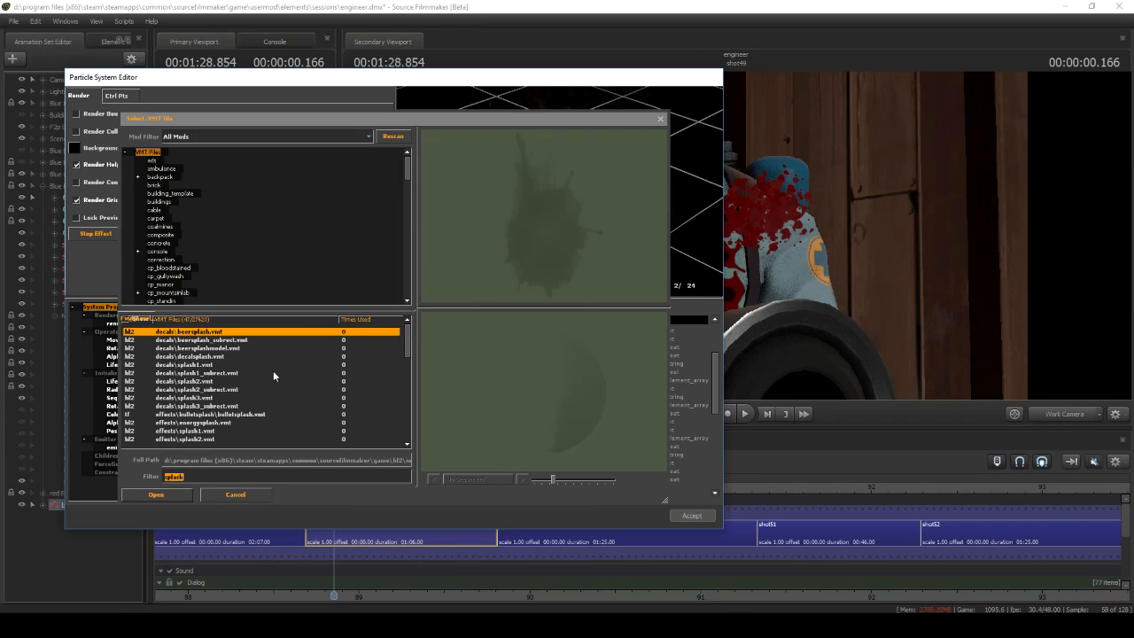
Set the particle material to particle\water_splash\water_splash.vmt and a Color Random colour to dark red (161, 0, 0)
{"action": "scroll", "coordinate": [266, 381], "scroll_direction": "down", "scroll_amount": 10}
{"action": "left_click", "coordinate": [255, 398]}
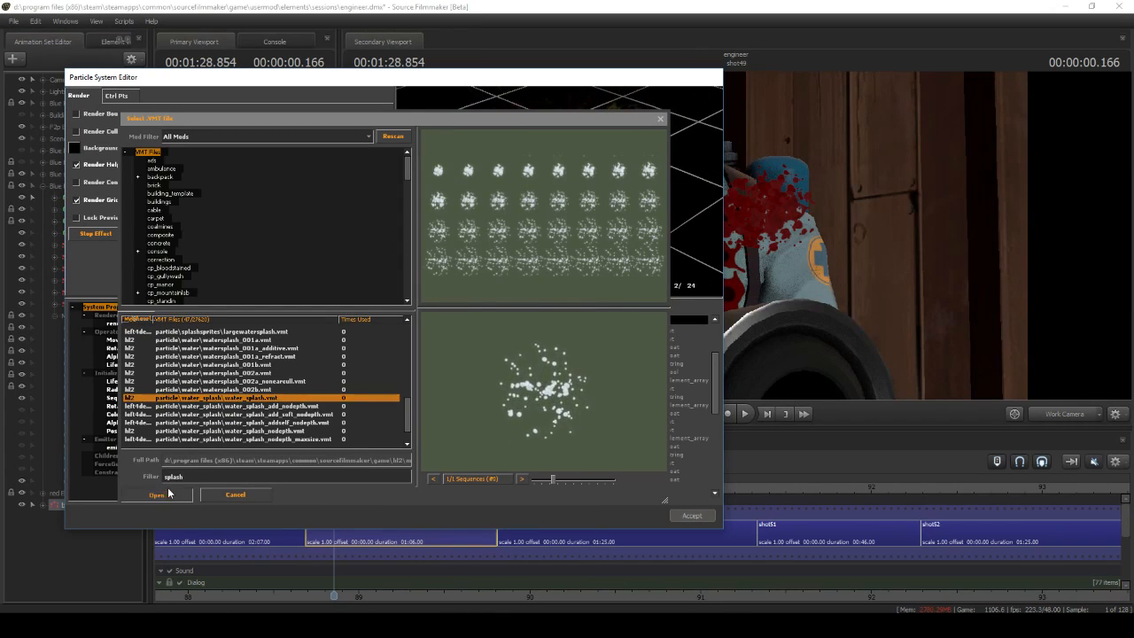
{"action": "left_click", "coordinate": [154, 494]}
{"action": "left_click_drag", "start_coordinate": [383, 451], "coordinate": [371, 451]}
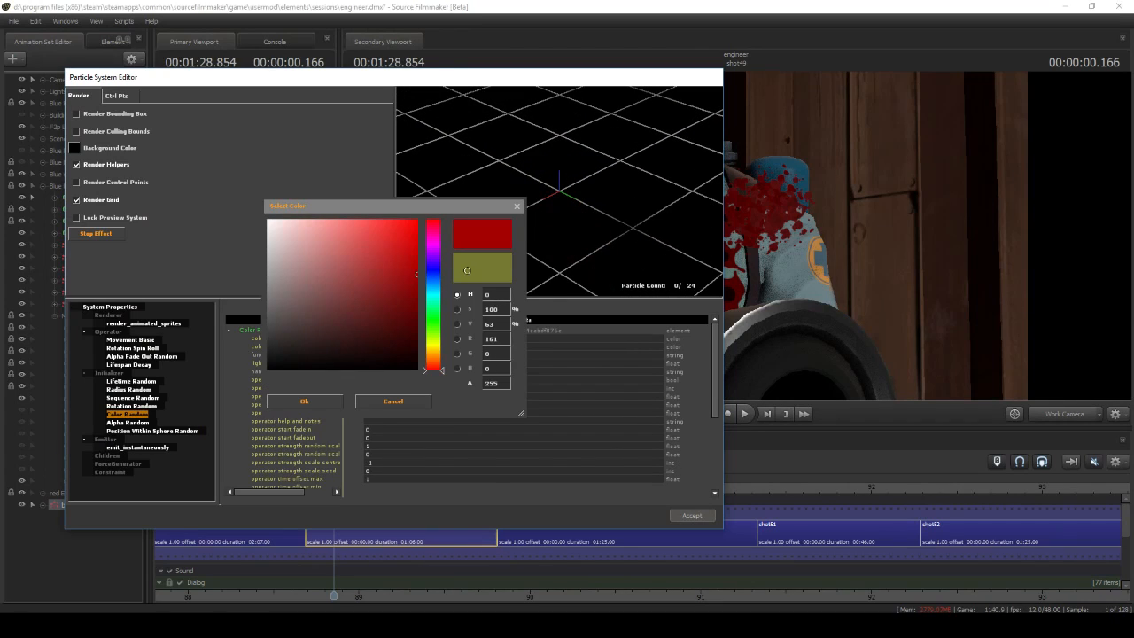
{"action": "left_click", "coordinate": [305, 401]}
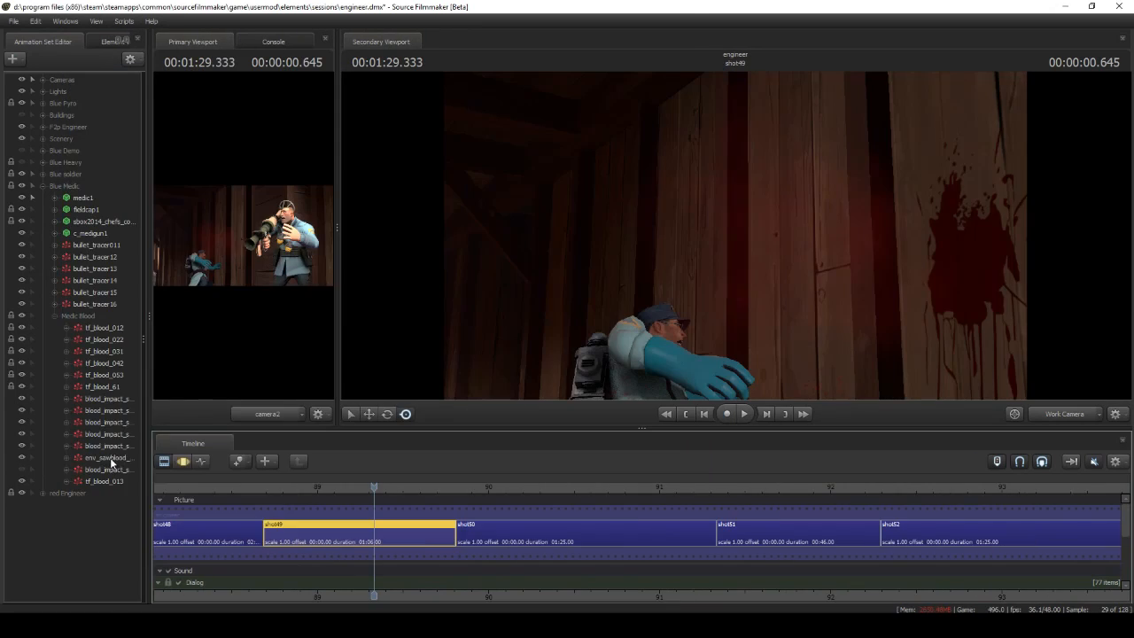
Open the env_sawblood_mist particle definition in the Medic Blood group and examine its initializers
{"action": "right_click", "coordinate": [112, 462]}
{"action": "mouse_move", "coordinate": [227, 602]}
{"action": "left_click", "coordinate": [275, 602]}
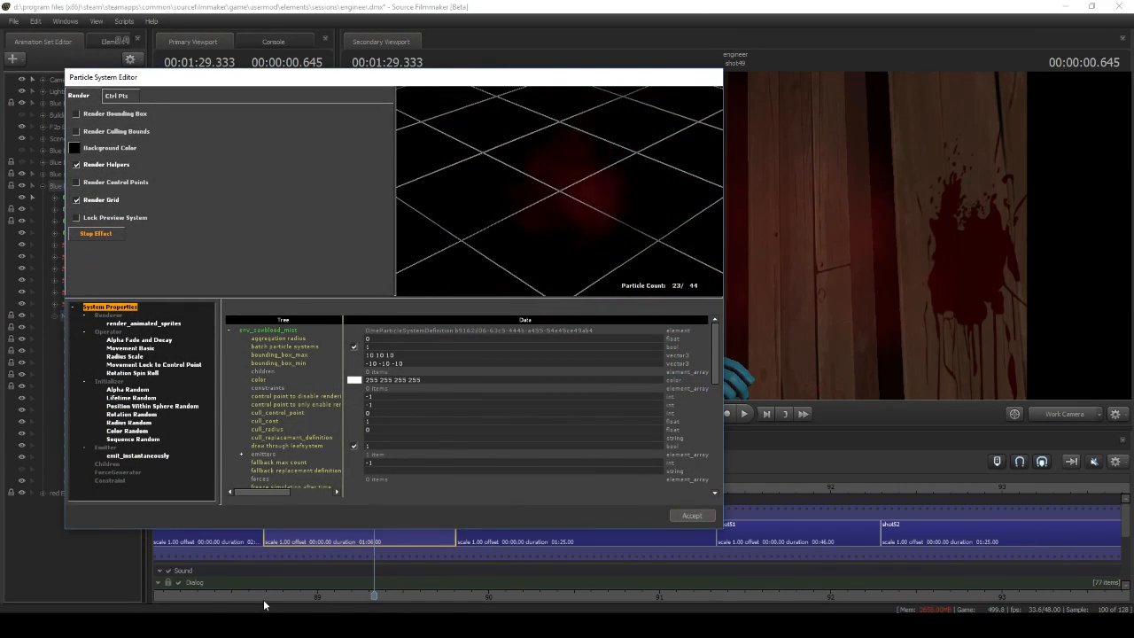
{"action": "left_click", "coordinate": [127, 431]}
{"action": "left_click", "coordinate": [129, 423]}
{"action": "scroll", "coordinate": [383, 450], "scroll_direction": "down", "scroll_amount": 3}
Open the medic's blood_impact_smoker_01 definition and examine its emit_instantaneously settings and Position Within Sphere Random initializer
{"action": "left_click", "coordinate": [145, 398]}
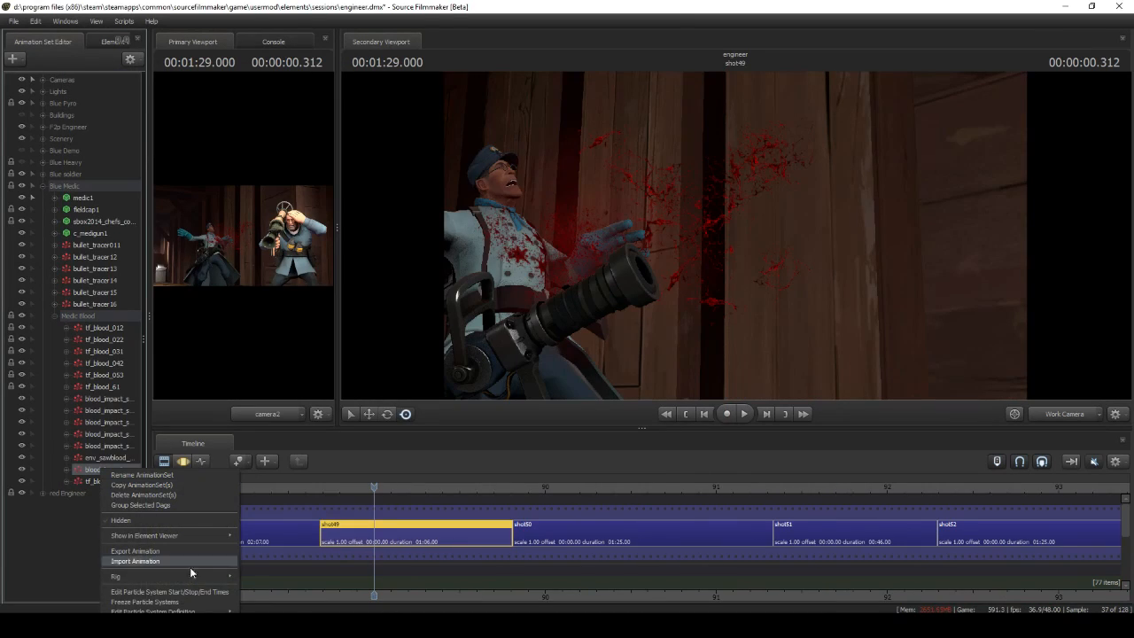
{"action": "mouse_move", "coordinate": [177, 611]}
{"action": "left_click", "coordinate": [284, 612]}
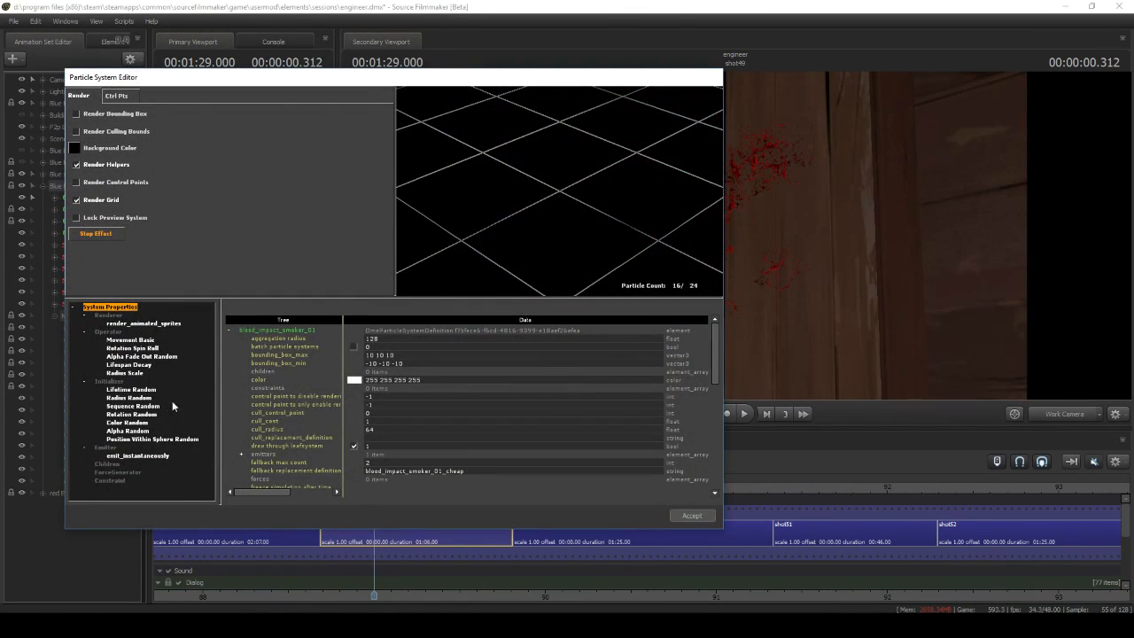
{"action": "left_click", "coordinate": [152, 455]}
{"action": "left_click", "coordinate": [177, 439]}
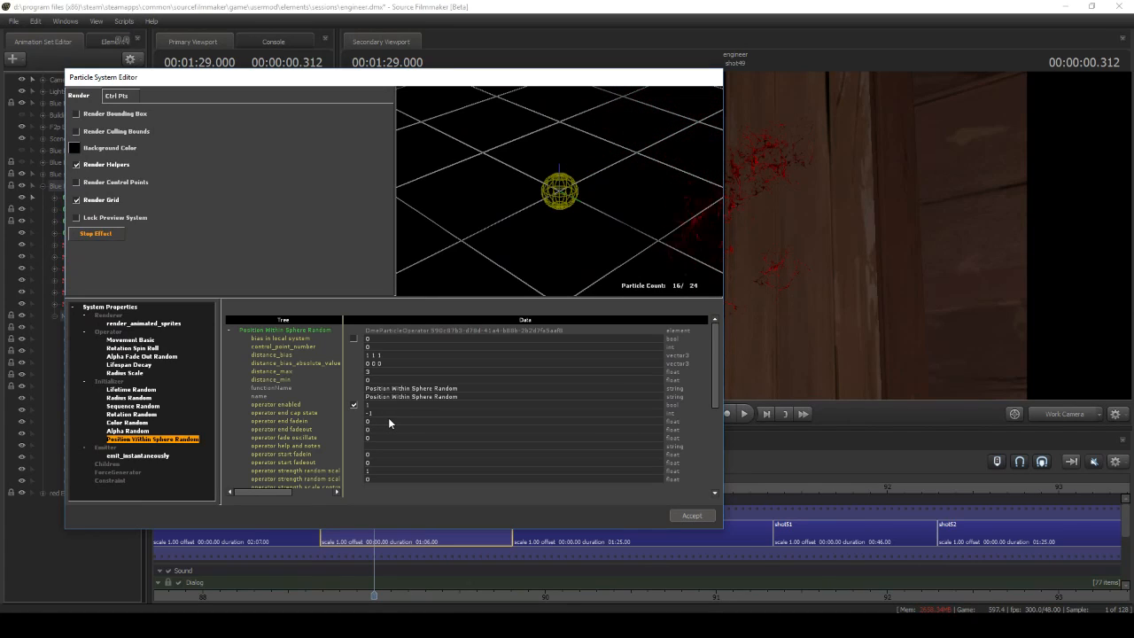
{"action": "left_click", "coordinate": [137, 455]}
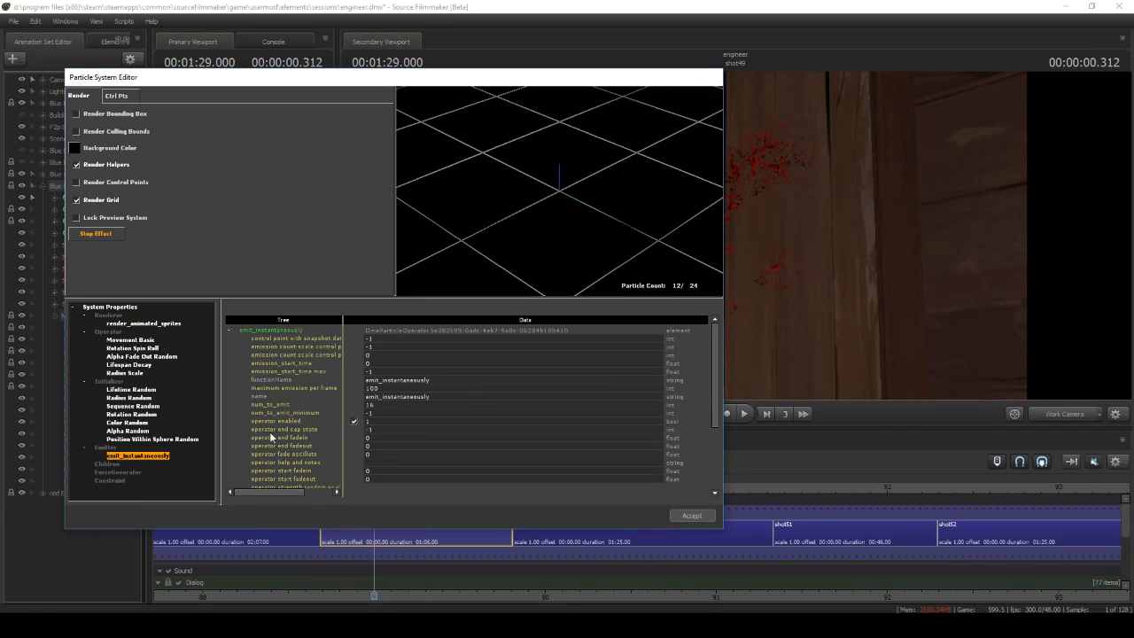
{"action": "left_click", "coordinate": [379, 405]}
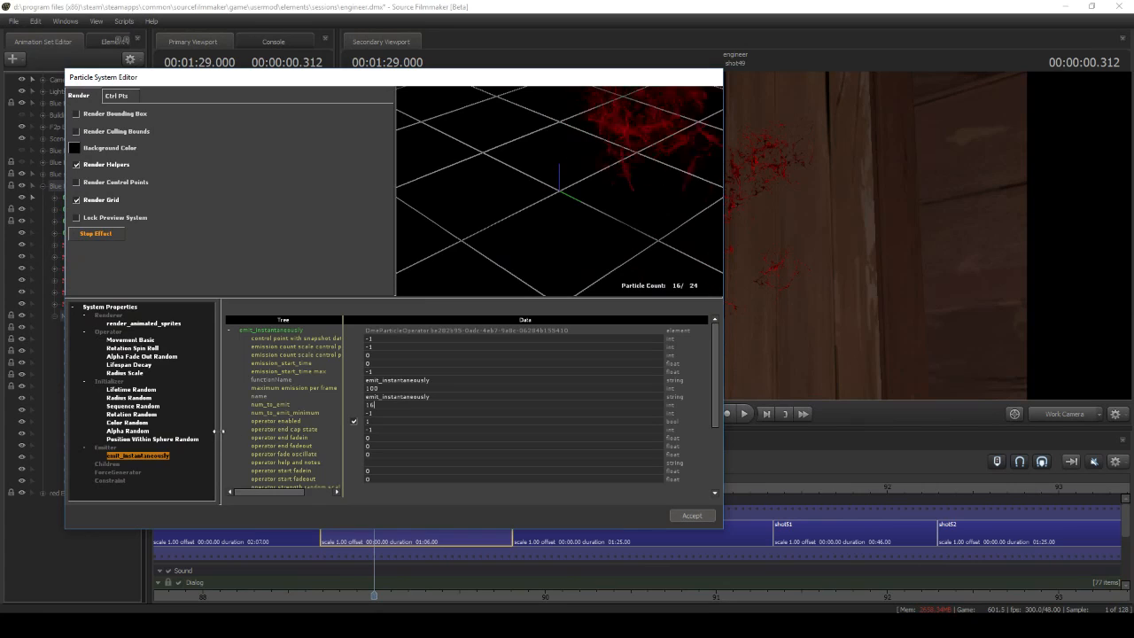
{"action": "left_click", "coordinate": [173, 439]}
{"action": "scroll", "coordinate": [382, 430], "scroll_direction": "down", "scroll_amount": 5}
{"action": "scroll", "coordinate": [381, 430], "scroll_direction": "down", "scroll_amount": 2}
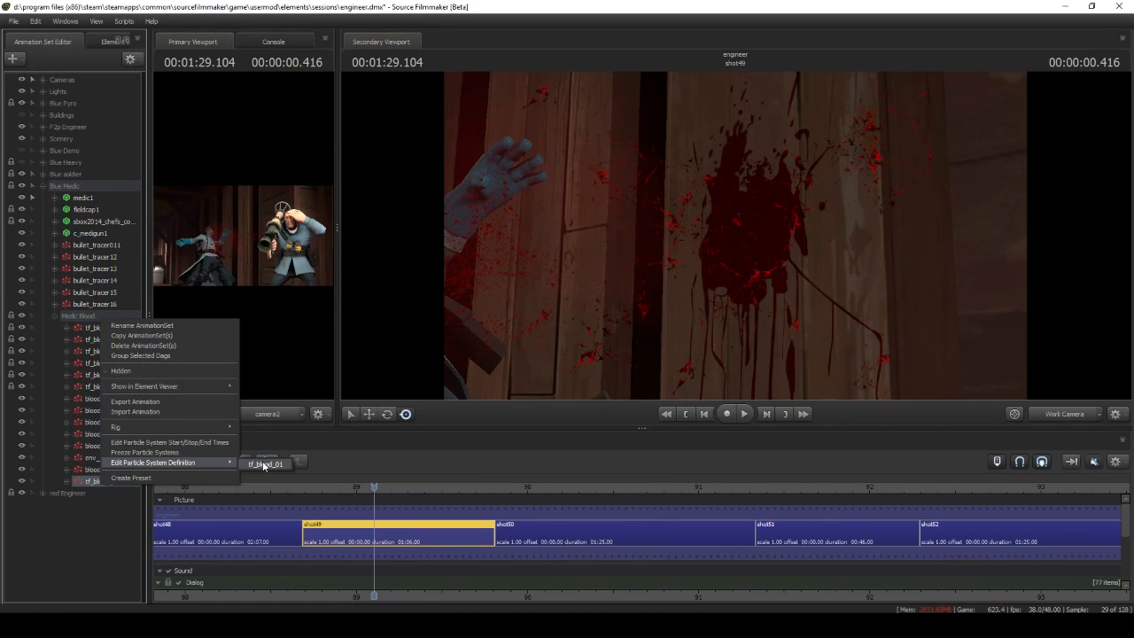
Open the wall splatter's tf_blood_01 definition, set its preview background to white and examine the decal
{"action": "left_click", "coordinate": [264, 464]}
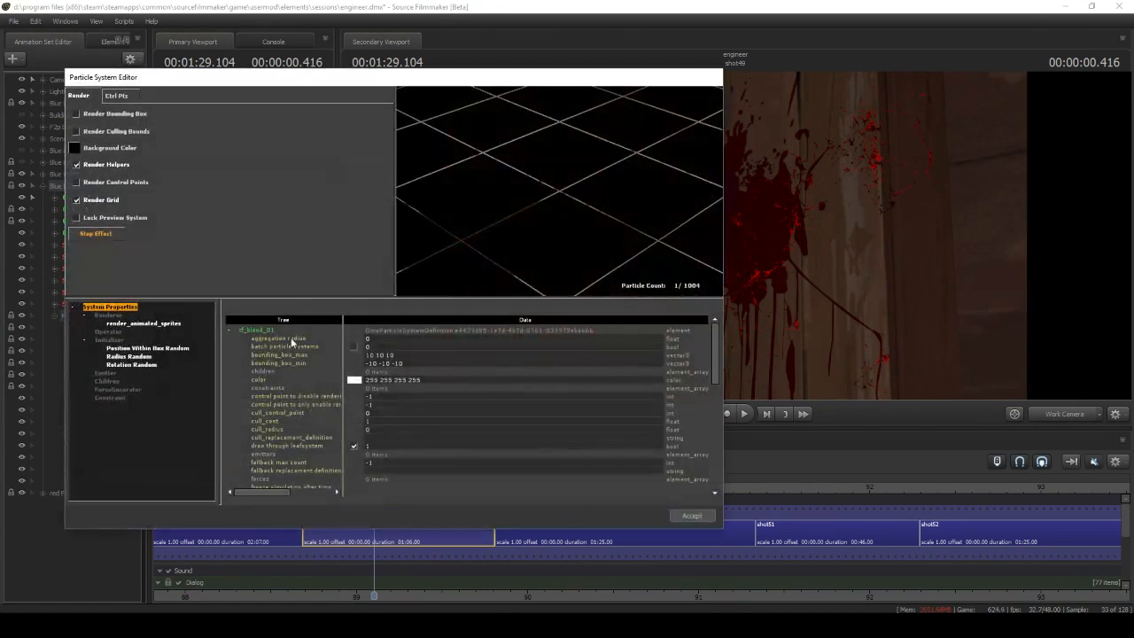
{"action": "left_click", "coordinate": [78, 151]}
{"action": "left_click", "coordinate": [270, 220]}
{"action": "left_click", "coordinate": [300, 401]}
{"action": "left_click_drag", "start_coordinate": [483, 200], "coordinate": [602, 162]}
{"action": "scroll", "coordinate": [603, 161], "scroll_direction": "down", "scroll_amount": 3}
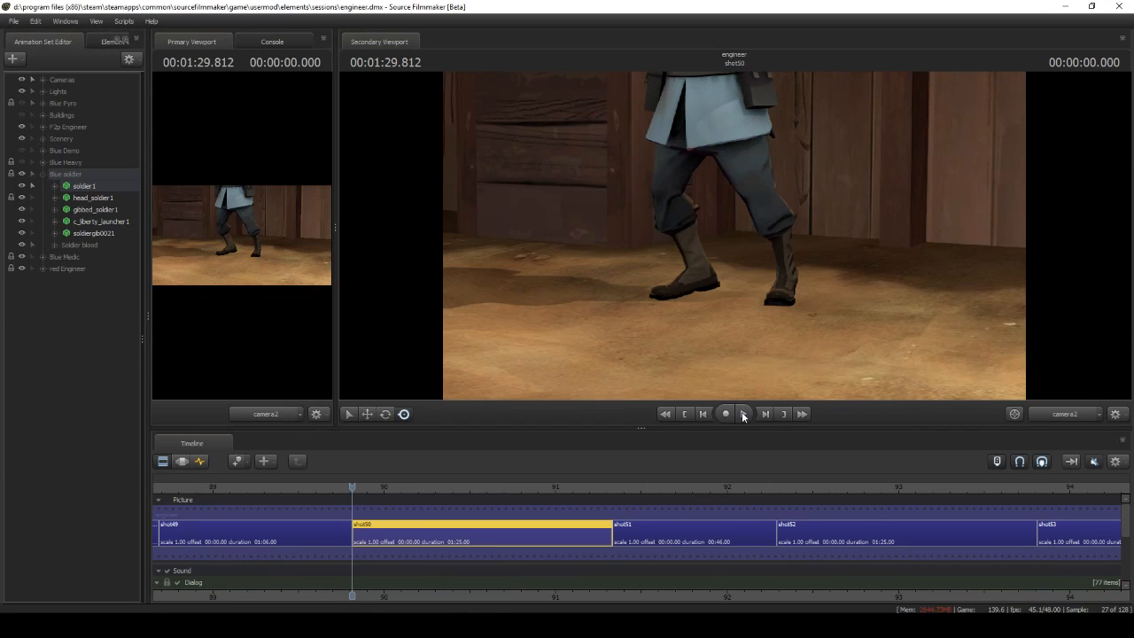
Play back shot50 with the soldier's severed leg and inspect the shot through the work camera
{"action": "left_click", "coordinate": [743, 414]}
{"action": "left_click", "coordinate": [741, 415]}
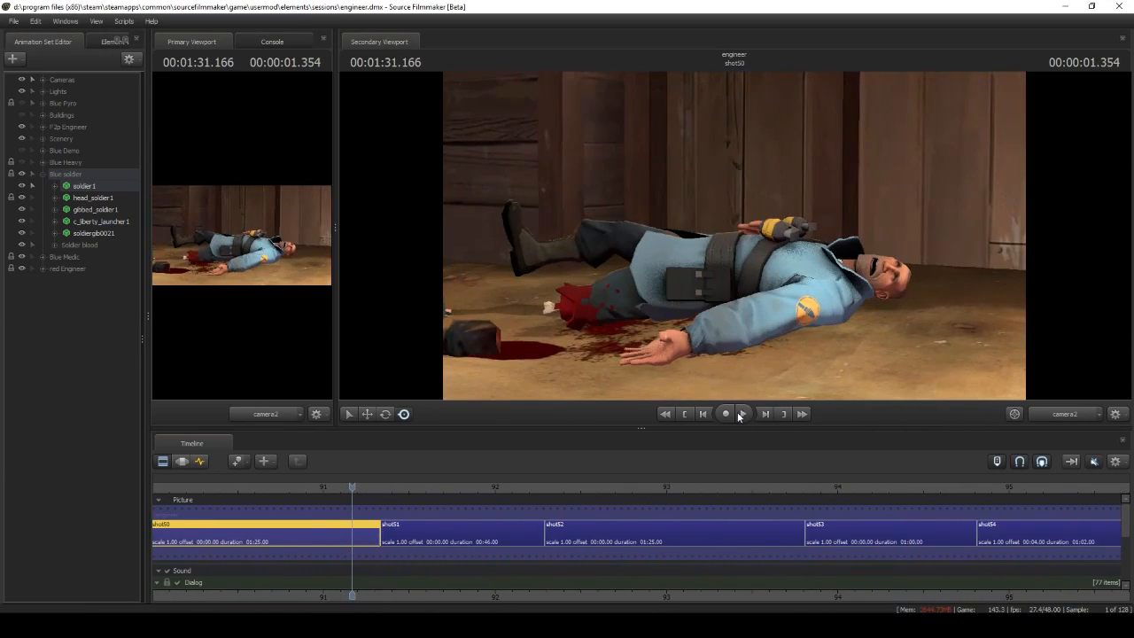
{"action": "left_click", "coordinate": [685, 413]}
{"action": "left_click", "coordinate": [1062, 415]}
{"action": "left_click_drag", "start_coordinate": [827, 323], "coordinate": [846, 292]}
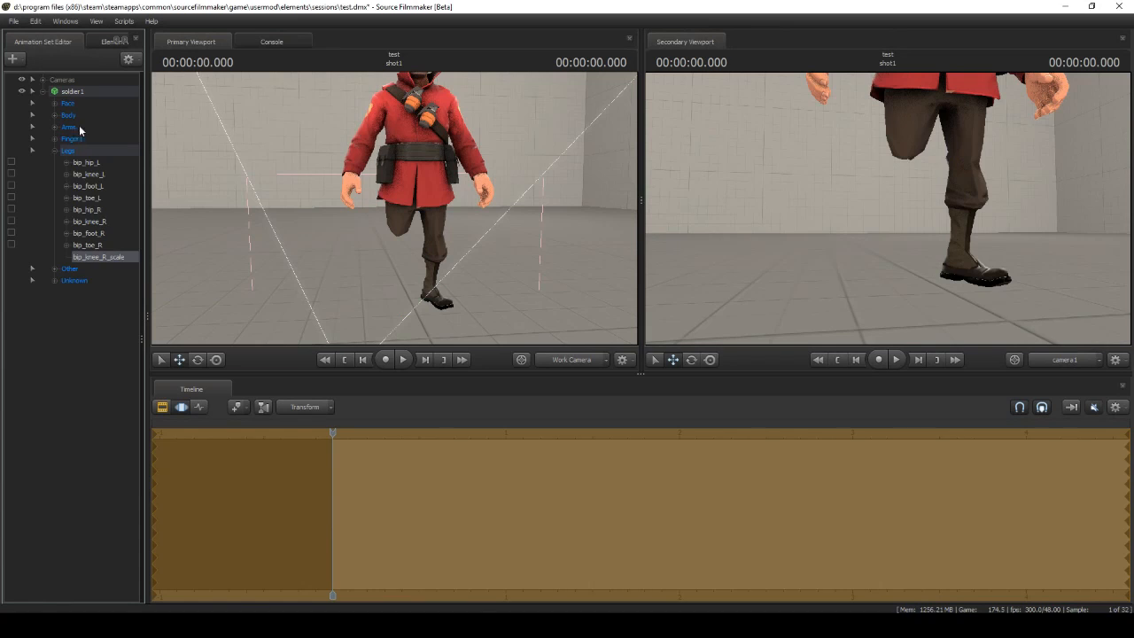
Apply the rig_biped_simple rig to soldier1 in the test session
{"action": "left_click", "coordinate": [80, 94]}
{"action": "right_click", "coordinate": [79, 93]}
{"action": "mouse_move", "coordinate": [140, 232]}
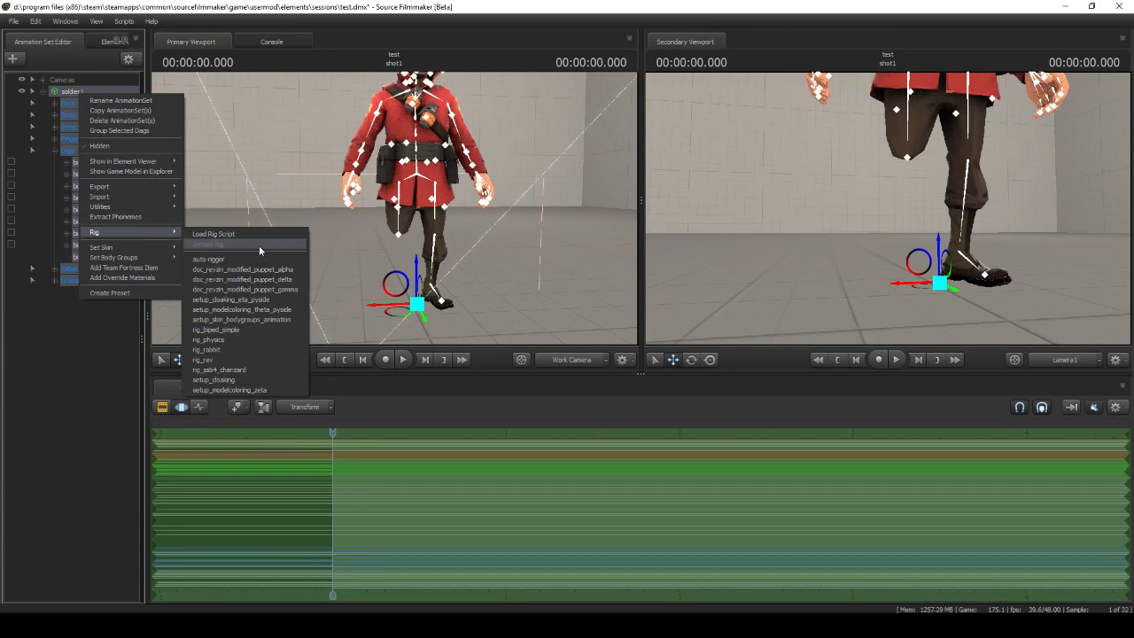
{"action": "left_click", "coordinate": [251, 329]}
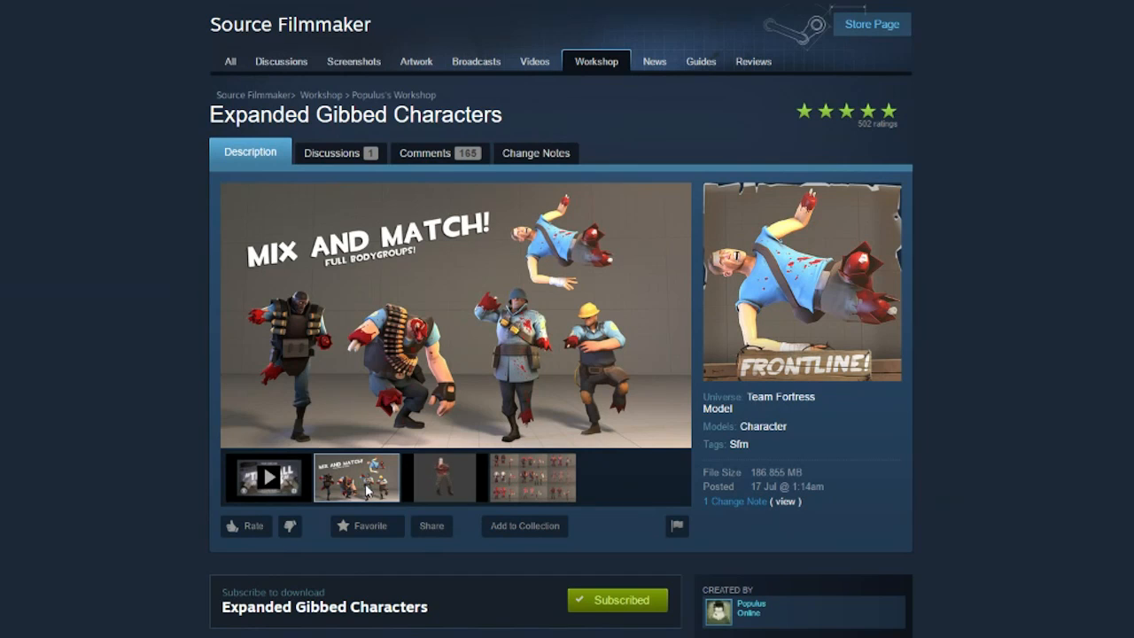
Switch to the Expanded Gibbed Characters Workshop page and view its preview images
{"action": "left_click", "coordinate": [443, 477]}
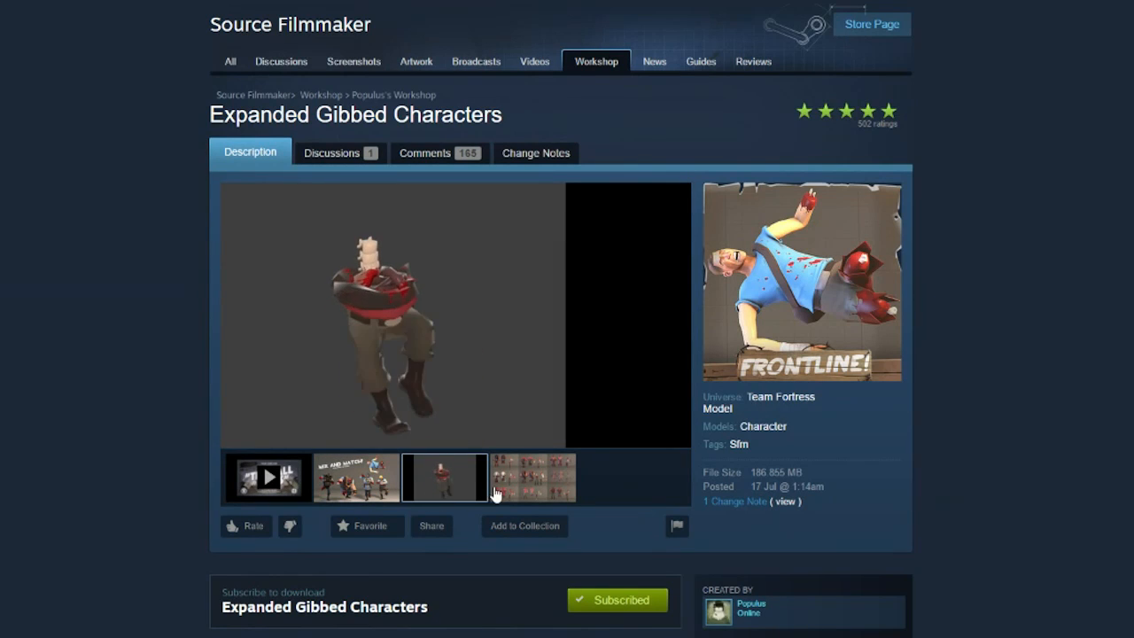
{"action": "left_click", "coordinate": [502, 491]}
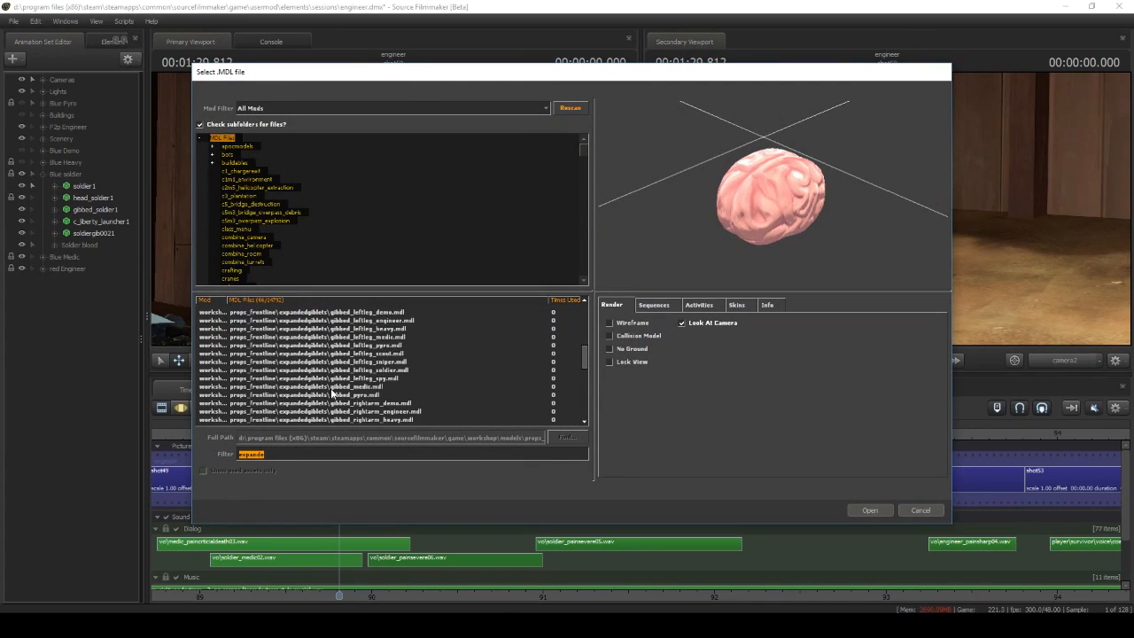
Add the gibbed_soldier.mdl model from props_frontline\expandedgiblets to shot50
{"action": "scroll", "coordinate": [331, 394], "scroll_direction": "down", "scroll_amount": 7}
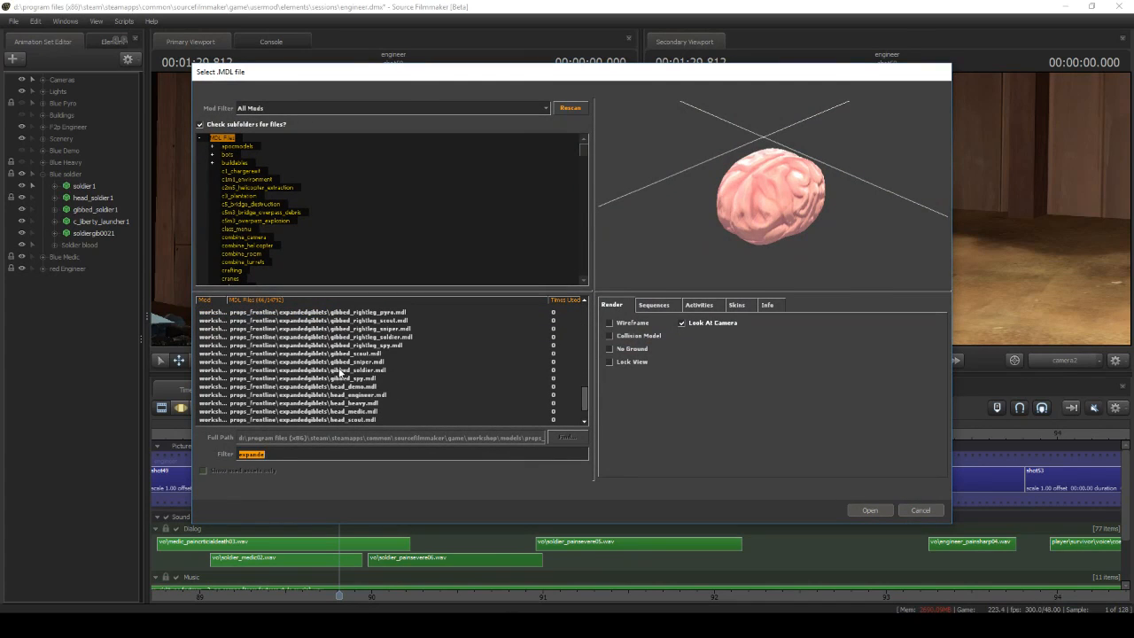
{"action": "left_click", "coordinate": [340, 370]}
{"action": "left_click", "coordinate": [856, 508]}
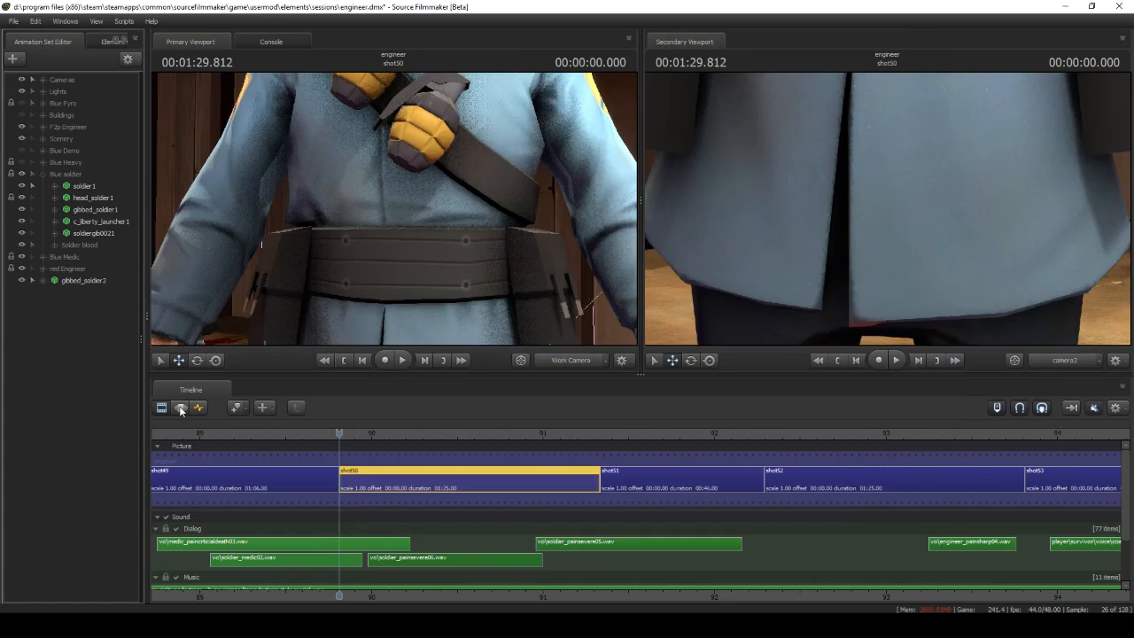
Copy soldier1's animation onto the gibbed_soldier2 model in shot50
{"action": "left_click", "coordinate": [89, 187]}
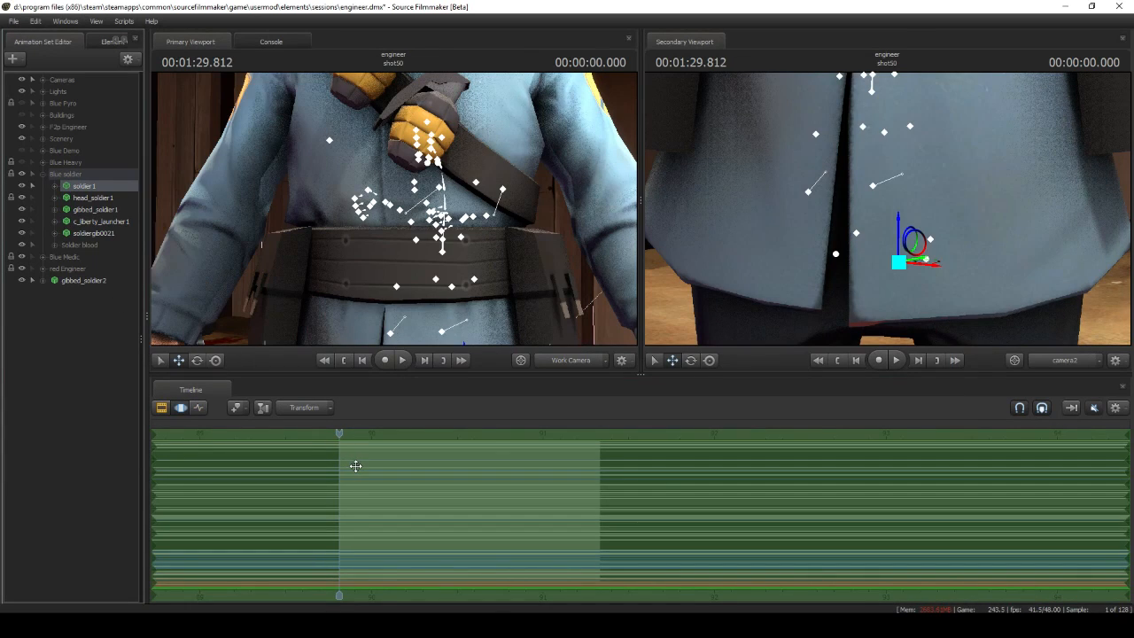
{"action": "left_click", "coordinate": [100, 280]}
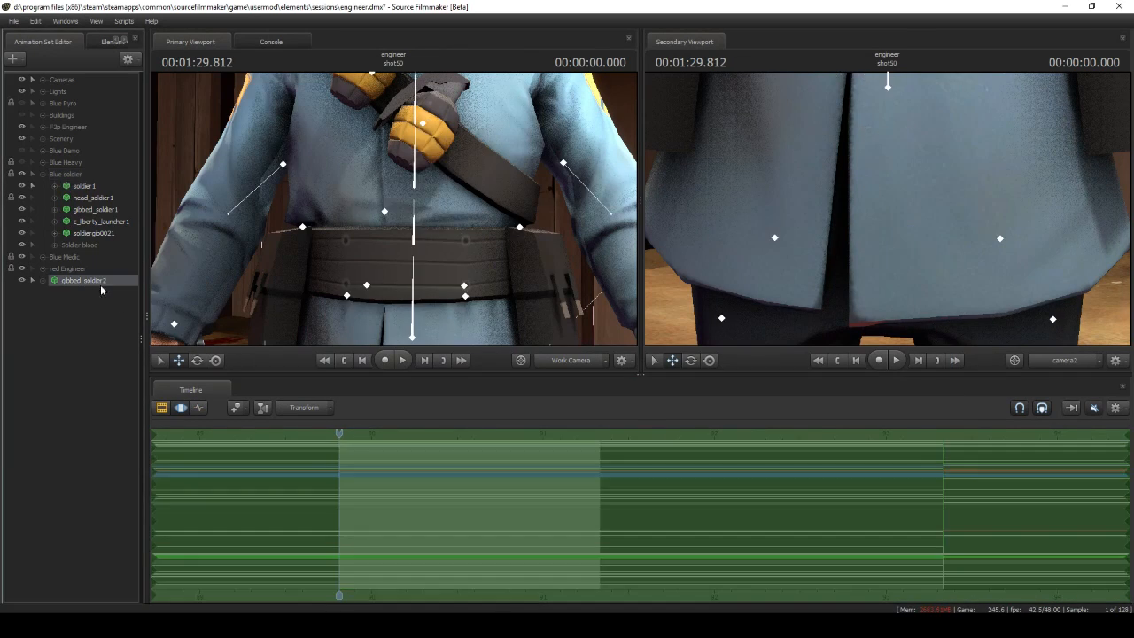
{"action": "key", "text": "ctrl+v"}
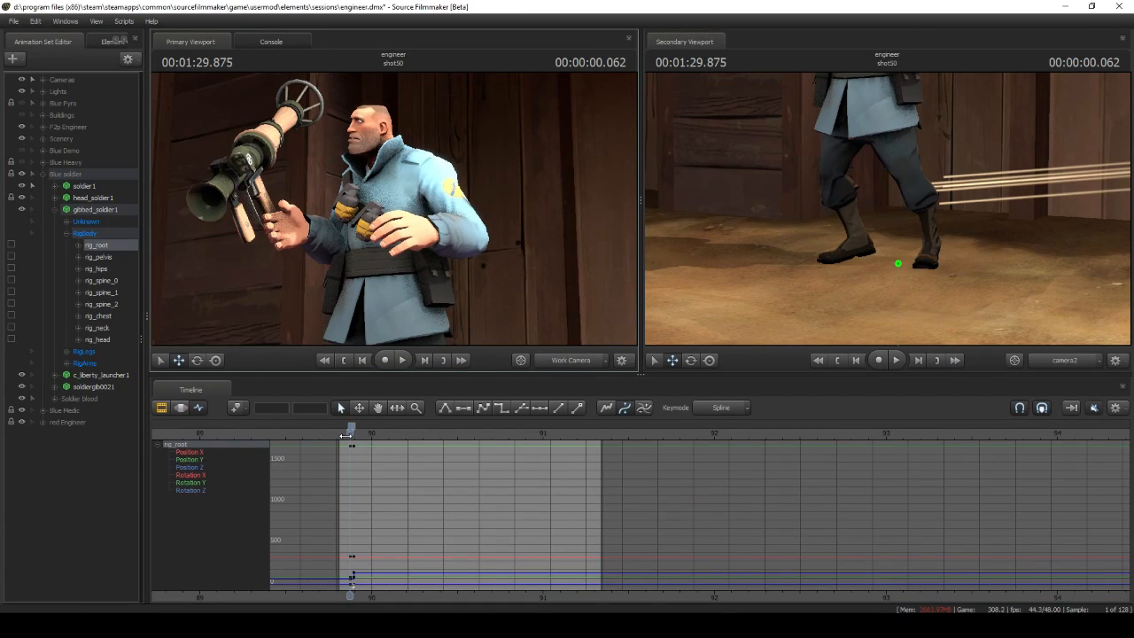
Examine gibbed_soldier1's keyframed animation across shot50 through the work camera
{"action": "left_click_drag", "start_coordinate": [345, 435], "coordinate": [351, 434]}
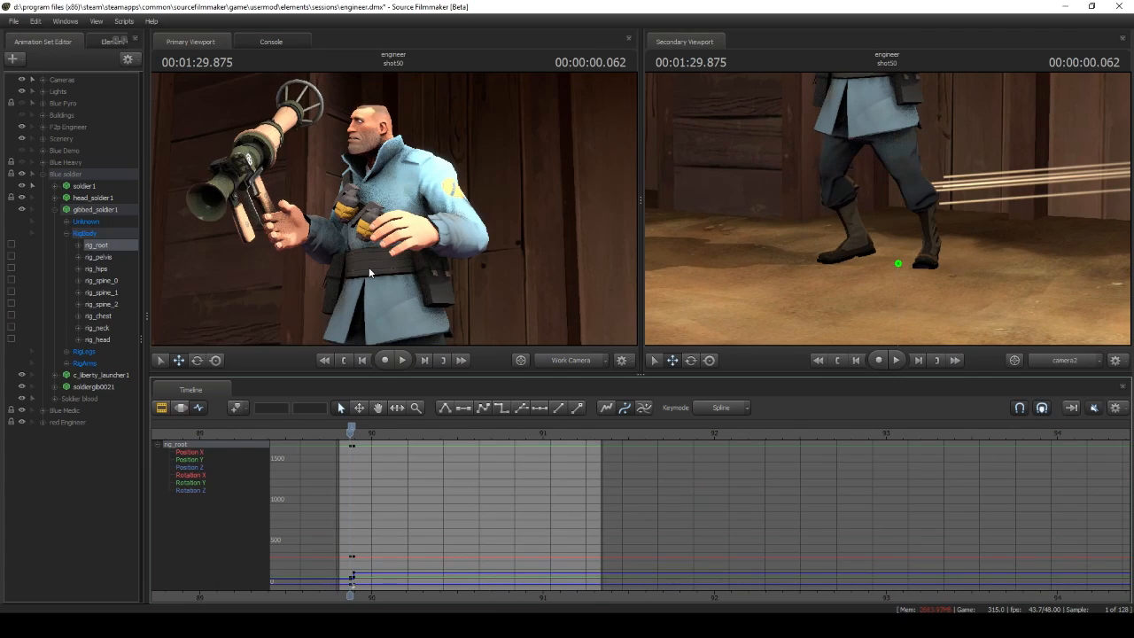
{"action": "left_click", "coordinate": [100, 208]}
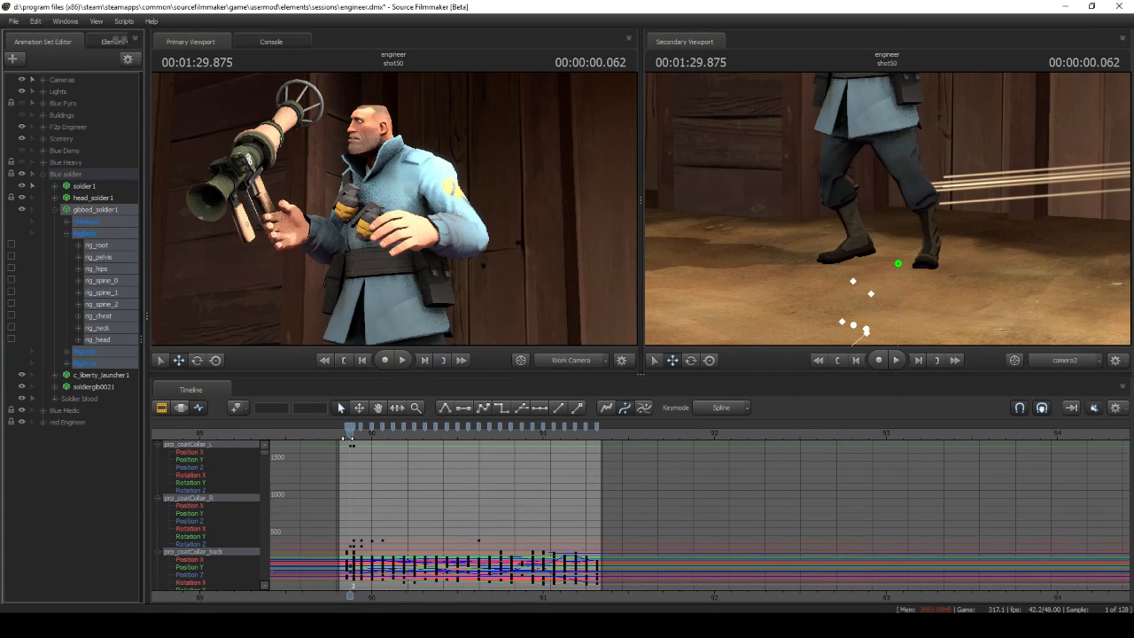
{"action": "left_click_drag", "start_coordinate": [351, 435], "coordinate": [486, 427]}
{"action": "left_click_drag", "start_coordinate": [461, 265], "coordinate": [394, 293]}
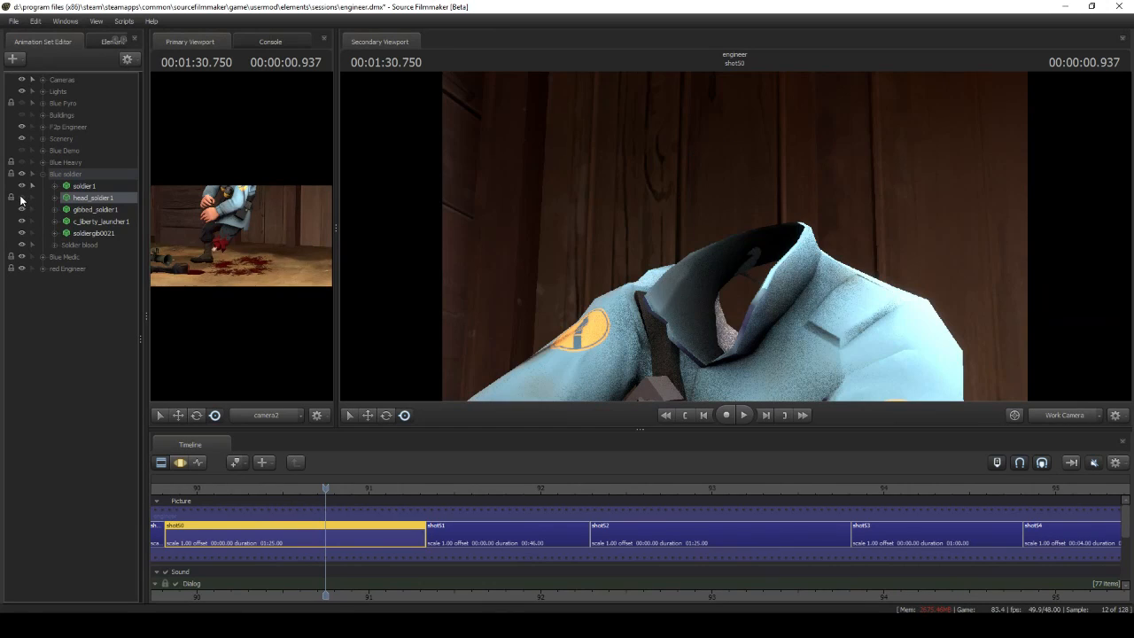
Browse the expandedgiblets models for a new animation set and preview head_soldier.mdl
{"action": "left_click", "coordinate": [16, 59]}
{"action": "left_click", "coordinate": [36, 78]}
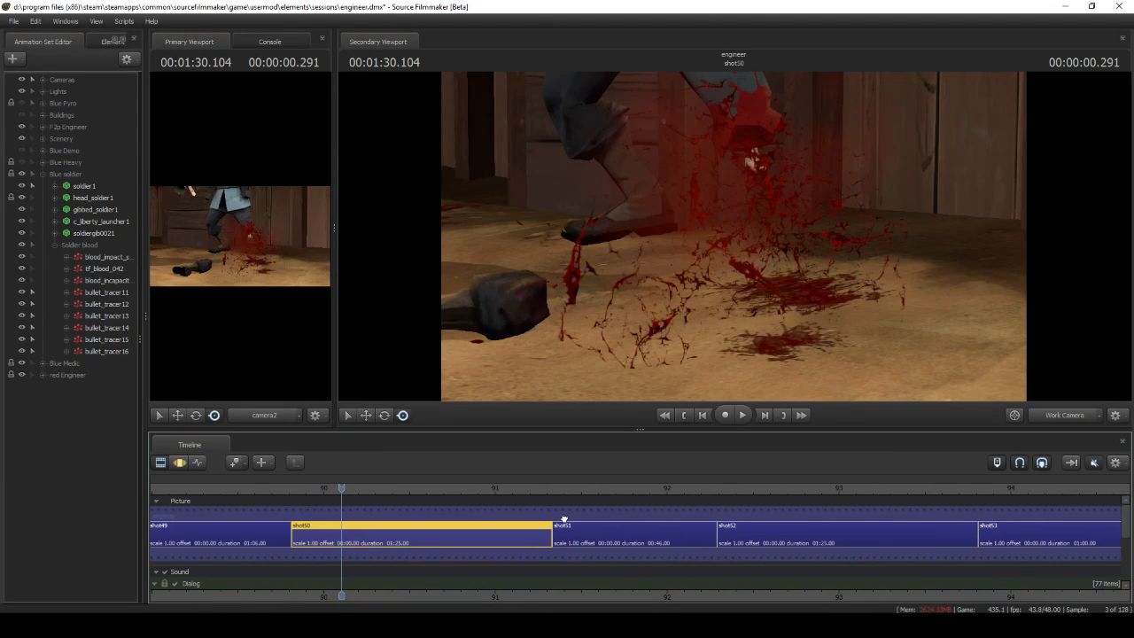
Open the definition of the soldier's blood_impact particle system in the Particle System Editor
{"action": "right_click", "coordinate": [122, 256]}
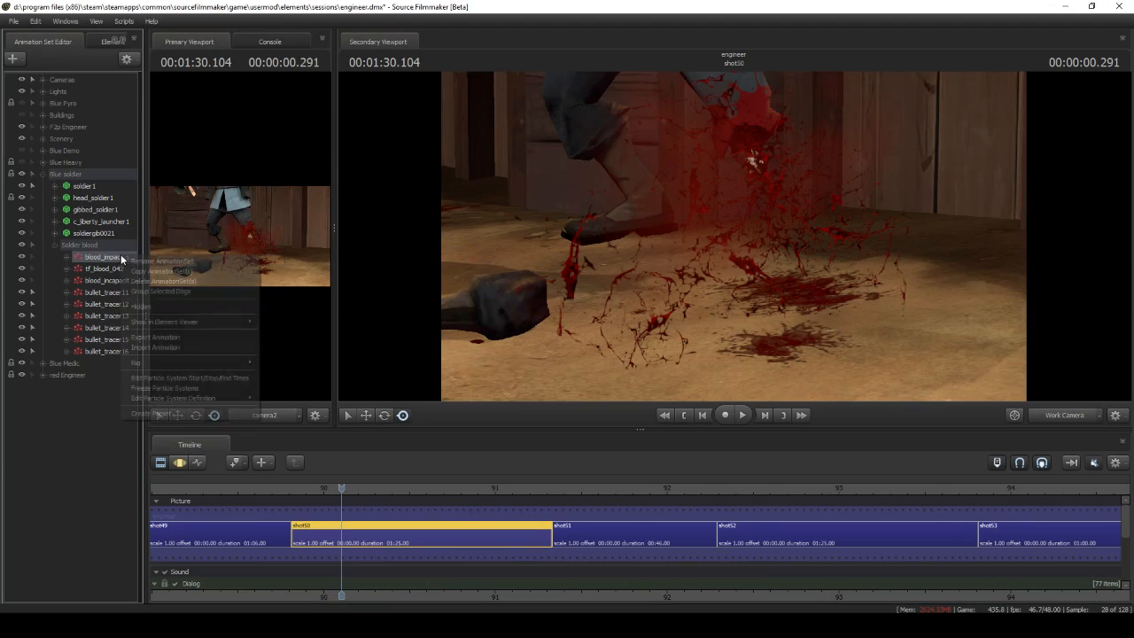
{"action": "left_click", "coordinate": [270, 401]}
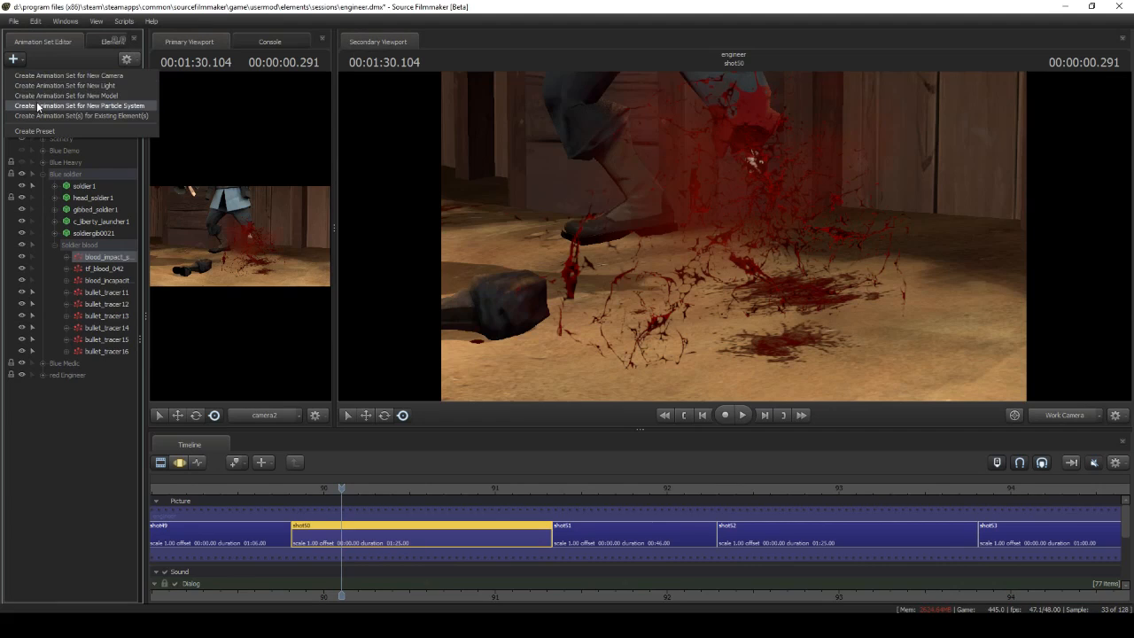
Start creating a new particle system for shot50 from the Workshop file blood_decal.pcf
{"action": "left_click", "coordinate": [38, 106]}
{"action": "left_click", "coordinate": [669, 265]}
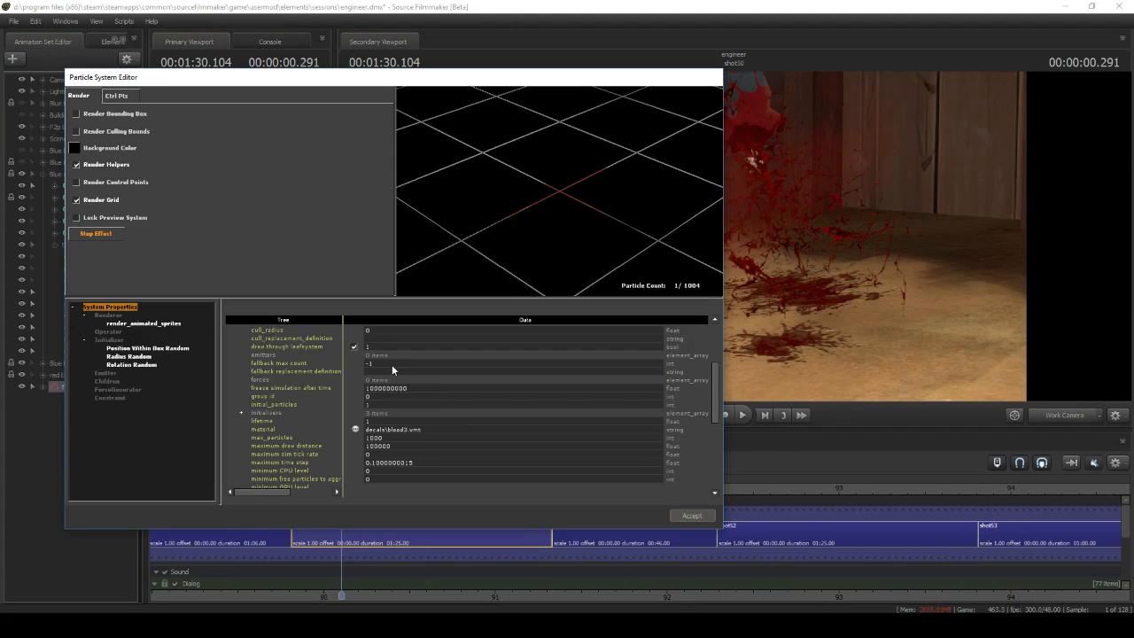
Colour the blood decal red through its Color Random initializer, with color1 at 135 0 0 255 and color2 also red
{"action": "left_click", "coordinate": [382, 352]}
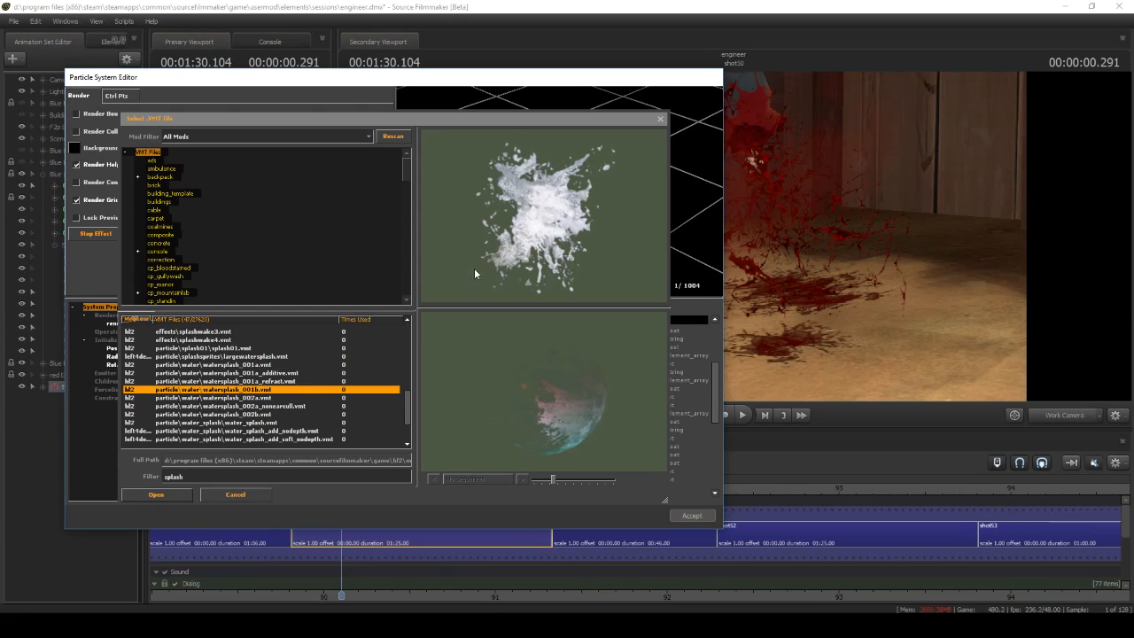
{"action": "left_click", "coordinate": [475, 272]}
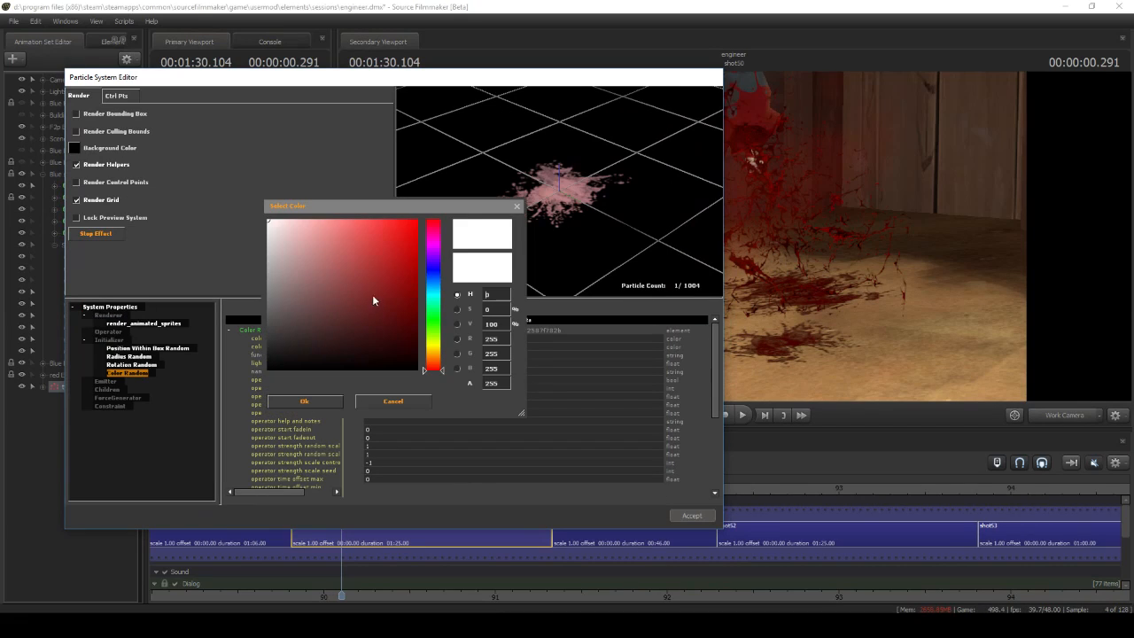
{"action": "left_click", "coordinate": [359, 345]}
{"action": "left_click_drag", "start_coordinate": [375, 299], "coordinate": [473, 286]}
{"action": "left_click", "coordinate": [333, 404]}
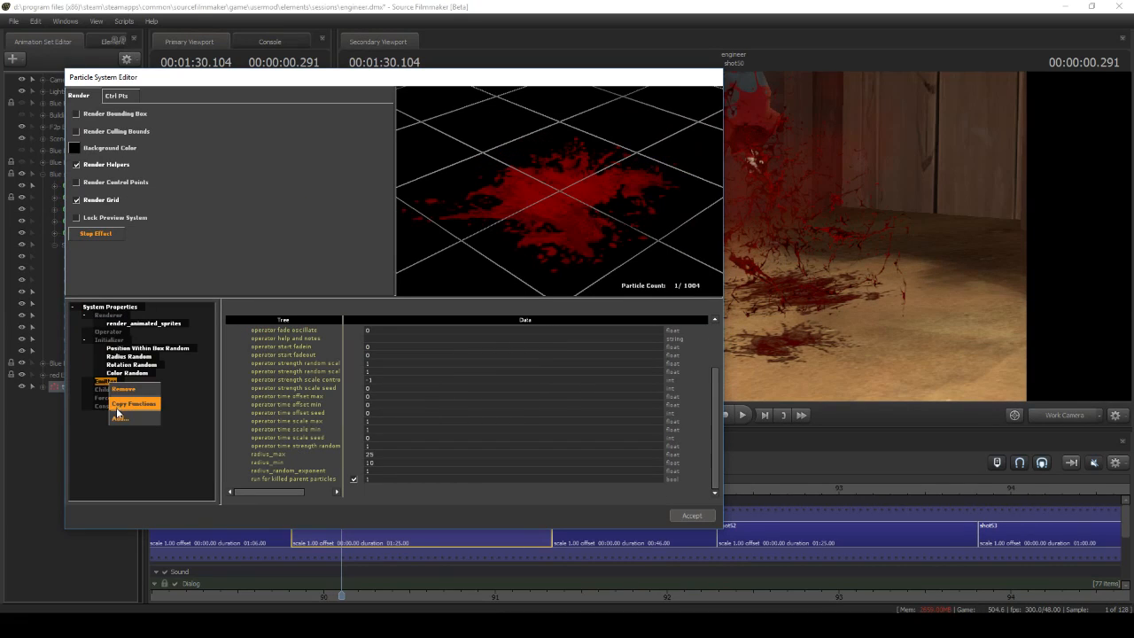
Add an emit_continuously emitter to the blood decal with an emission duration of 0.25 and an emission rate of 20
{"action": "double_click", "coordinate": [133, 382]}
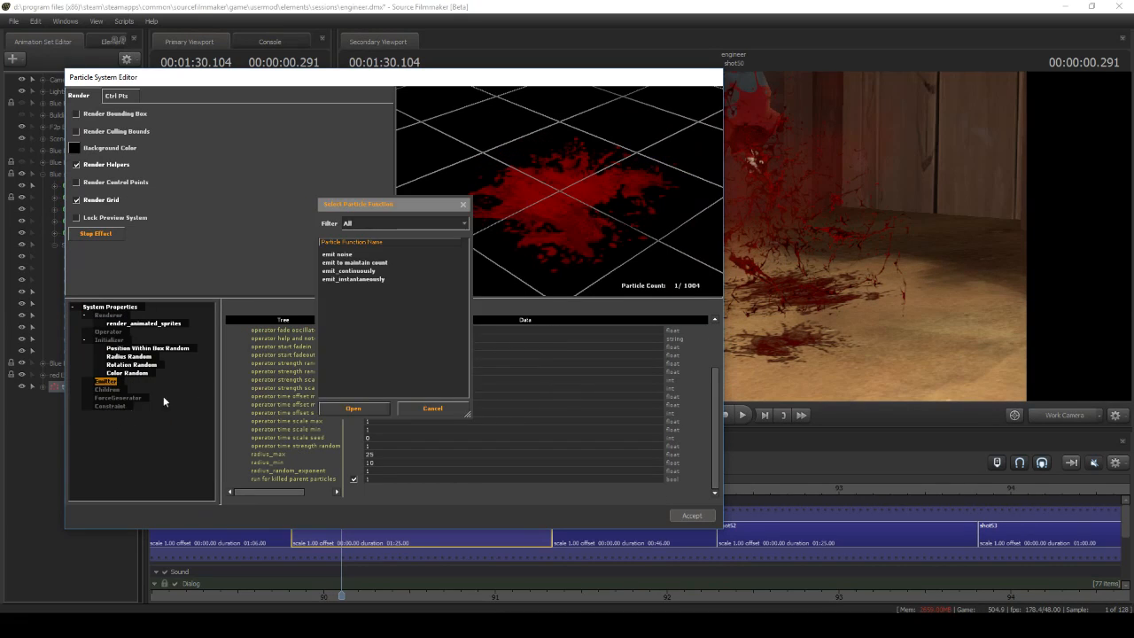
{"action": "left_click", "coordinate": [348, 271]}
{"action": "left_click", "coordinate": [117, 391]}
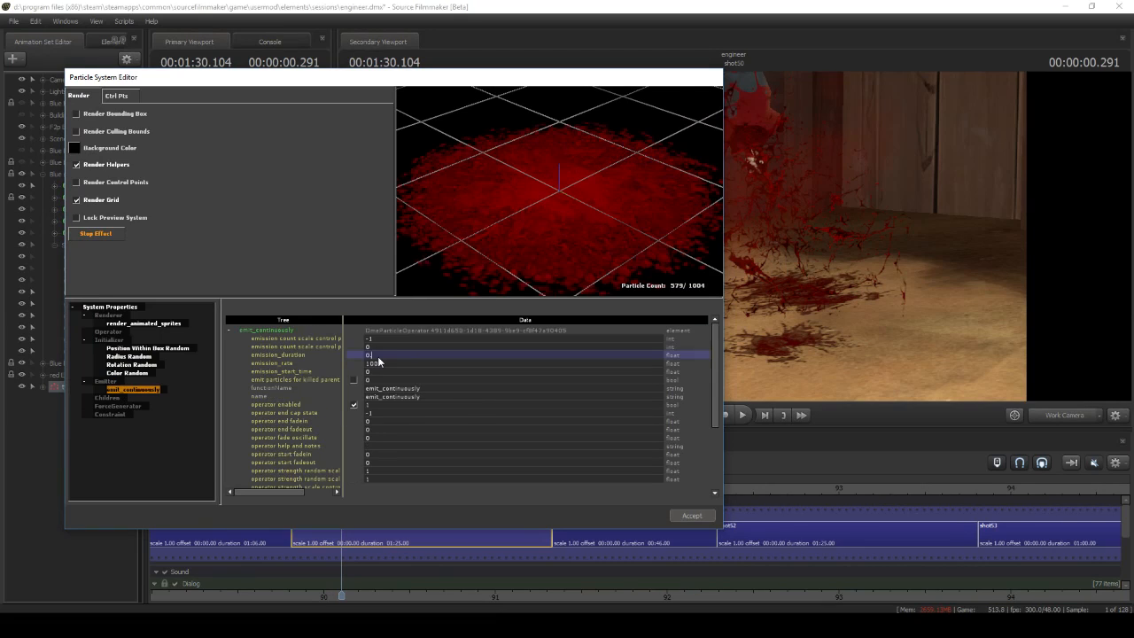
{"action": "key", "text": "Return"}
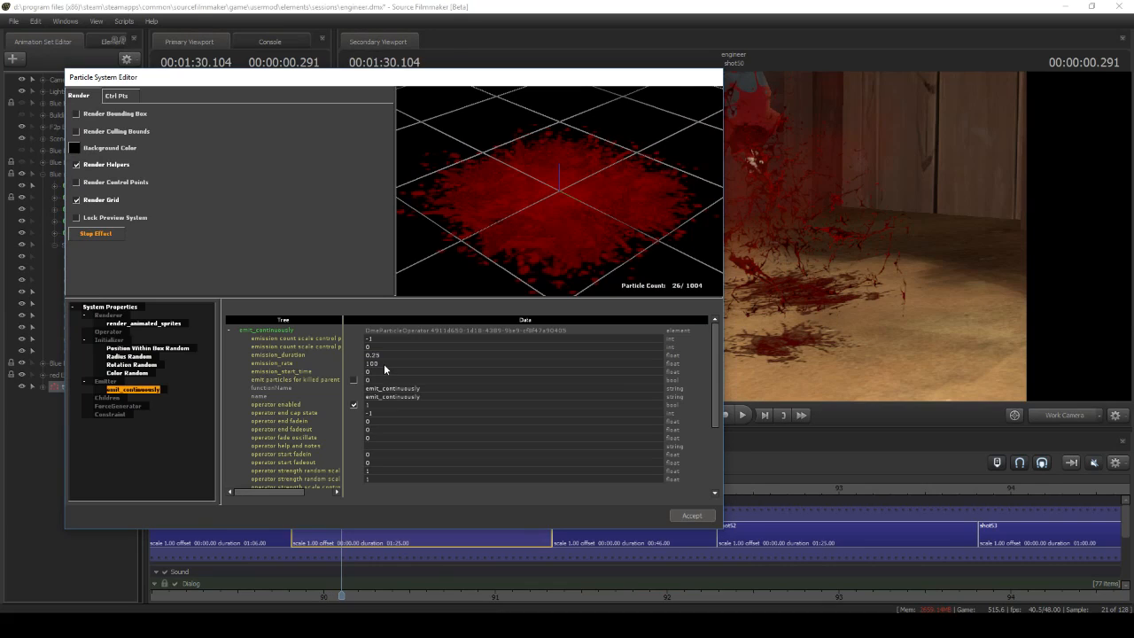
{"action": "type", "text": "20"}
{"action": "key", "text": "Return"}
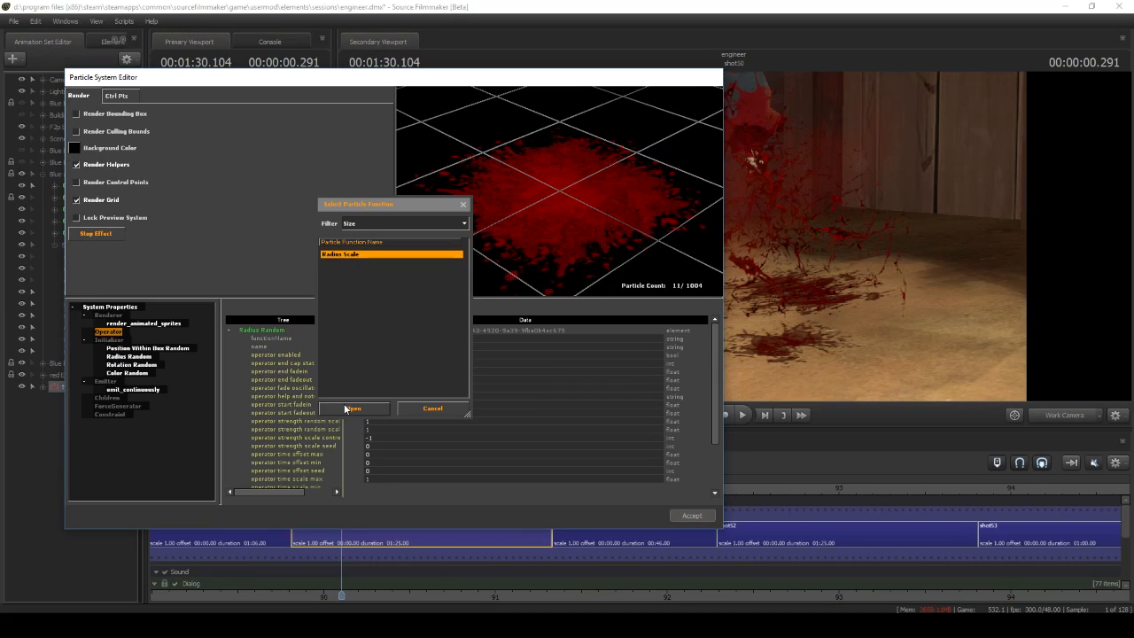
Add a Radius Scale operator to the blood decal and set its radius_start_scale to 0
{"action": "left_click", "coordinate": [351, 409]}
{"action": "scroll", "coordinate": [391, 447], "scroll_direction": "down", "scroll_amount": 2}
{"action": "scroll", "coordinate": [391, 448], "scroll_direction": "down", "scroll_amount": 1}
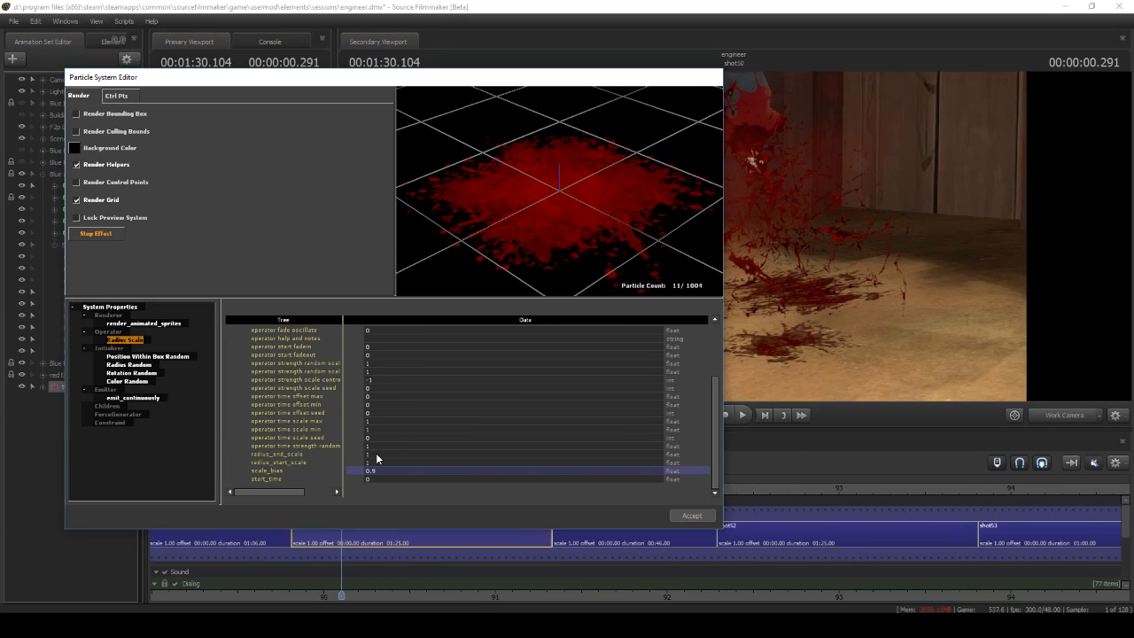
{"action": "type", "text": "0"}
{"action": "key", "text": "Return"}
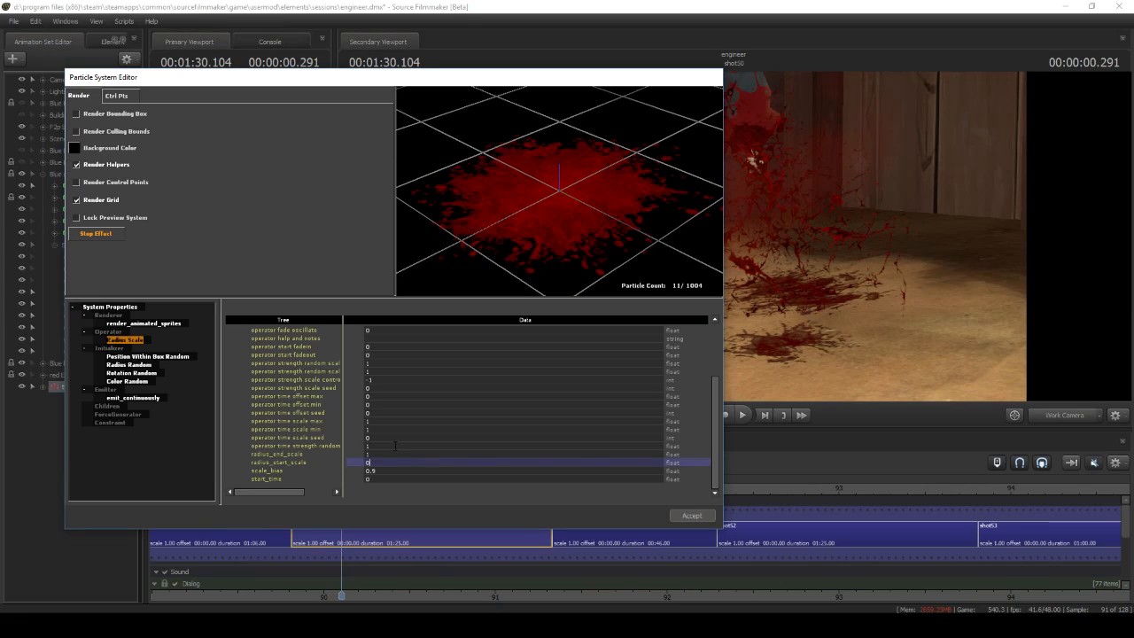
{"action": "scroll", "coordinate": [391, 425], "scroll_direction": "up", "scroll_amount": 3}
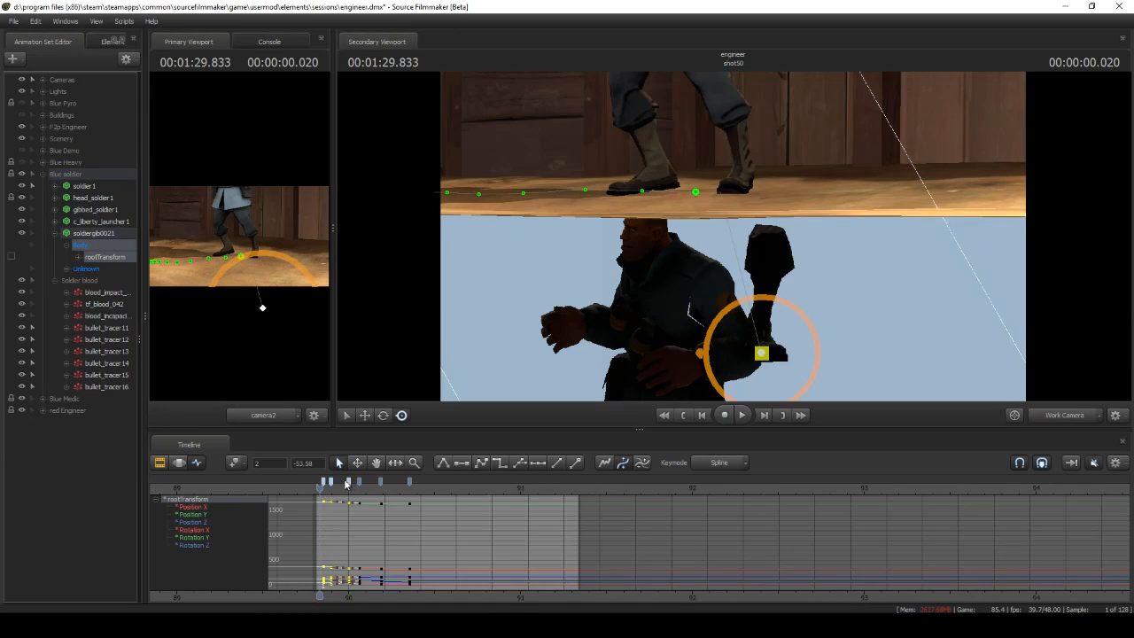
Scrub the severed leg's animation in shot50 and open the definition of the blood pool particle system beneath it
{"action": "left_click_drag", "start_coordinate": [320, 490], "coordinate": [330, 491]}
{"action": "left_click_drag", "start_coordinate": [726, 283], "coordinate": [696, 222]}
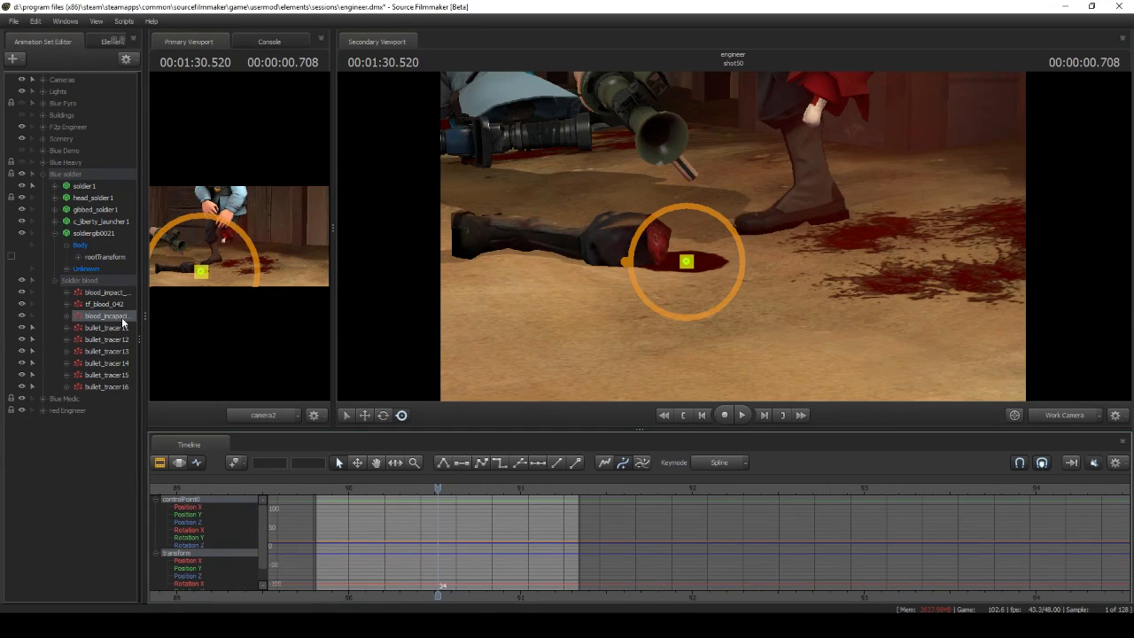
{"action": "right_click", "coordinate": [121, 317]}
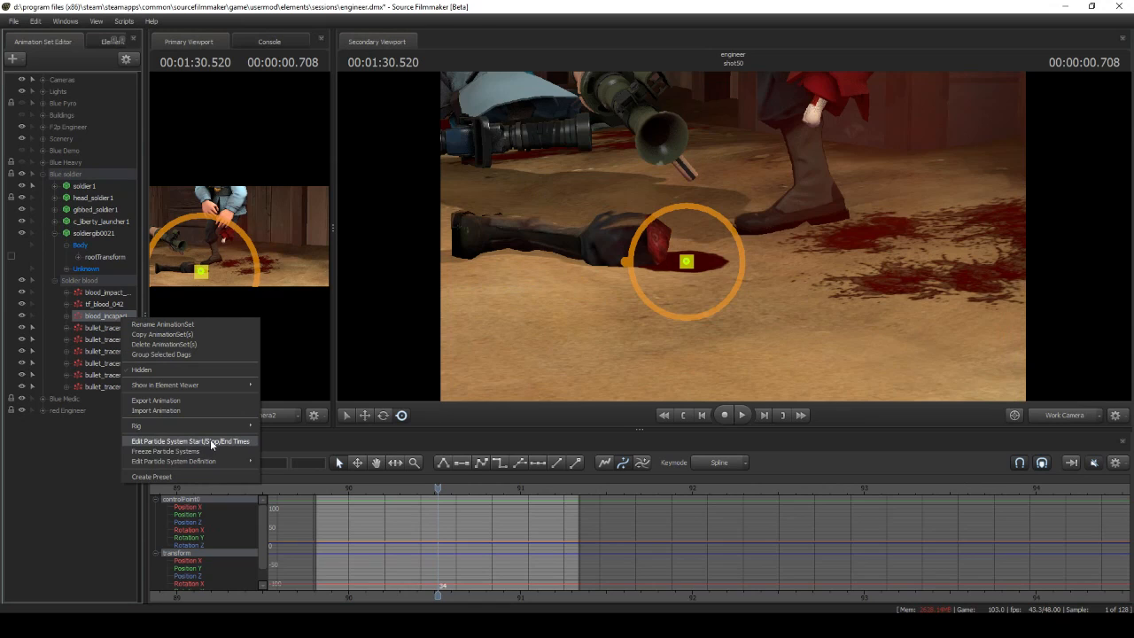
{"action": "left_click", "coordinate": [293, 462]}
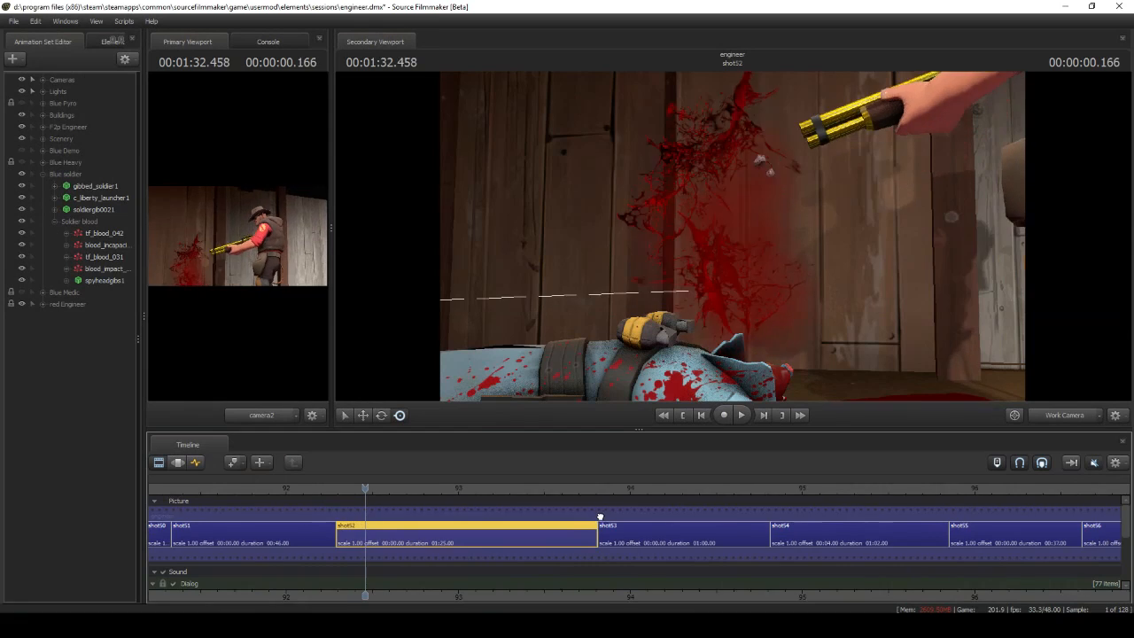
Examine the blood_impact particle definition of shot52 in the editor preview, close it and scrub the shot
{"action": "right_click", "coordinate": [112, 268]}
{"action": "mouse_move", "coordinate": [177, 410]}
{"action": "left_click", "coordinate": [292, 410]}
{"action": "left_click_drag", "start_coordinate": [494, 234], "coordinate": [504, 213]}
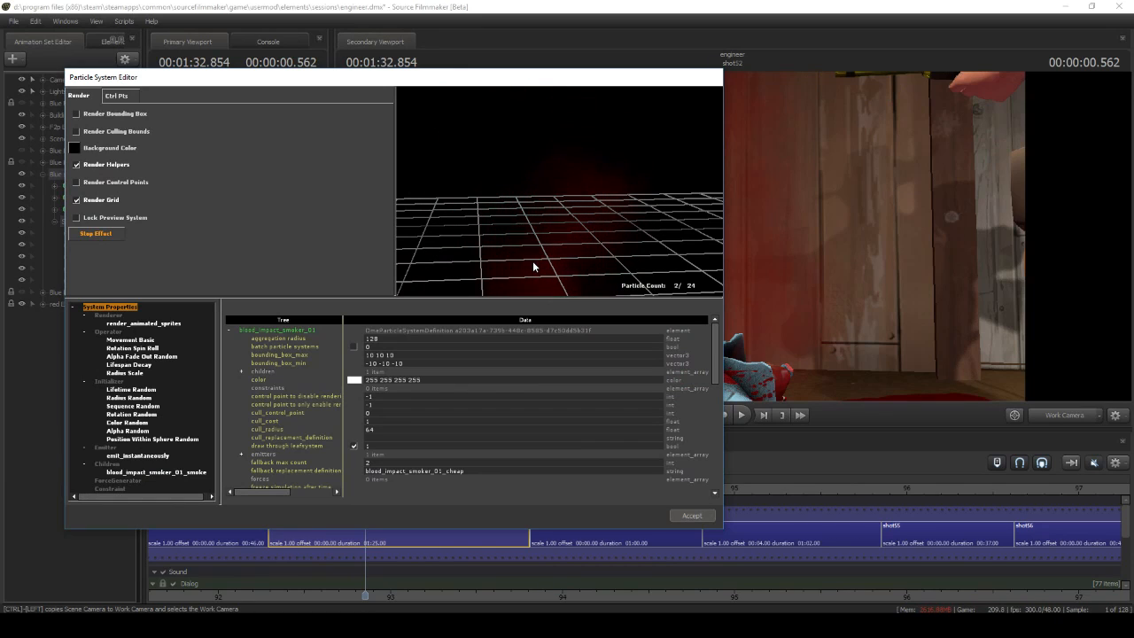
{"action": "left_click", "coordinate": [679, 515]}
{"action": "mouse_move", "coordinate": [365, 486]}
{"action": "left_mouse_down"}
{"action": "mouse_move", "coordinate": [268, 486]}
{"action": "mouse_move", "coordinate": [347, 486]}
{"action": "left_mouse_up"}
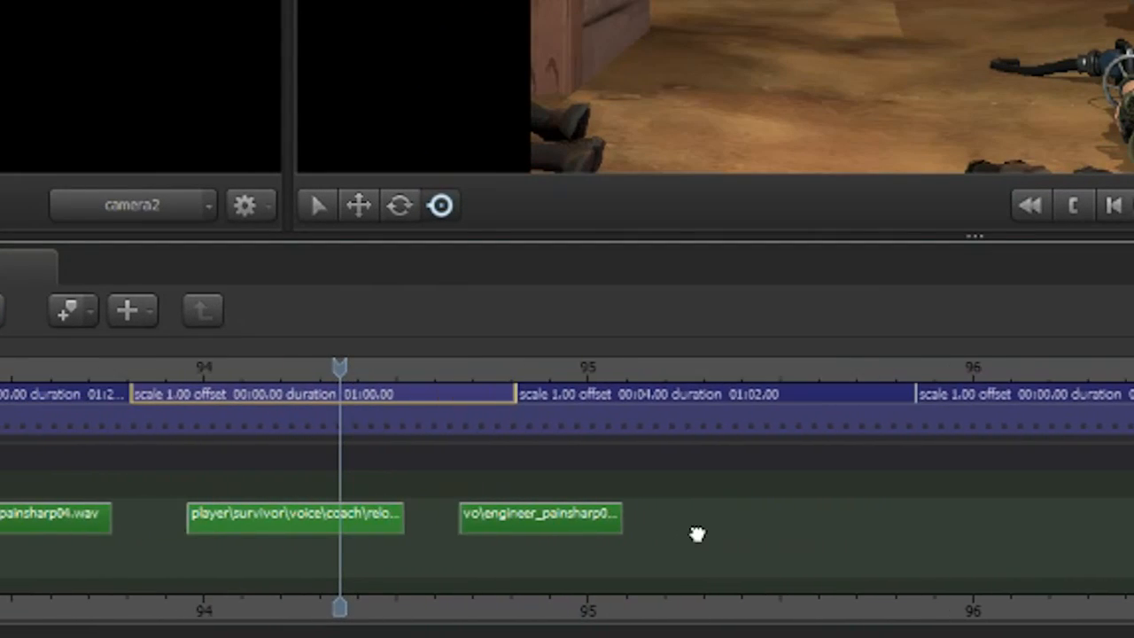
Play back the sequence from the start of shot53 through the scout's fall in shot57
{"action": "left_click_drag", "start_coordinate": [697, 534], "coordinate": [907, 524]}
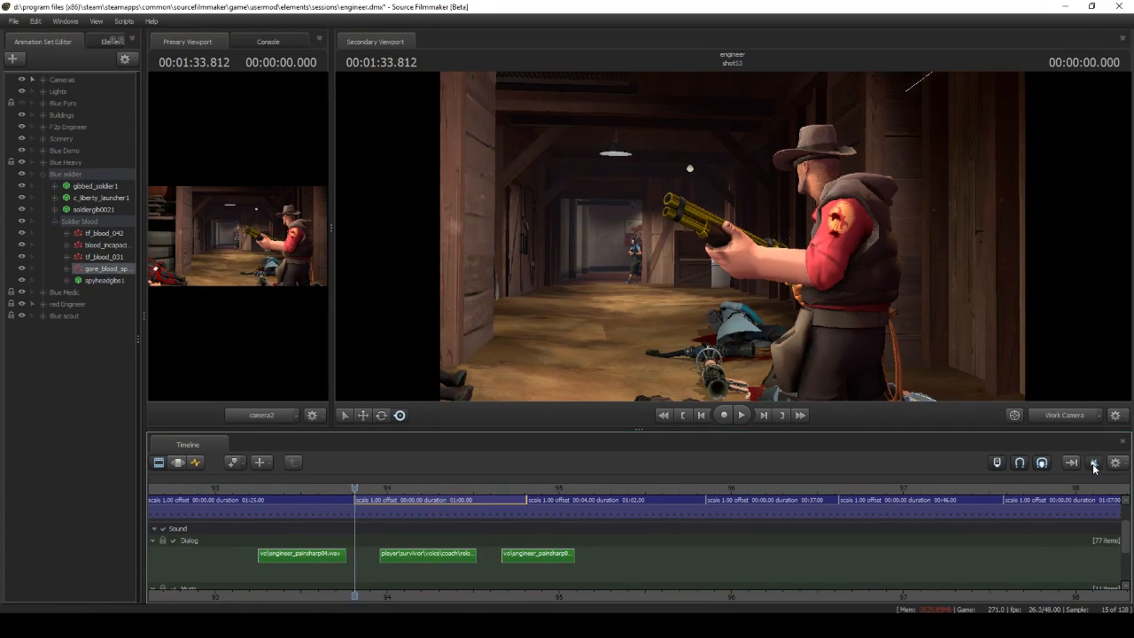
{"action": "left_click", "coordinate": [742, 415]}
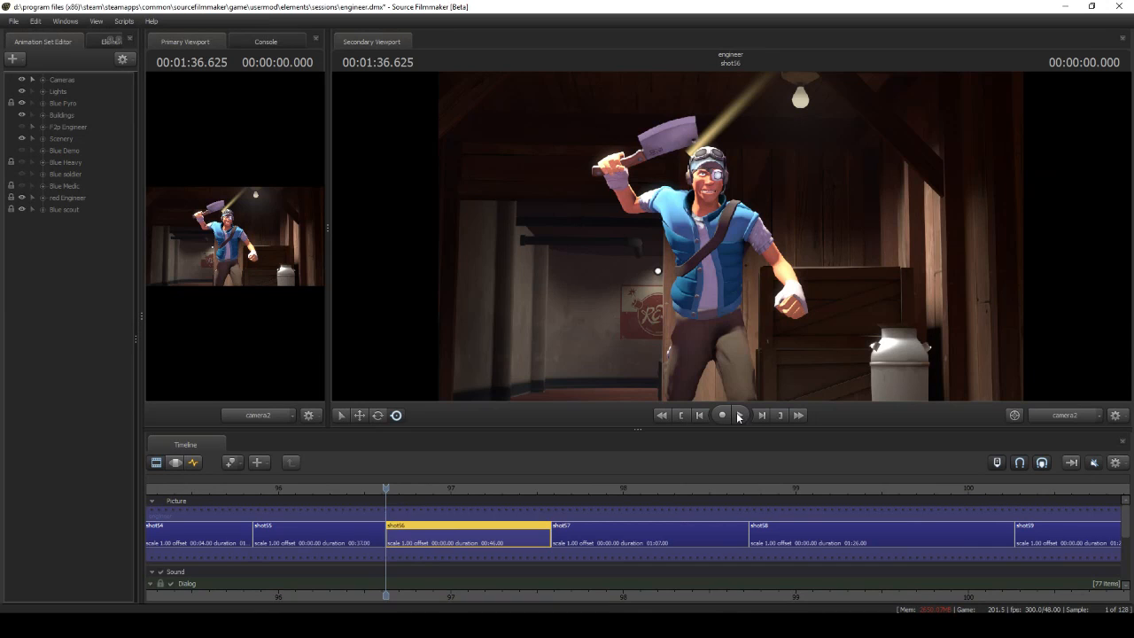
{"action": "left_click", "coordinate": [739, 416]}
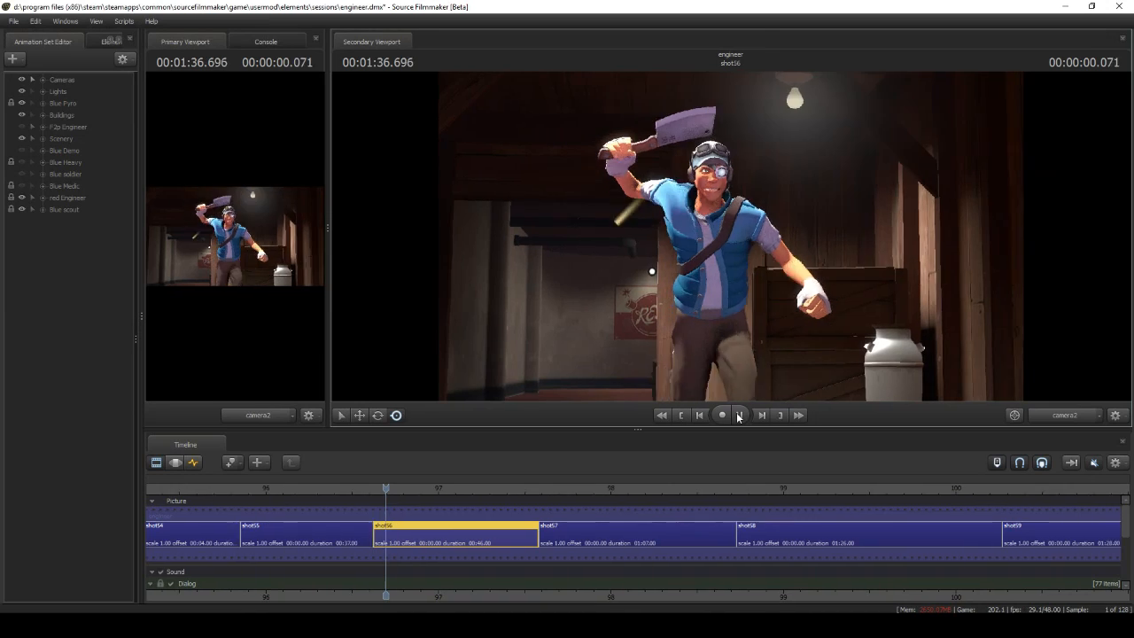
{"action": "left_click", "coordinate": [739, 415]}
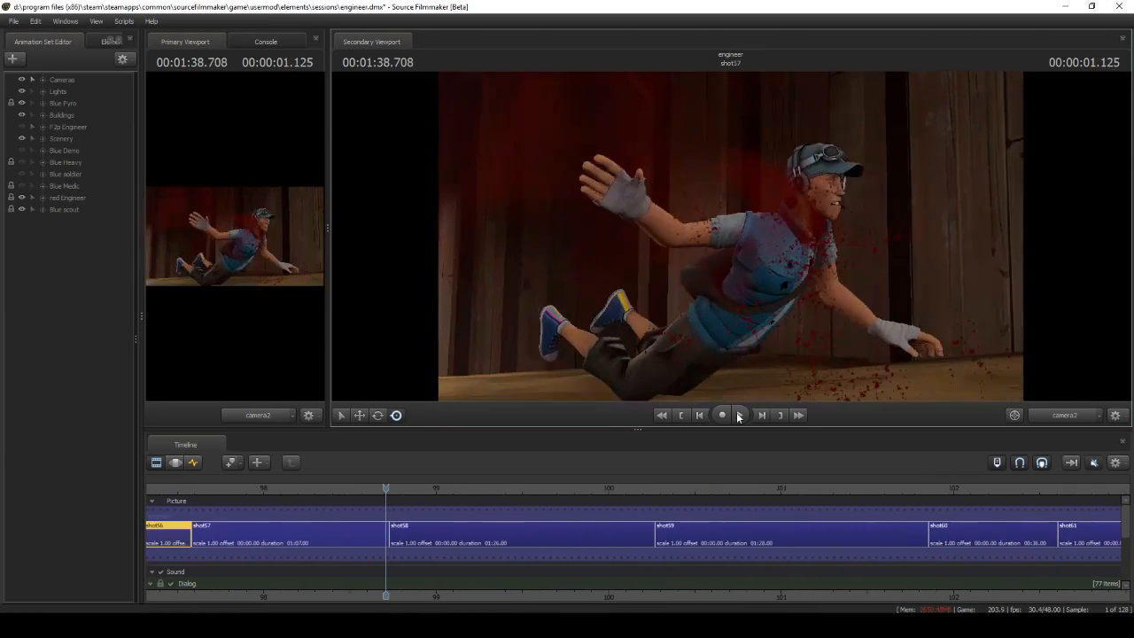
Return to shot56 and scrub through scout1's keyframed animation
{"action": "left_click", "coordinate": [681, 415]}
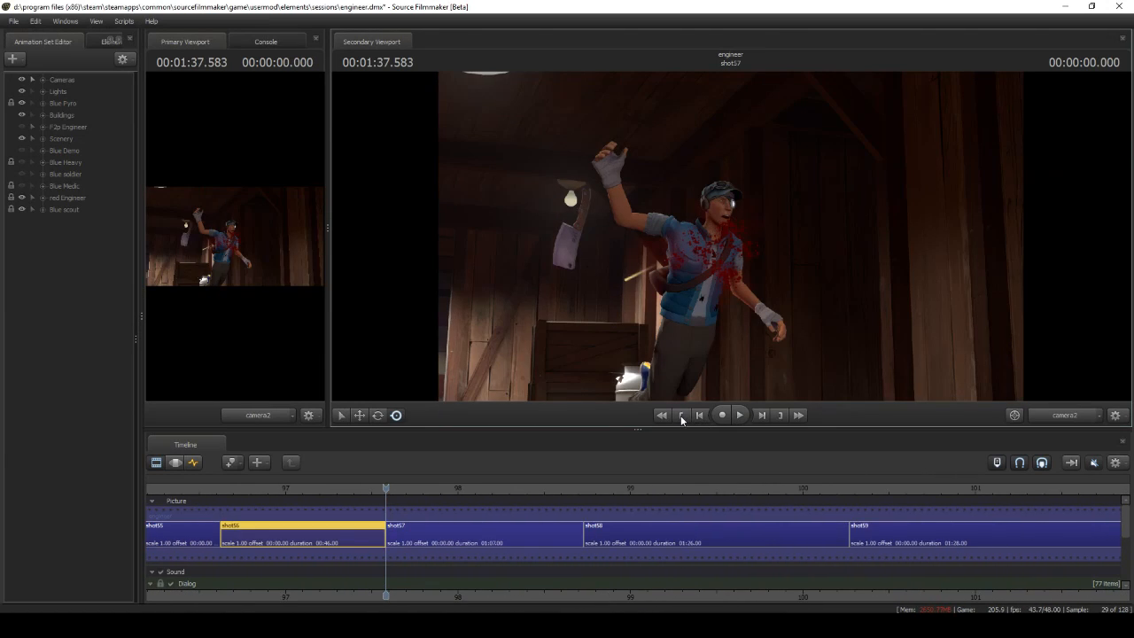
{"action": "left_click", "coordinate": [681, 414]}
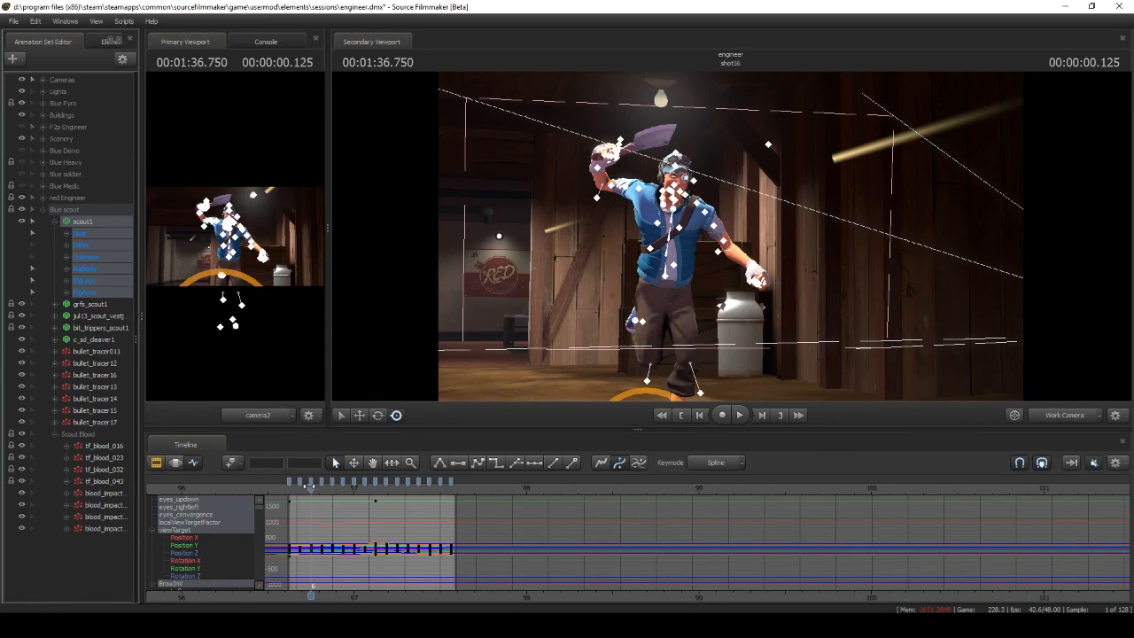
{"action": "mouse_move", "coordinate": [392, 462]}
{"action": "left_mouse_down"}
{"action": "mouse_move", "coordinate": [413, 462]}
{"action": "mouse_move", "coordinate": [370, 463]}
{"action": "left_mouse_up"}
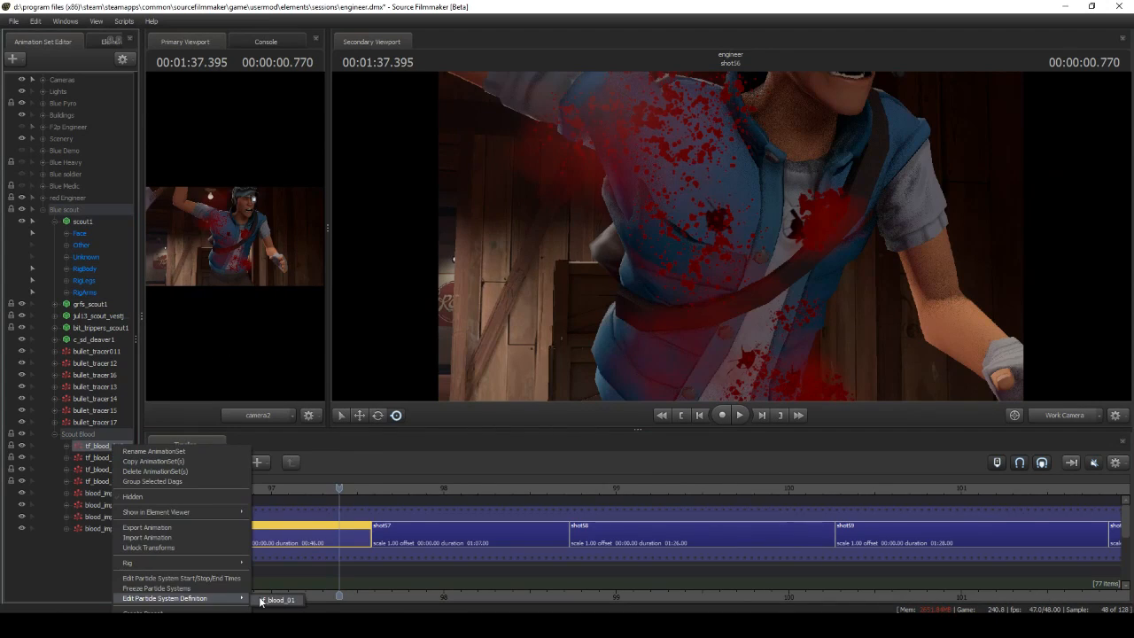
Inspect the system properties of the scout's blood decal particle against a white preview background
{"action": "left_click", "coordinate": [177, 579]}
{"action": "left_click", "coordinate": [75, 147]}
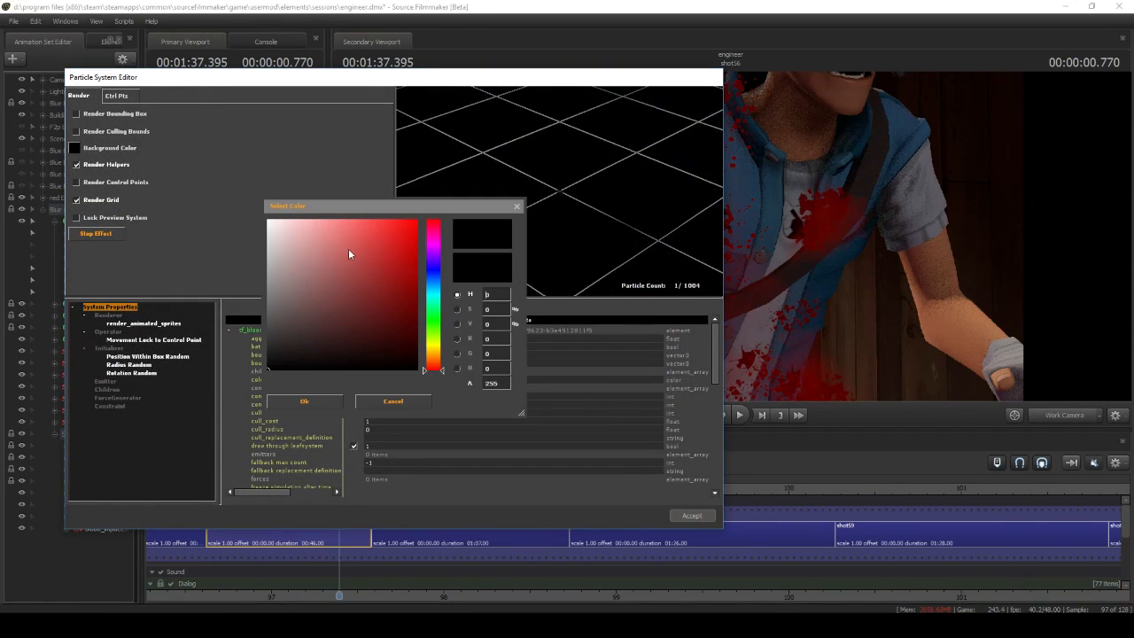
{"action": "left_click", "coordinate": [357, 403]}
{"action": "scroll", "coordinate": [417, 443], "scroll_direction": "down", "scroll_amount": 4}
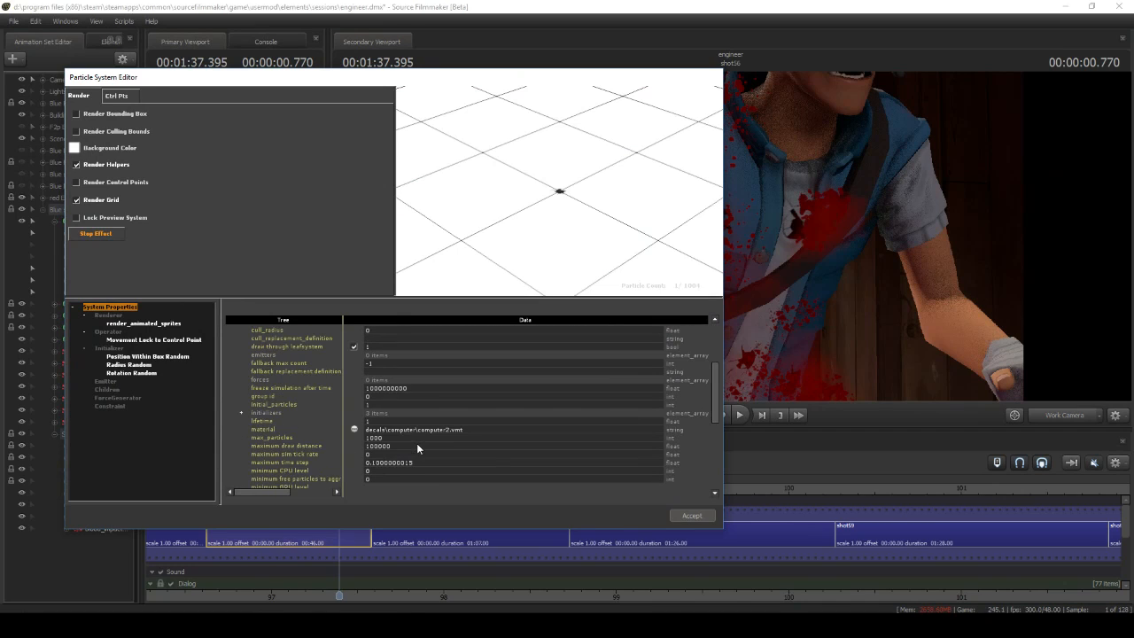
{"action": "scroll", "coordinate": [514, 198], "scroll_direction": "up", "scroll_amount": 5}
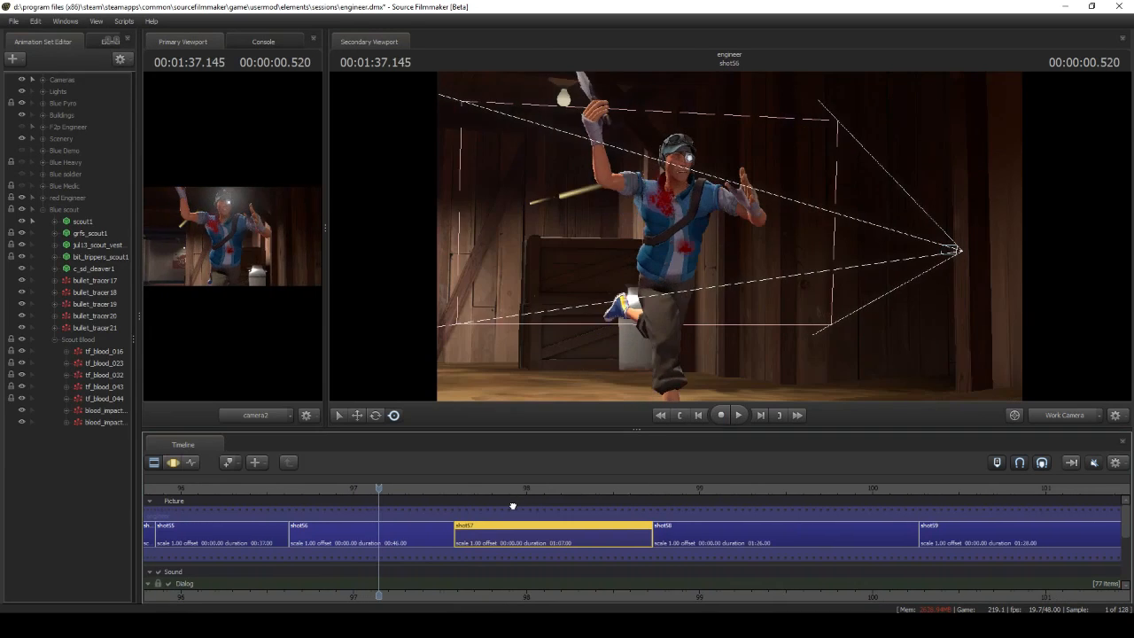
Add an emit_continuously emitter to the scout's tf_blood_01 decal particle system
{"action": "left_click_drag", "start_coordinate": [729, 238], "coordinate": [753, 229]}
{"action": "key", "text": "w"}
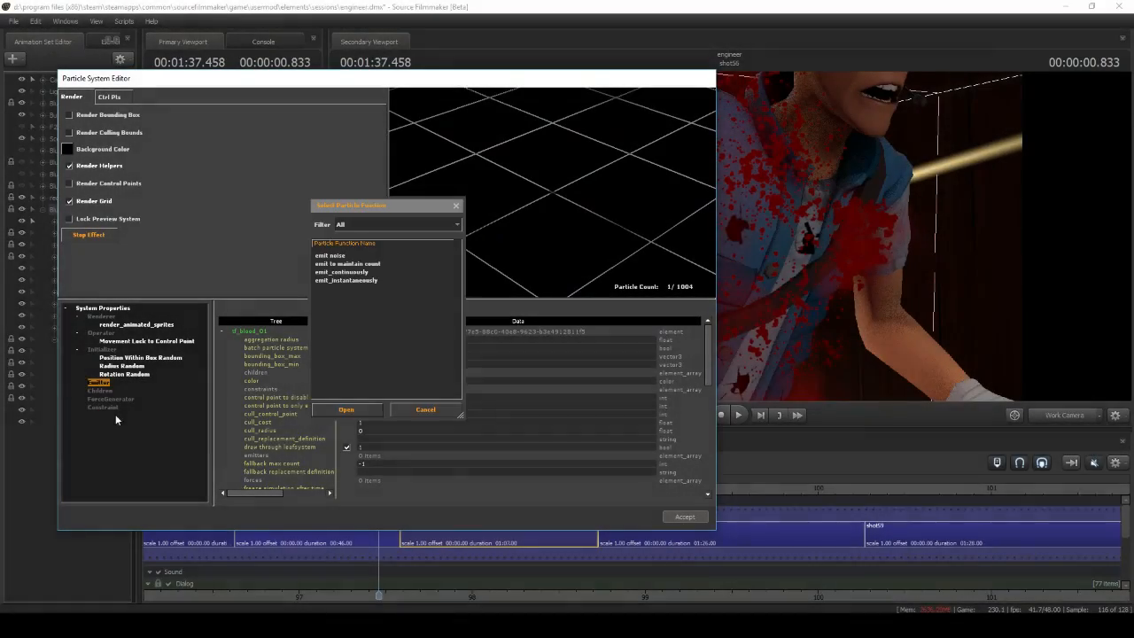
{"action": "left_click", "coordinate": [342, 411]}
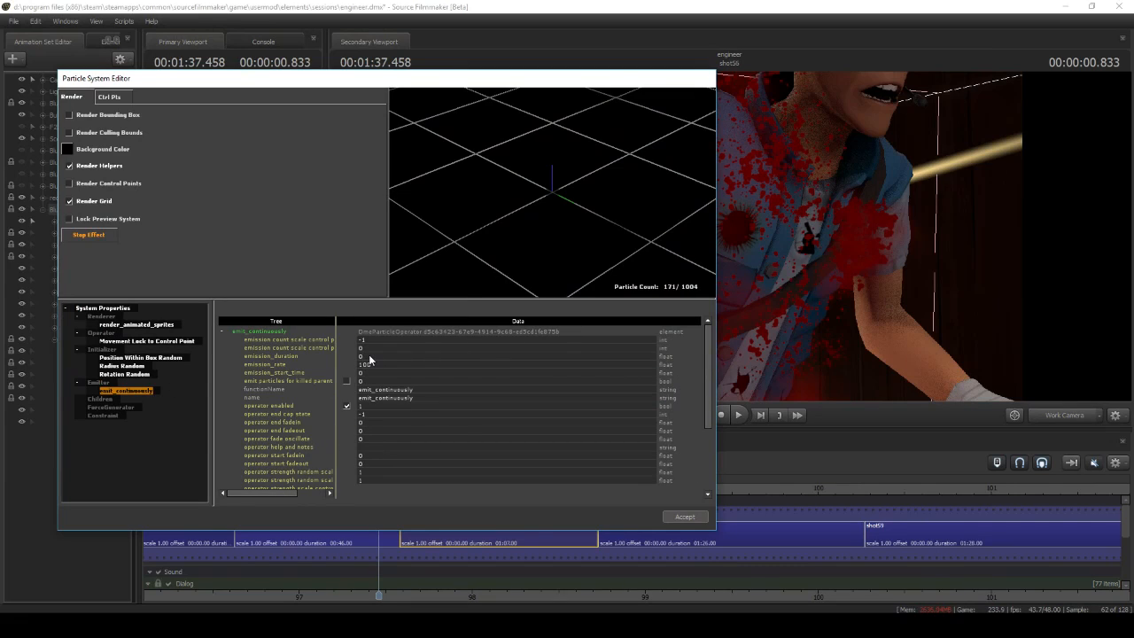
Examine the Rotation Random and Radius Random initializers of the scout's tf_blood_01 decal, including its minimum and maximum radius
{"action": "left_click", "coordinate": [145, 374]}
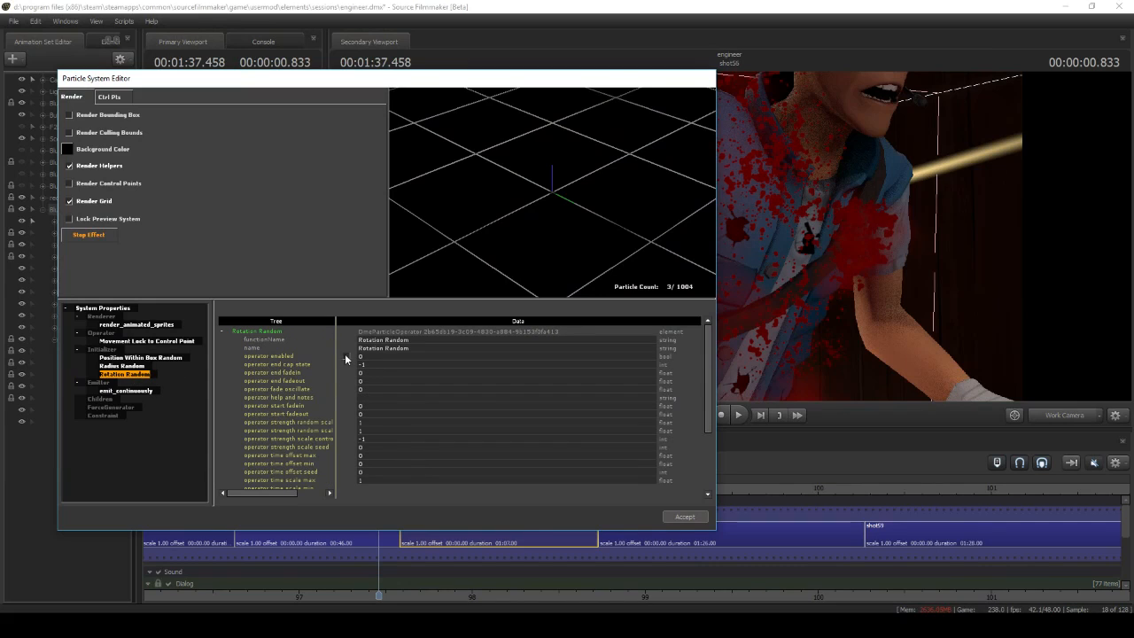
{"action": "key", "text": "Up"}
{"action": "scroll", "coordinate": [381, 439], "scroll_direction": "down", "scroll_amount": 3}
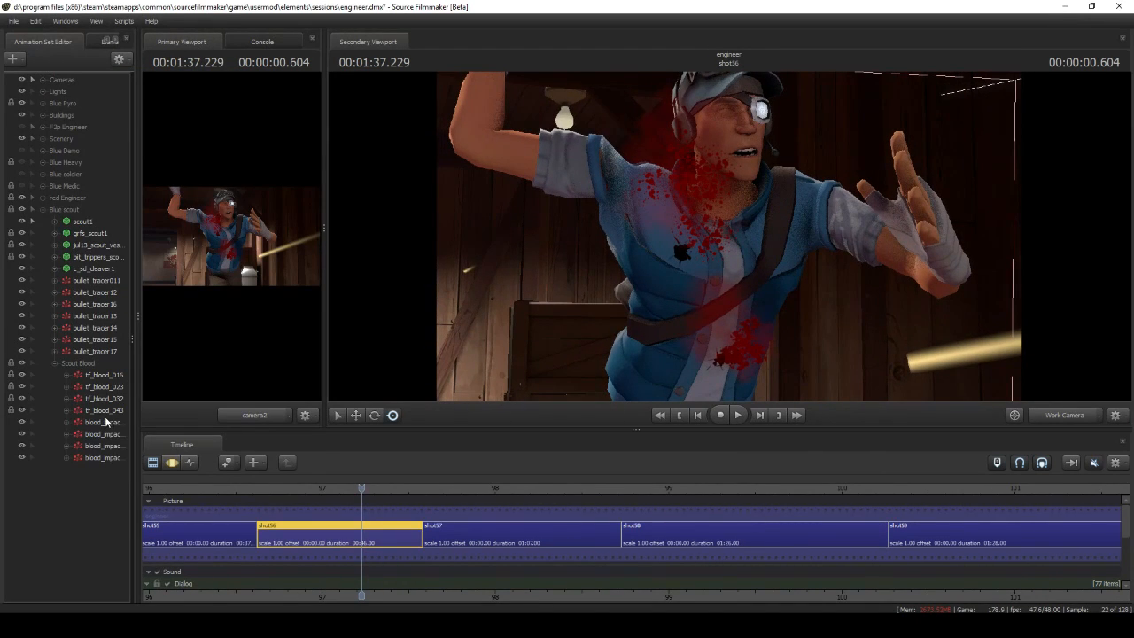
Check the timing of the first blood_impact particle in shot56, and examine its definition's Position Within Sphere Random settings
{"action": "right_click", "coordinate": [108, 423]}
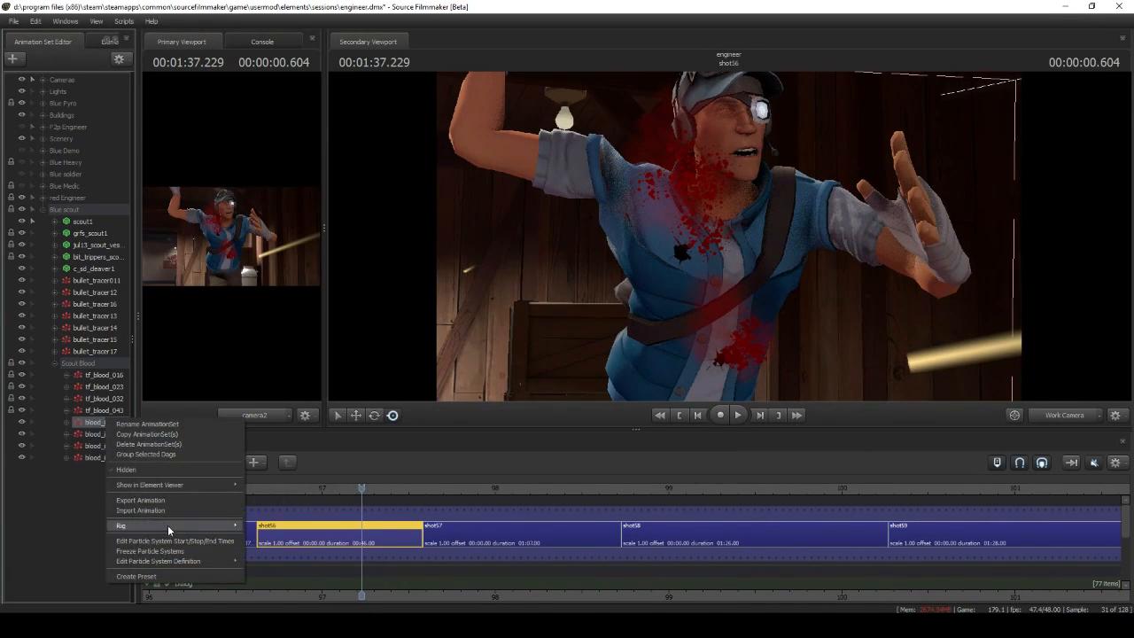
{"action": "left_click", "coordinate": [178, 541]}
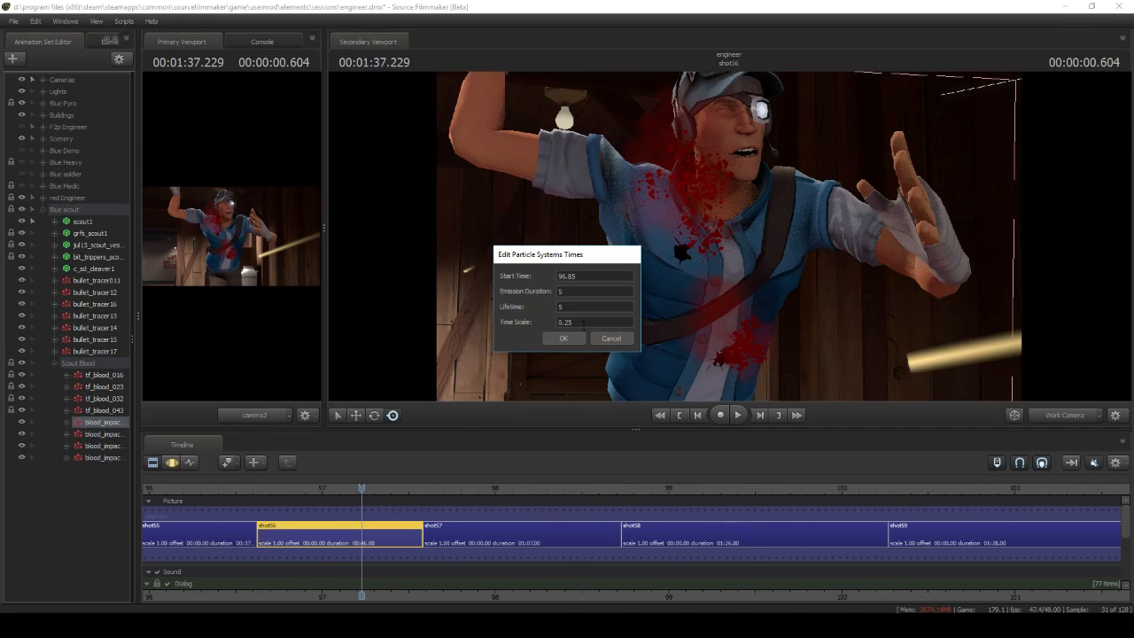
{"action": "left_click", "coordinate": [607, 338]}
{"action": "double_click", "coordinate": [111, 425]}
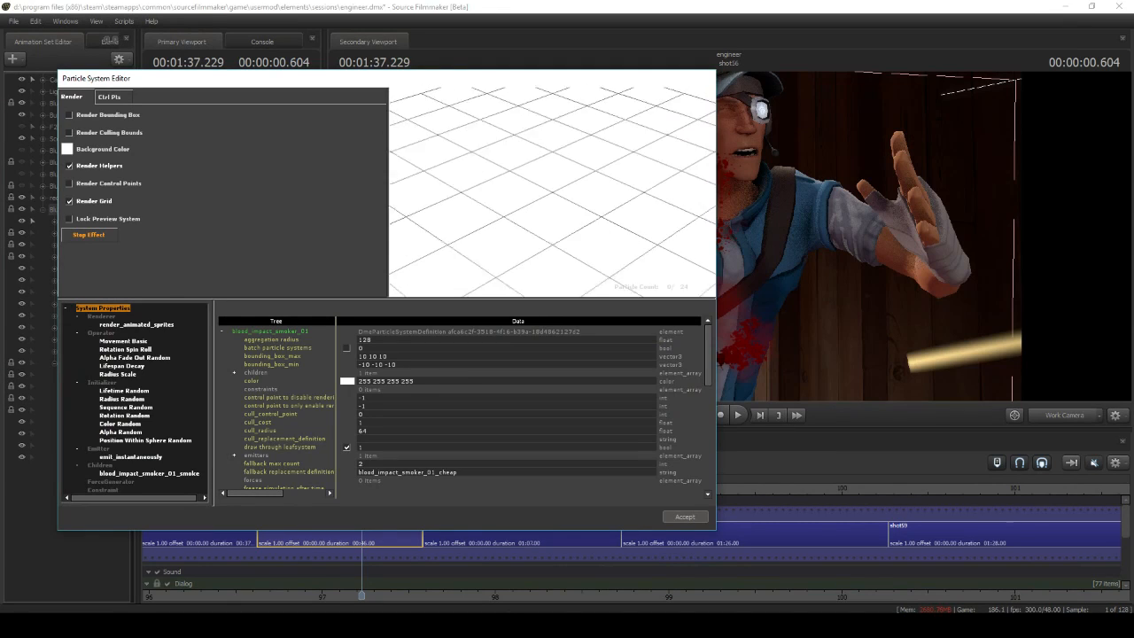
{"action": "left_click", "coordinate": [183, 440]}
{"action": "scroll", "coordinate": [417, 443], "scroll_direction": "down", "scroll_amount": 5}
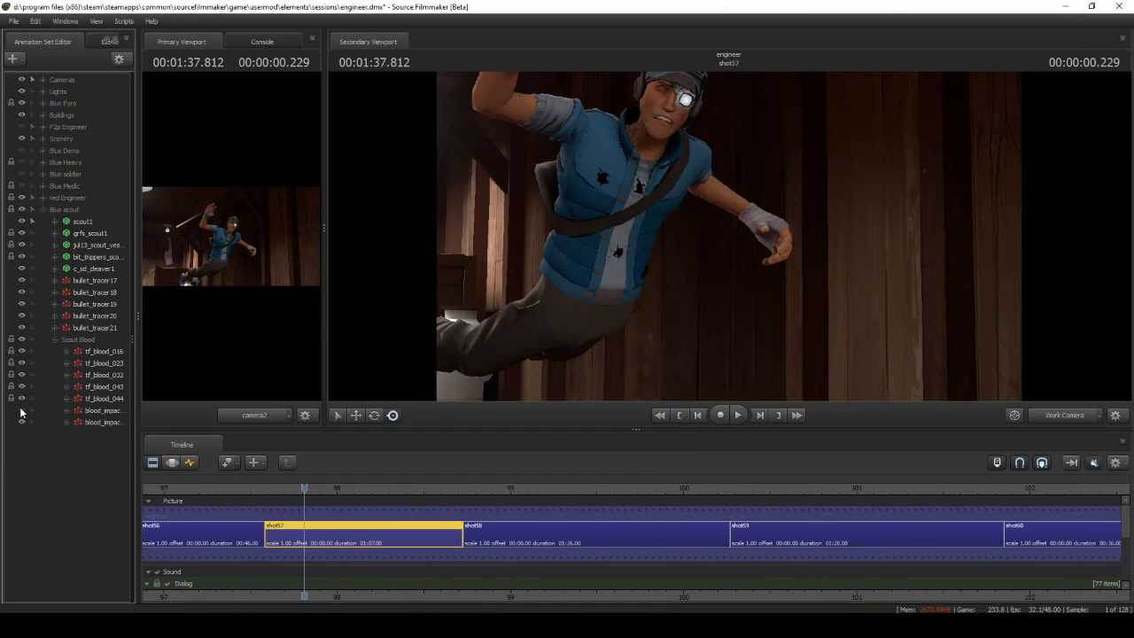
Inspect the definition of the first blood_impact particle under Scout Blood in shot57, viewing its preview closely
{"action": "right_click", "coordinate": [96, 409]}
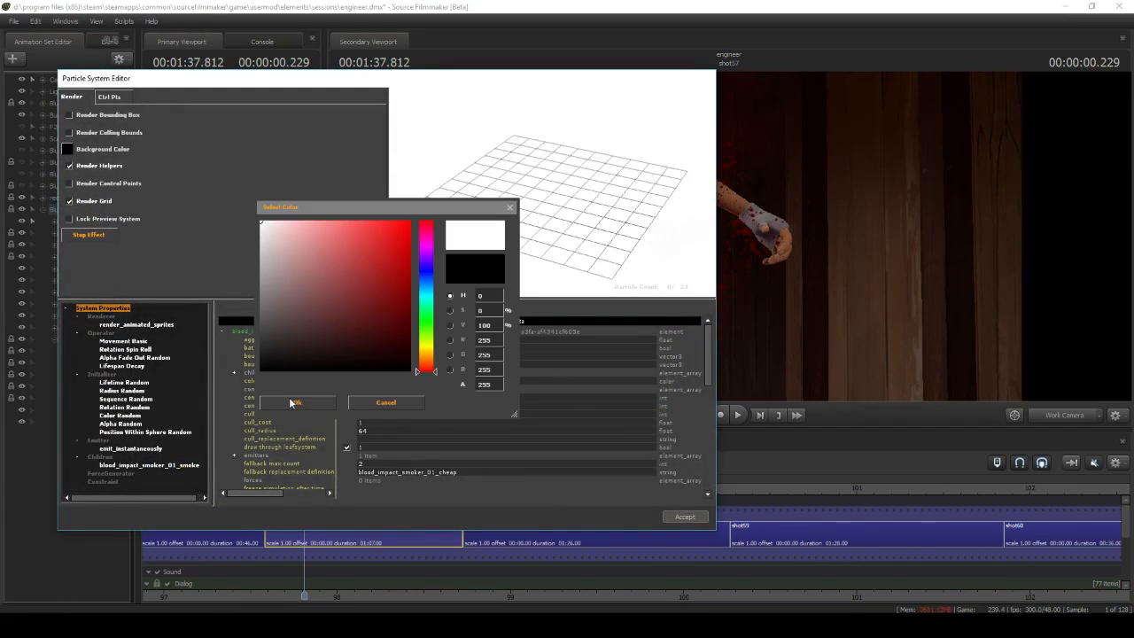
{"action": "left_click", "coordinate": [294, 403]}
{"action": "scroll", "coordinate": [512, 257], "scroll_direction": "up", "scroll_amount": 5}
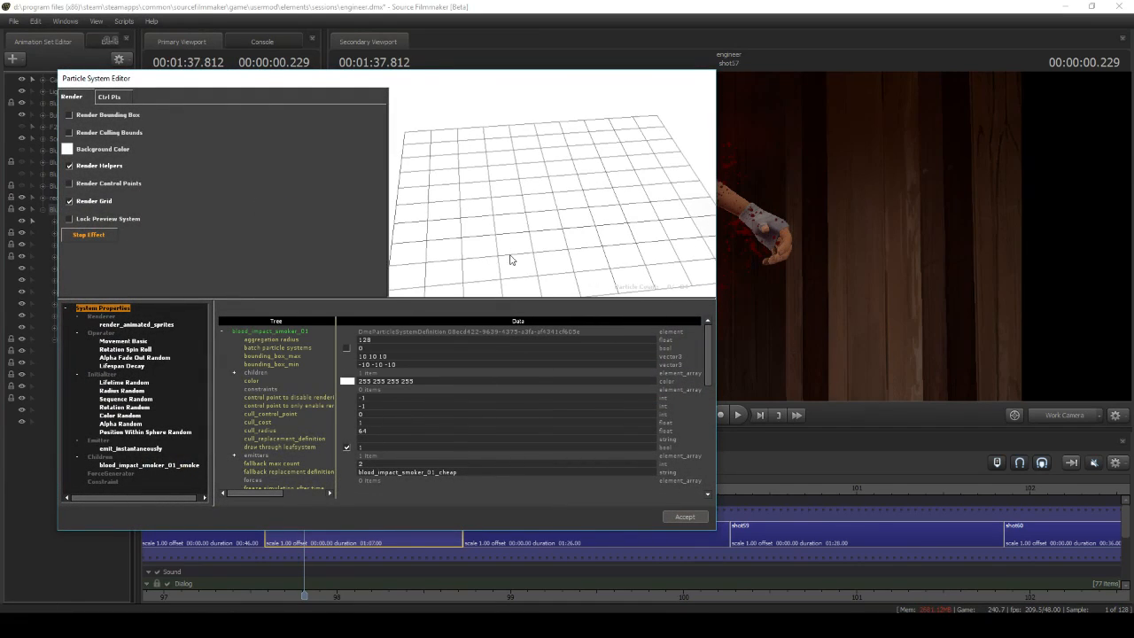
{"action": "left_click", "coordinate": [678, 515]}
Scrub shot57 to 1:38.333 in the Motion Editor and examine the second blood_impact particle around the scout's chest
{"action": "key", "text": "F3"}
{"action": "left_click_drag", "start_coordinate": [306, 485], "coordinate": [393, 474]}
{"action": "left_click_drag", "start_coordinate": [728, 237], "coordinate": [674, 236]}
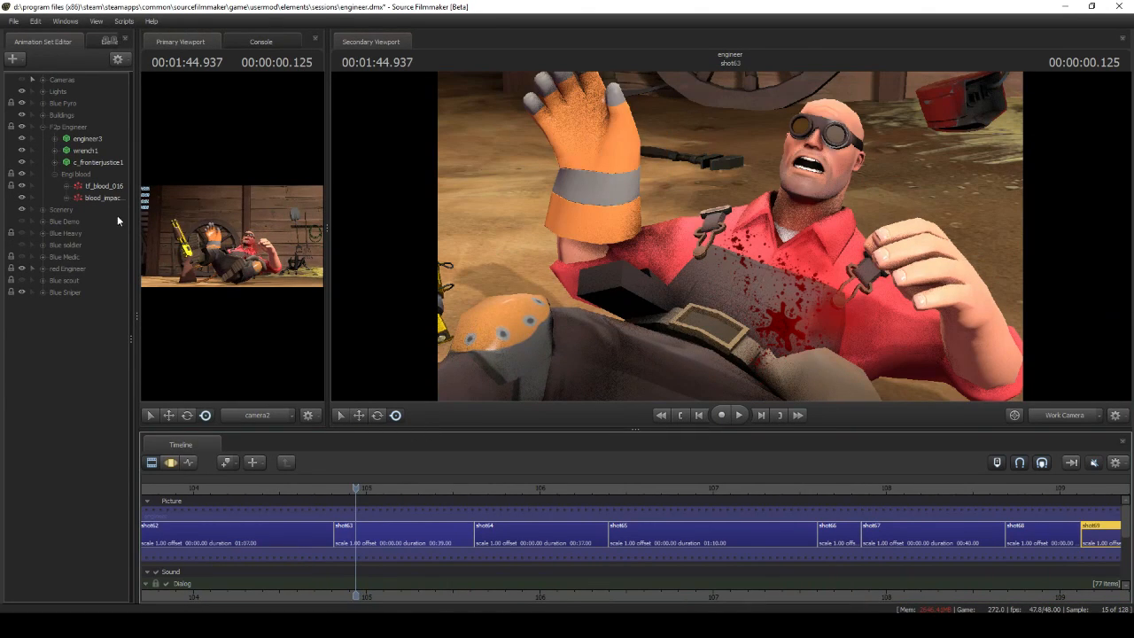
Inspect the particle system definition of the blood_impact effect in the F2p Engineer's blood group in shot63
{"action": "right_click", "coordinate": [106, 200]}
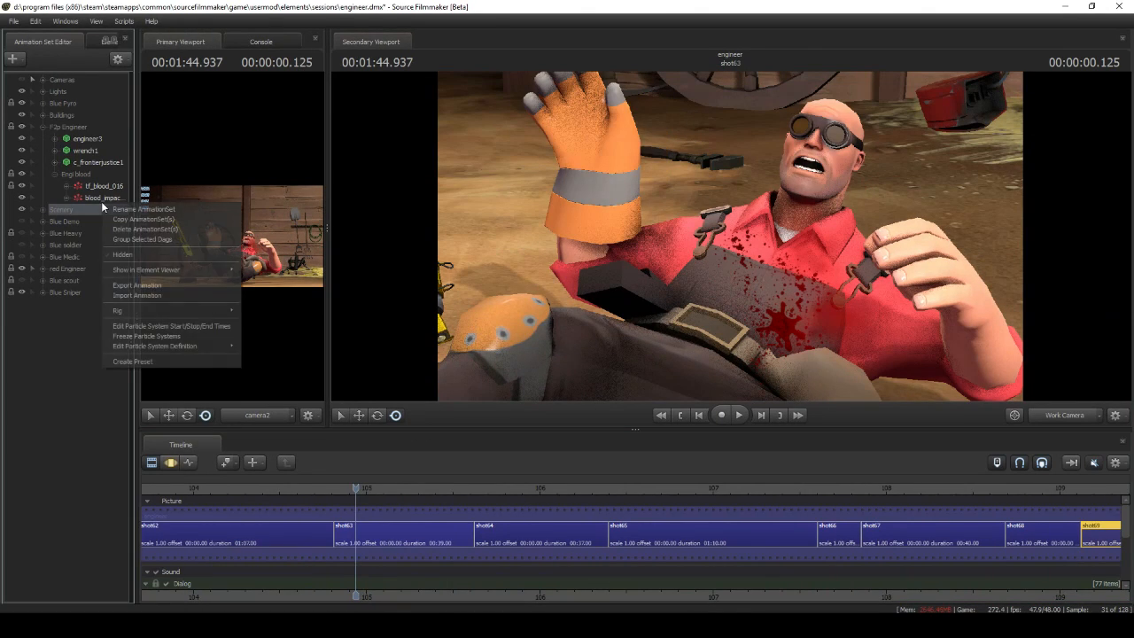
{"action": "mouse_move", "coordinate": [153, 341]}
{"action": "left_click", "coordinate": [292, 342]}
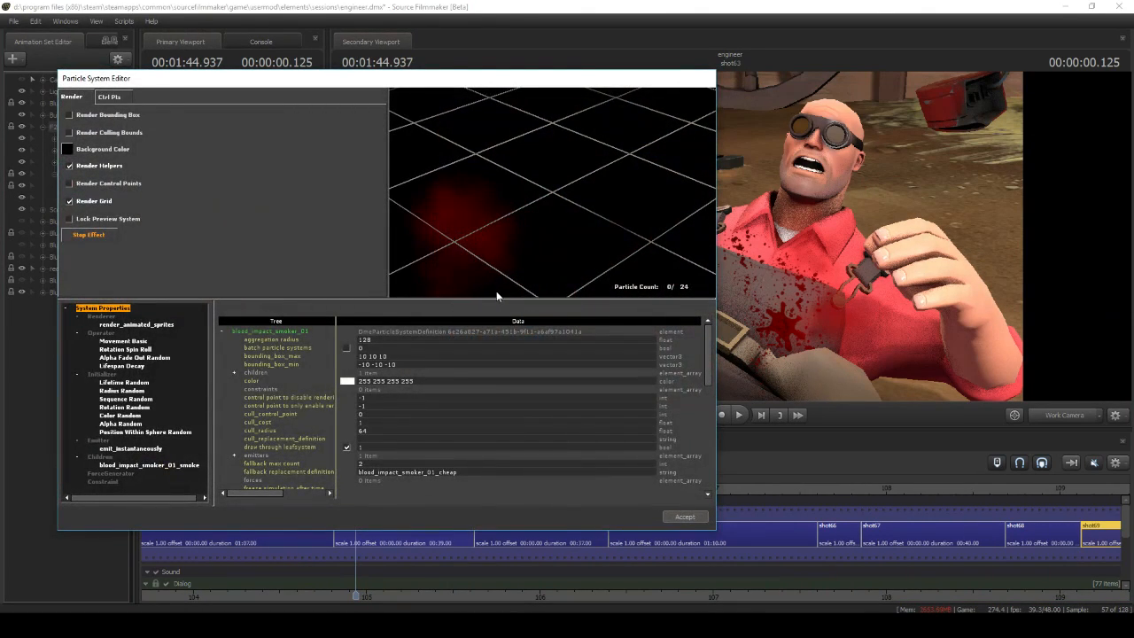
{"action": "left_click", "coordinate": [685, 517]}
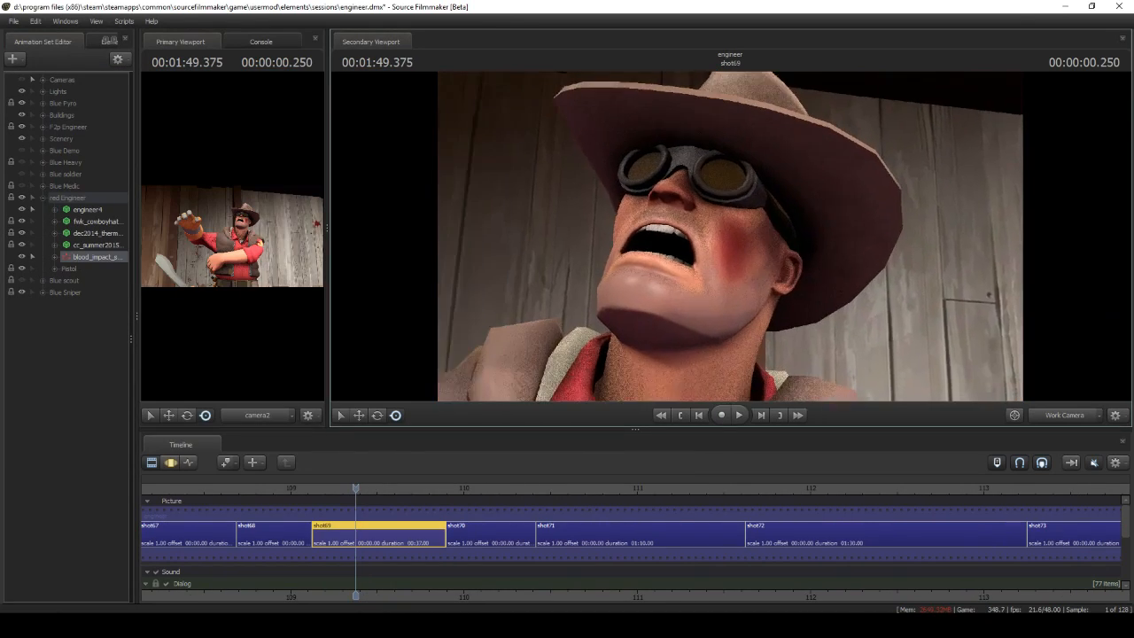
Show the engineer4 model in the Element Viewer and look into the material behind its bruised face texture
{"action": "right_click", "coordinate": [92, 210]}
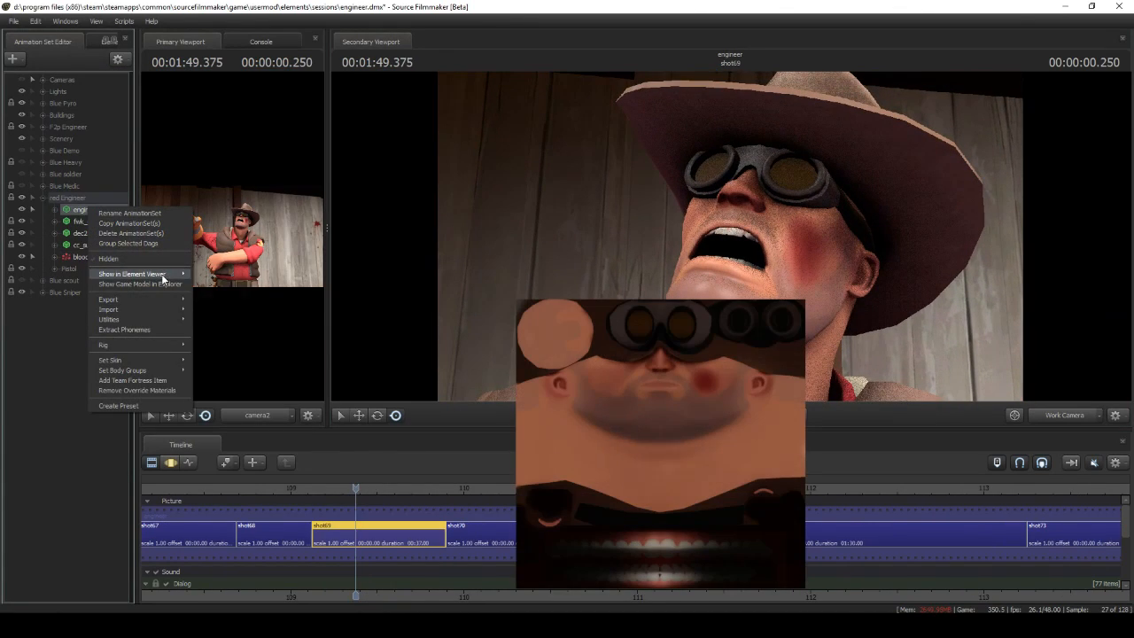
{"action": "left_click", "coordinate": [213, 285]}
{"action": "left_click", "coordinate": [23, 262]}
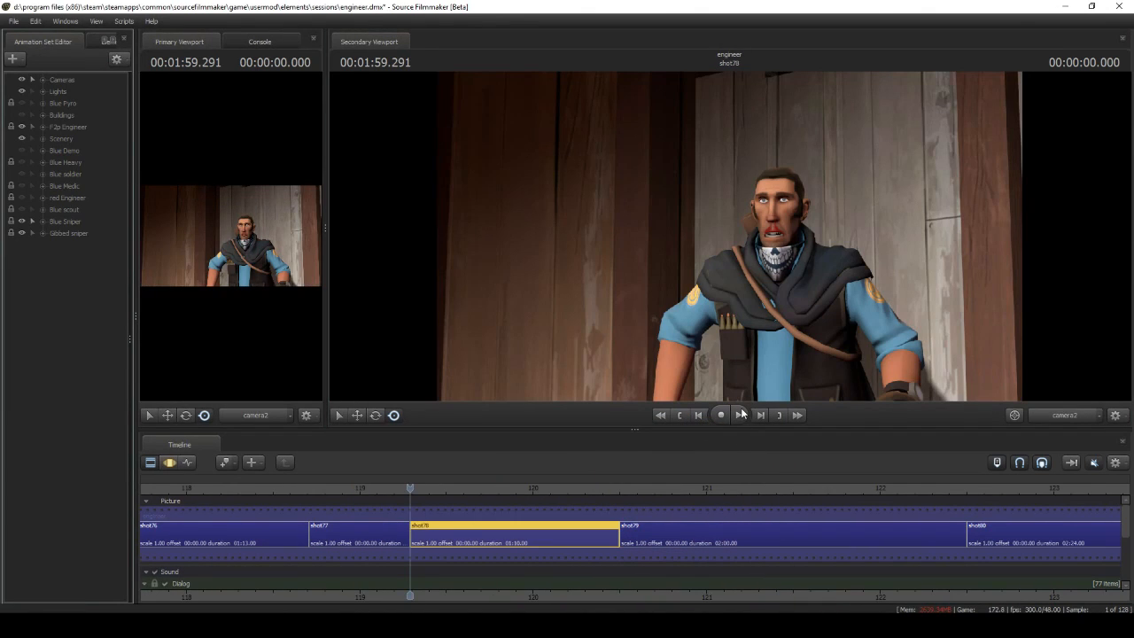
Play back the sniper's death from shot78 into shot79, and view the start of shot78 through the Work Camera
{"action": "left_click", "coordinate": [741, 415]}
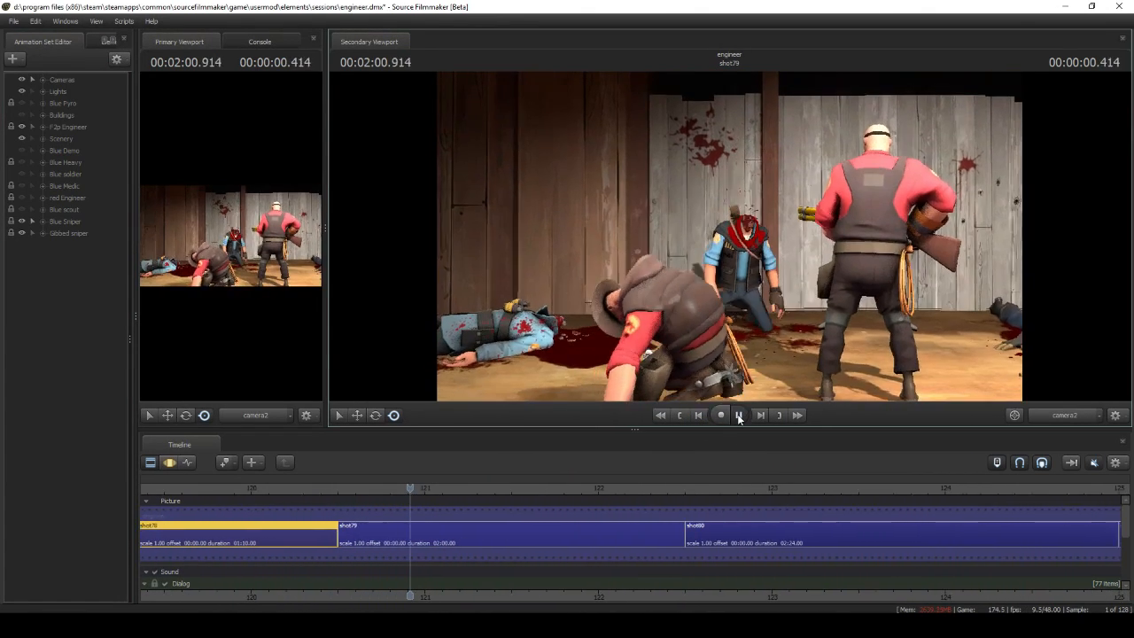
{"action": "left_click", "coordinate": [739, 415]}
{"action": "left_click", "coordinate": [678, 416]}
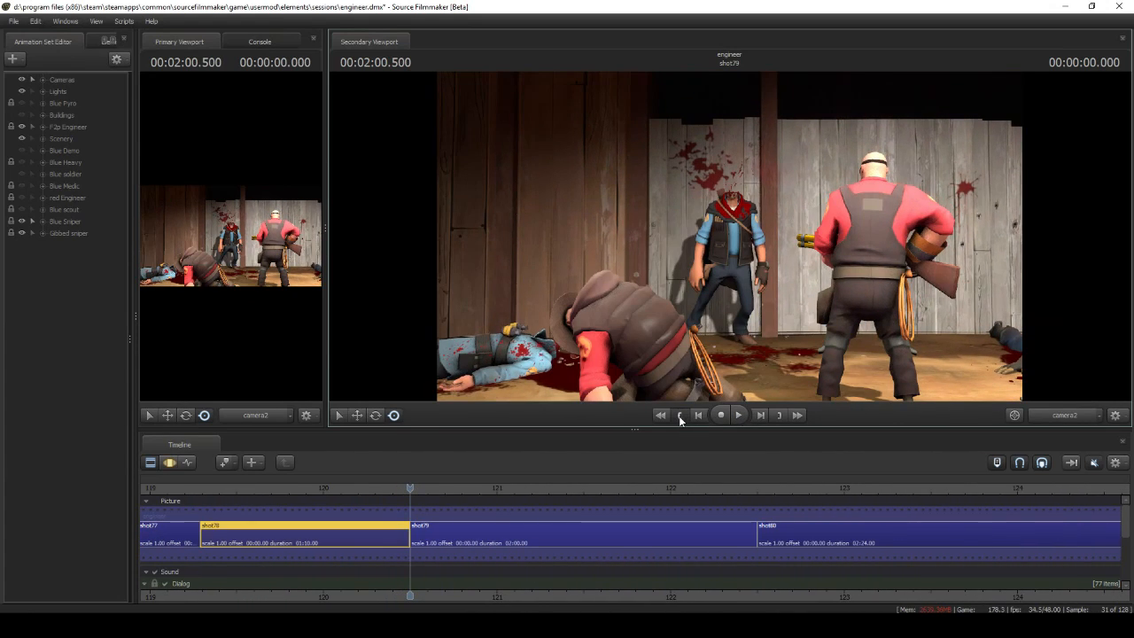
{"action": "left_click", "coordinate": [678, 416]}
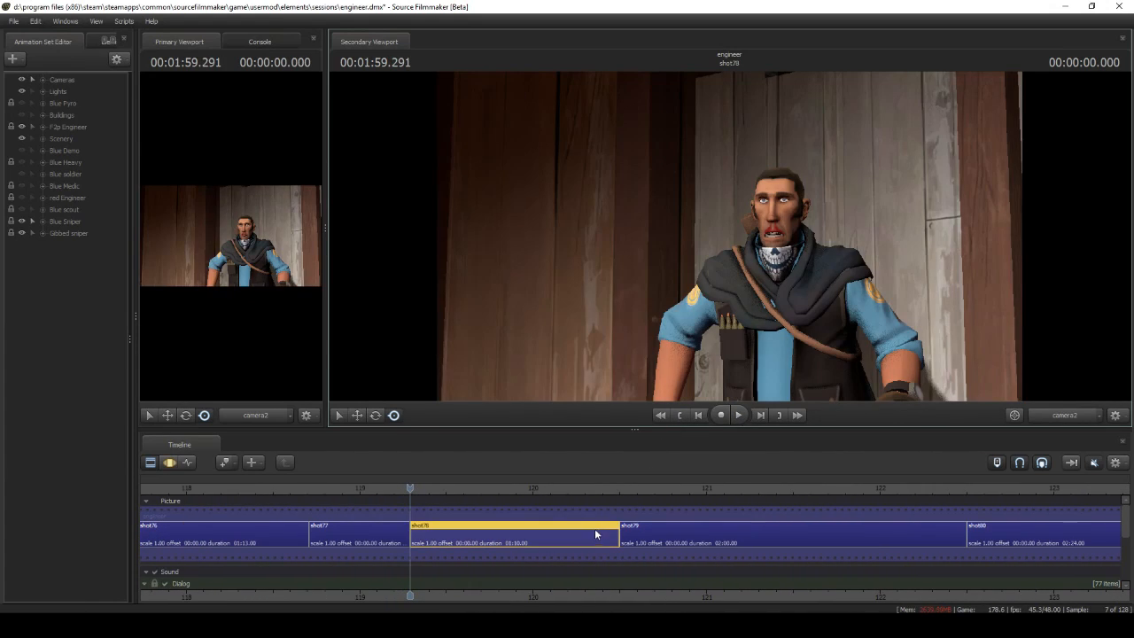
{"action": "left_click", "coordinate": [1064, 415]}
{"action": "left_click_drag", "start_coordinate": [930, 363], "coordinate": [410, 235]}
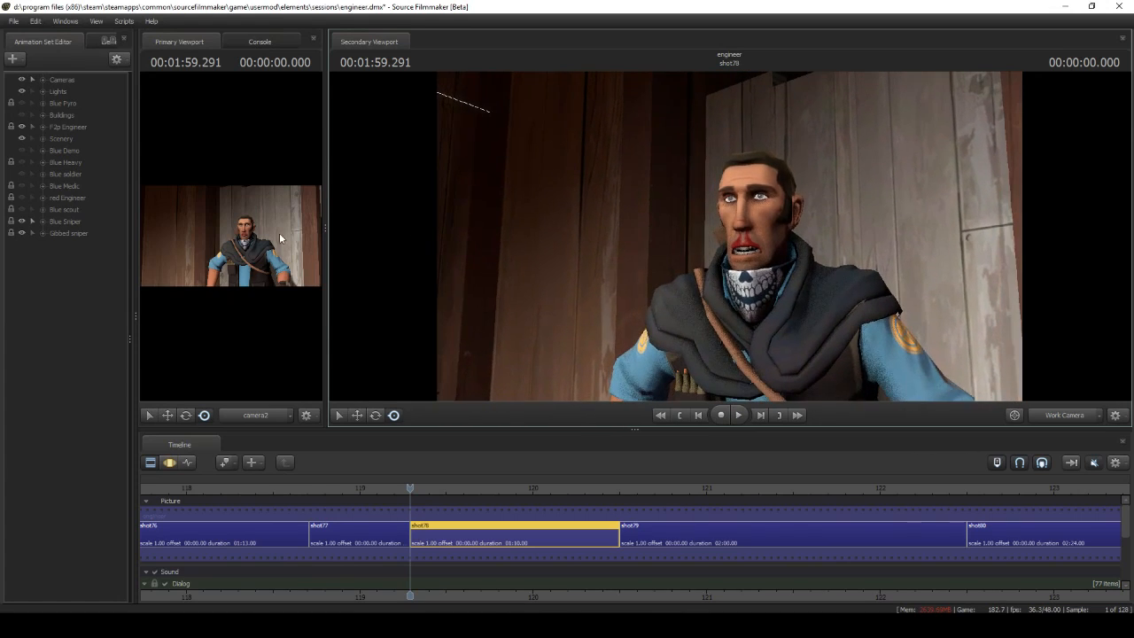
Expand the Gibbed sniper group and preview the expandedgiblets gibbed_sniper.mdl model in the new-model browser
{"action": "left_click", "coordinate": [39, 234]}
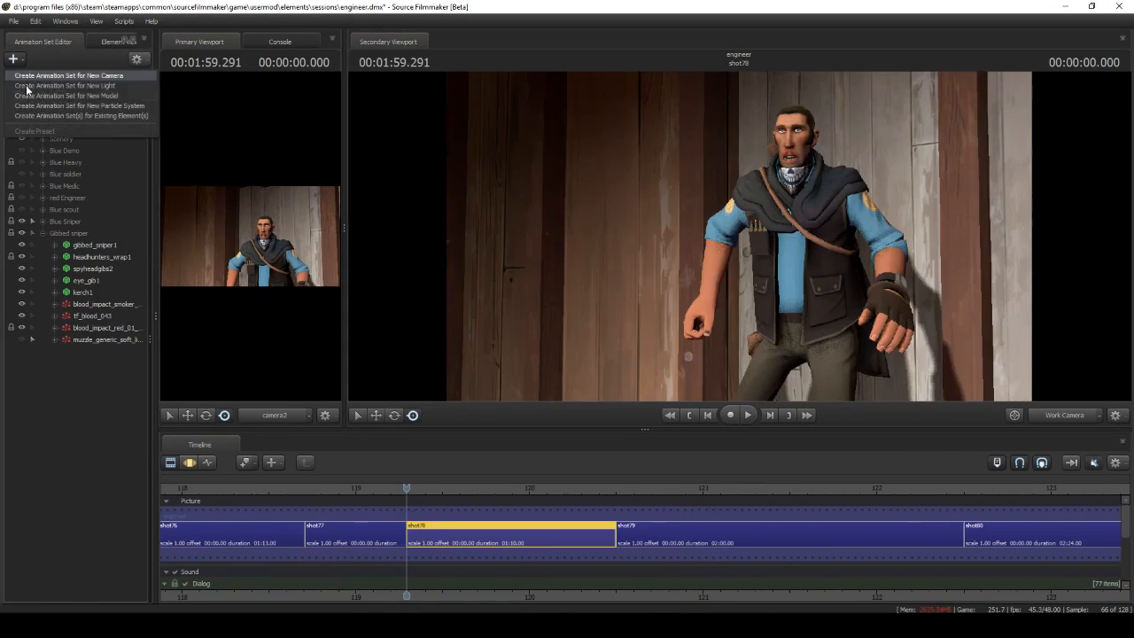
{"action": "left_click", "coordinate": [41, 95]}
{"action": "left_click", "coordinate": [373, 387]}
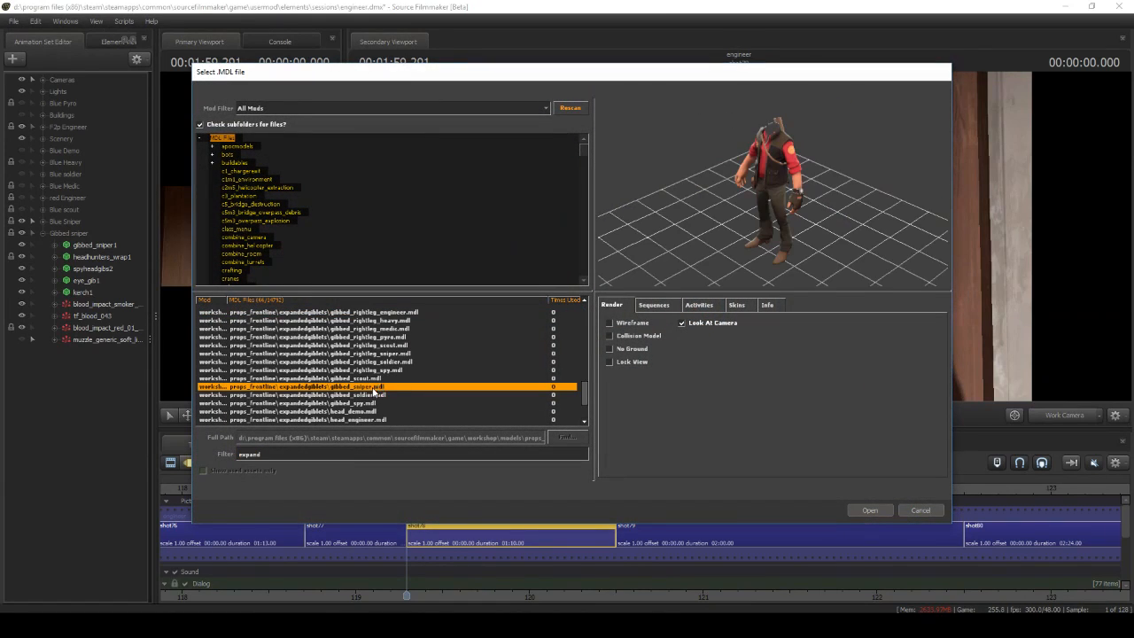
{"action": "left_click_drag", "start_coordinate": [687, 204], "coordinate": [722, 197]}
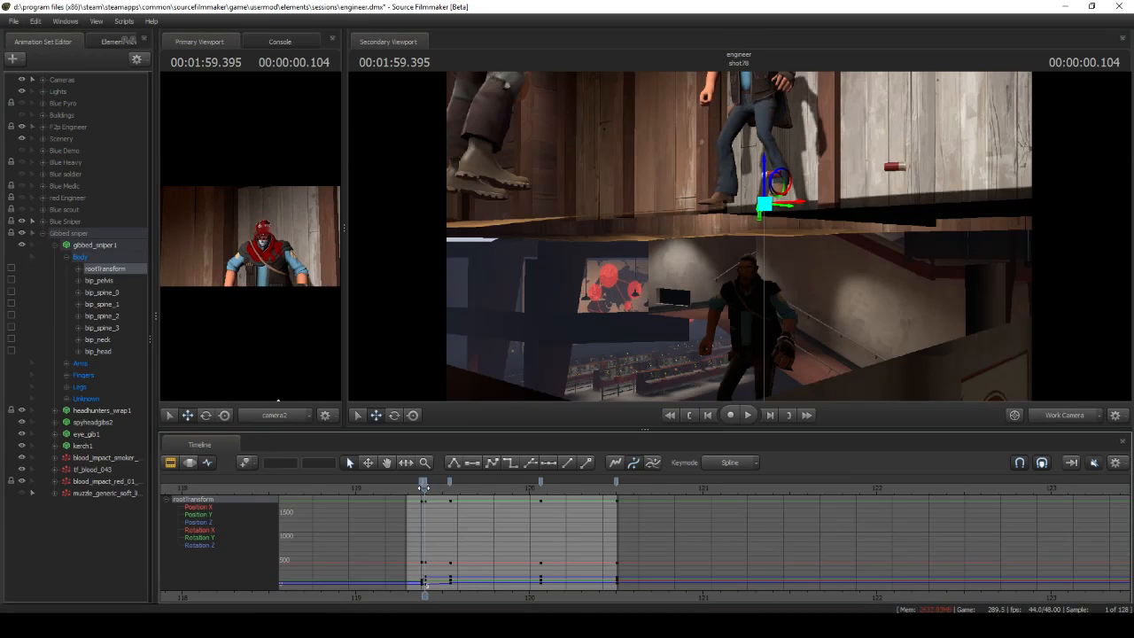
Browse the importable sequences for gibbed_sniper1 at the moment its head is gibbed, previewing PRIMARY_Stun_begin
{"action": "left_click_drag", "start_coordinate": [417, 488], "coordinate": [424, 487]}
{"action": "right_click", "coordinate": [100, 245]}
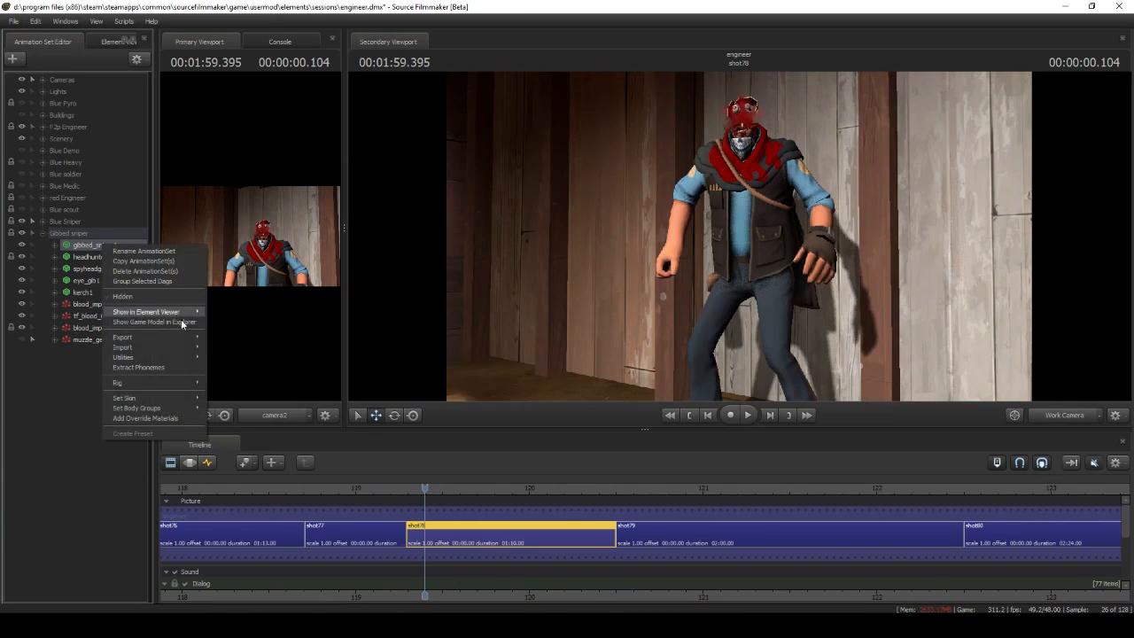
{"action": "mouse_move", "coordinate": [204, 343]}
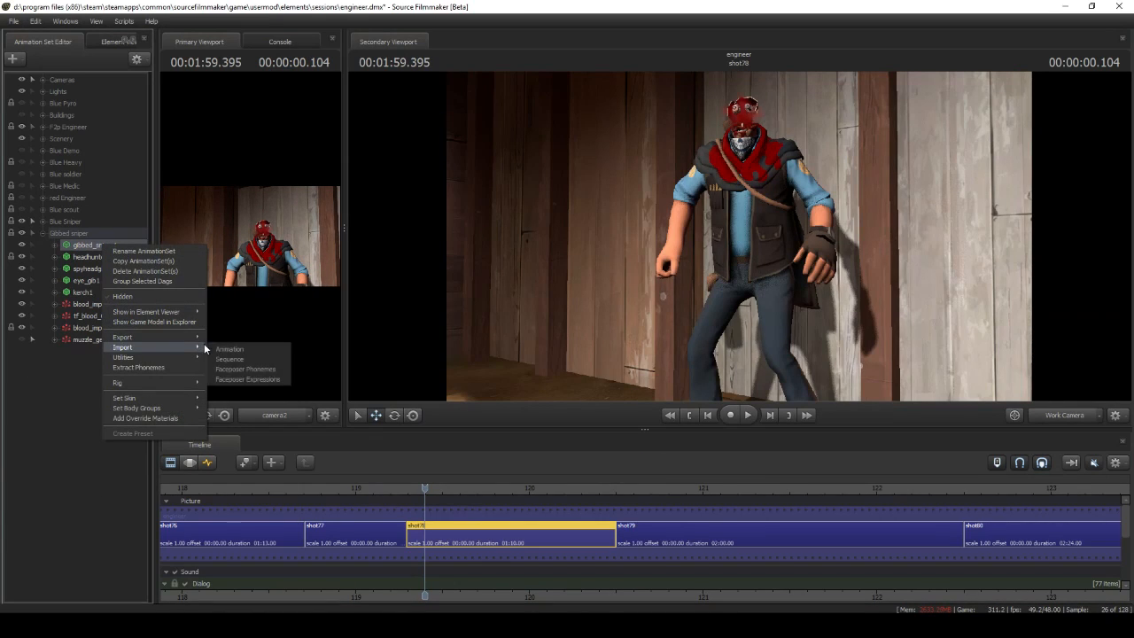
{"action": "left_click", "coordinate": [237, 358]}
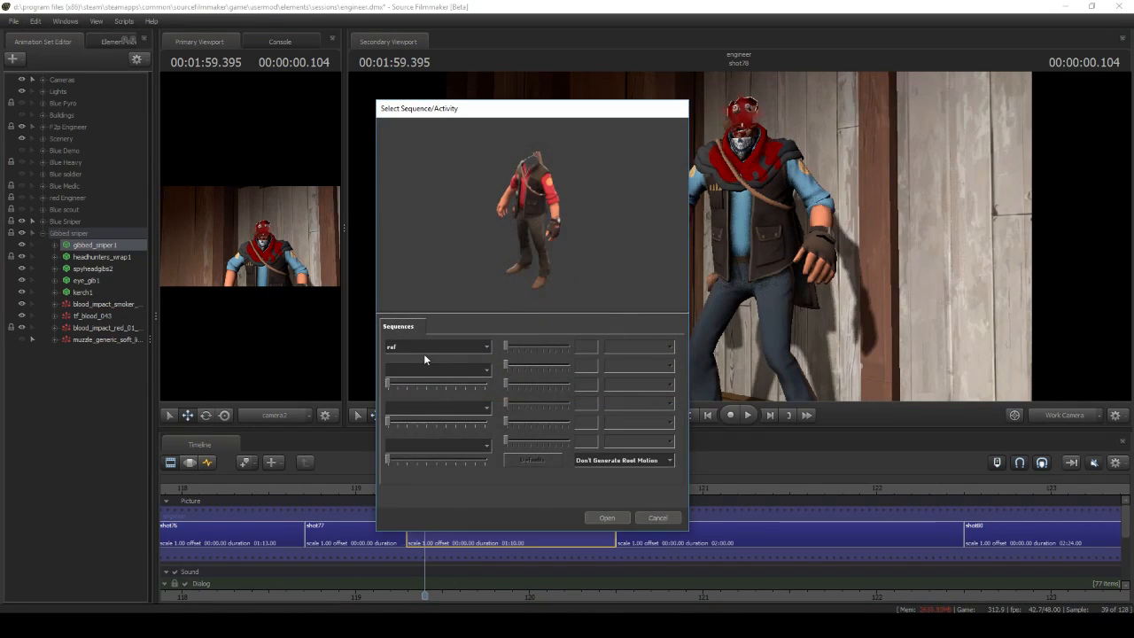
{"action": "left_click", "coordinate": [425, 347]}
{"action": "left_click", "coordinate": [431, 369]}
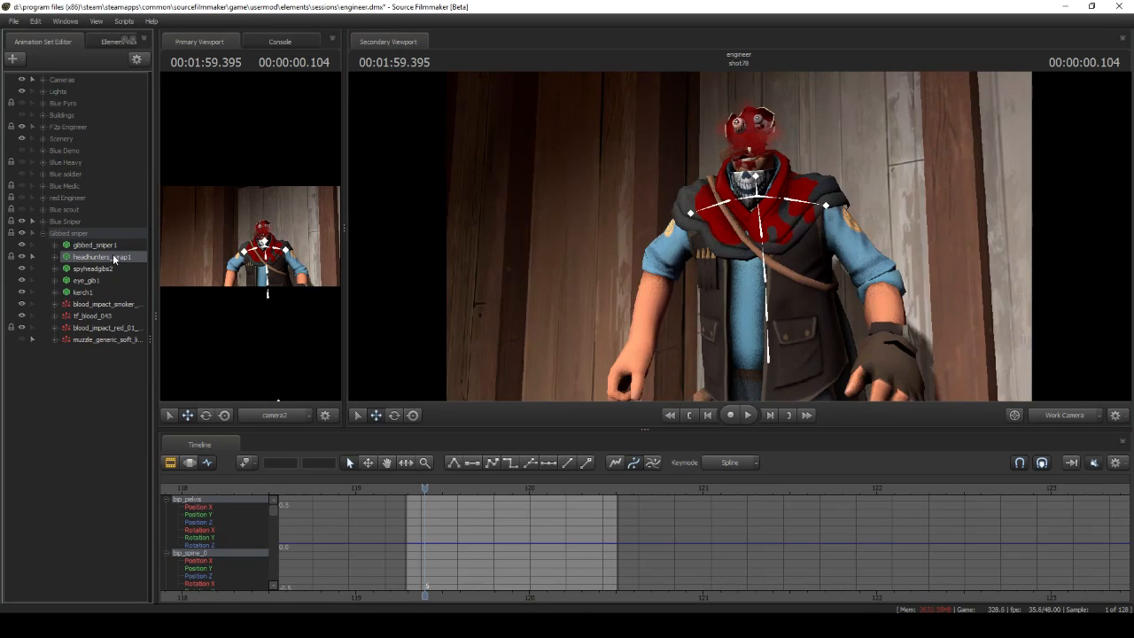
Show headhunters_wrap1 in the Element Viewer and expand its second override material down to the base texture
{"action": "right_click", "coordinate": [115, 256]}
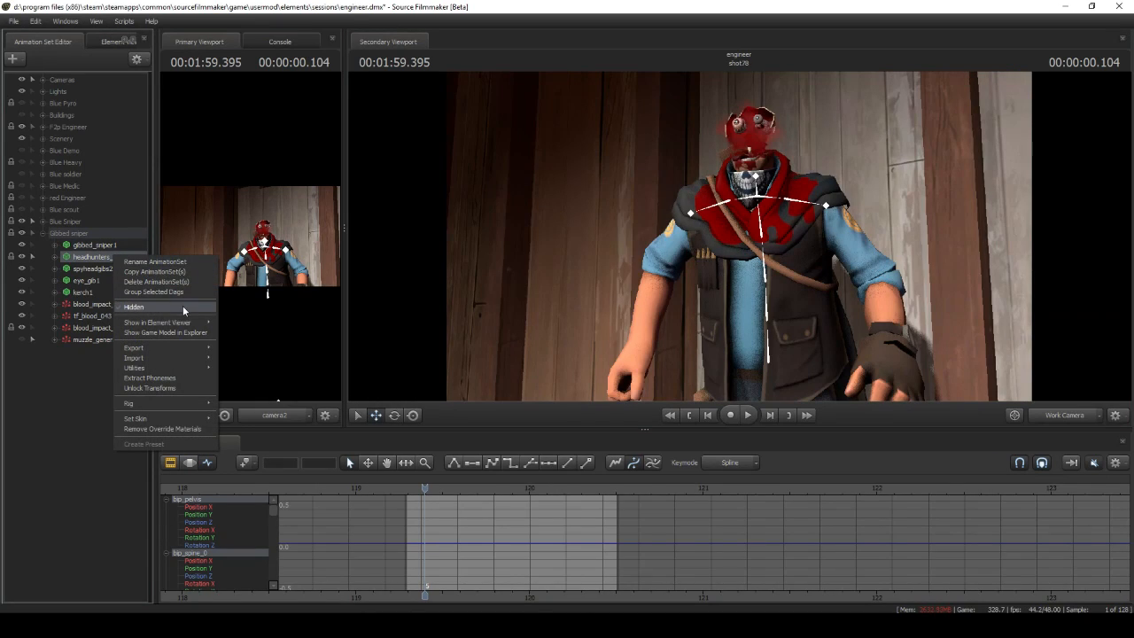
{"action": "left_click", "coordinate": [238, 334]}
{"action": "left_click", "coordinate": [23, 315]}
{"action": "left_click", "coordinate": [34, 335]}
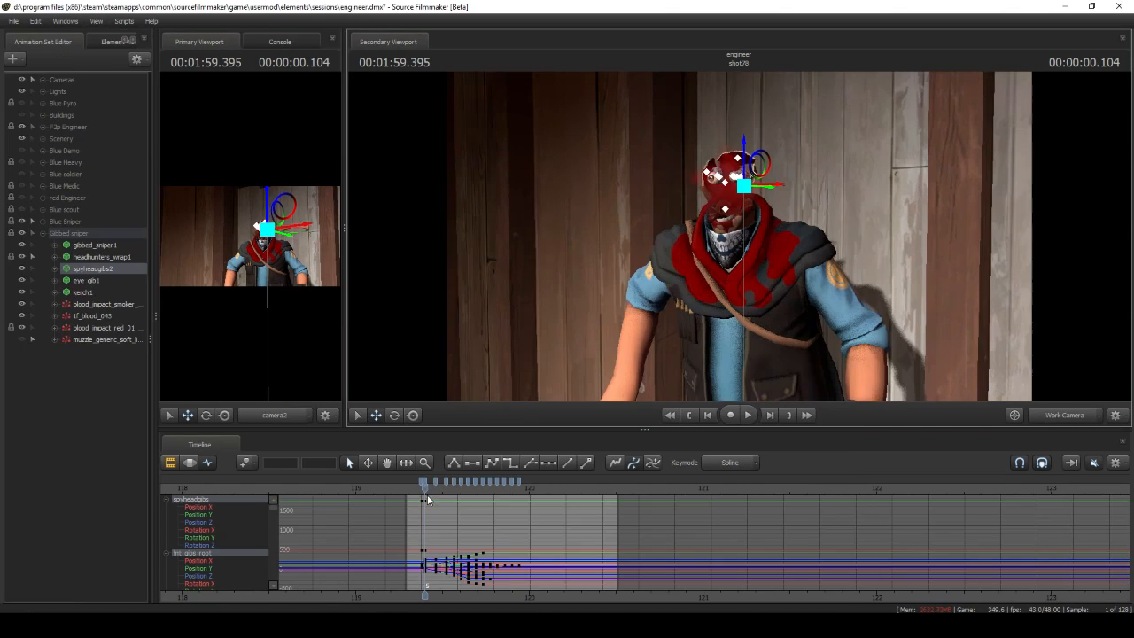
Scrub through the head-gib animation in shot78 and examine the keyframed eye_gib1 model up close
{"action": "left_click_drag", "start_coordinate": [427, 494], "coordinate": [469, 483]}
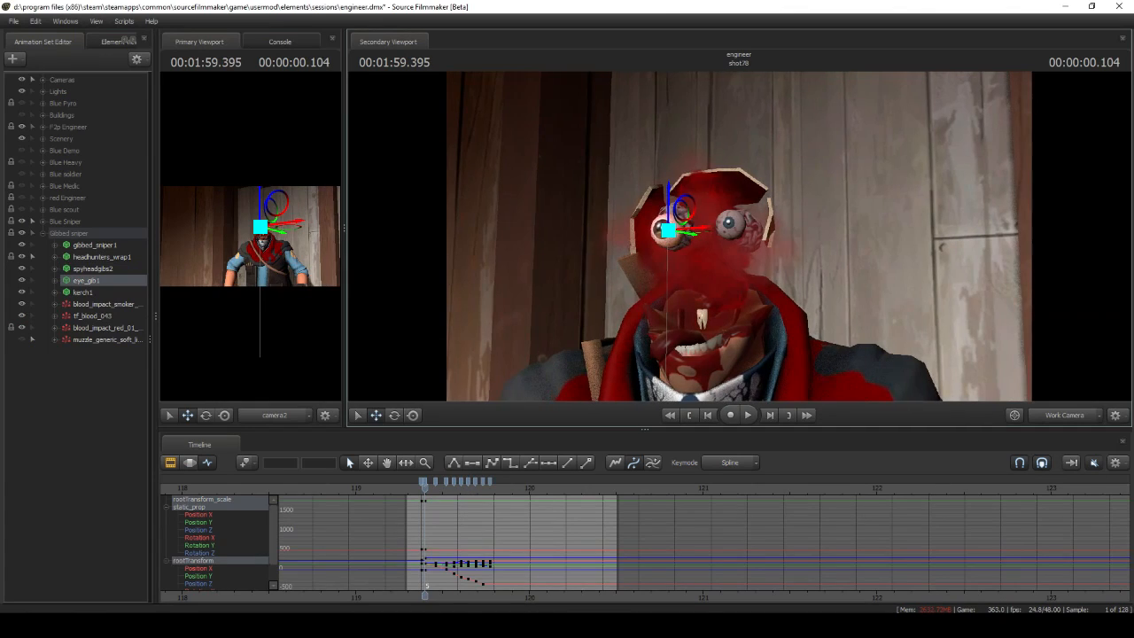
{"action": "left_click_drag", "start_coordinate": [739, 236], "coordinate": [728, 236]}
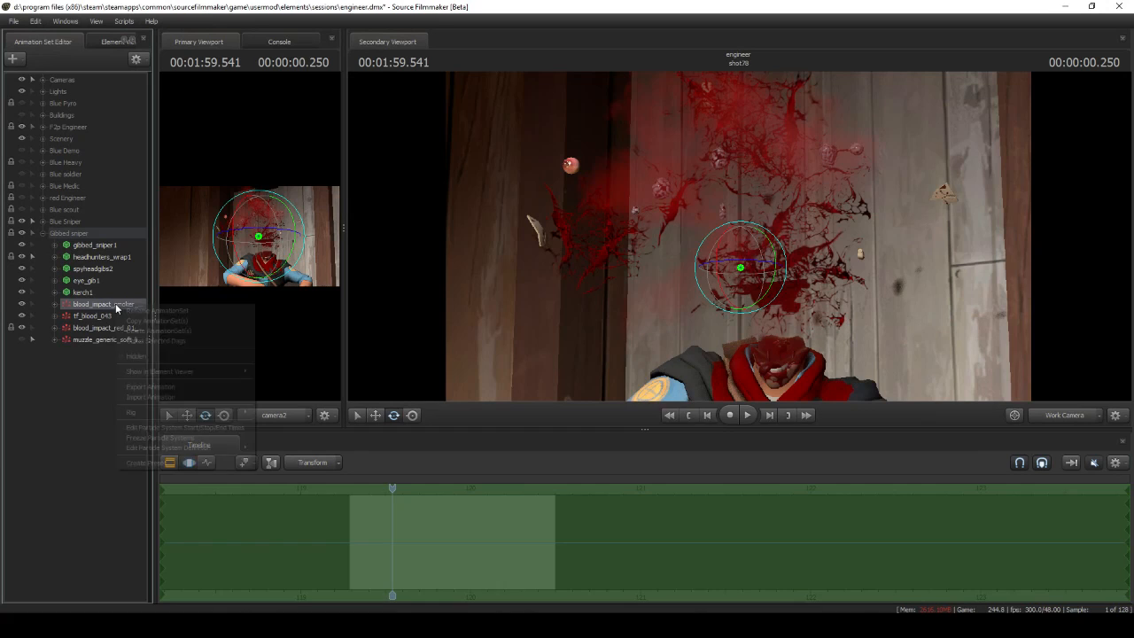
Inspect the Color Random and Position Within Sphere Random initializers of the gibbed sniper's blood_impact_smoker particle
{"action": "right_click", "coordinate": [116, 303]}
{"action": "mouse_move", "coordinate": [223, 446]}
{"action": "left_click", "coordinate": [267, 450]}
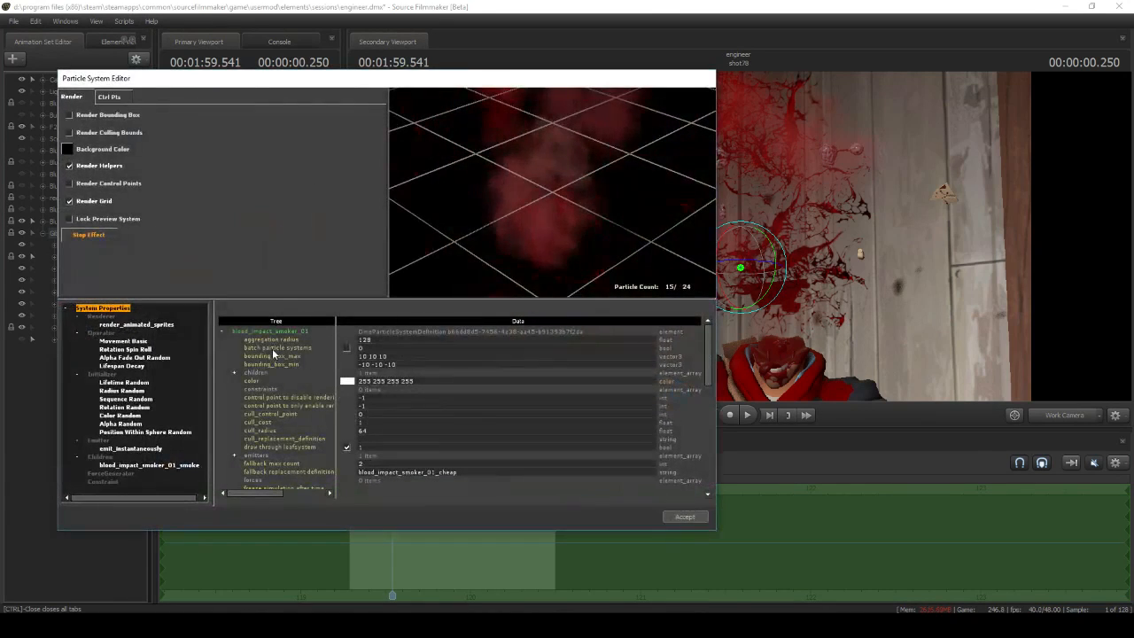
{"action": "left_click", "coordinate": [119, 414]}
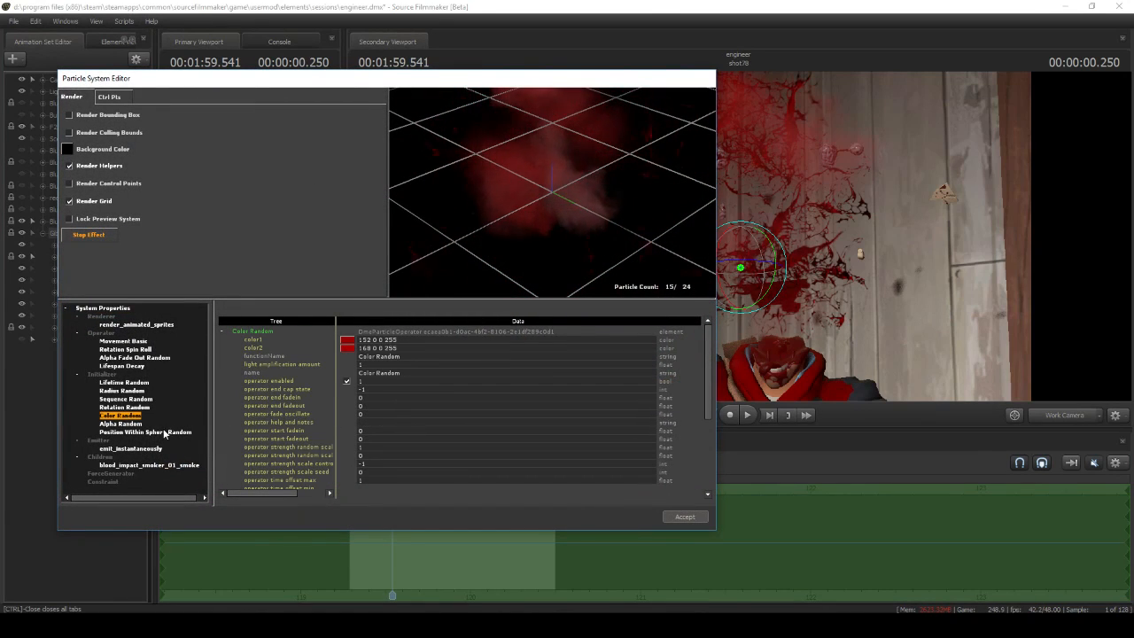
{"action": "left_click", "coordinate": [133, 431]}
{"action": "scroll", "coordinate": [376, 433], "scroll_direction": "down", "scroll_amount": 5}
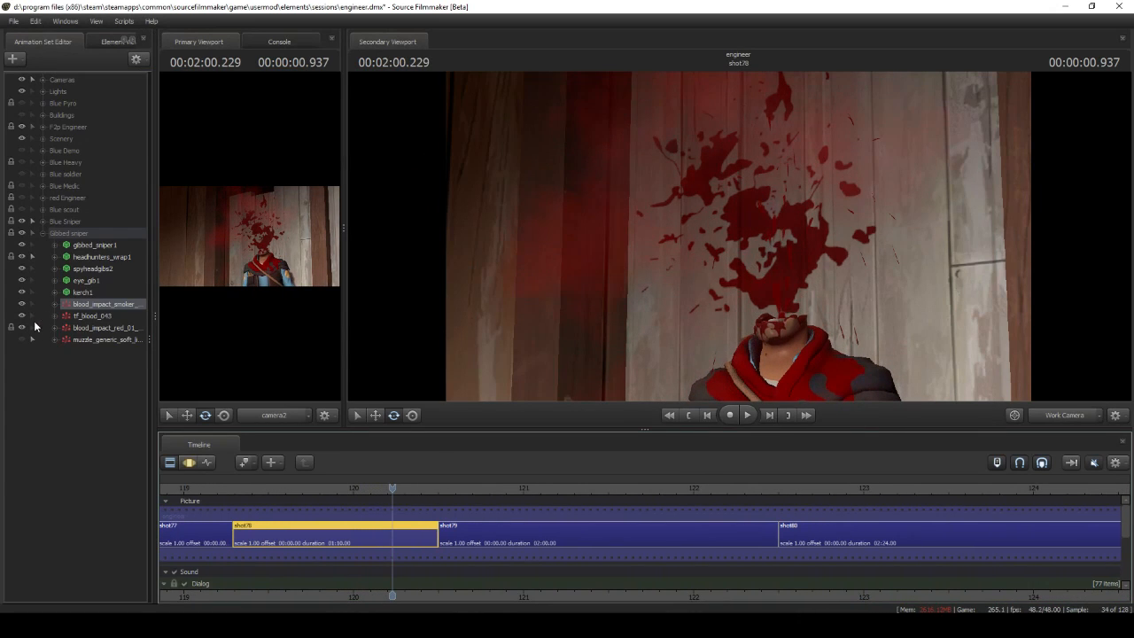
Inspect the emit_continuously emitter in the definition of the gibbed sniper's blood_impact_red_01 particle
{"action": "right_click", "coordinate": [101, 329]}
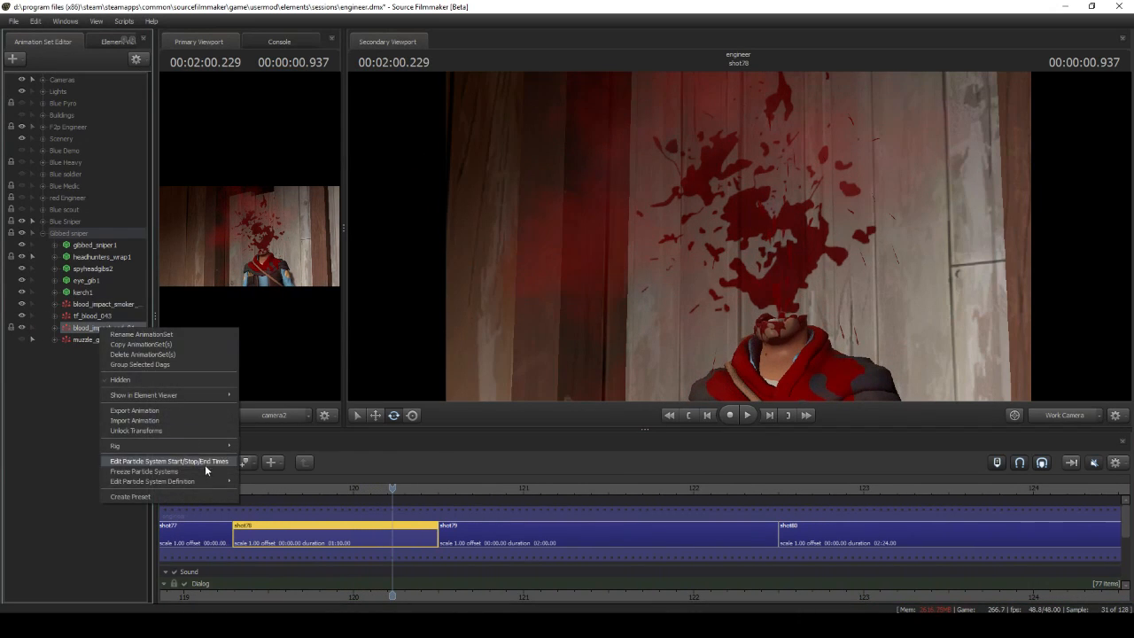
{"action": "left_click", "coordinate": [264, 483]}
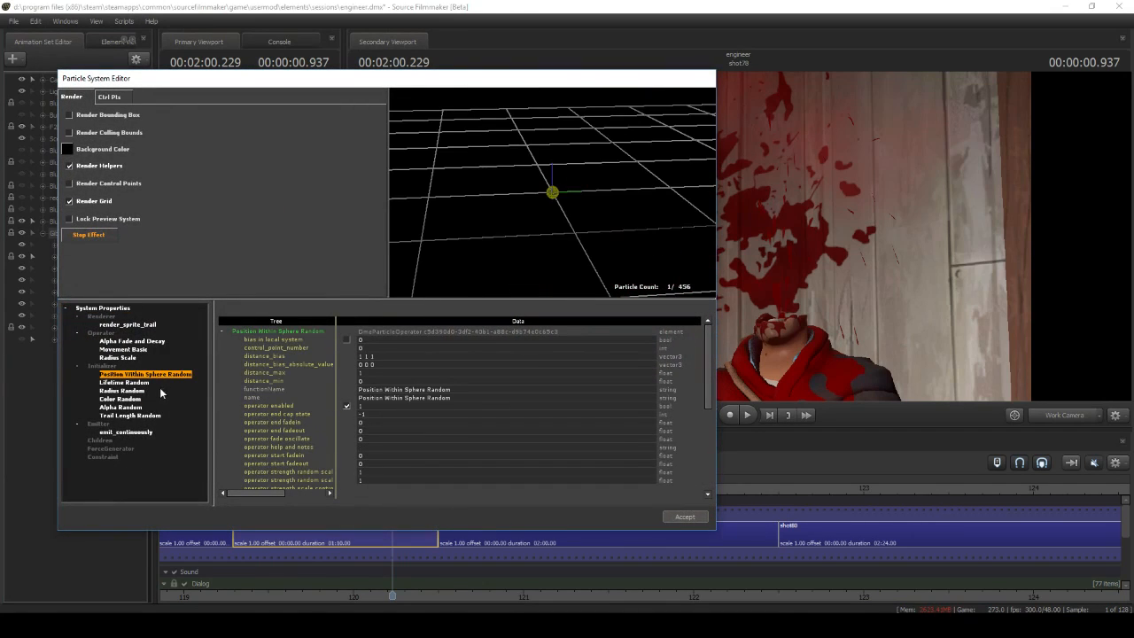
{"action": "left_click", "coordinate": [126, 431]}
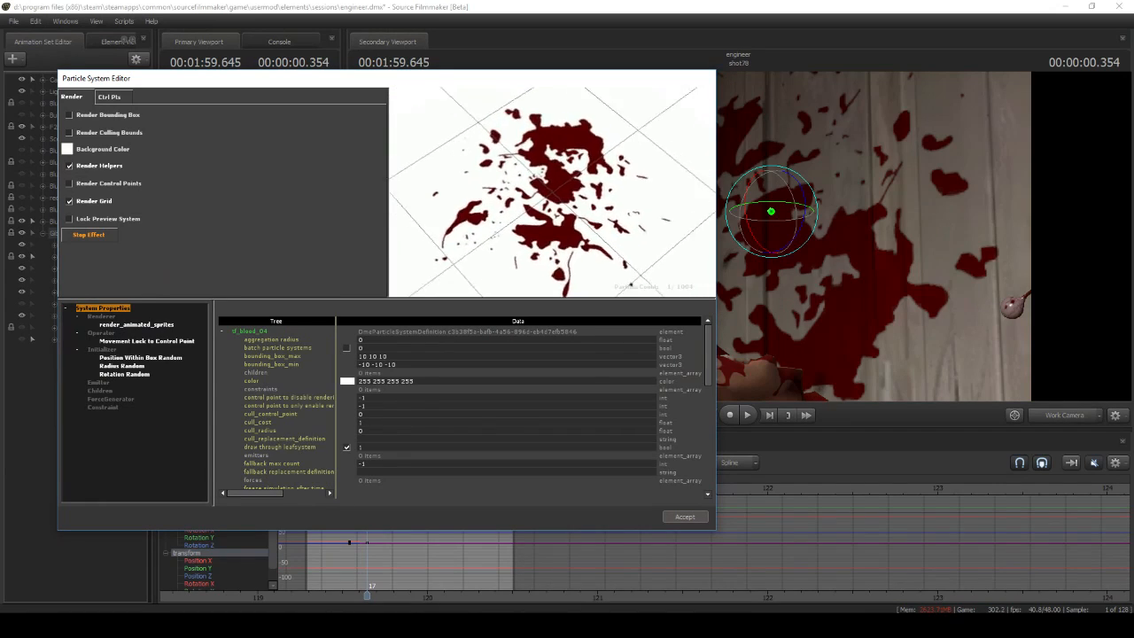
Examine the tf_blood_04 splatter particle from another angle in the preview, and accept its definition
{"action": "left_click_drag", "start_coordinate": [552, 192], "coordinate": [510, 221]}
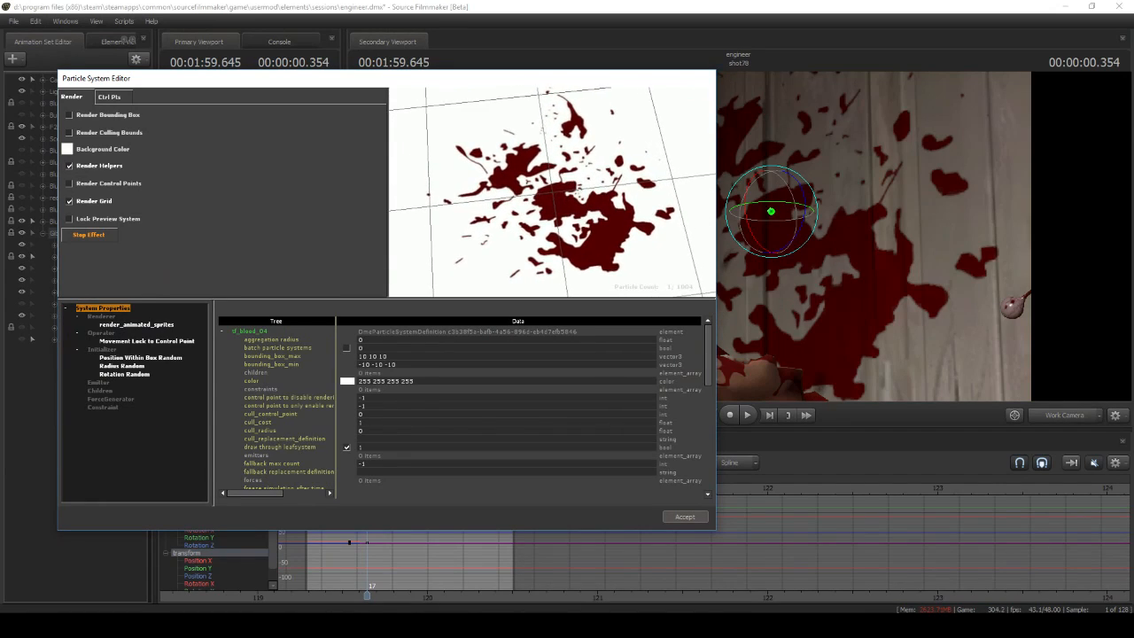
{"action": "left_click", "coordinate": [685, 516]}
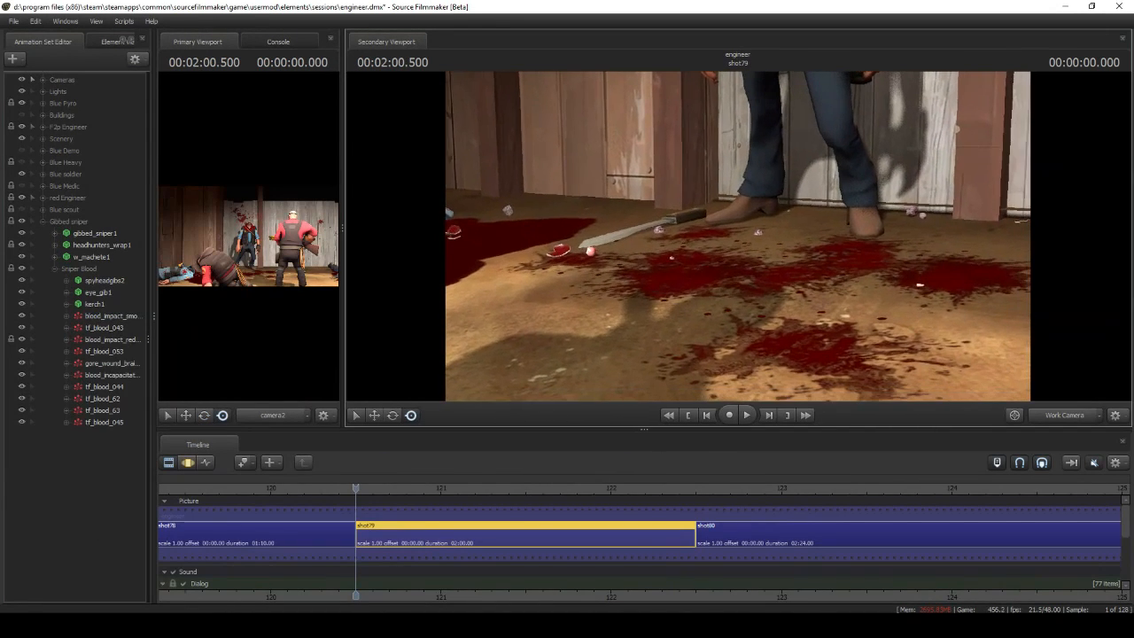
Open the definition of the gibbed sniper's tf_blood_053 particle and choose the watersplash_001b.vmt material from the splash-filtered files
{"action": "right_click", "coordinate": [98, 348]}
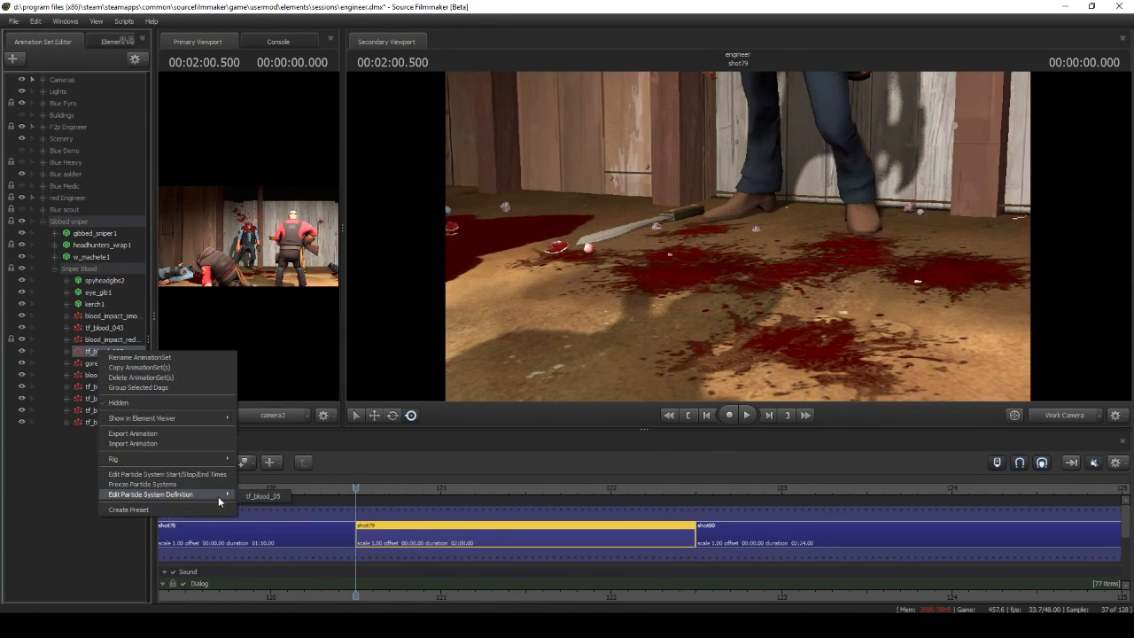
{"action": "left_click", "coordinate": [243, 494]}
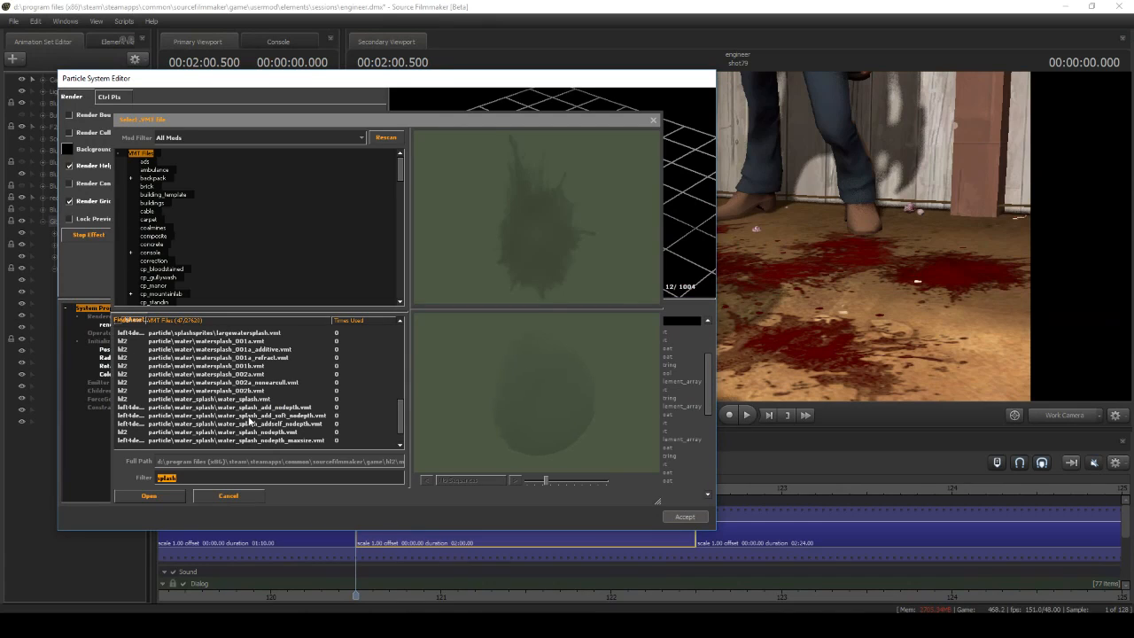
{"action": "left_click", "coordinate": [246, 366]}
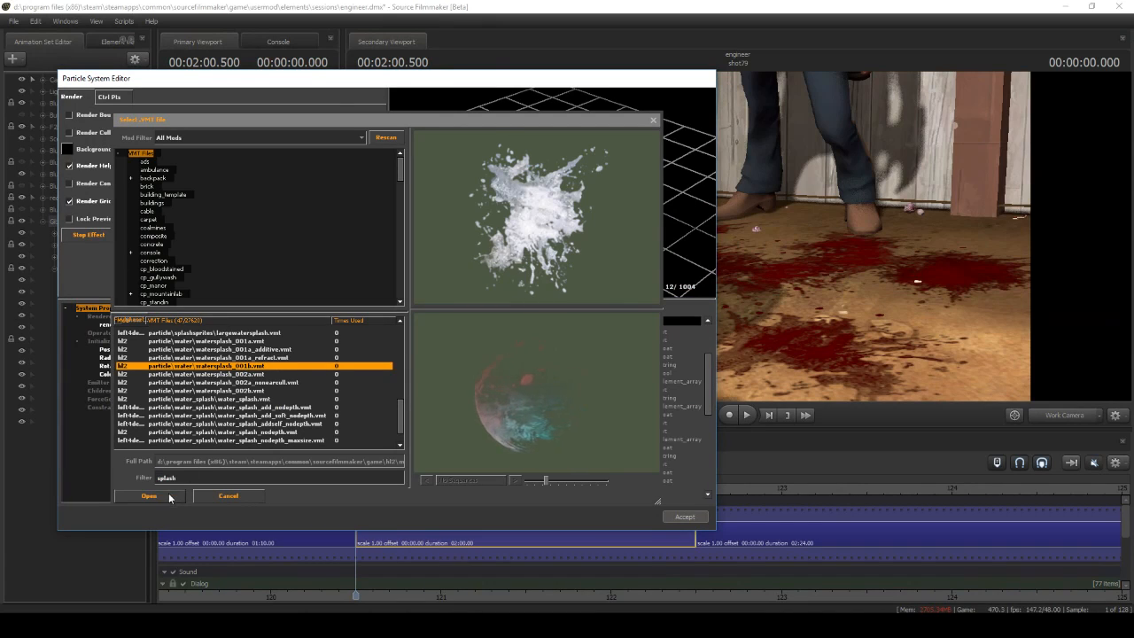
{"action": "left_click", "coordinate": [169, 498]}
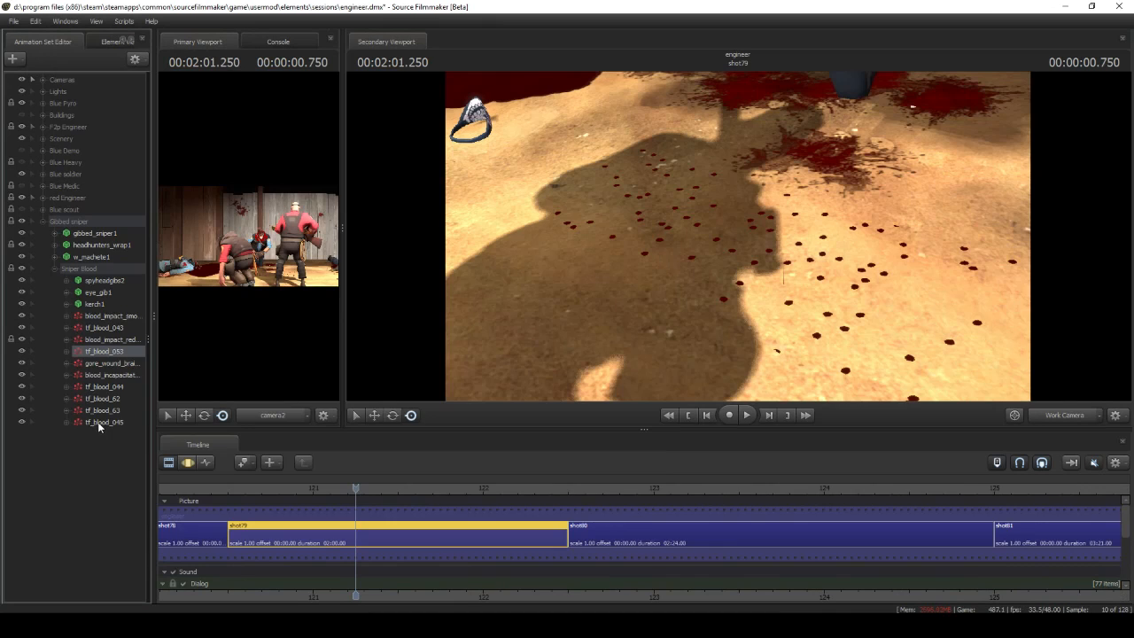
Inspect the preview and the emit_continuously emitter in the definition of the tf_blood_045 ground-droplet particle
{"action": "right_click", "coordinate": [99, 424]}
{"action": "left_click", "coordinate": [250, 565]}
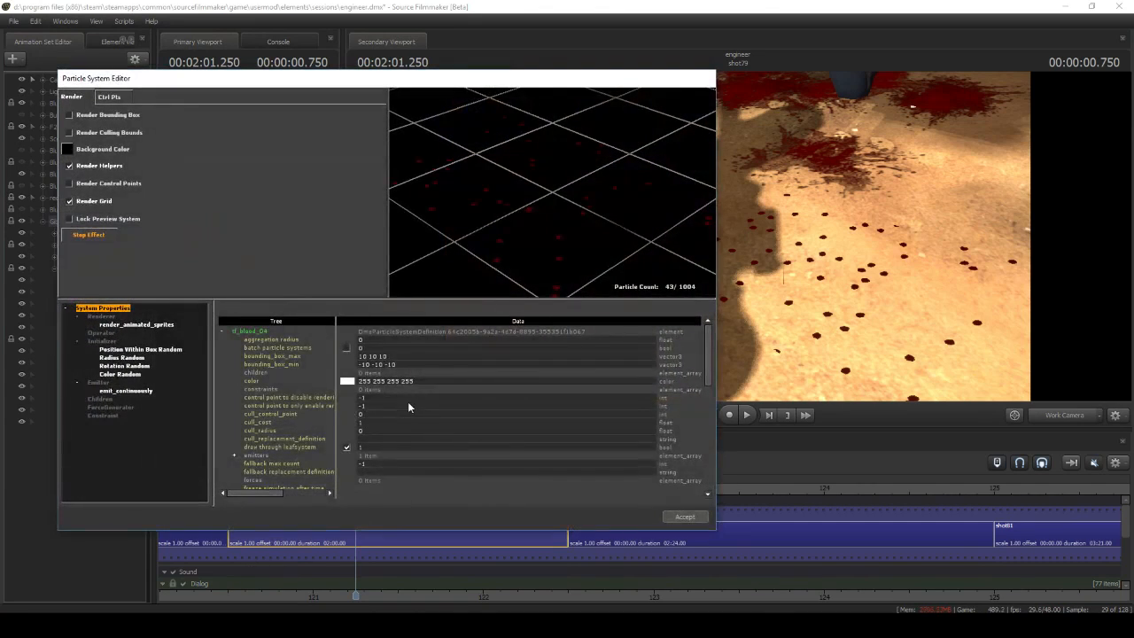
{"action": "mouse_move", "coordinate": [505, 200]}
{"action": "right_mouse_down"}
{"action": "mouse_move", "coordinate": [505, 283]}
{"action": "mouse_move", "coordinate": [505, 199]}
{"action": "right_mouse_up"}
{"action": "left_click", "coordinate": [126, 391]}
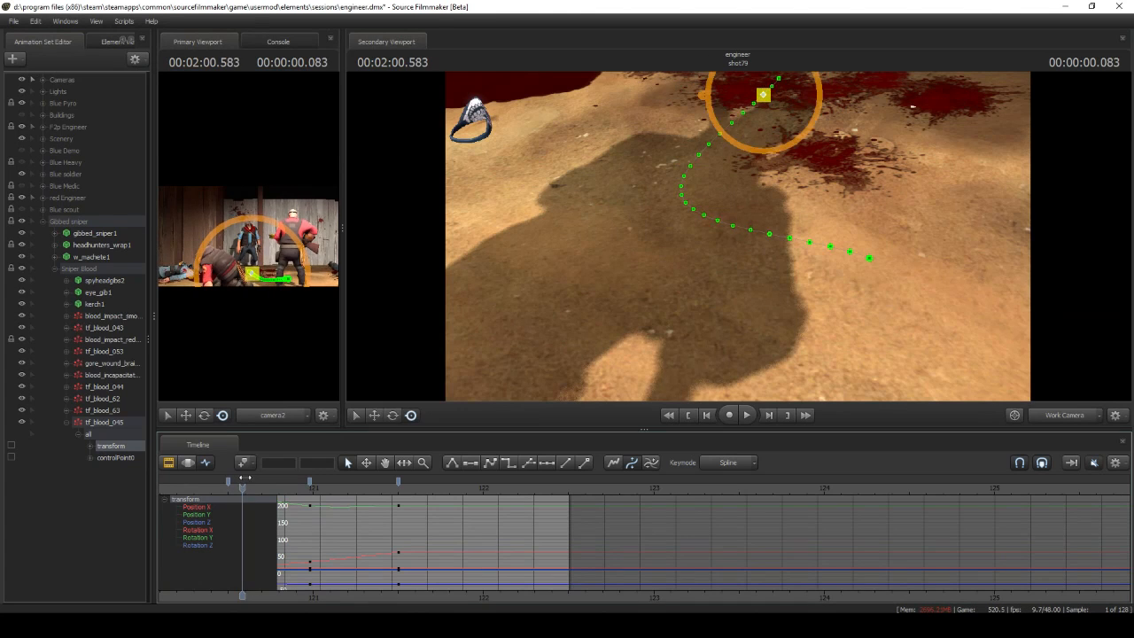
Scrub shot79 to the fallen sniper and inspect the gore_wound_brain_drops particle's preview, initializers and emit_continuously emitter
{"action": "left_click_drag", "start_coordinate": [208, 470], "coordinate": [396, 461]}
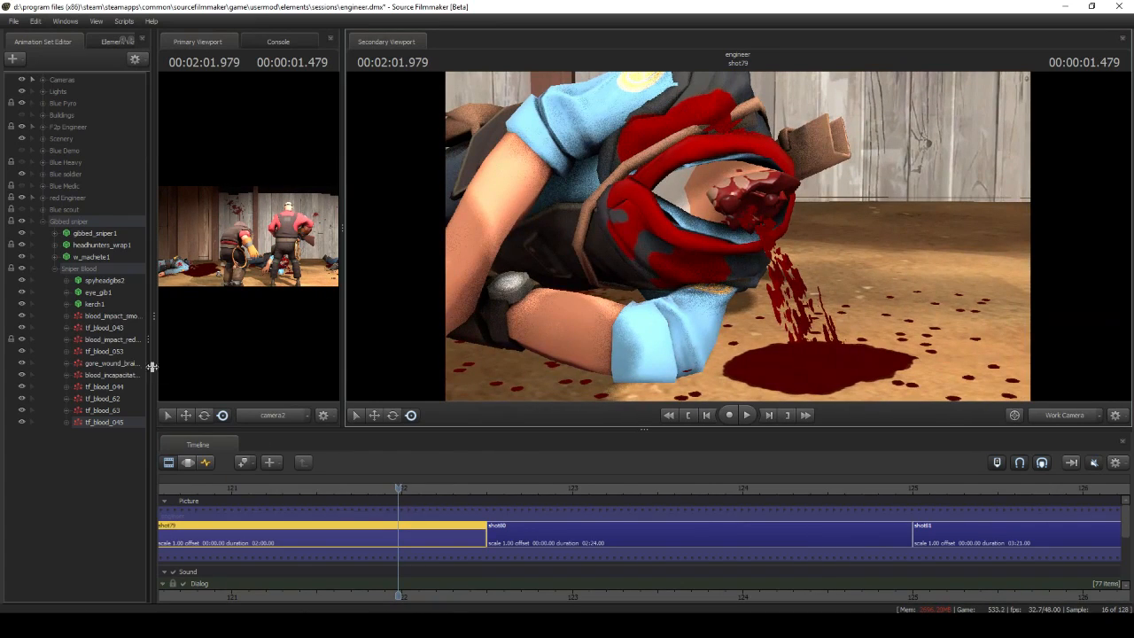
{"action": "right_click", "coordinate": [123, 364]}
{"action": "mouse_move", "coordinate": [221, 505]}
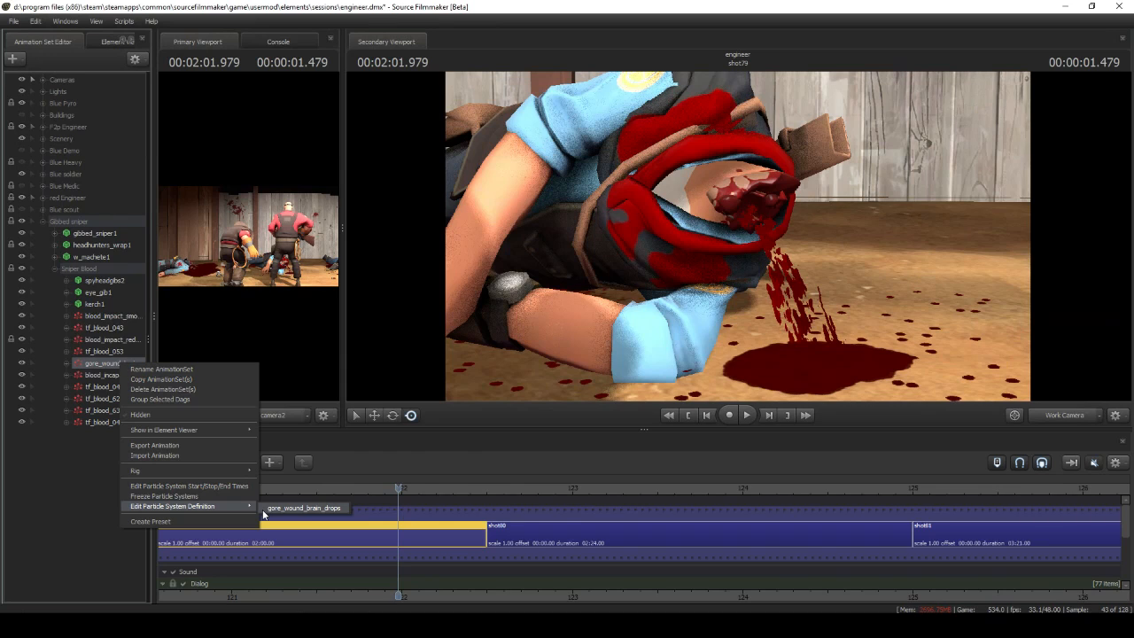
{"action": "left_click", "coordinate": [266, 508]}
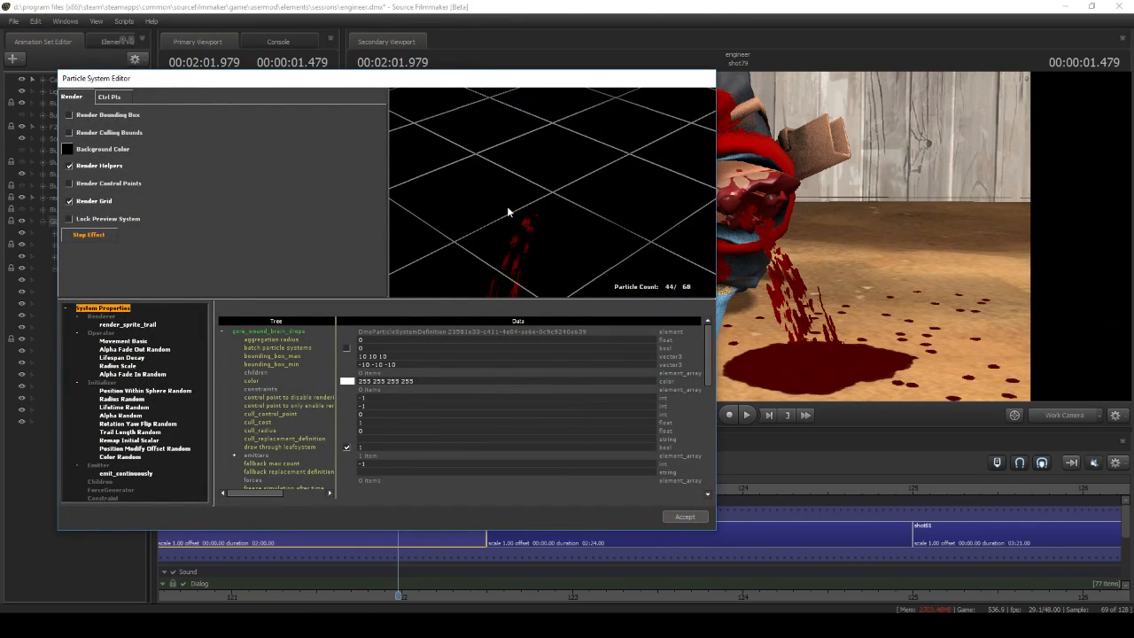
{"action": "left_click_drag", "start_coordinate": [483, 252], "coordinate": [478, 222]}
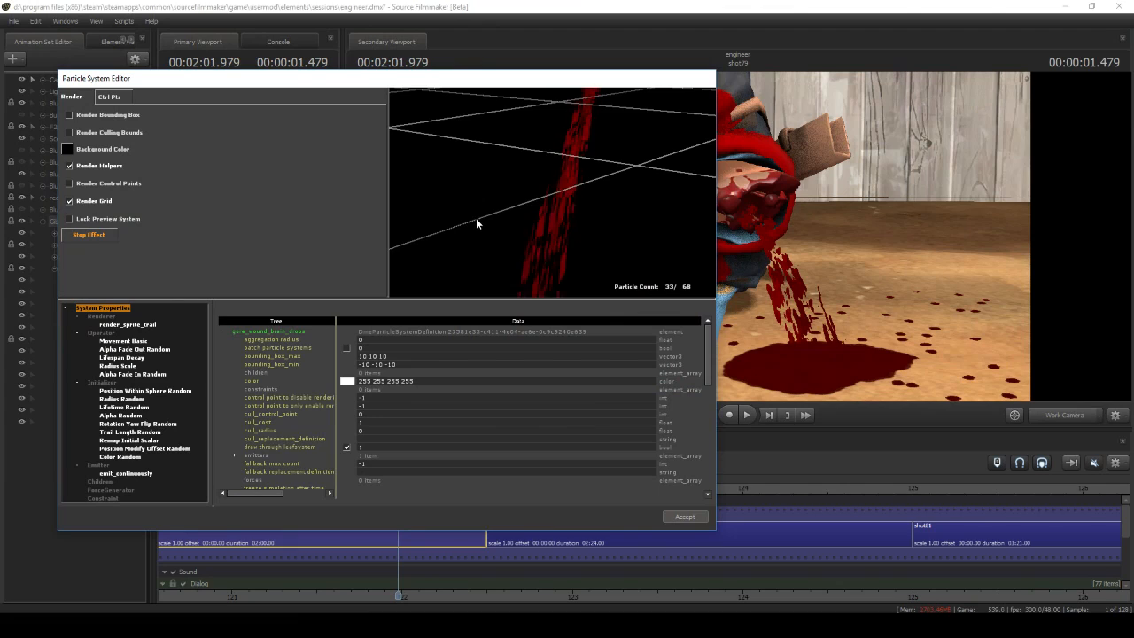
{"action": "left_click", "coordinate": [140, 431]}
{"action": "left_click", "coordinate": [128, 407]}
{"action": "key", "text": "Up"}
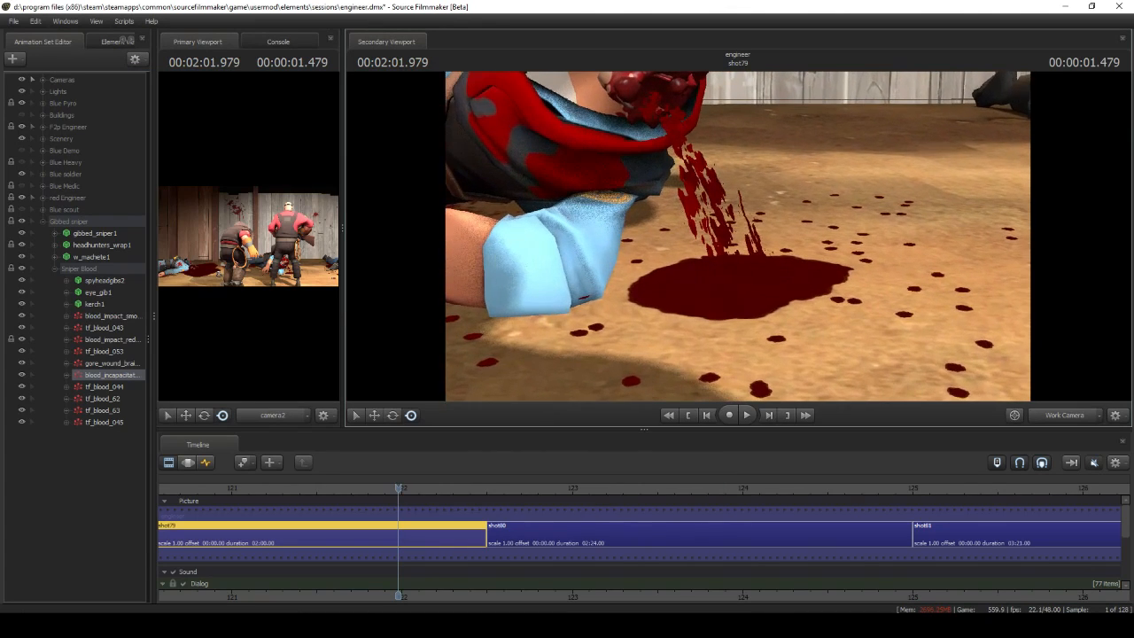
Open the definition of the blood_incapacitated particle and examine the blood pool in the preview
{"action": "right_click", "coordinate": [99, 376]}
{"action": "mouse_move", "coordinate": [221, 520]}
{"action": "left_click", "coordinate": [257, 522]}
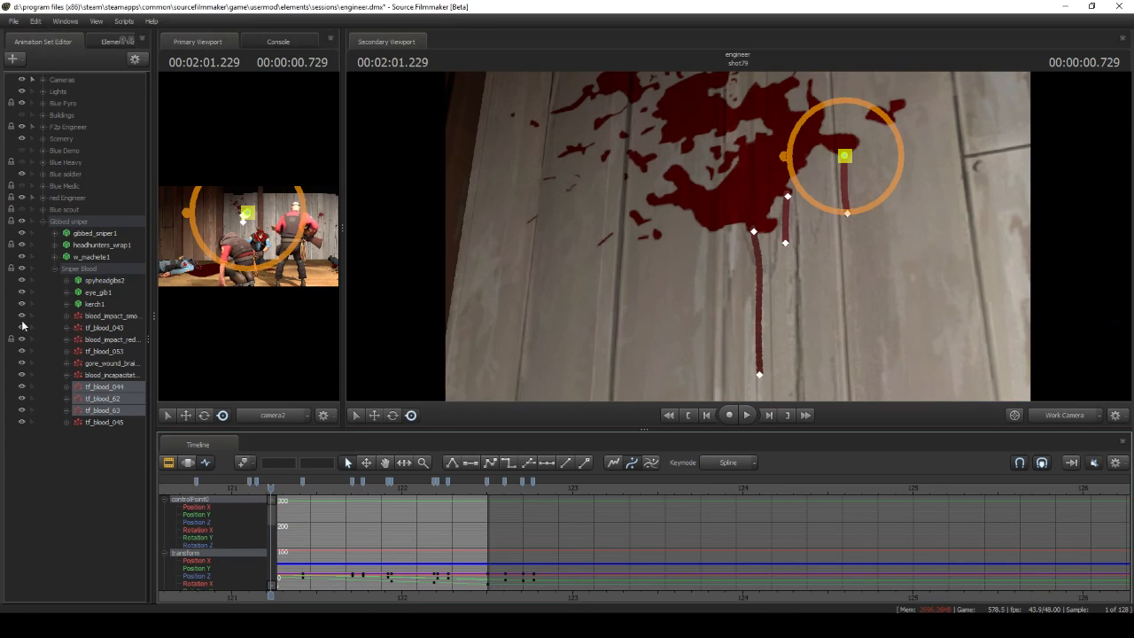
Hide and reshow the tf_blood_043 wall splatter, and scrub through shot79 to examine the blood drips running down the wall
{"action": "left_click", "coordinate": [21, 328]}
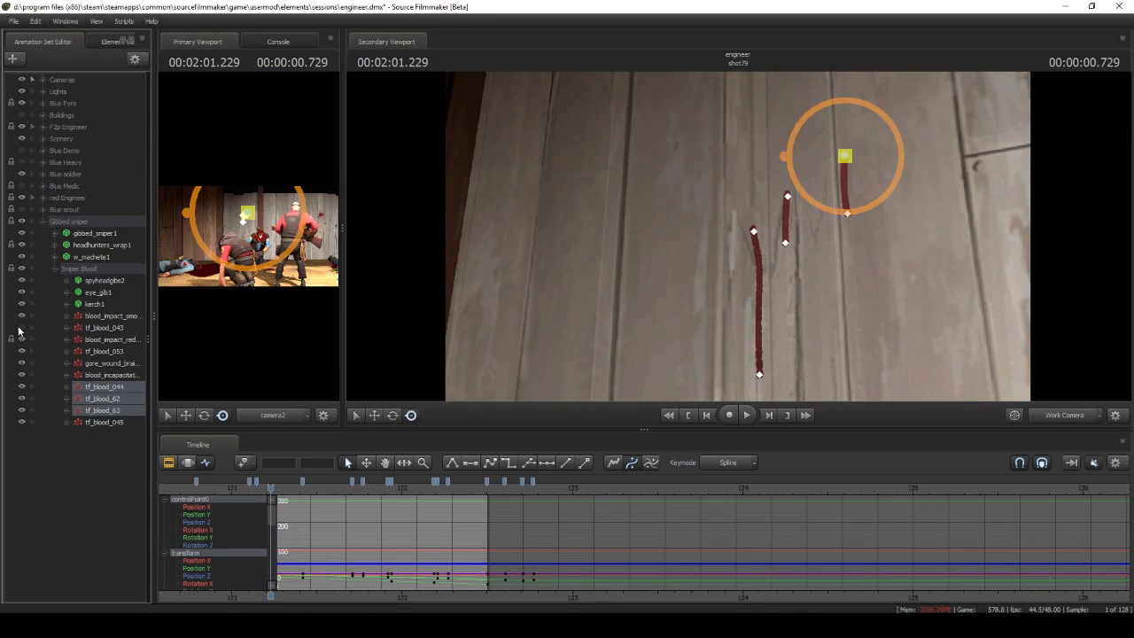
{"action": "left_click", "coordinate": [21, 329]}
{"action": "left_click_drag", "start_coordinate": [269, 486], "coordinate": [362, 483]}
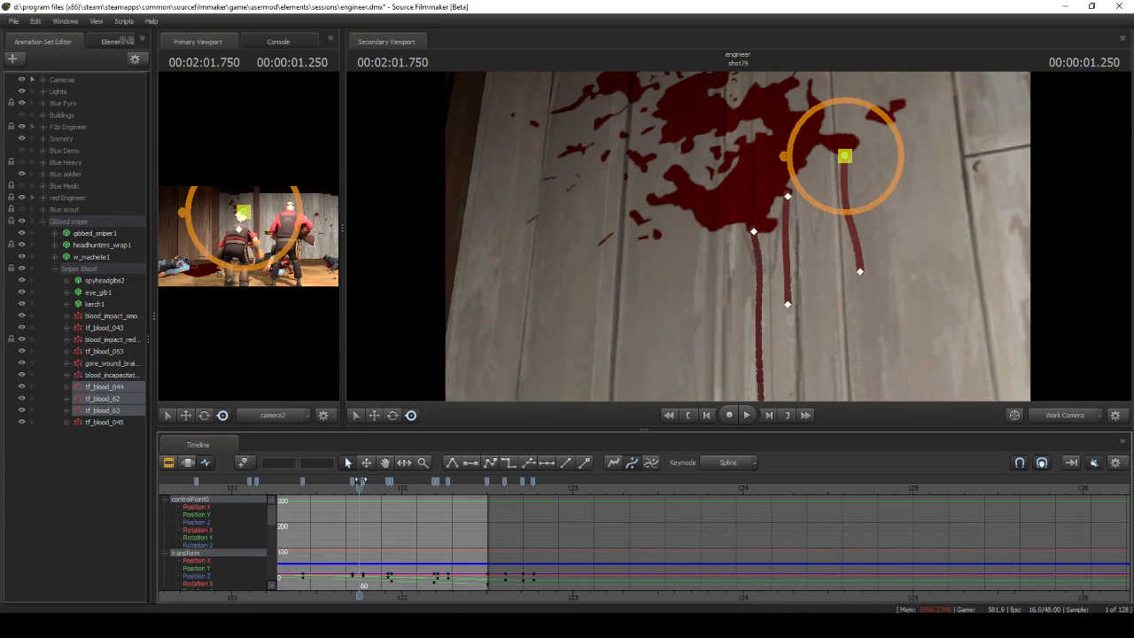
Inspect the Color Random initializer in the definition of the tf_blood_044 drip particle, and view the drips on the wall
{"action": "left_click", "coordinate": [105, 388]}
{"action": "right_click", "coordinate": [105, 389]}
{"action": "left_click", "coordinate": [226, 533]}
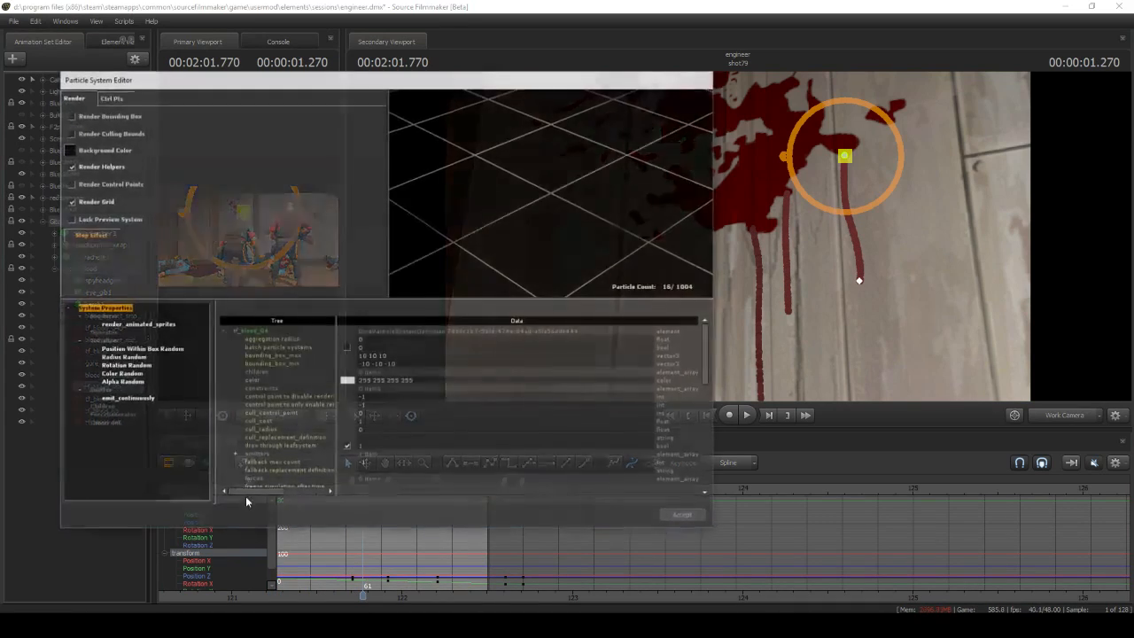
{"action": "left_click", "coordinate": [133, 382]}
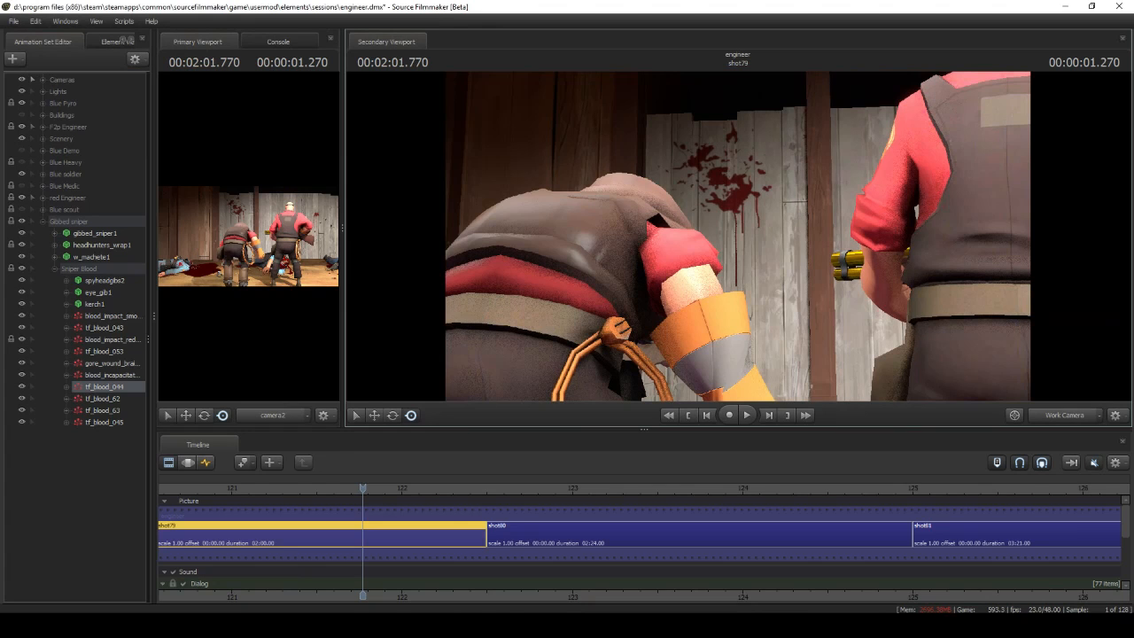
{"action": "key", "text": "w"}
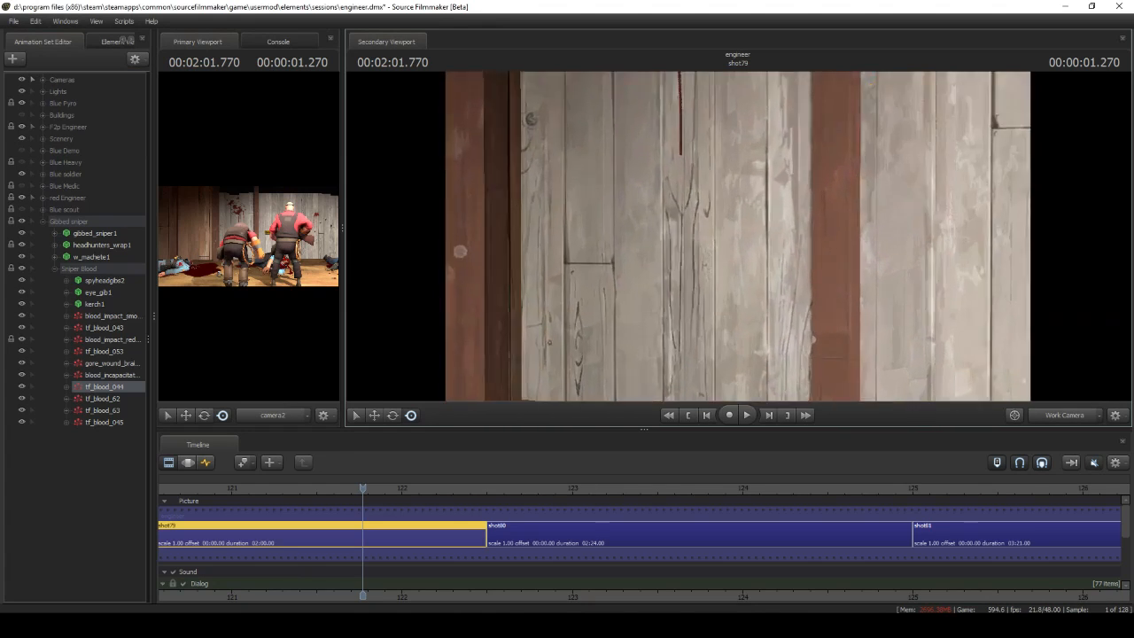
{"action": "key", "text": "s"}
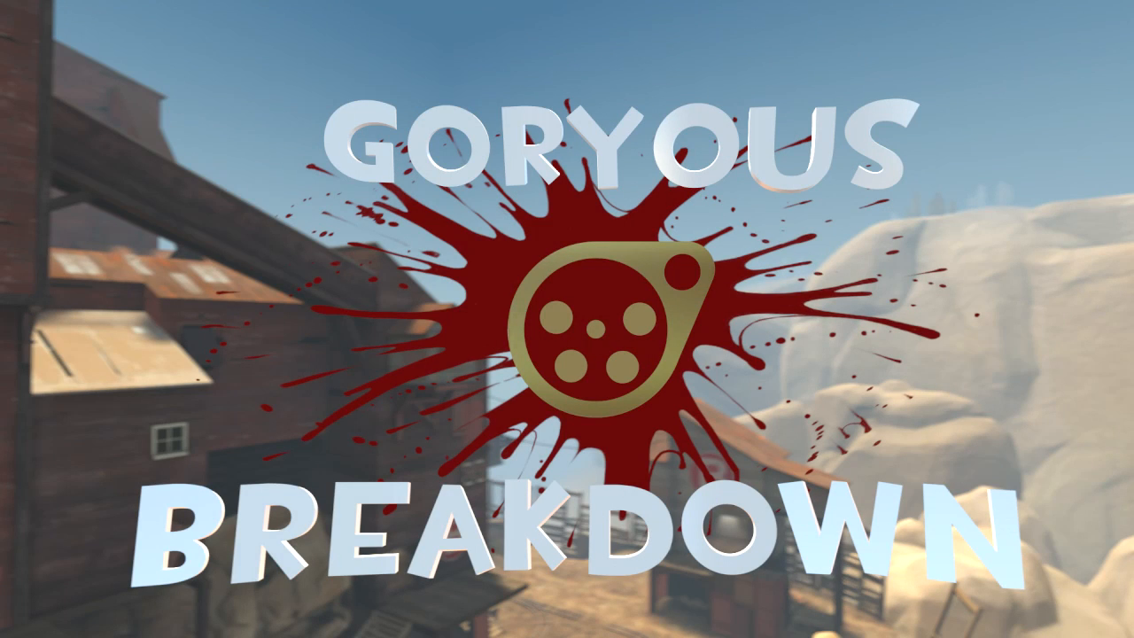